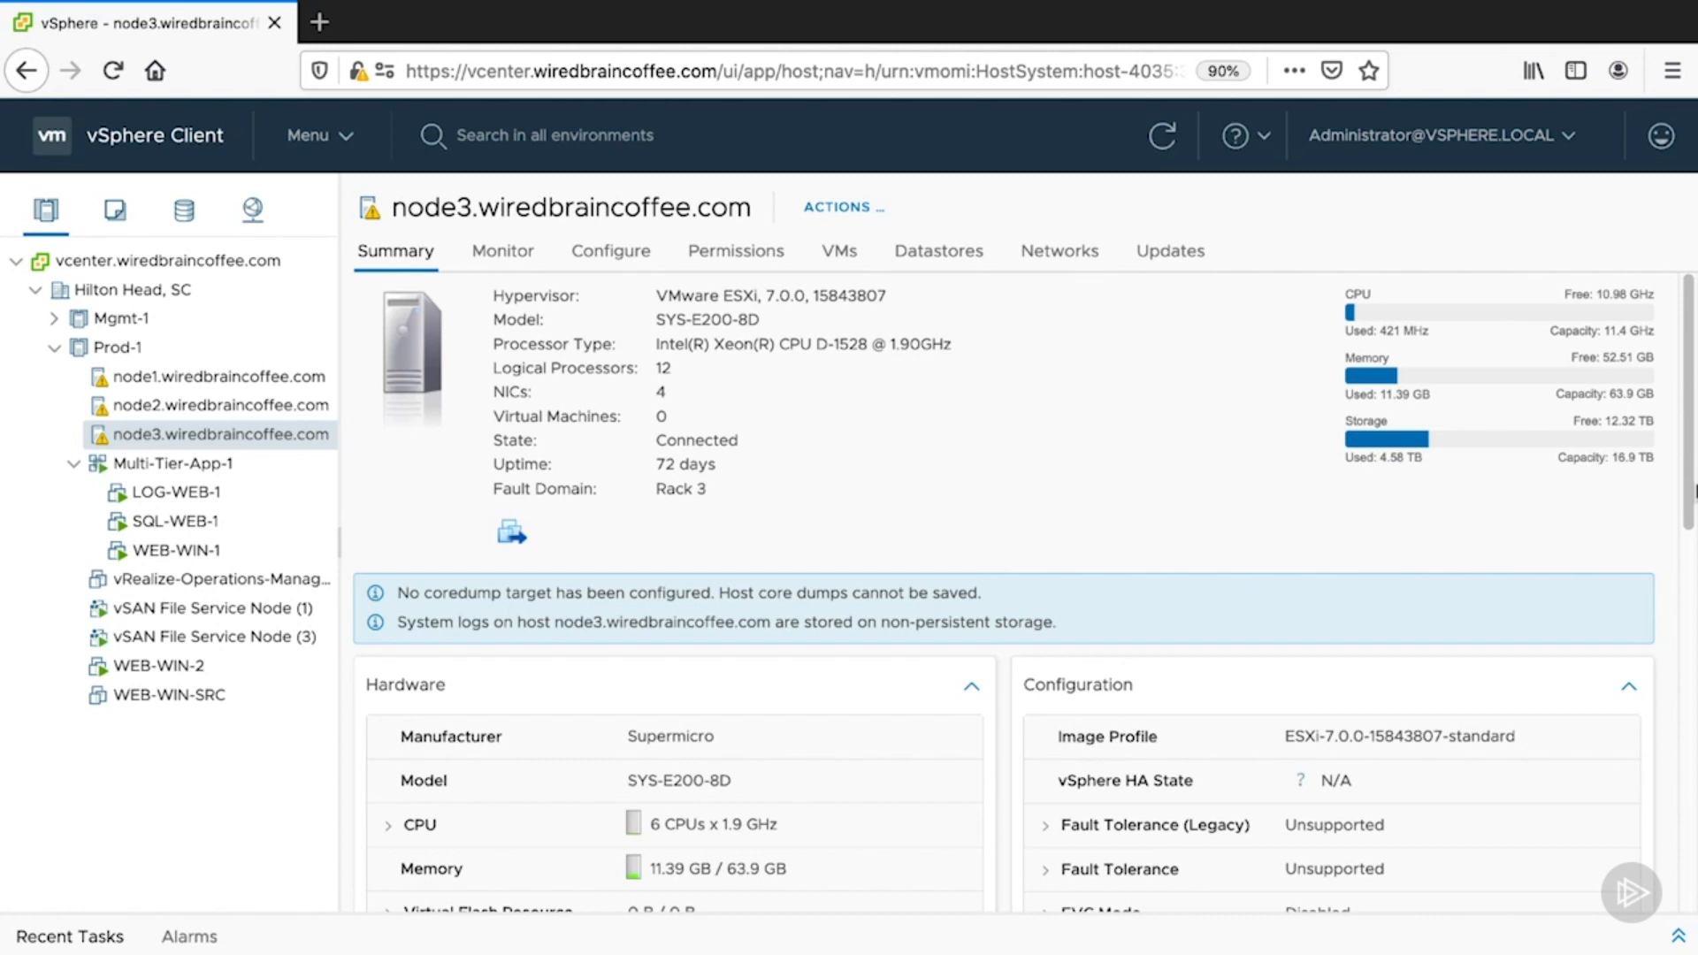
- Go to Content Libraries from the Home menu and start creating a new library
left_click(346, 149)
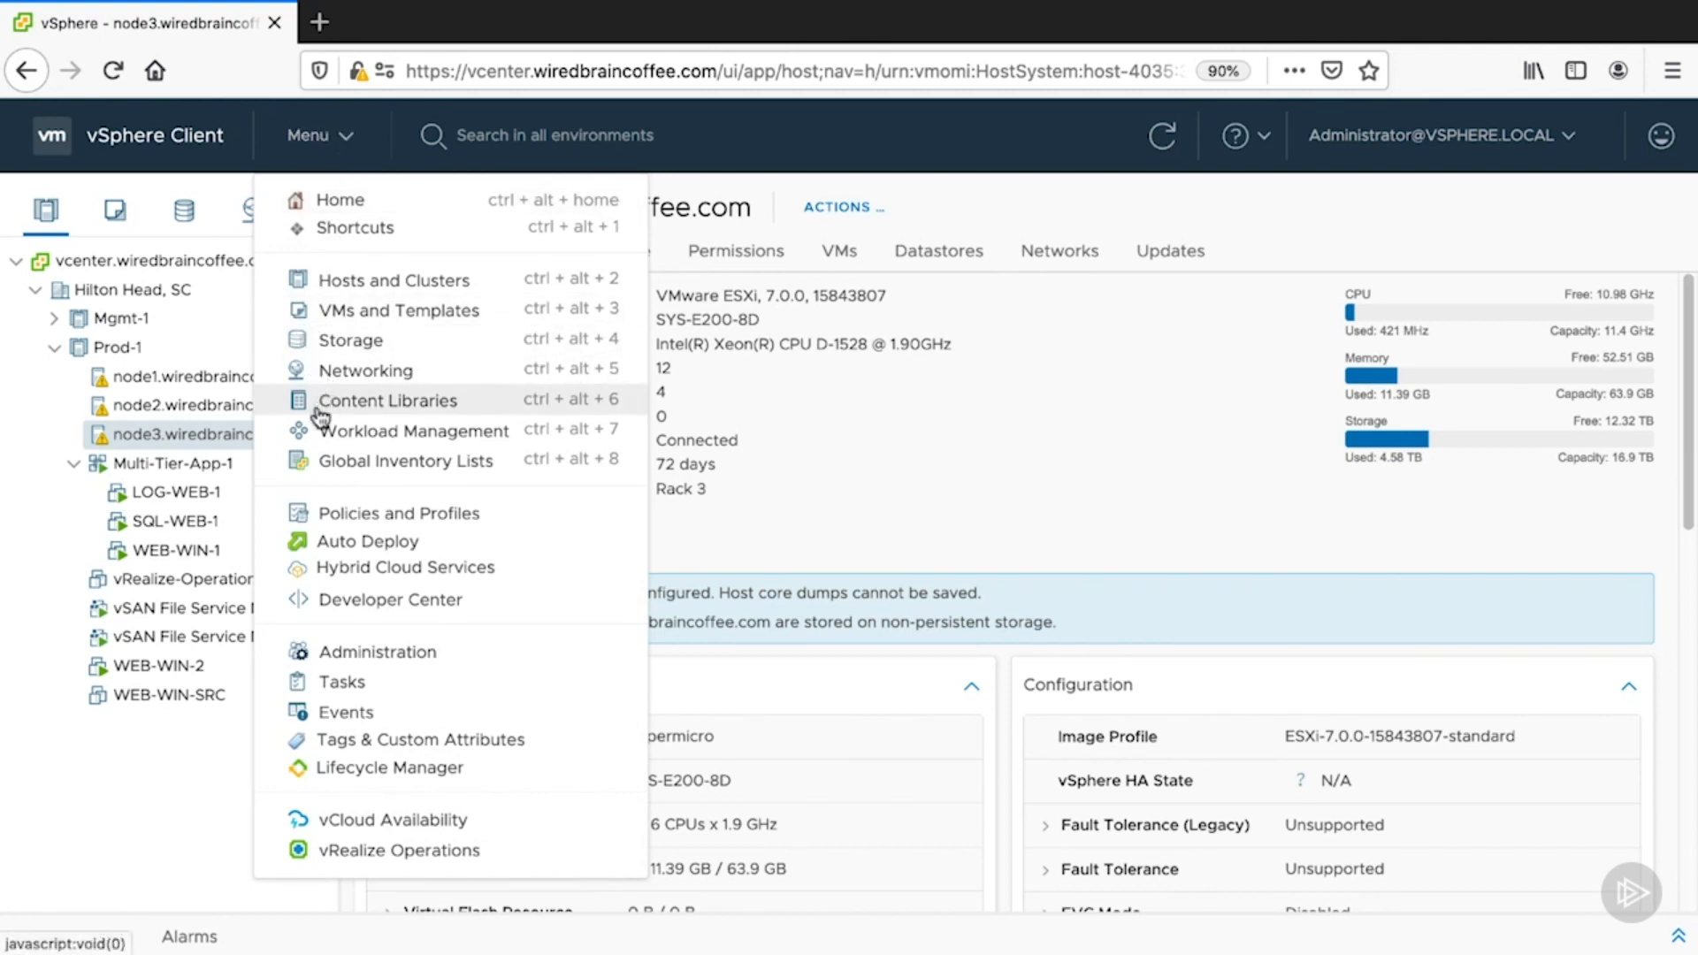
left_click(497, 215)
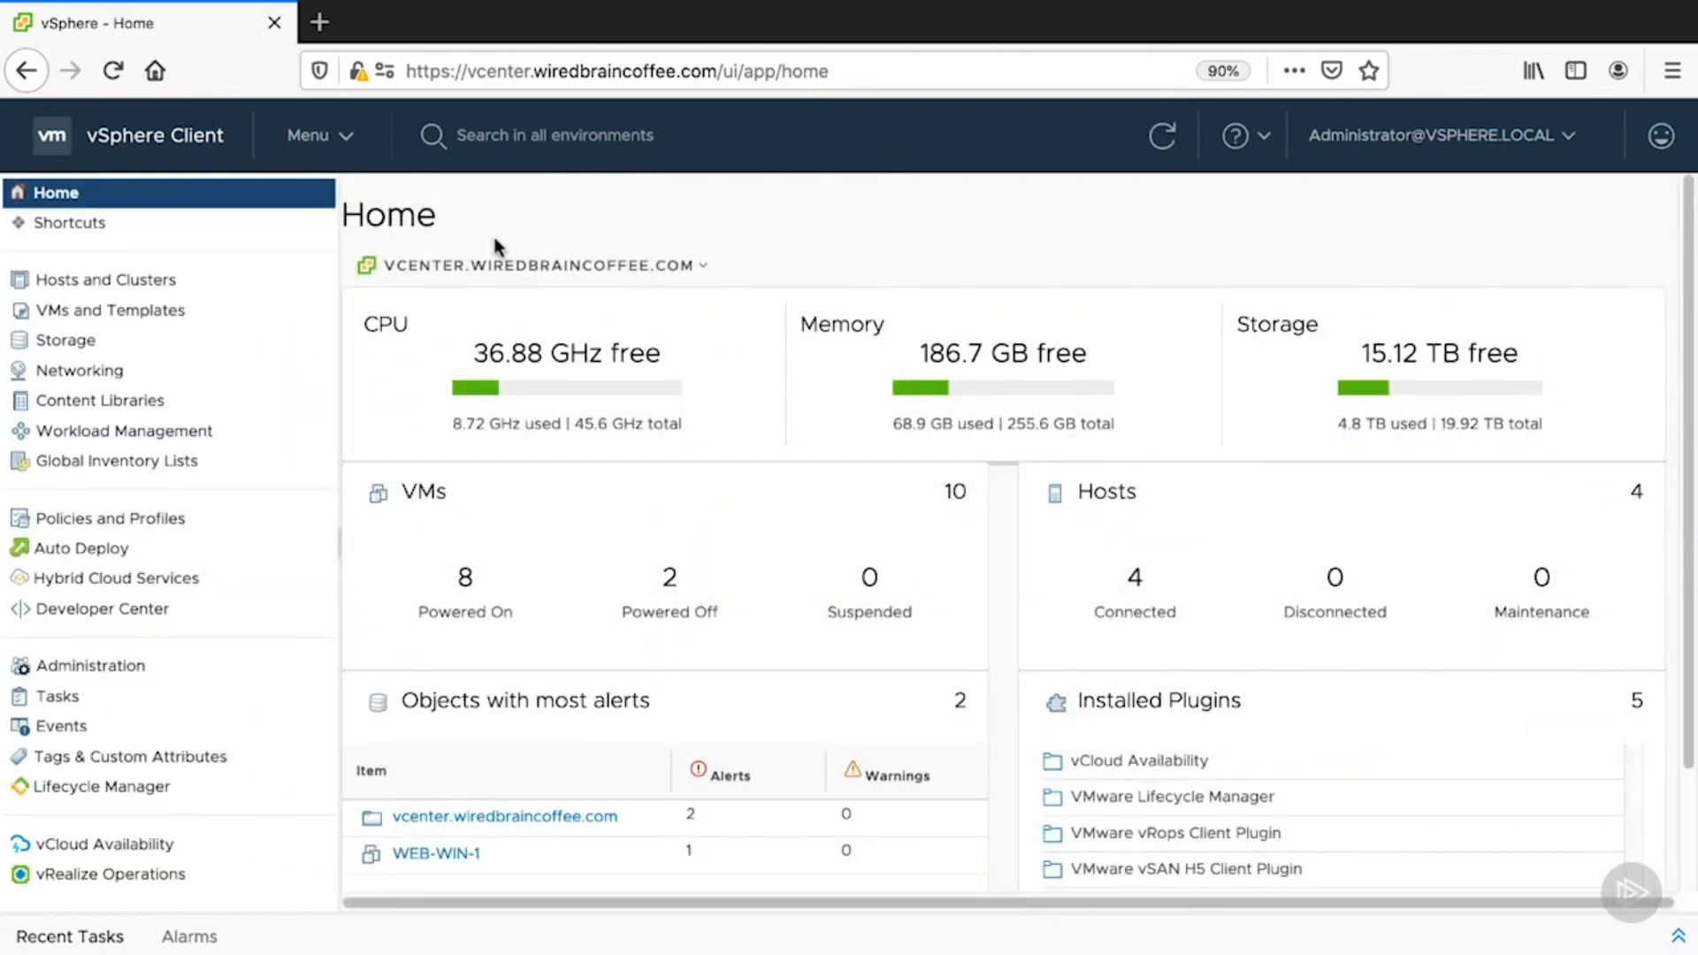
left_click(32, 412)
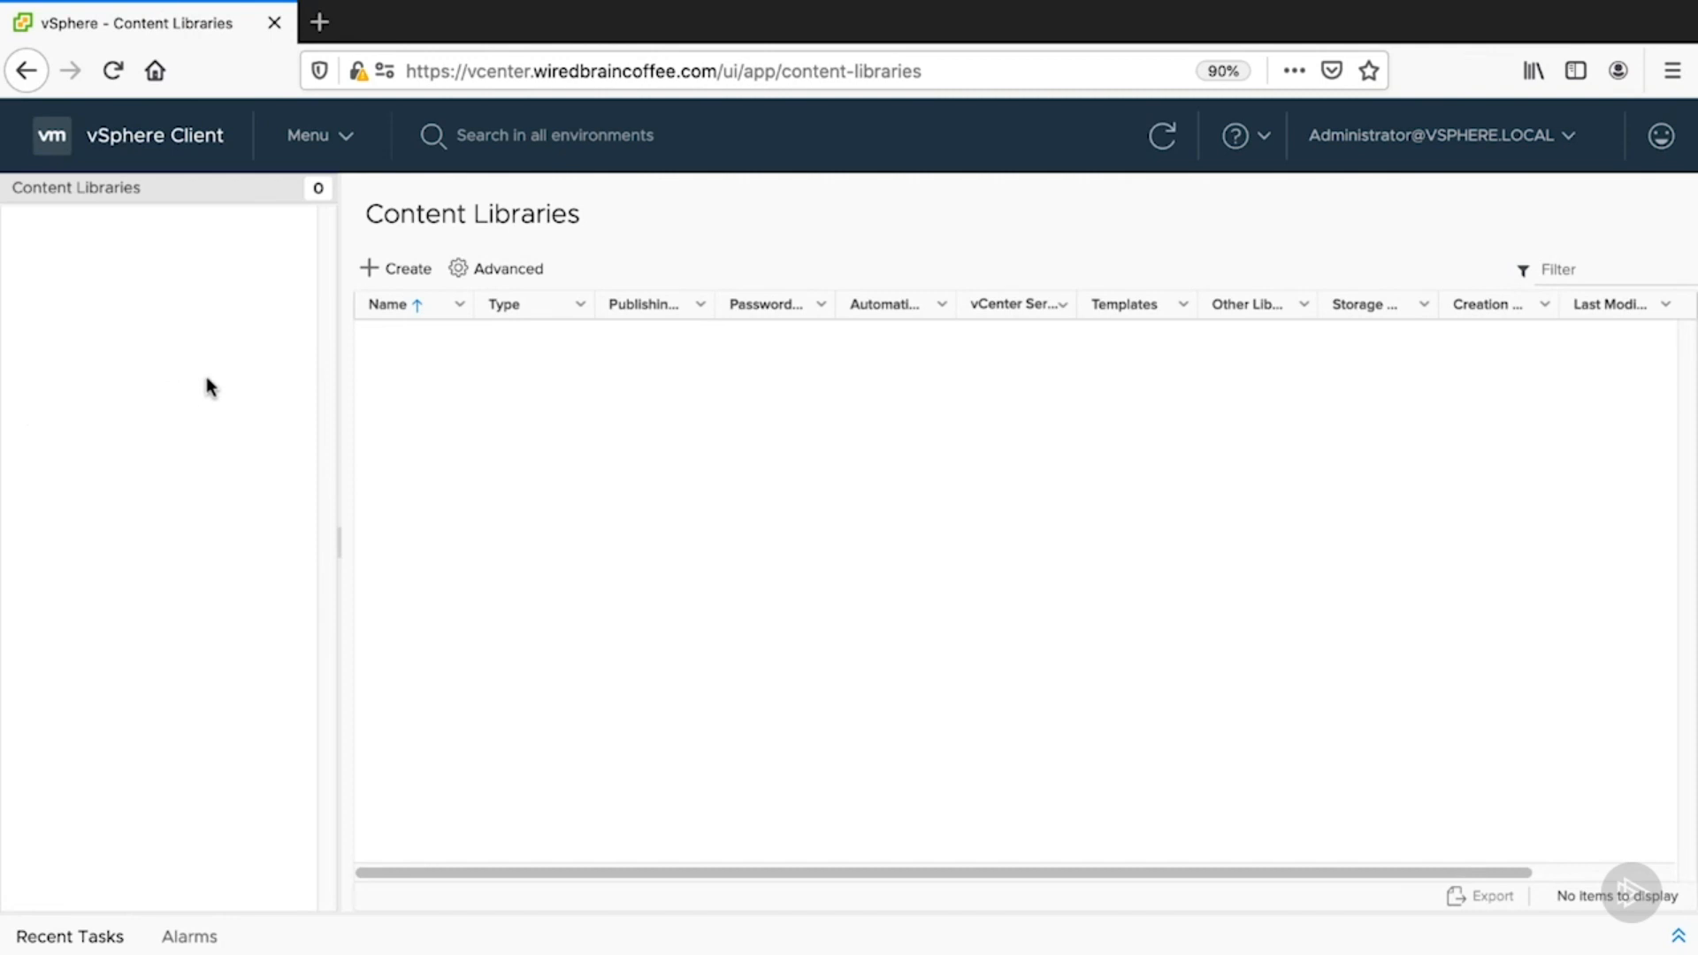
left_click(391, 271)
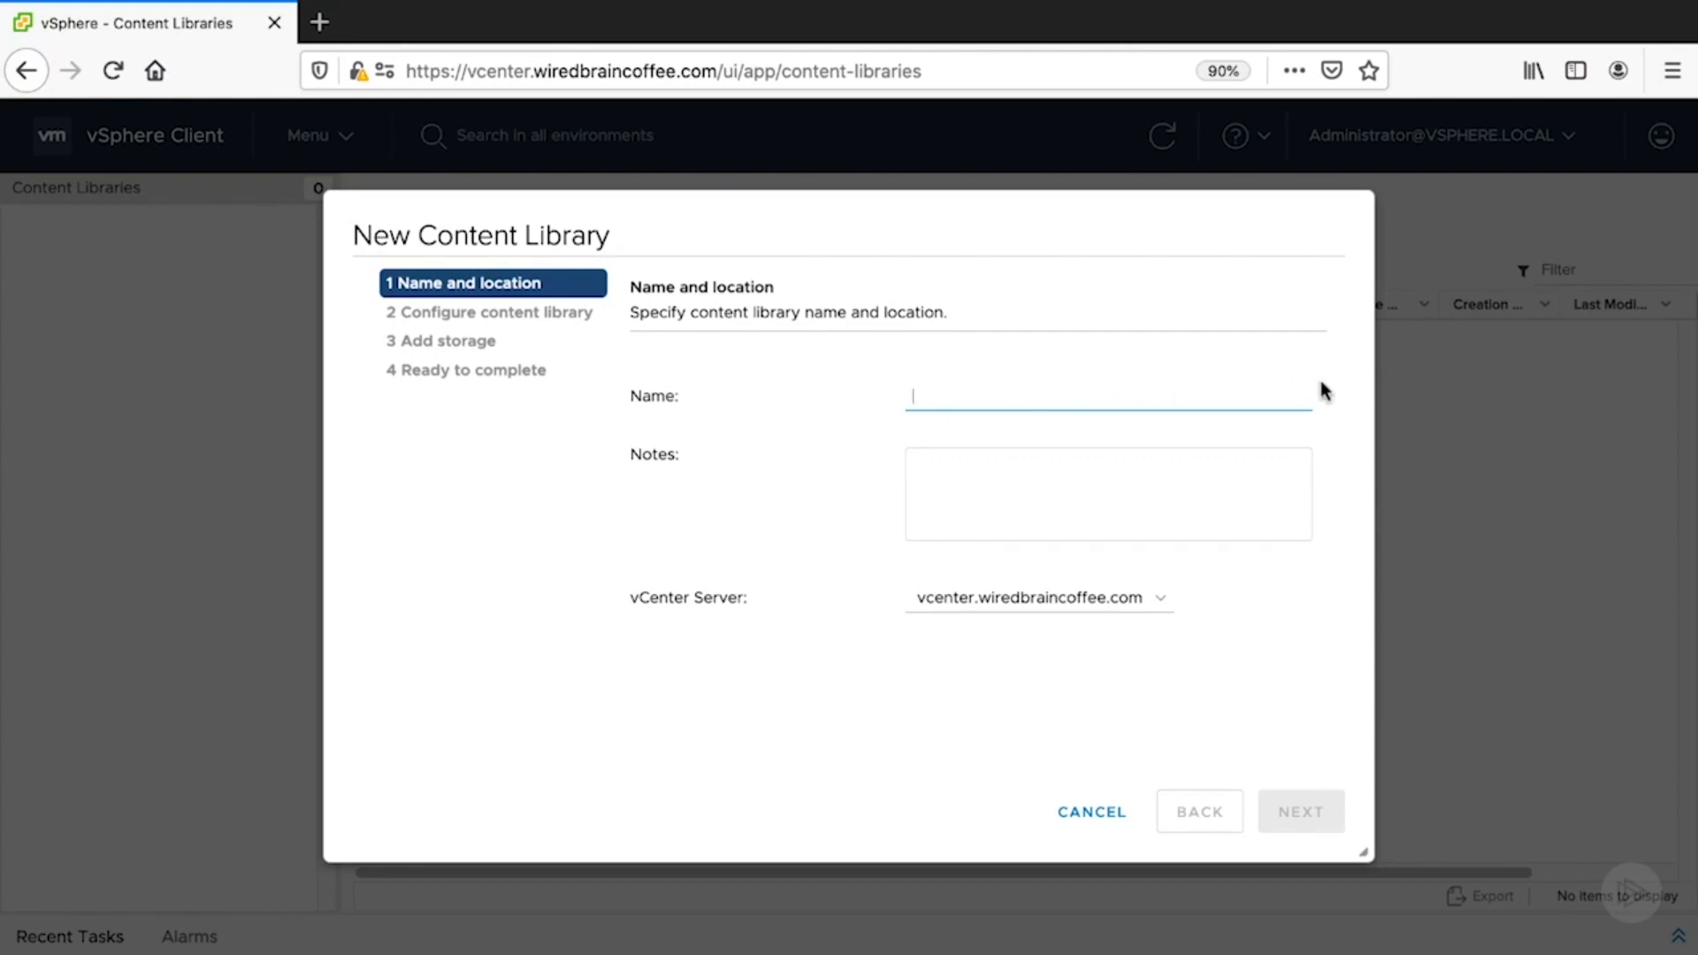
- Create local library 'WiredBrain-Content-Library' on vcenter.wiredbraincoffee.com, stored on the NFS datastore
type("Wired")
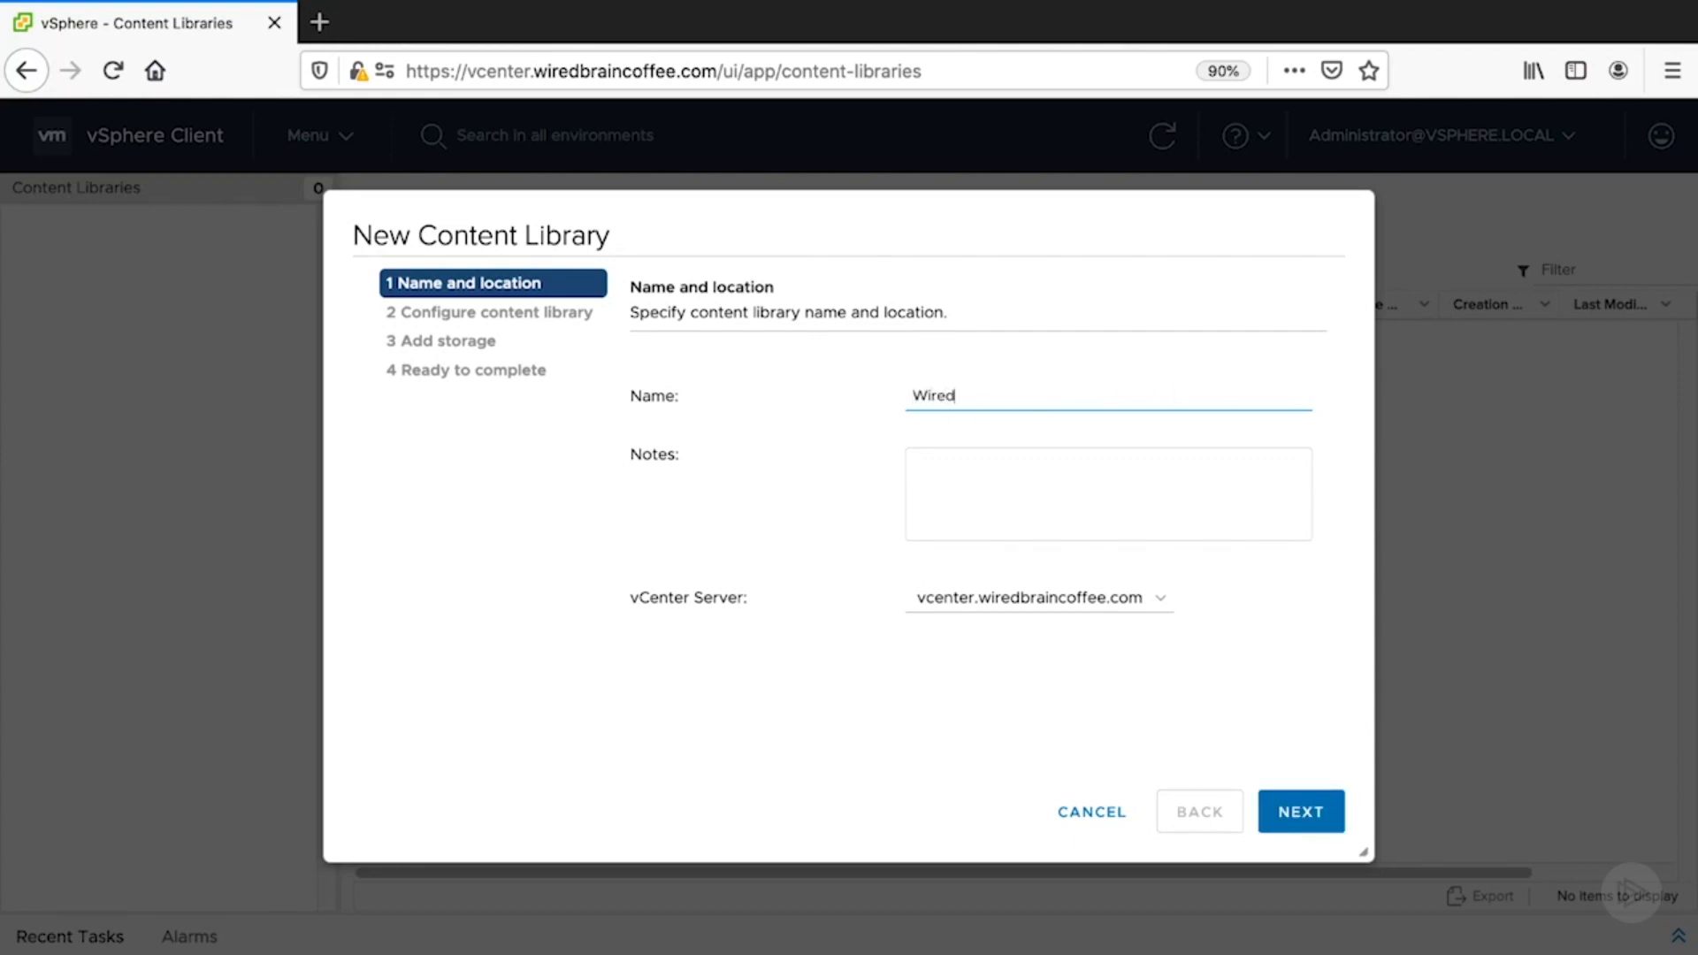
type("Brain-Content-Library")
left_click(1142, 599)
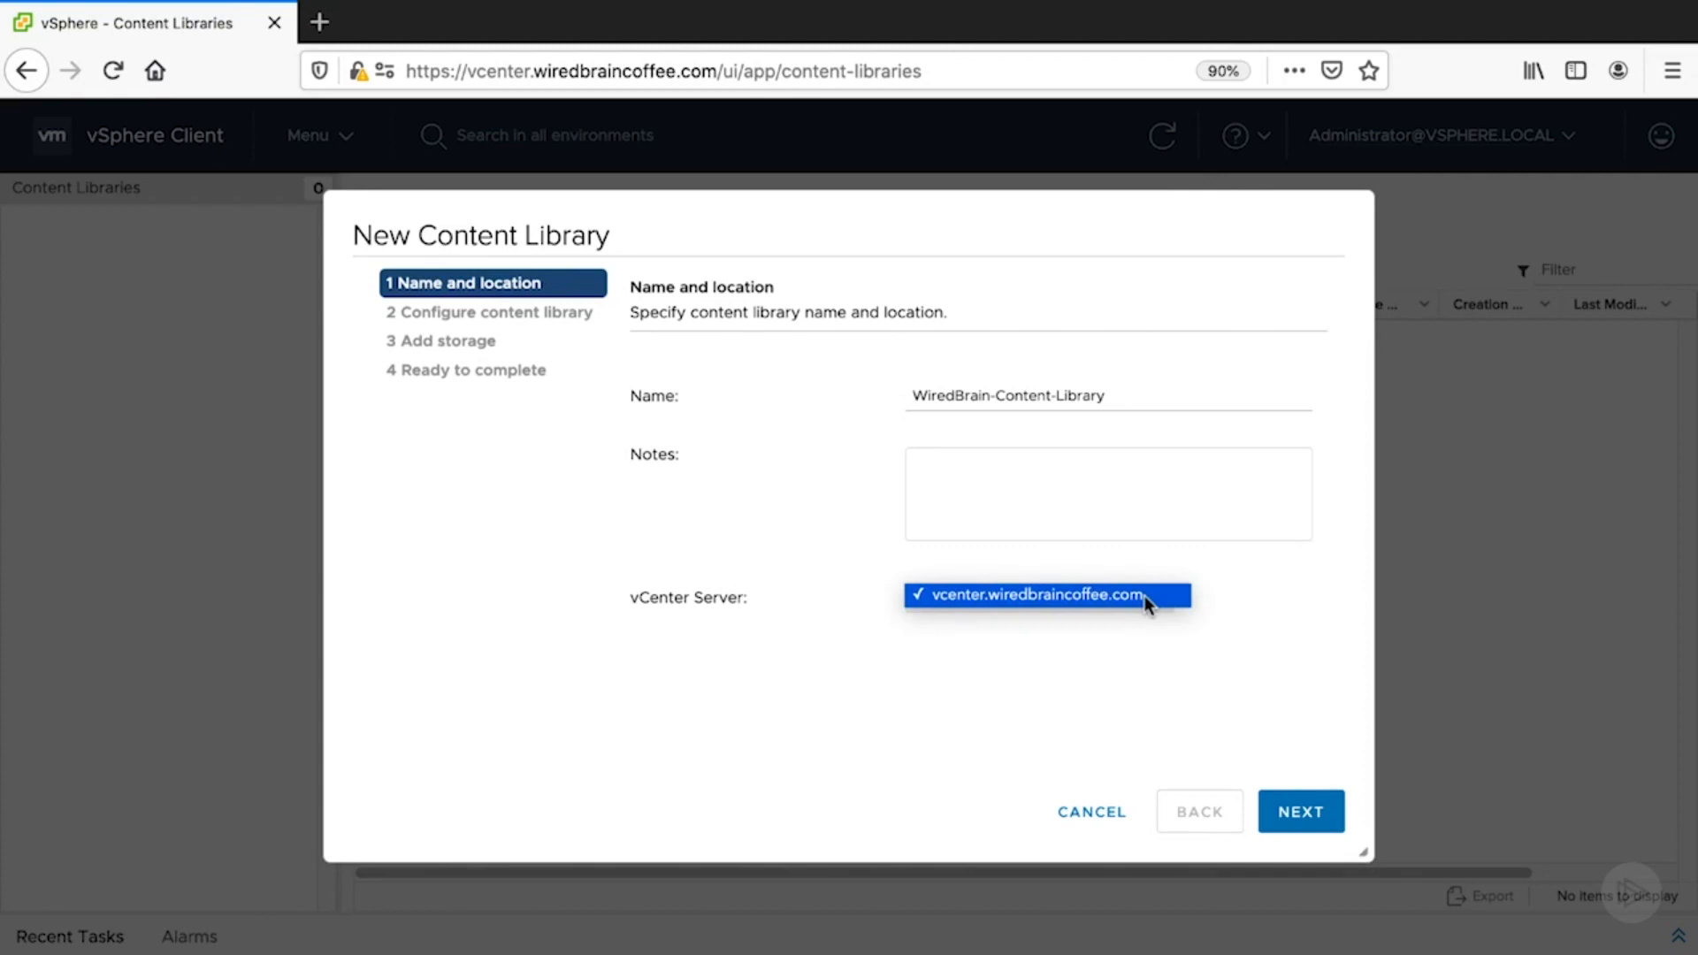
left_click(1071, 598)
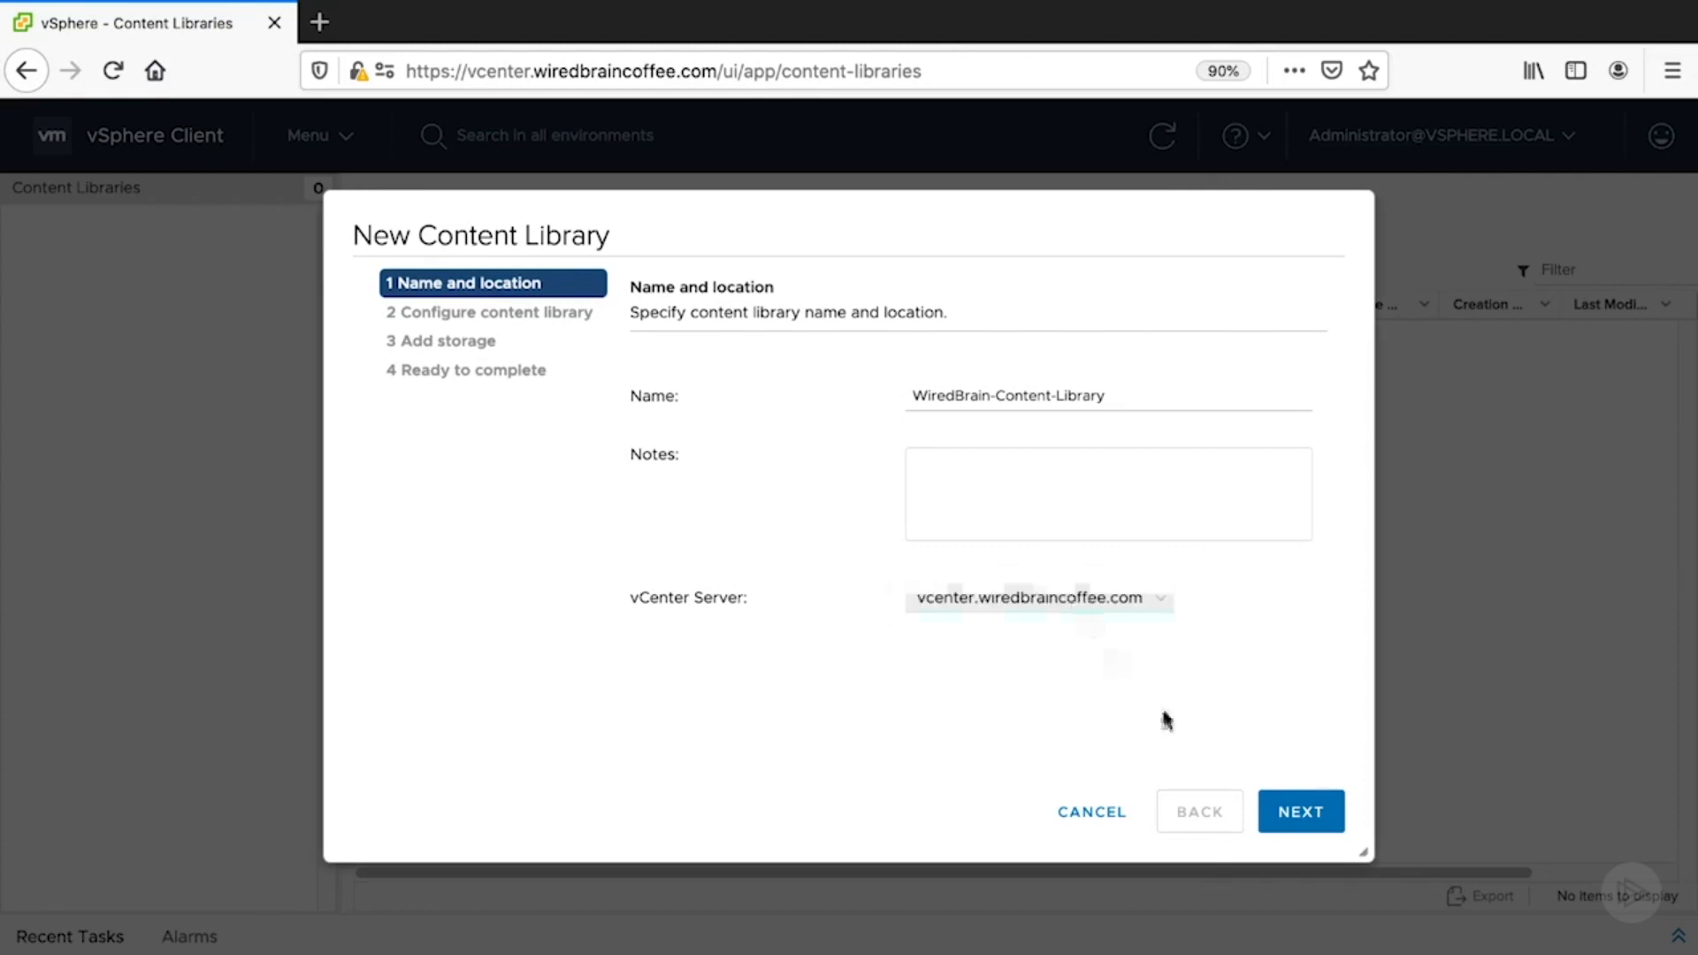
left_click(1317, 827)
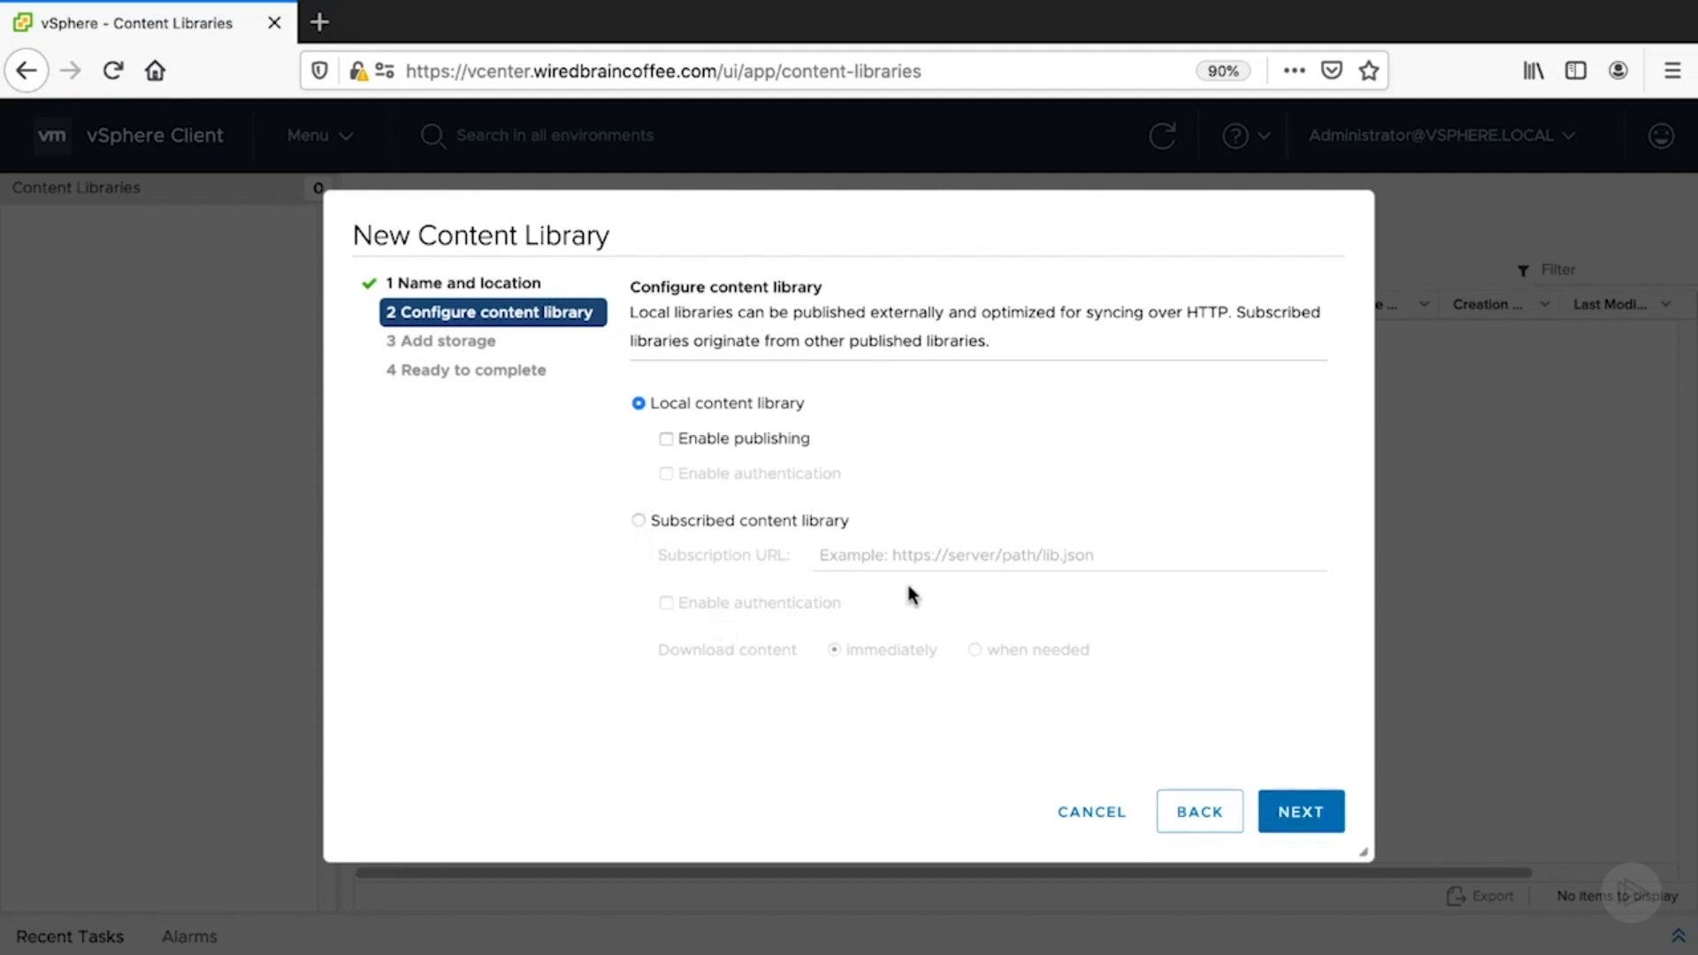
left_click(1299, 824)
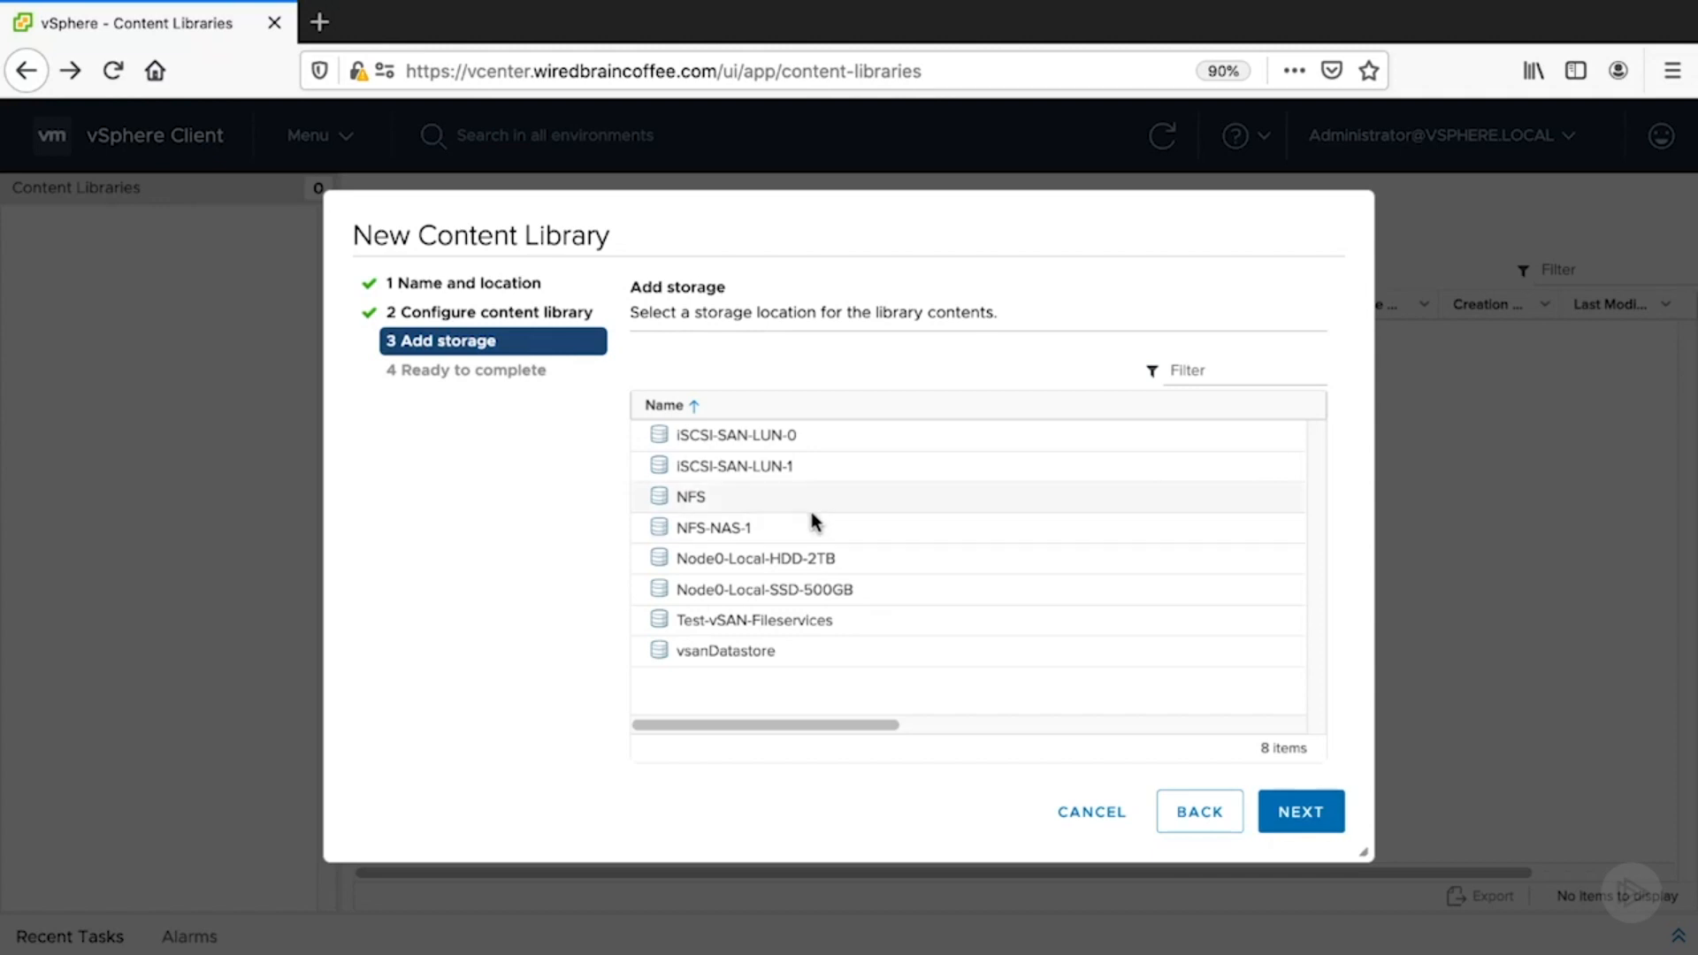
left_click(741, 501)
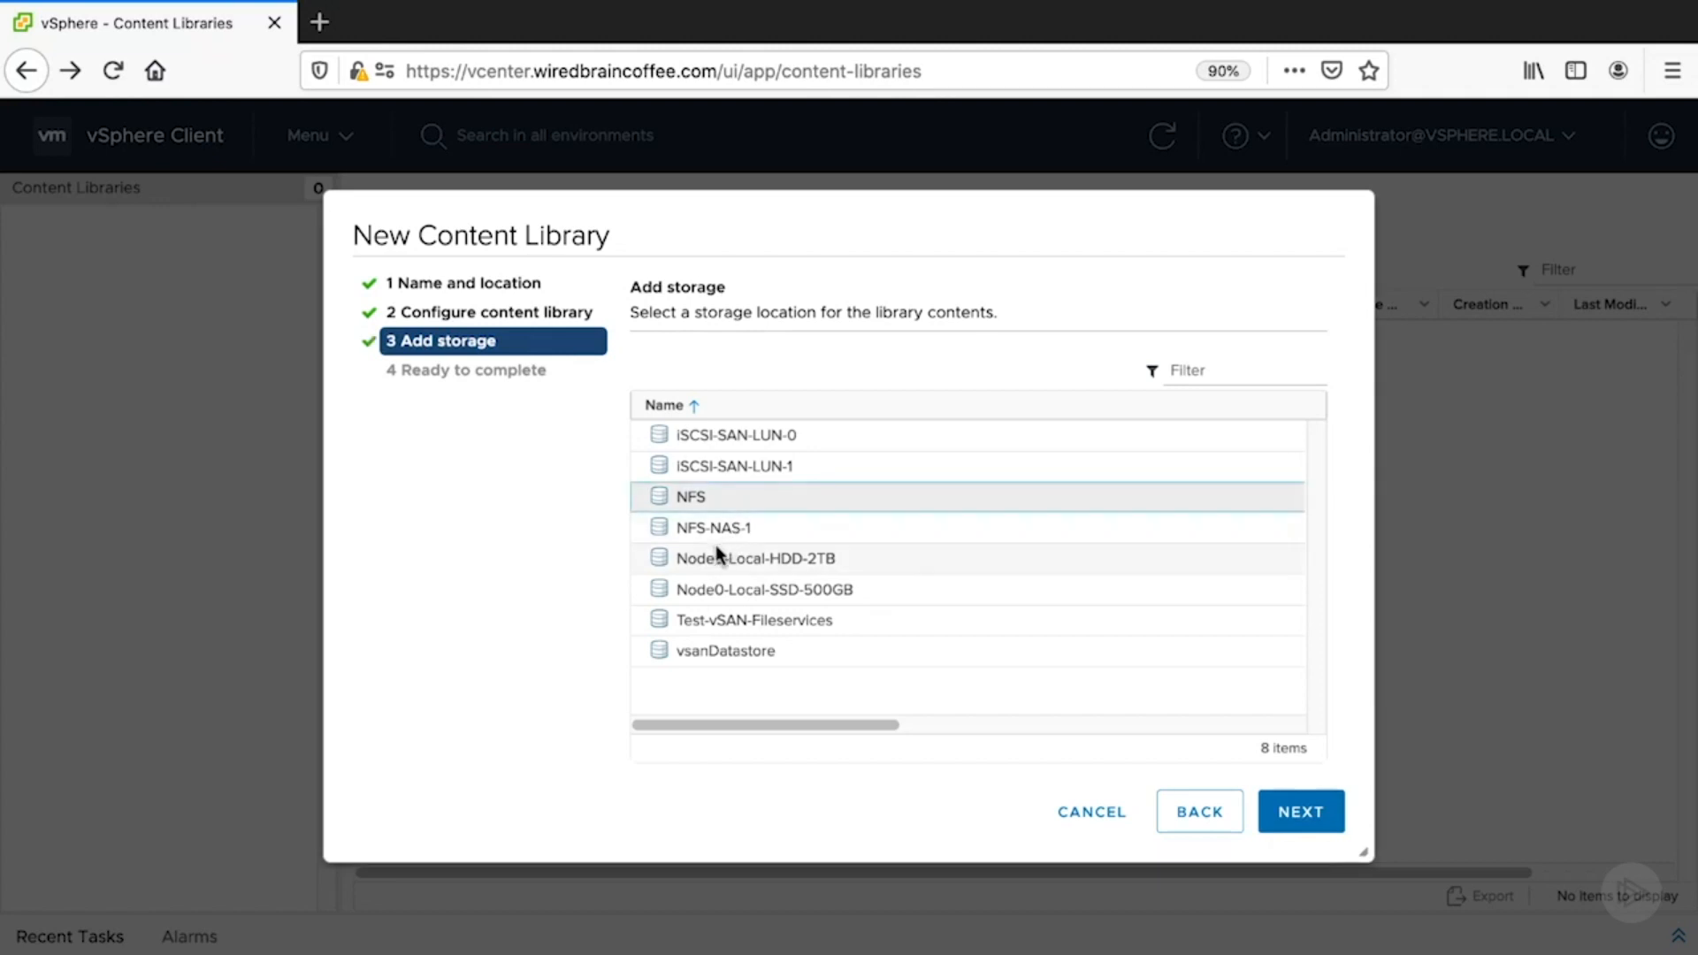
left_click(1293, 826)
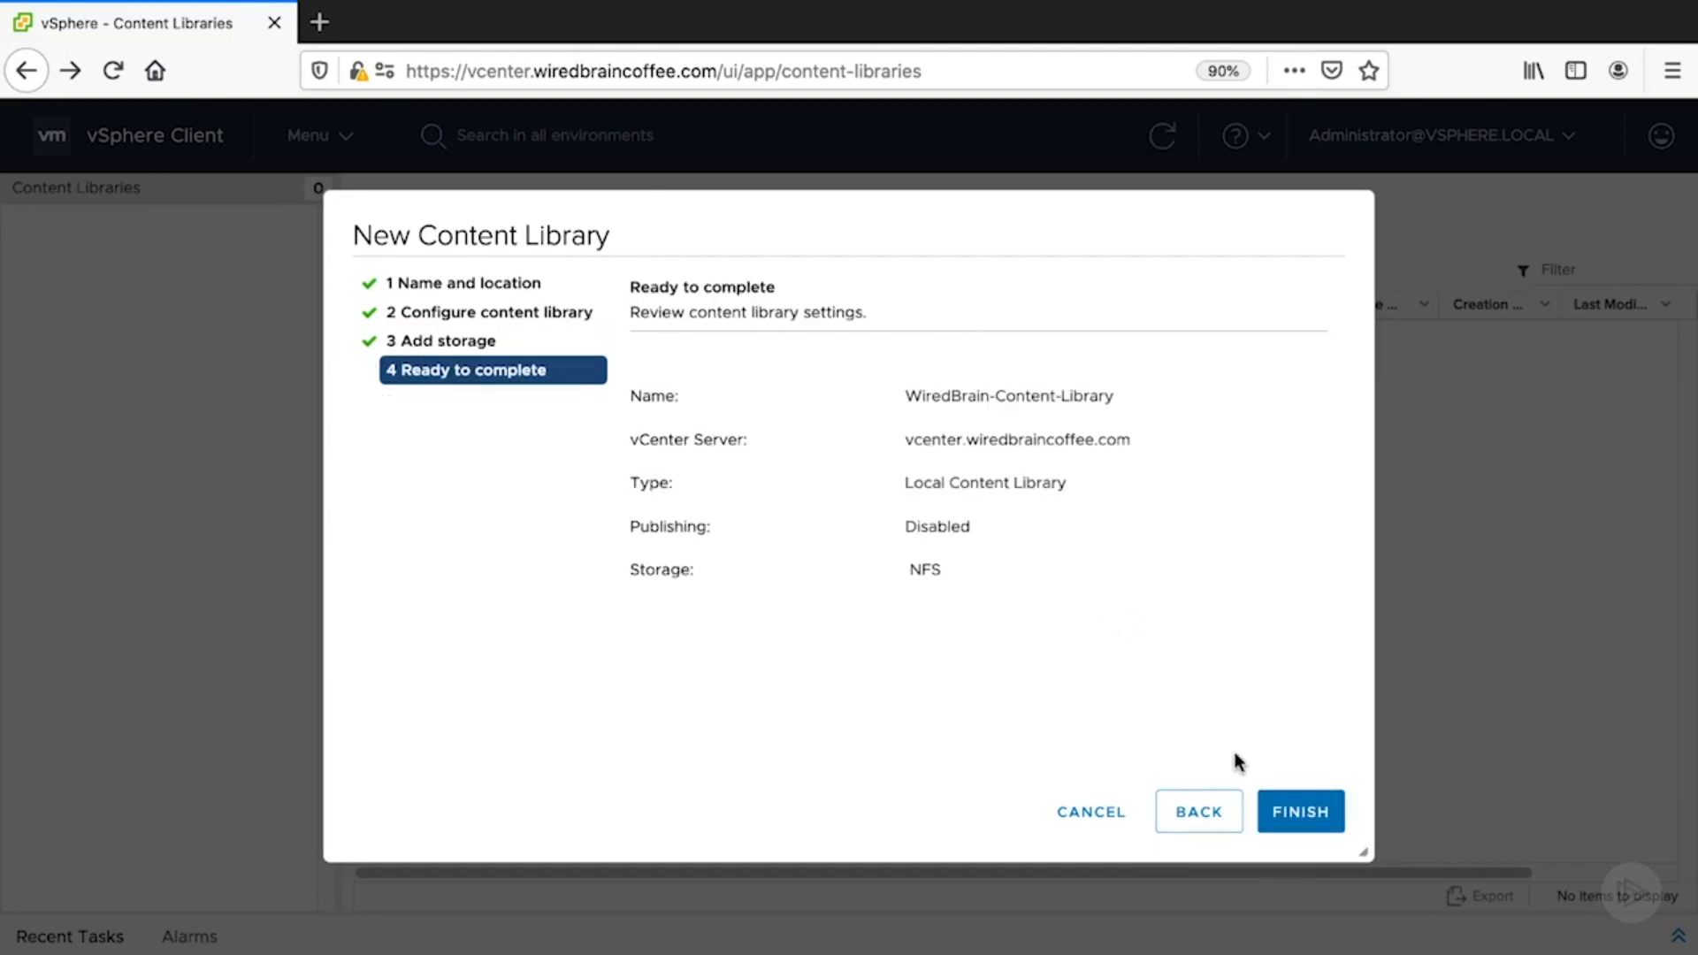
left_click(1300, 824)
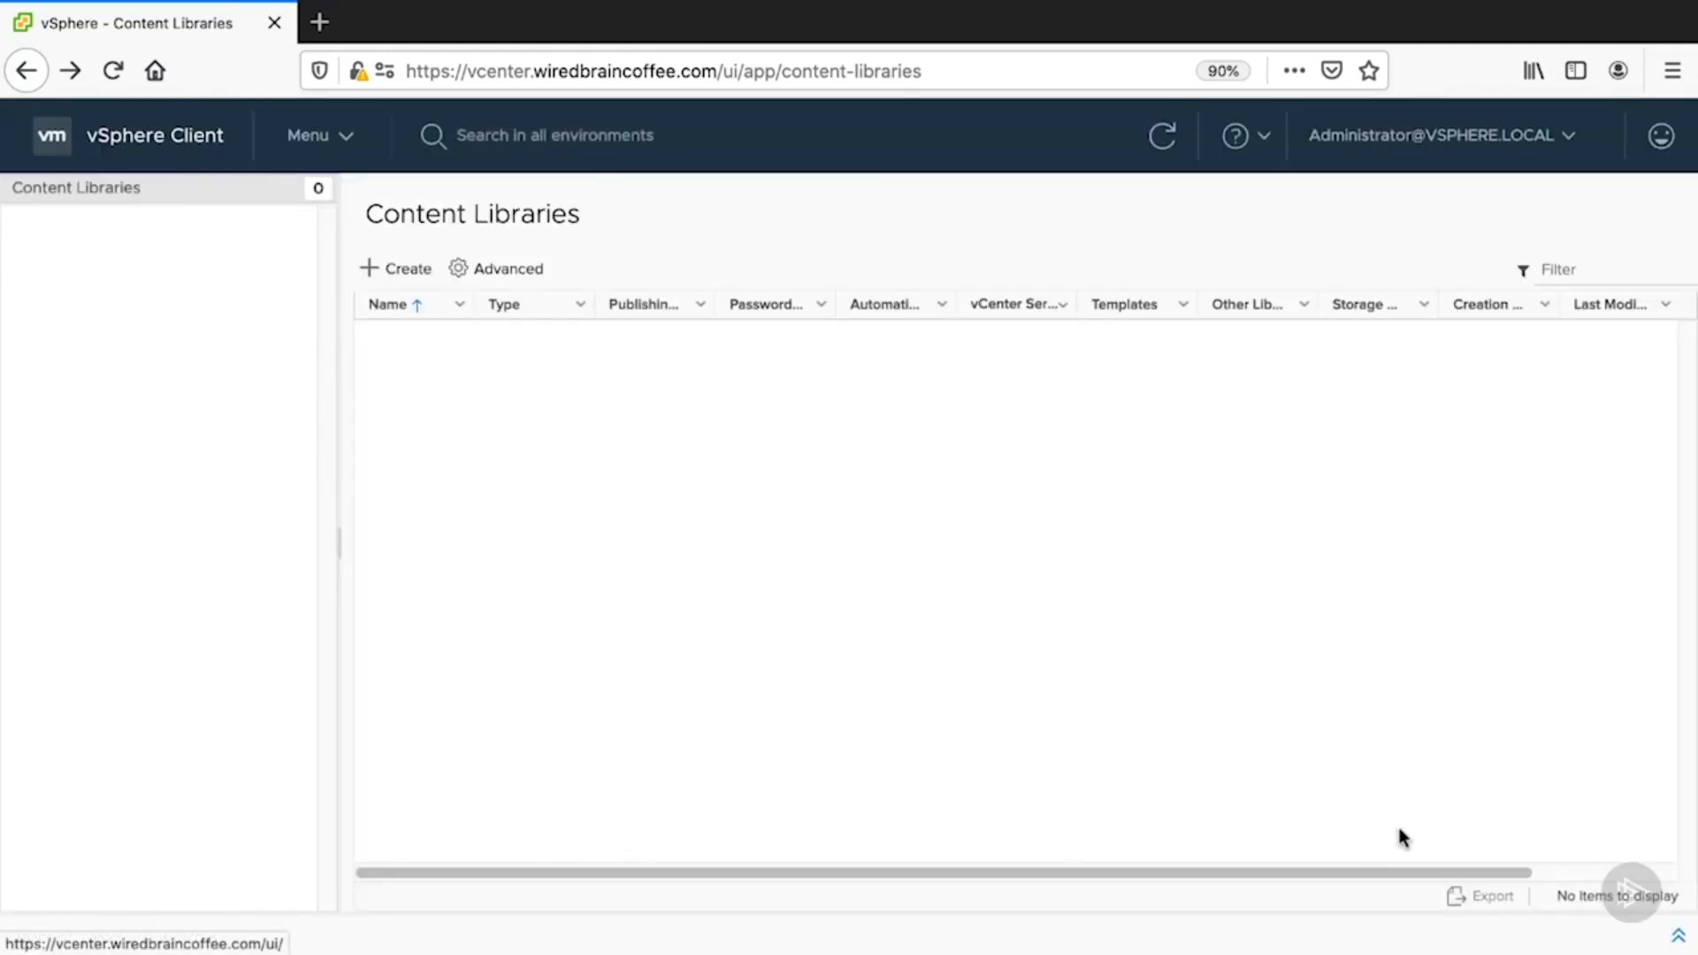
- Widen the Name, Automatic Synchronization and vCenter Server columns, then open WiredBrain-Content-Library
left_click_drag(469, 304, 633, 311)
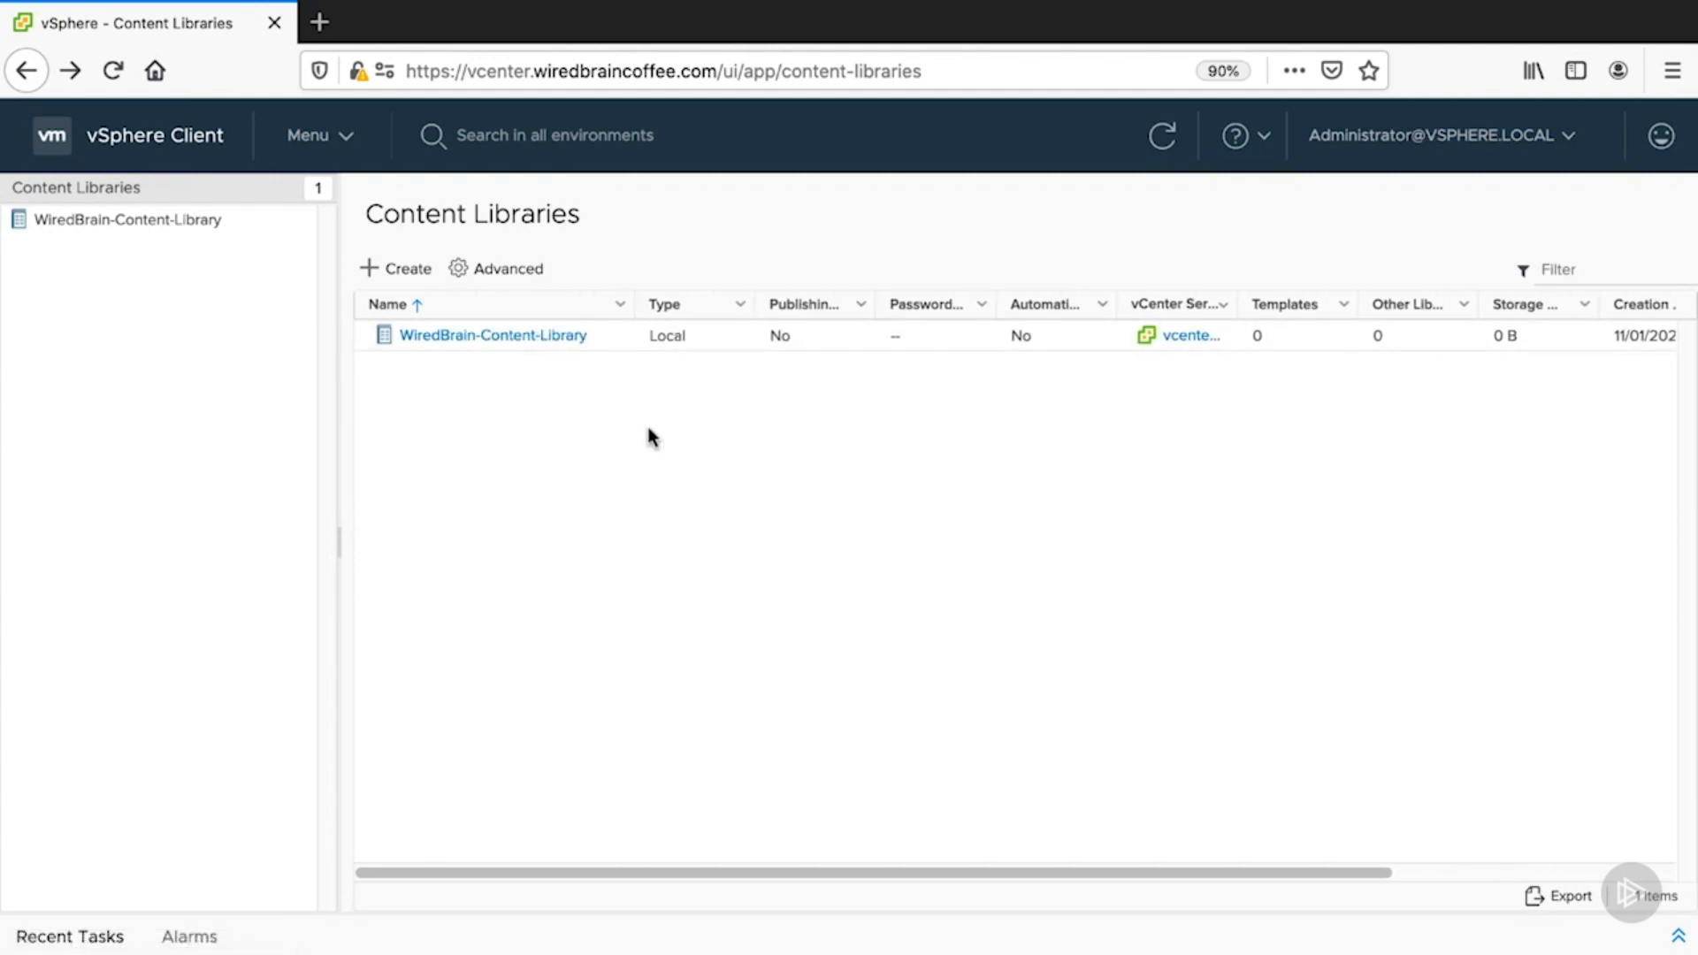
left_click(622, 340)
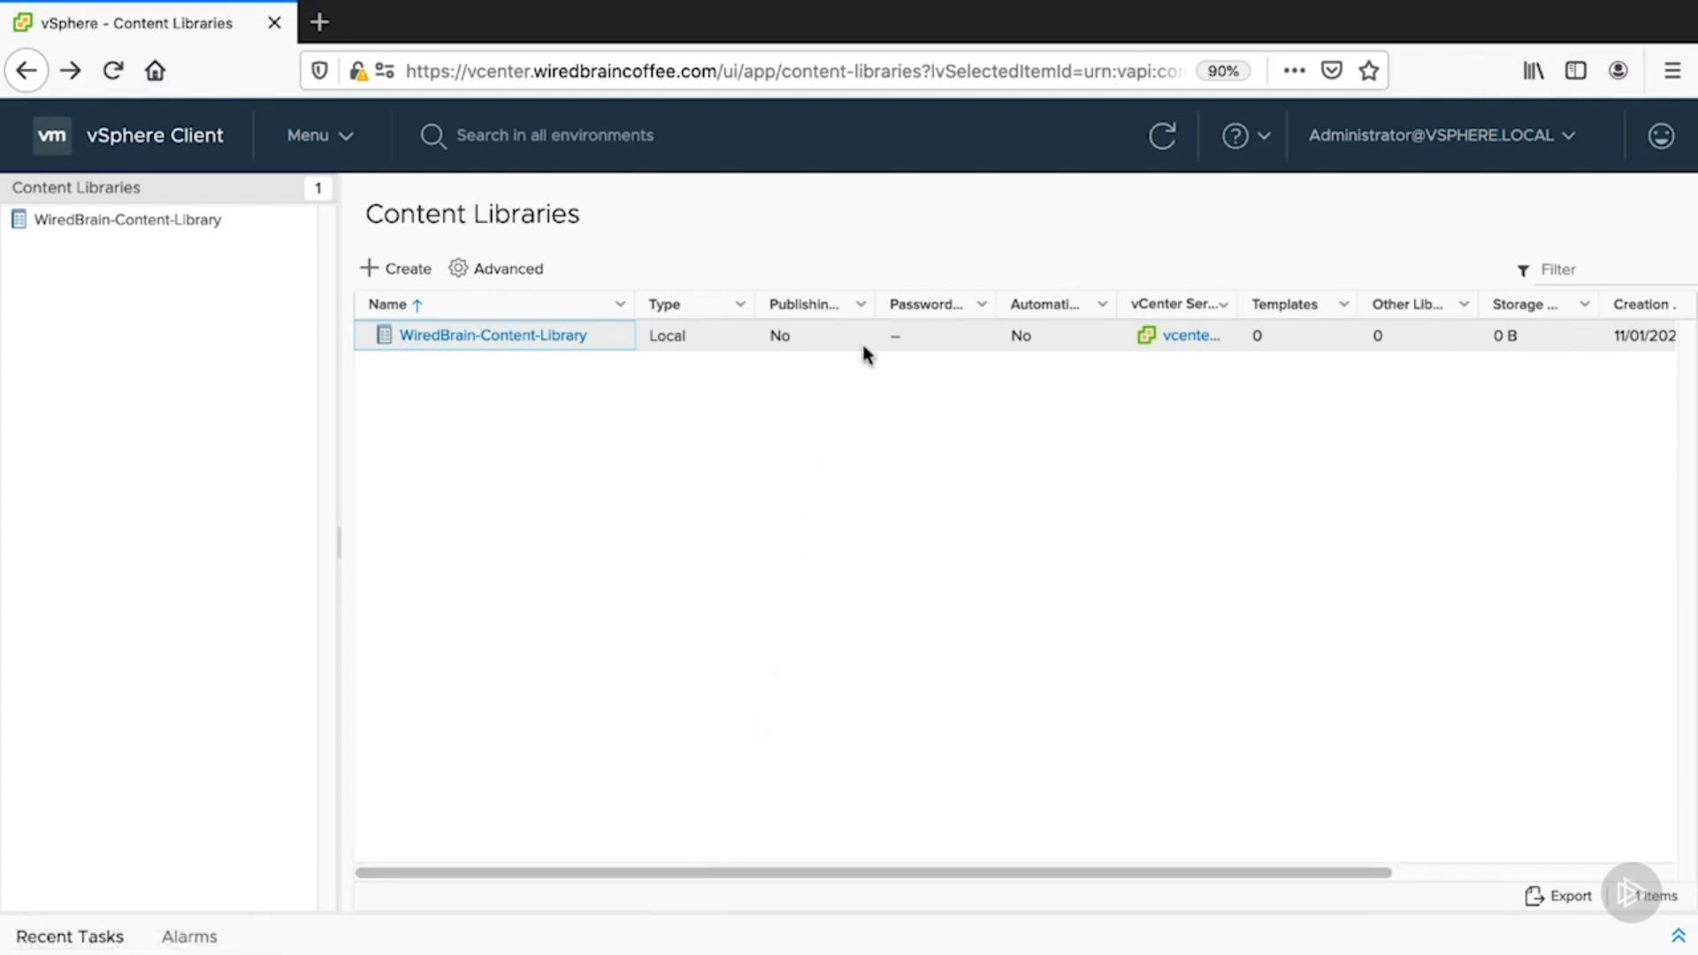
left_click_drag(1116, 303, 1164, 304)
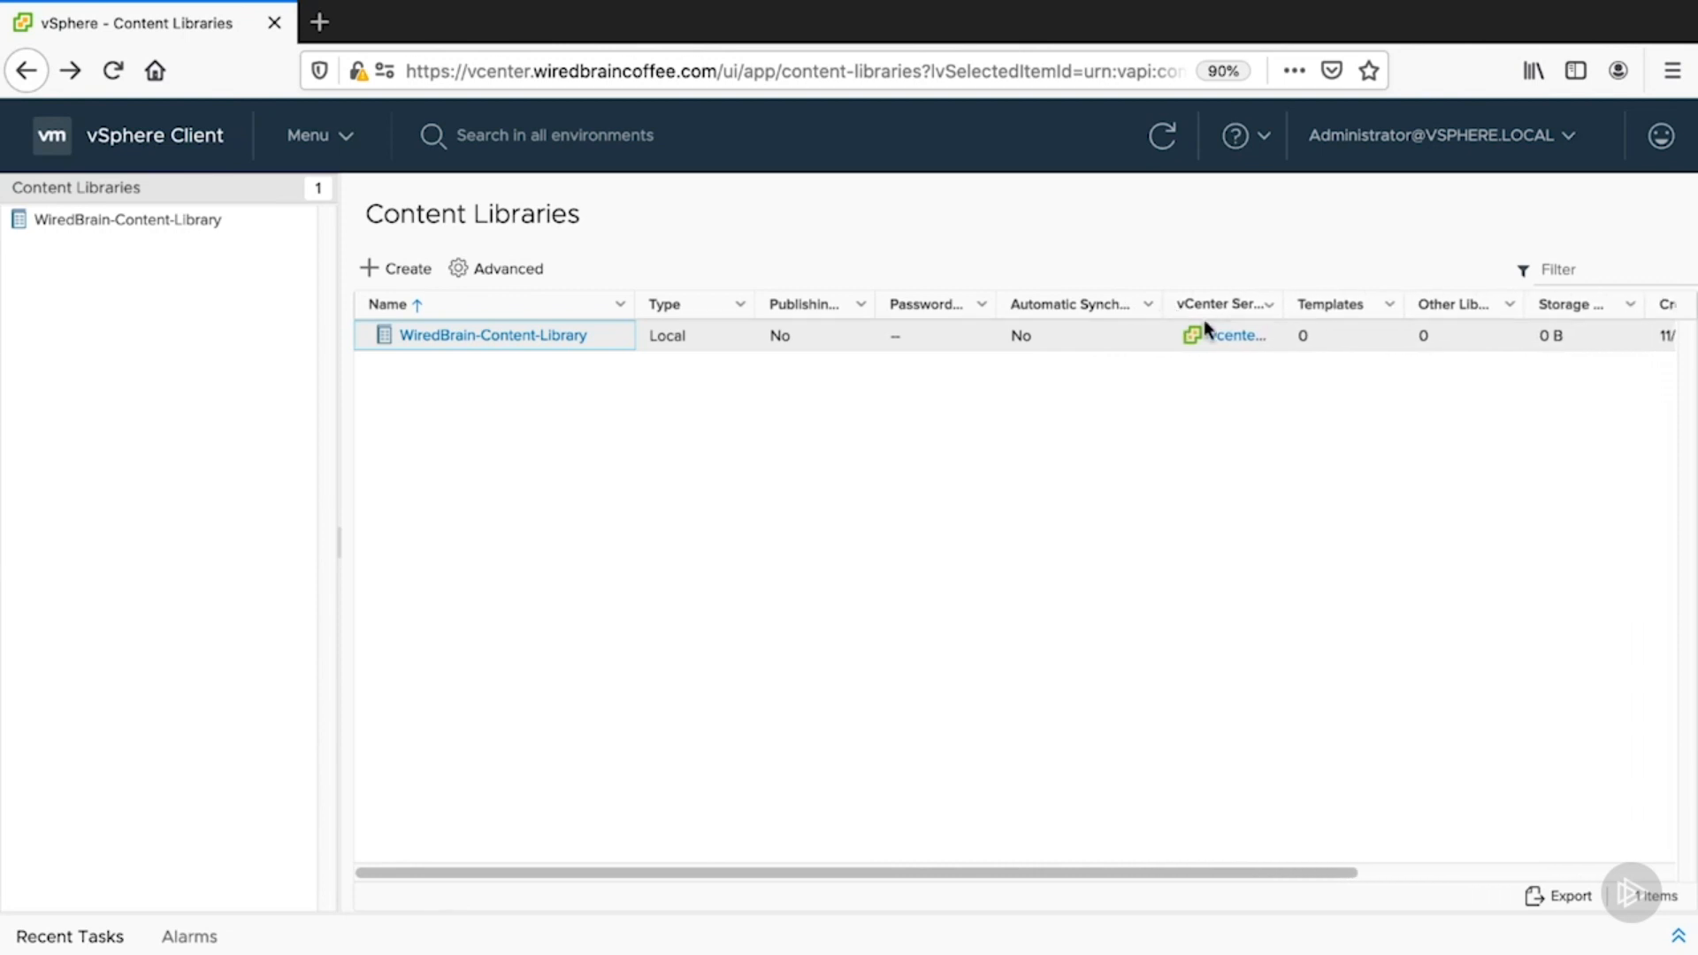
left_click_drag(1284, 309, 1326, 309)
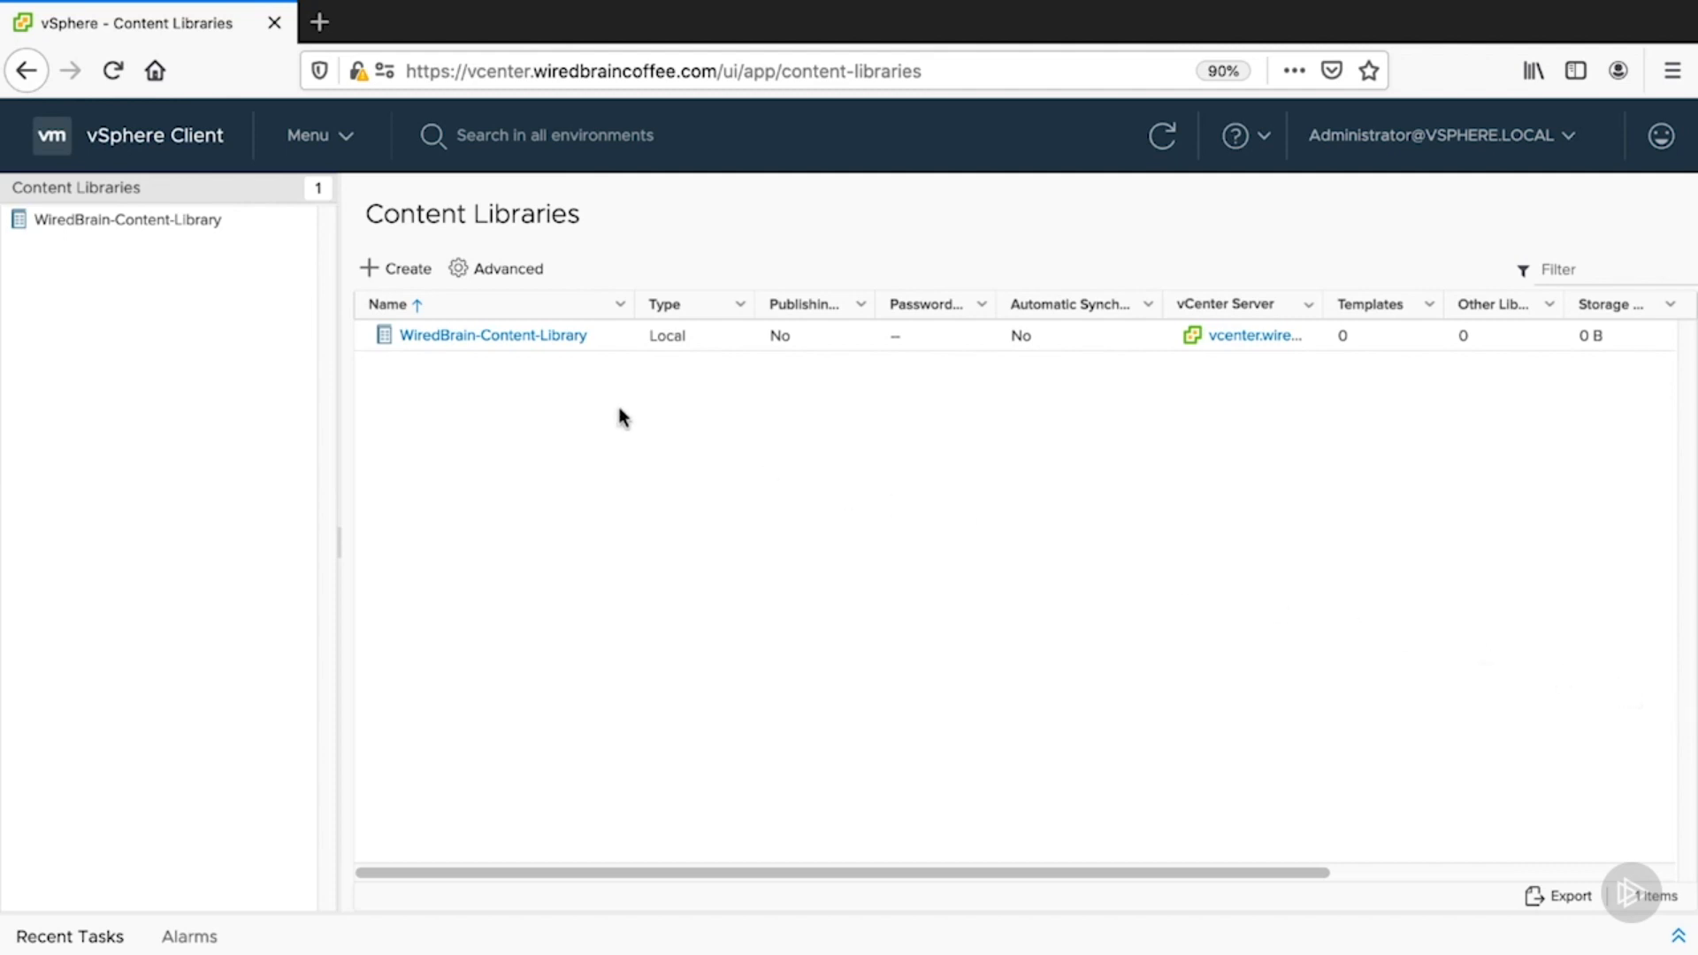
left_click(536, 336)
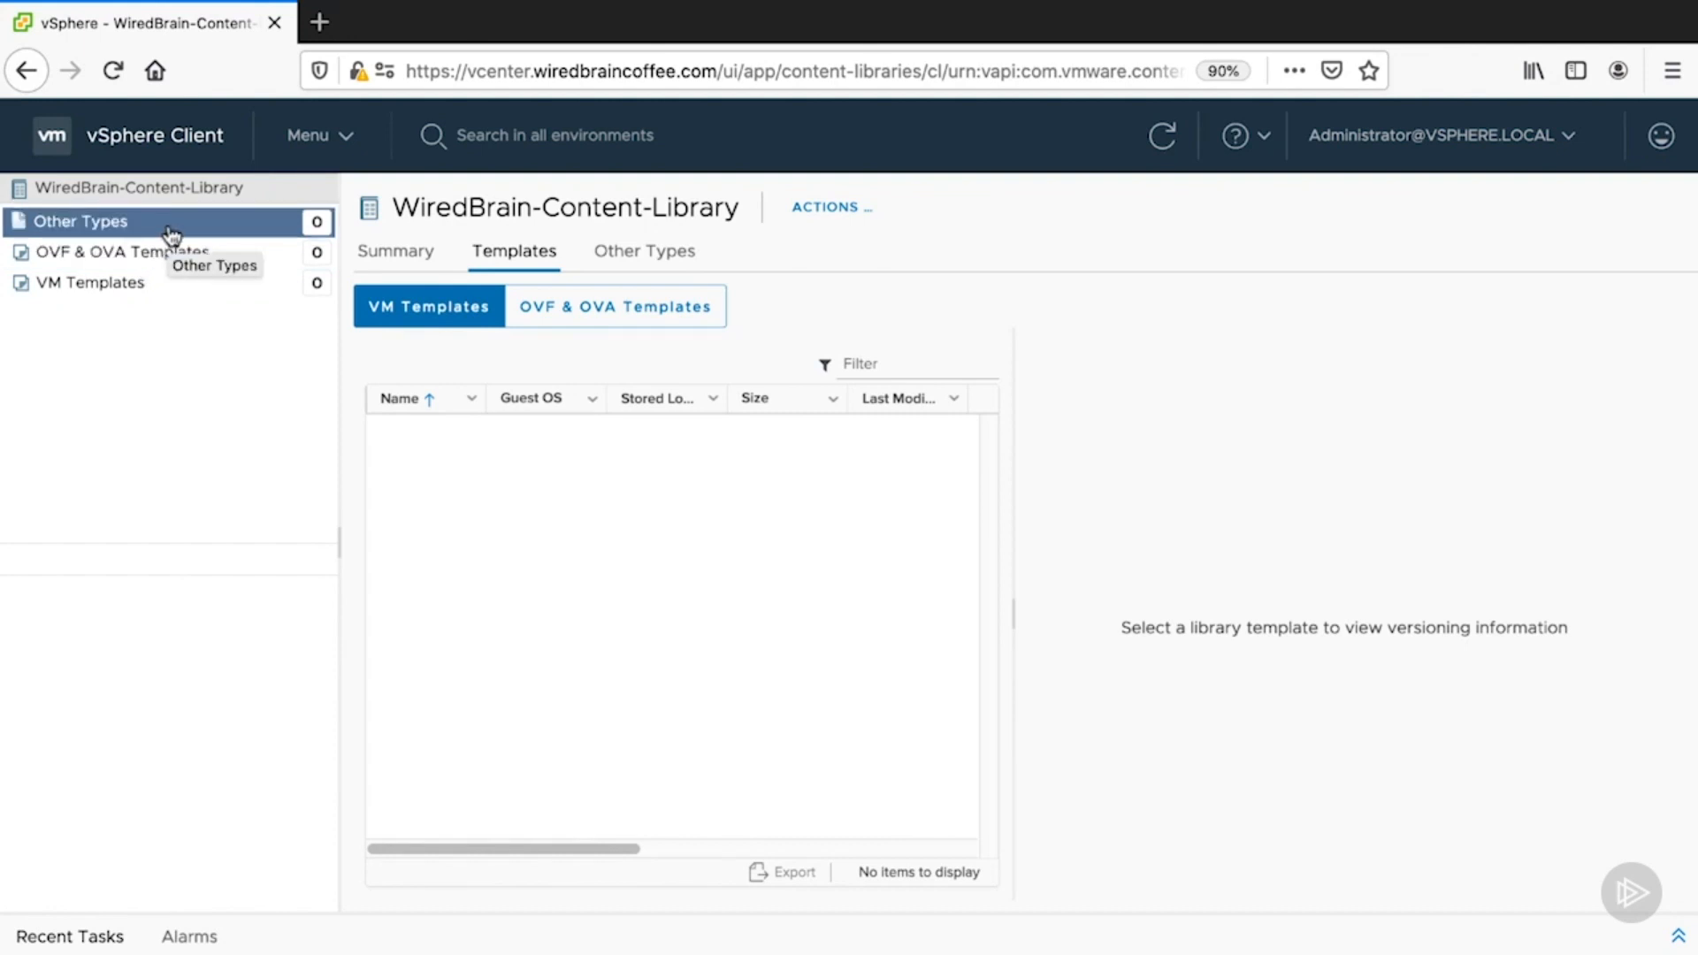
- Import the vRealize Operations Manager appliance .ova from a local file into the library
left_click(858, 221)
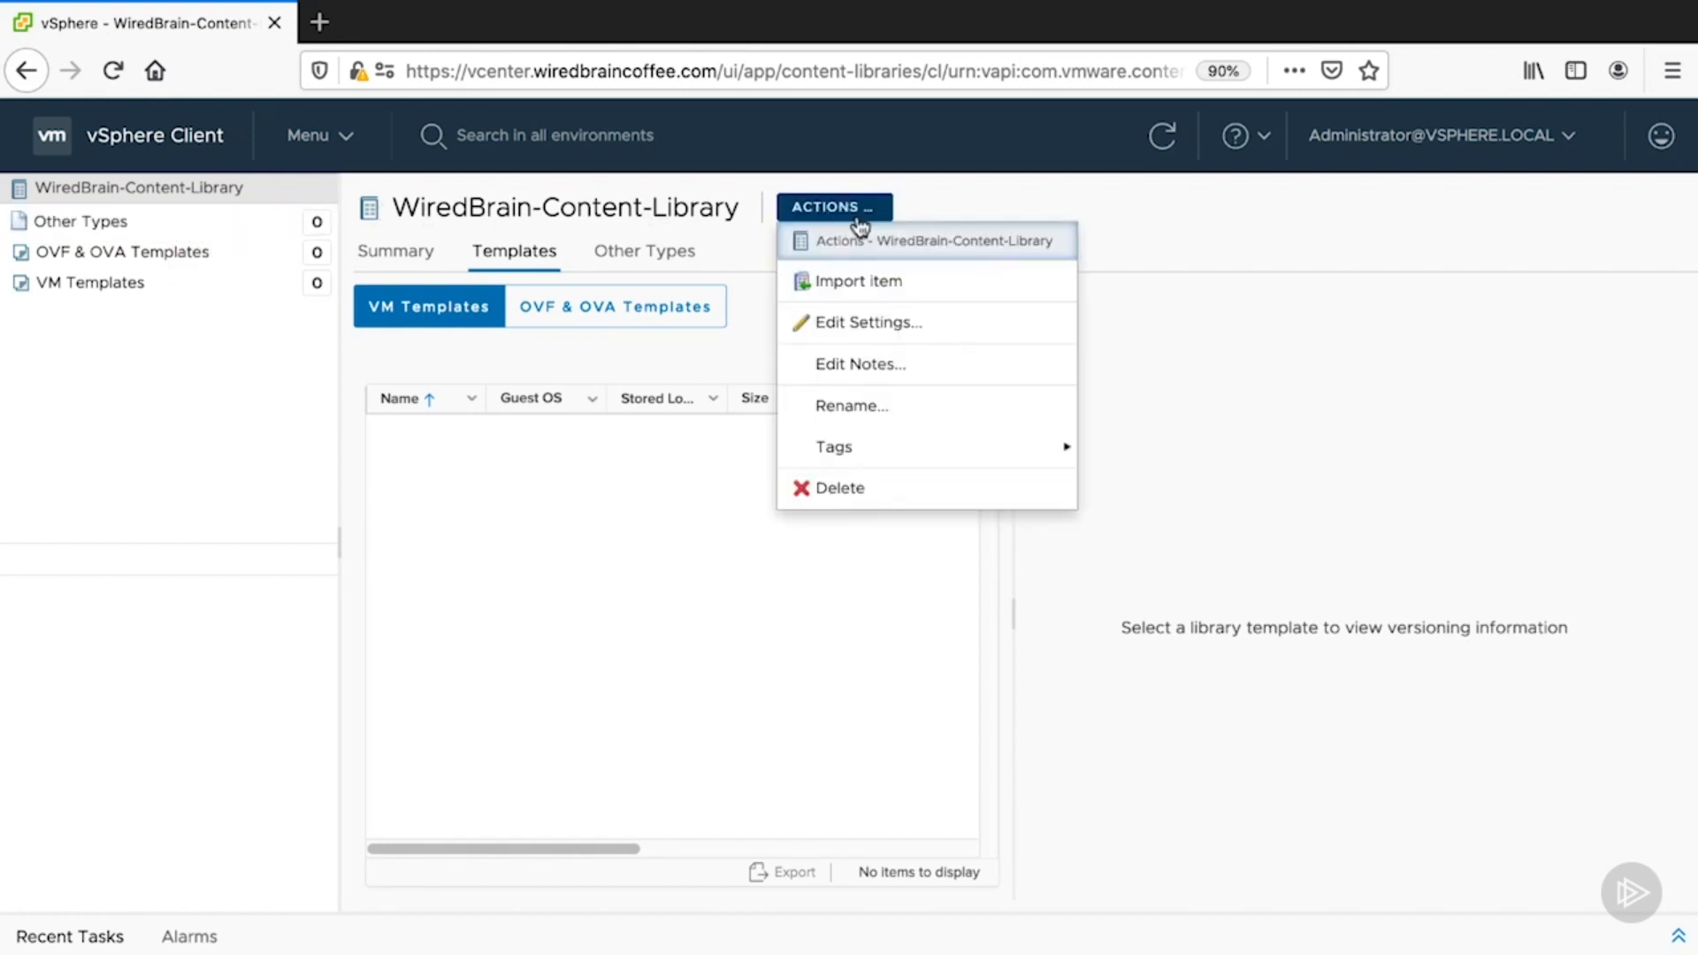
left_click(958, 287)
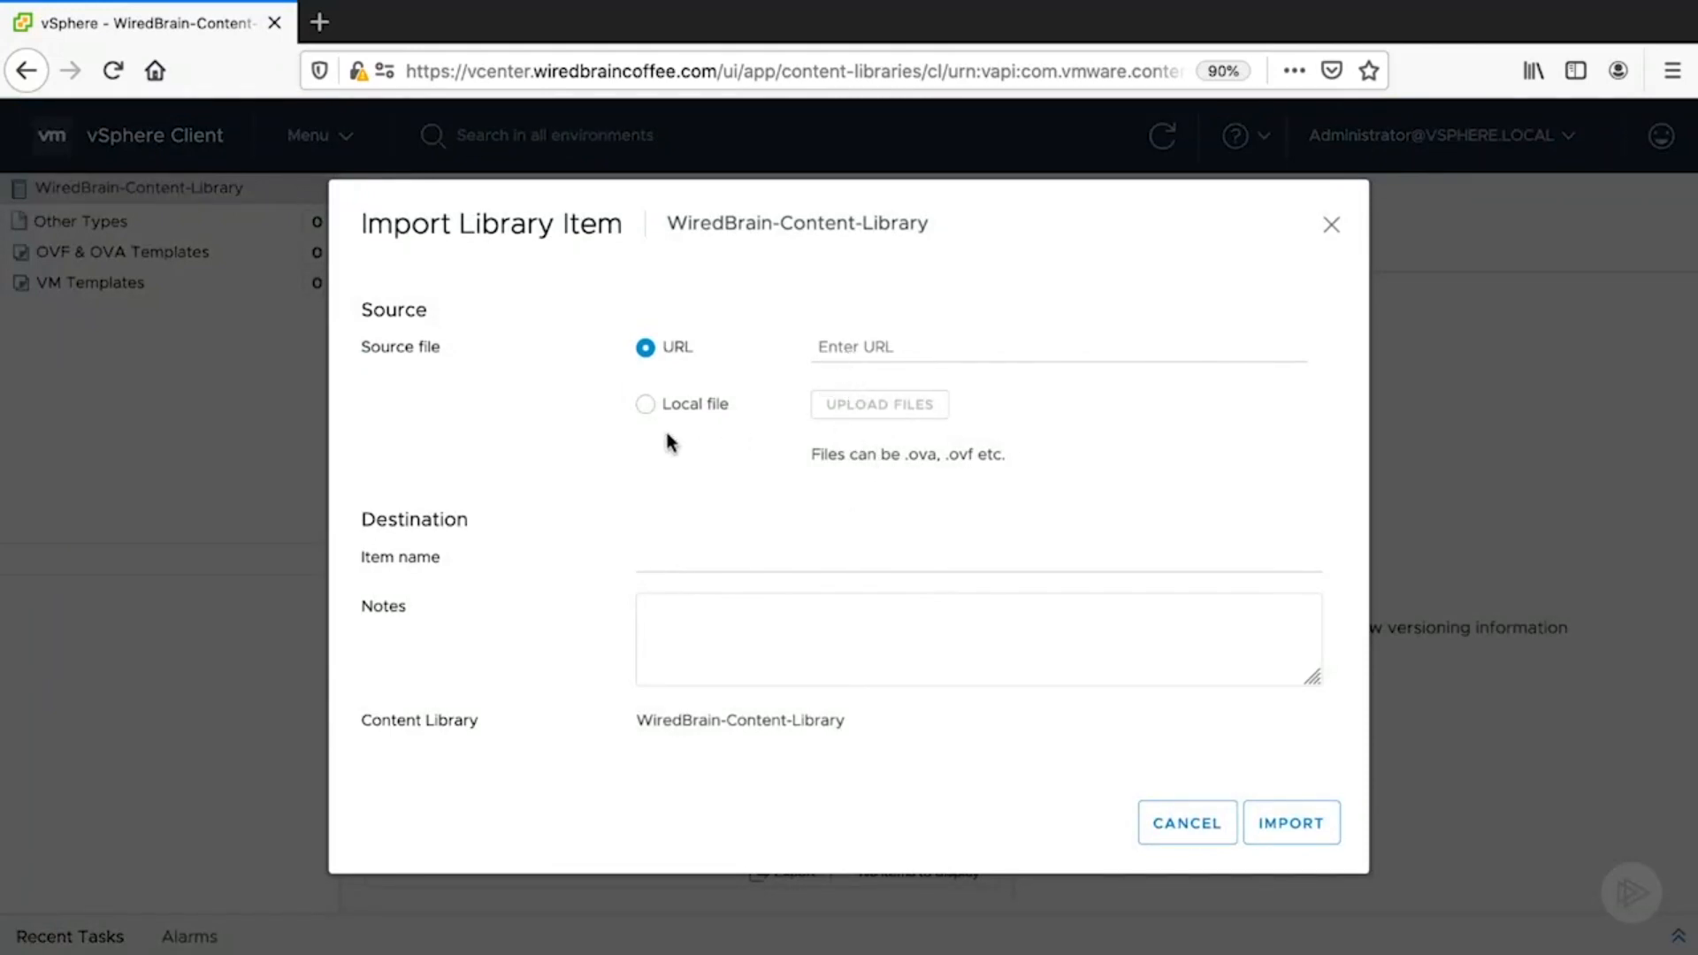
left_click(647, 407)
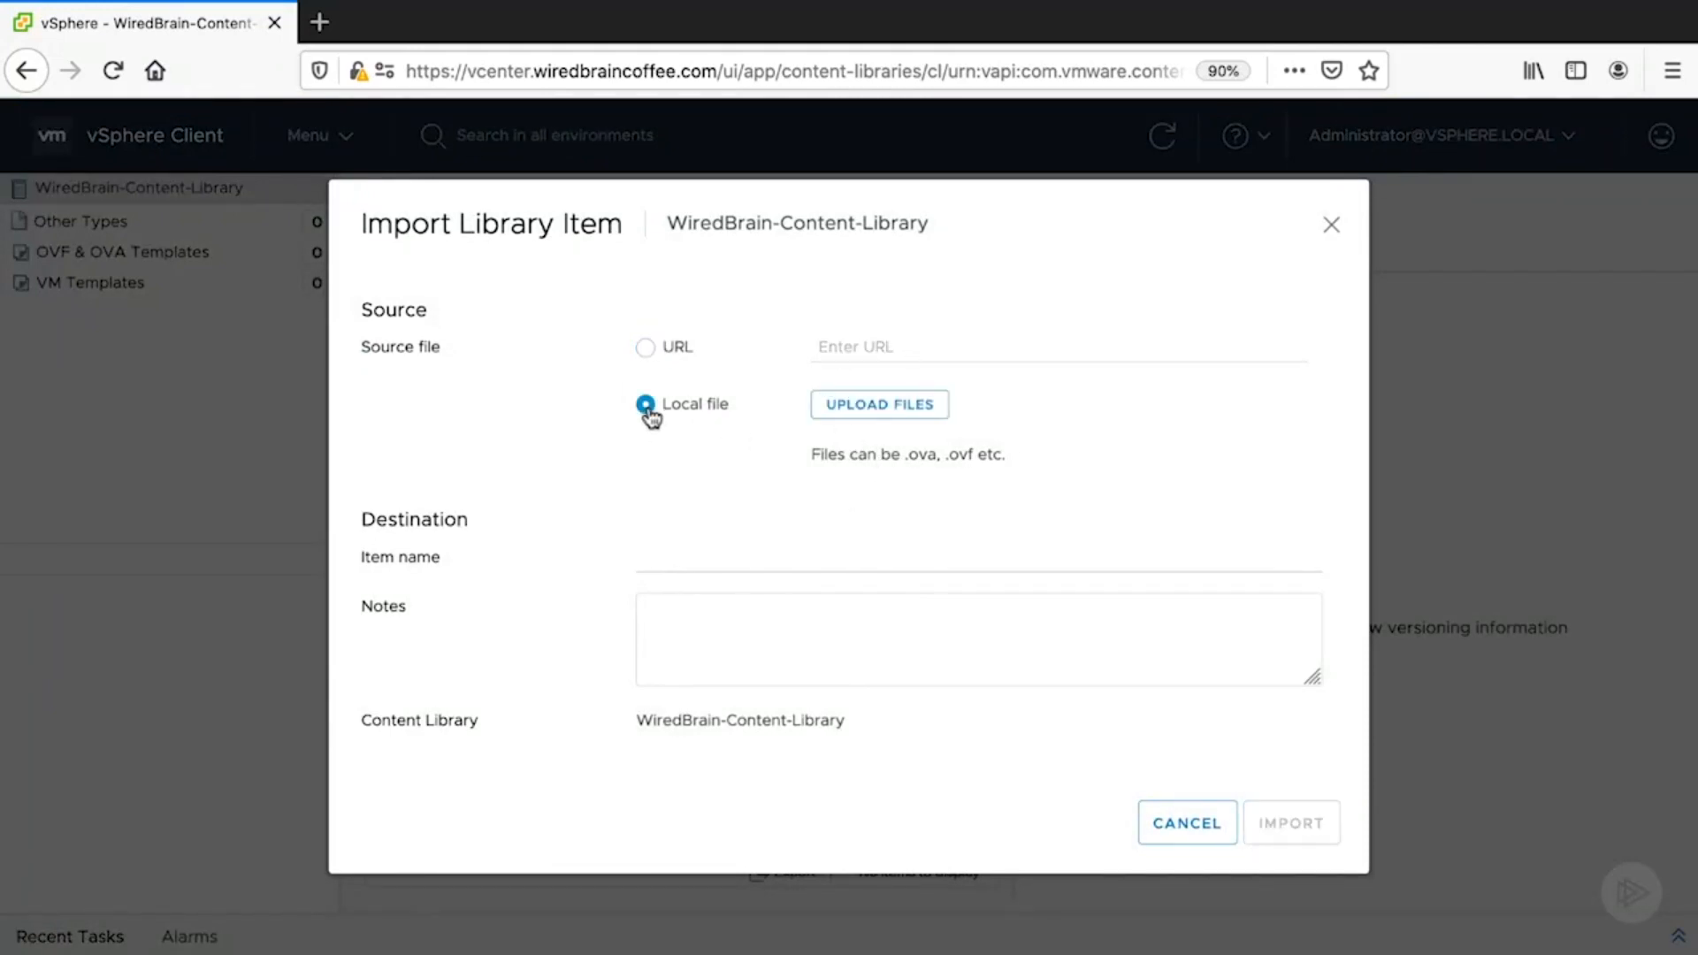
left_click(916, 414)
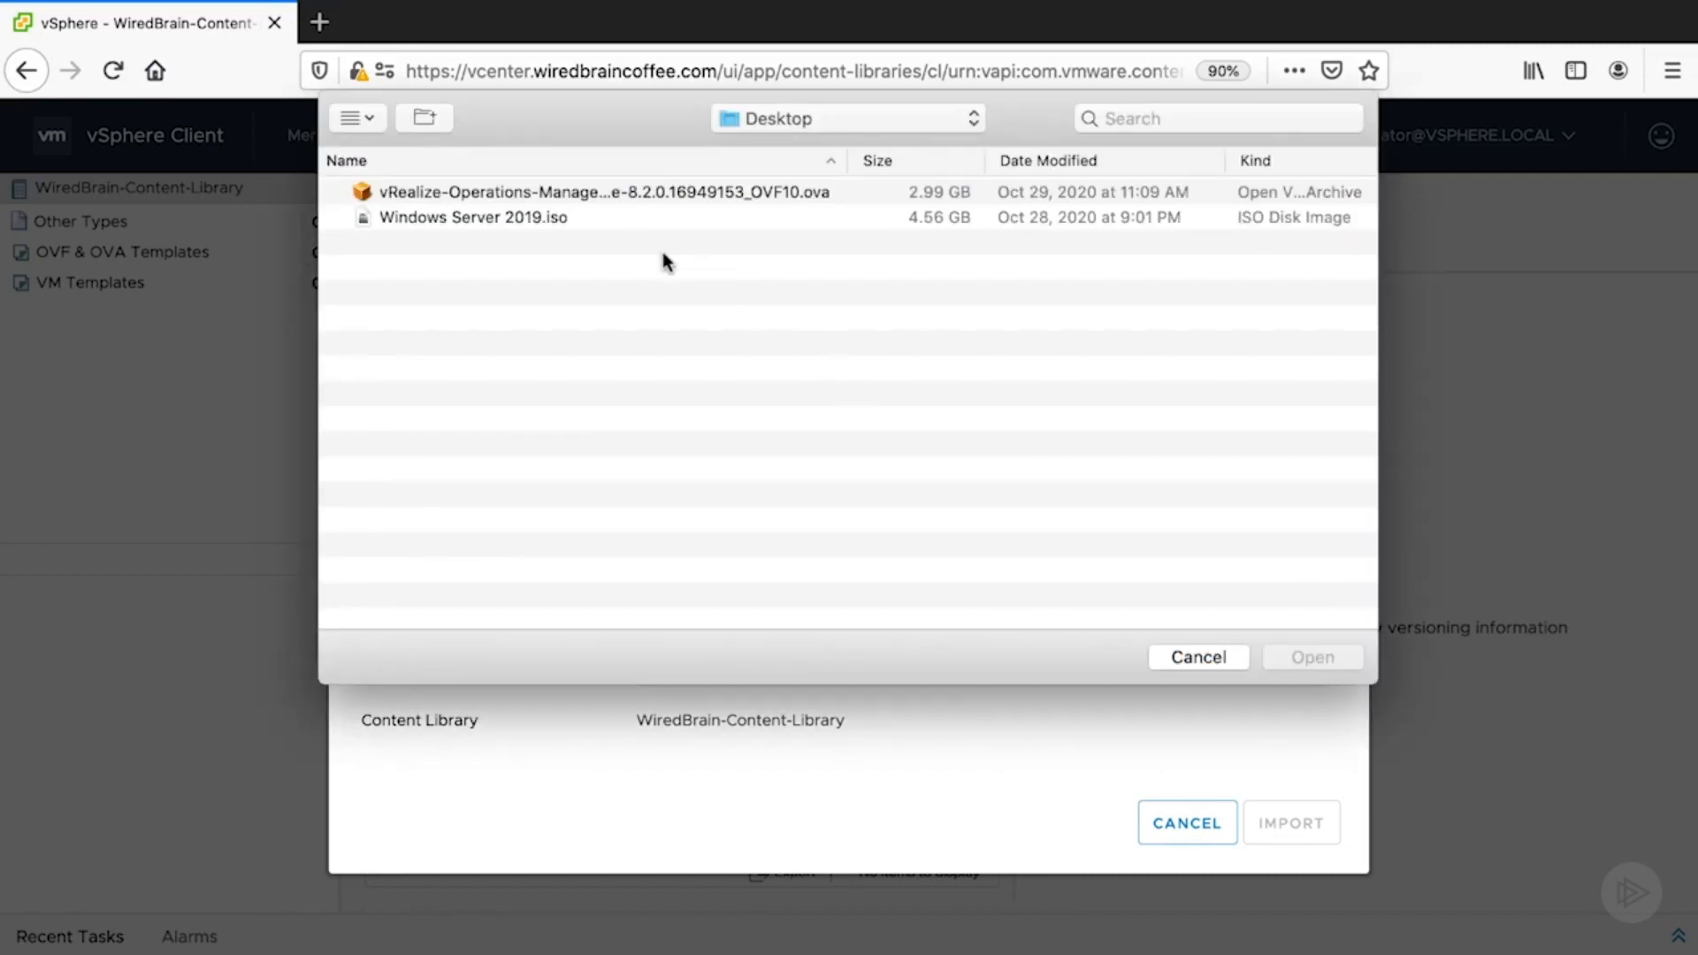
left_click(586, 193)
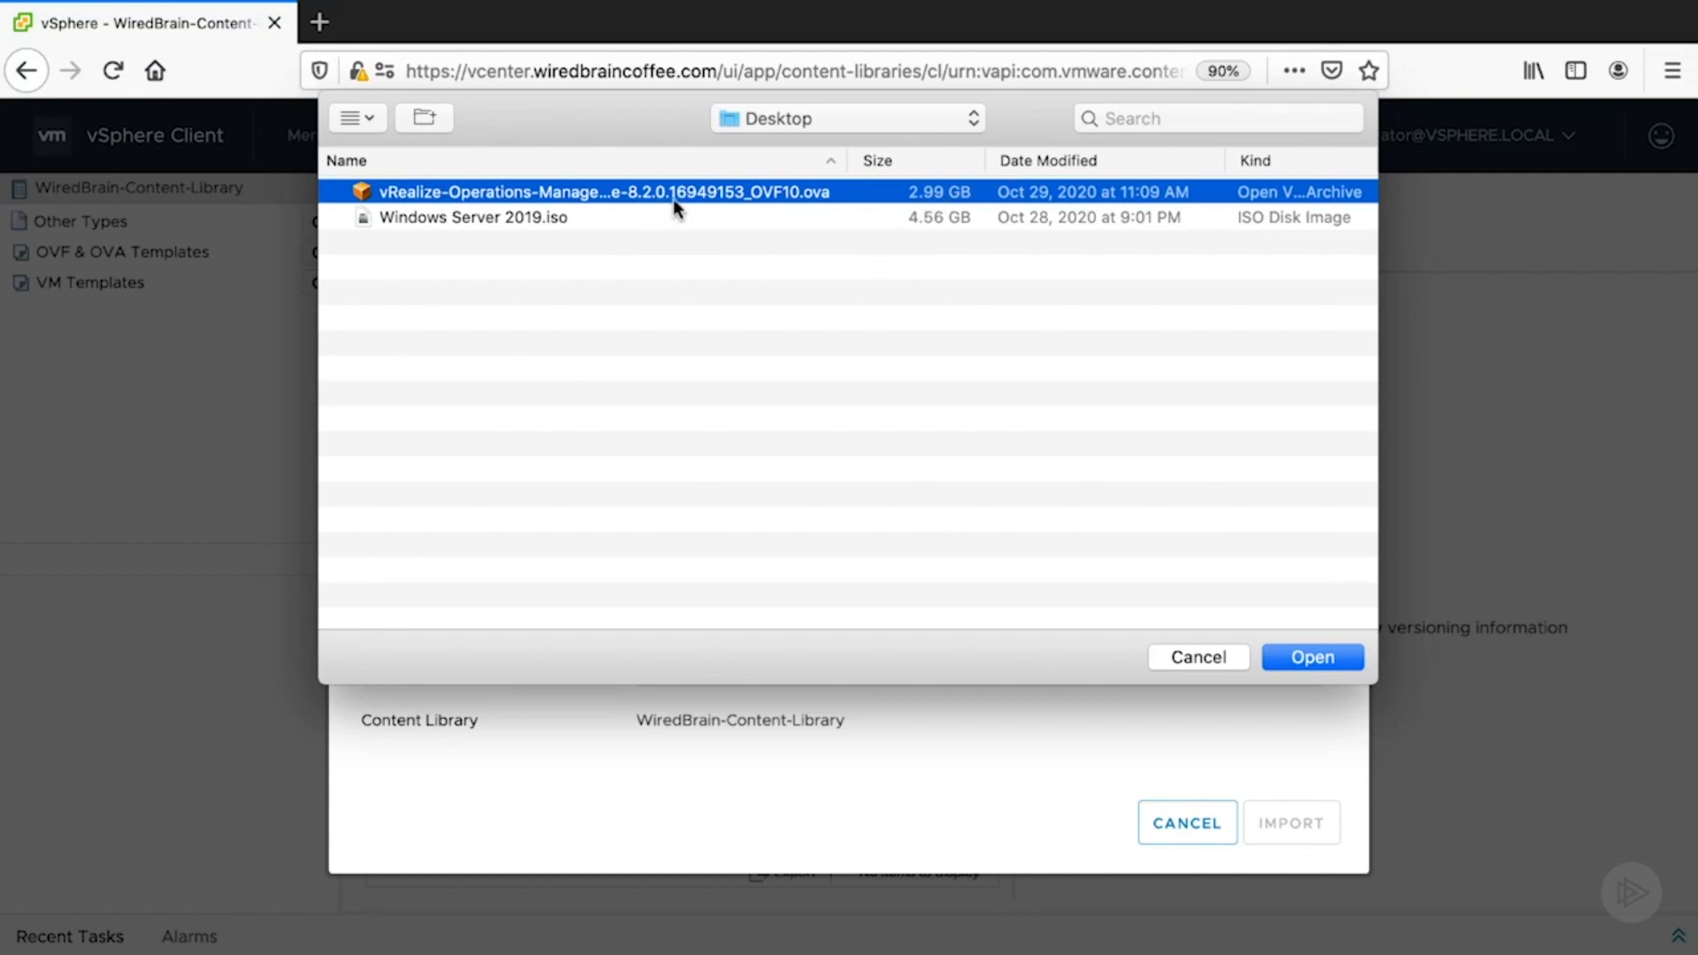
left_click(1313, 657)
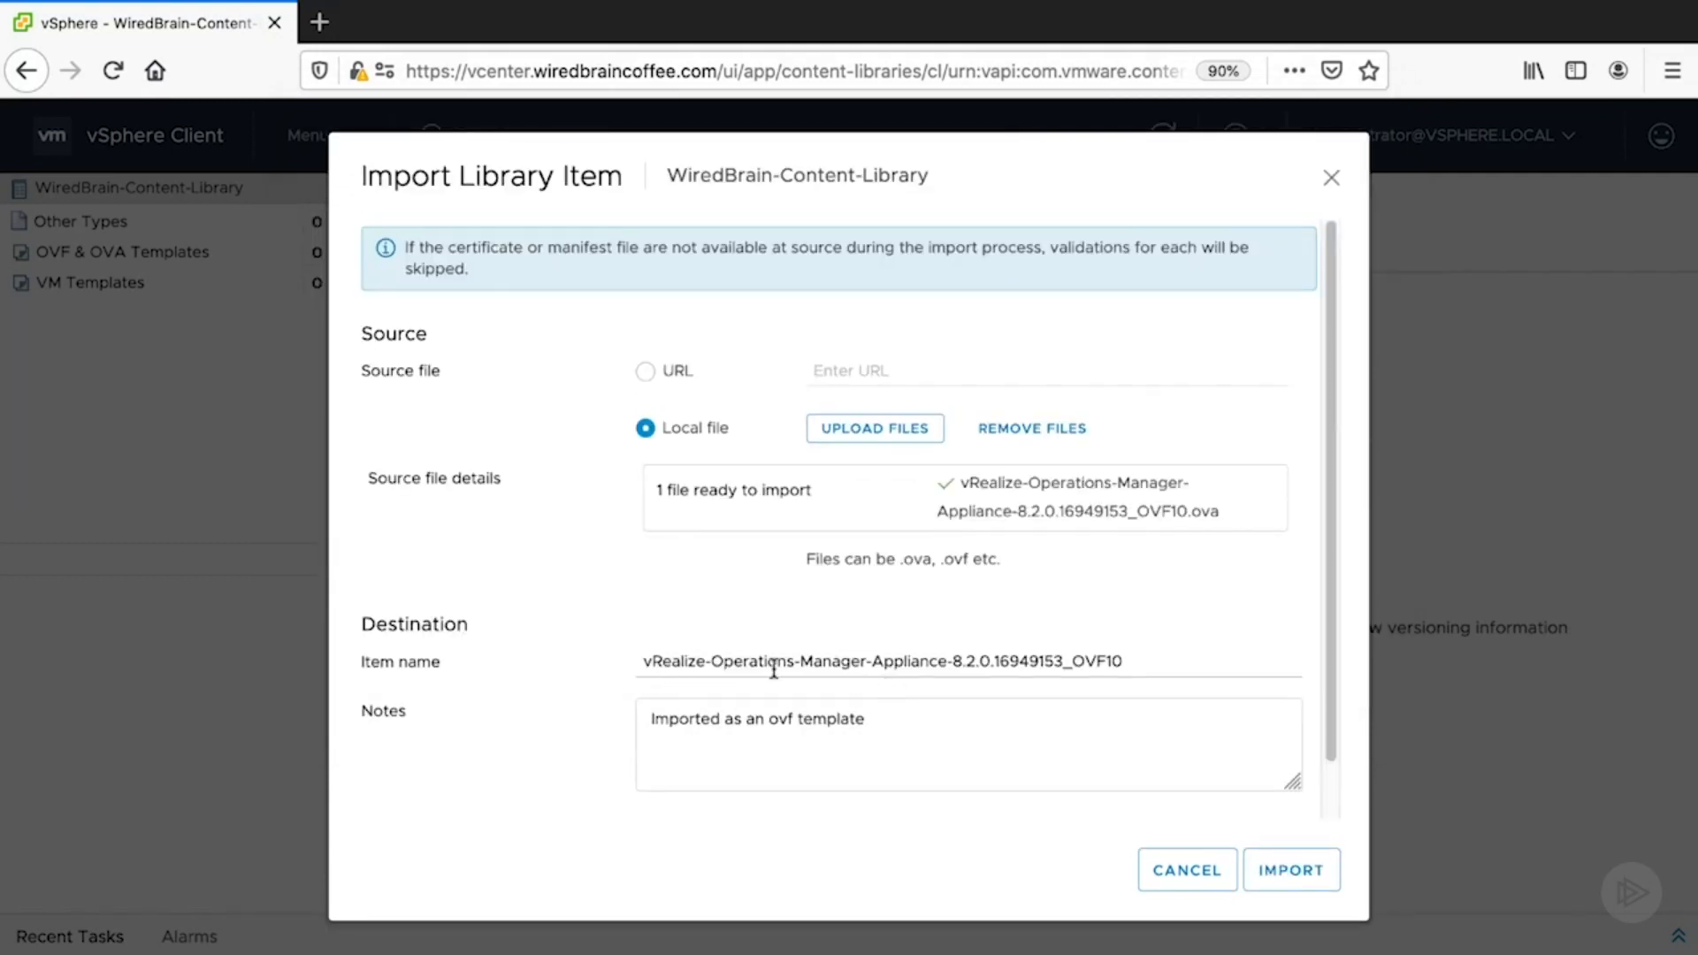
left_click_drag(1125, 664, 633, 664)
left_click(929, 851)
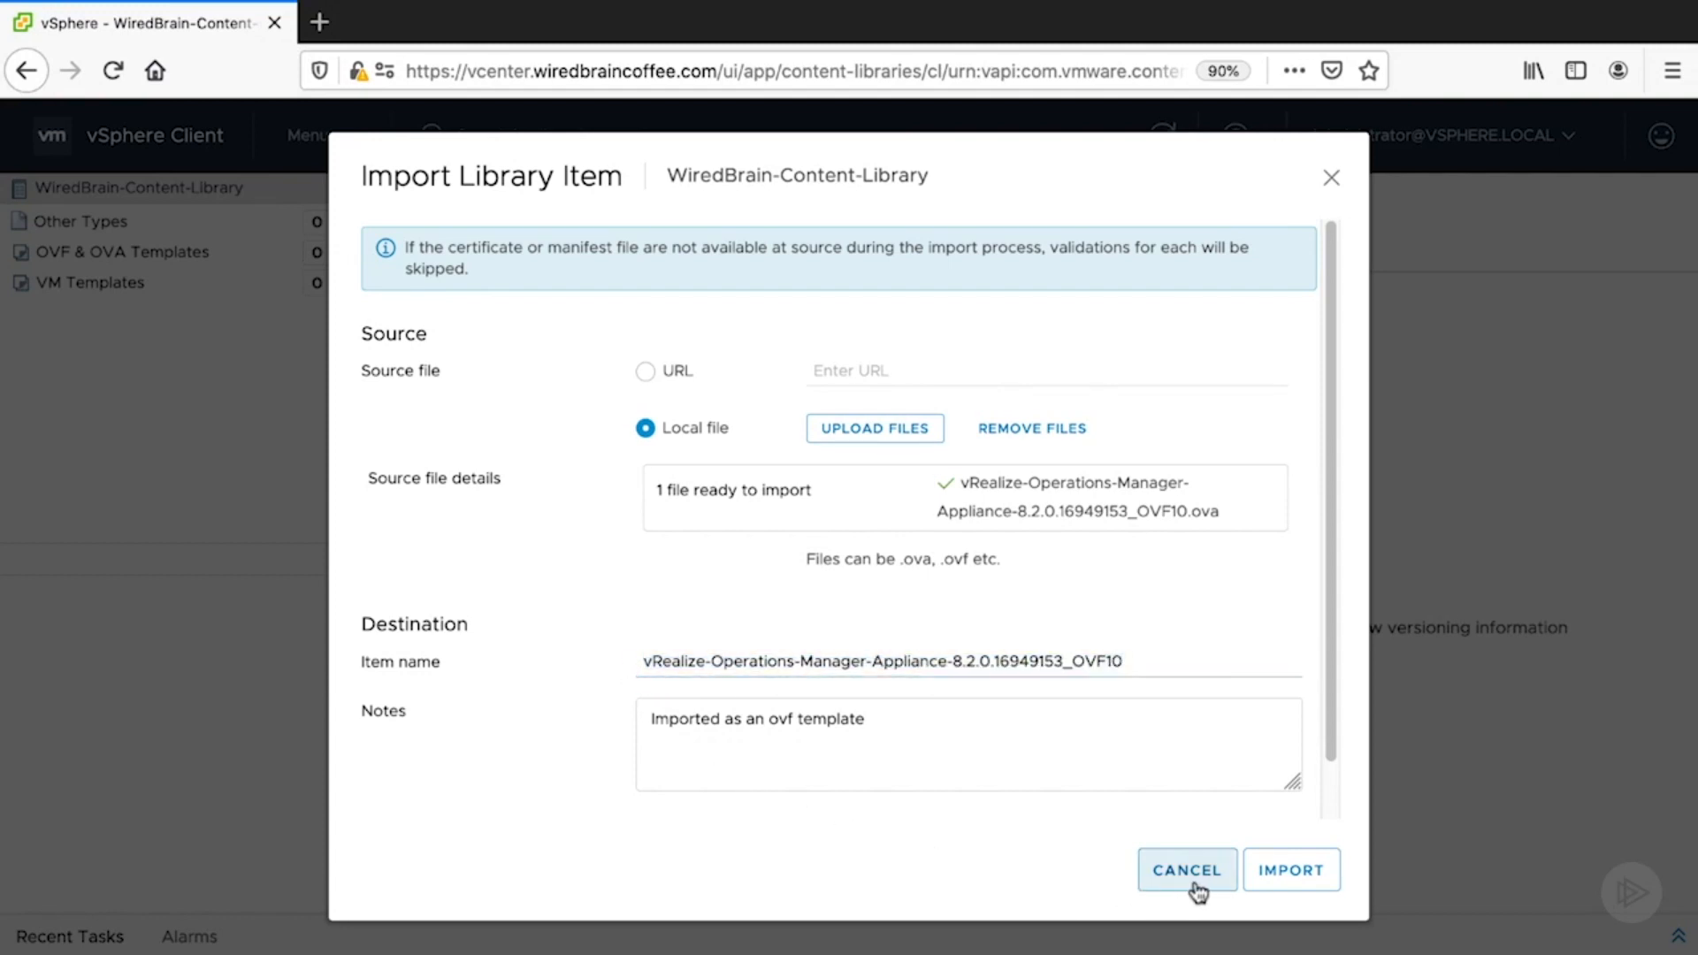
left_click(1265, 875)
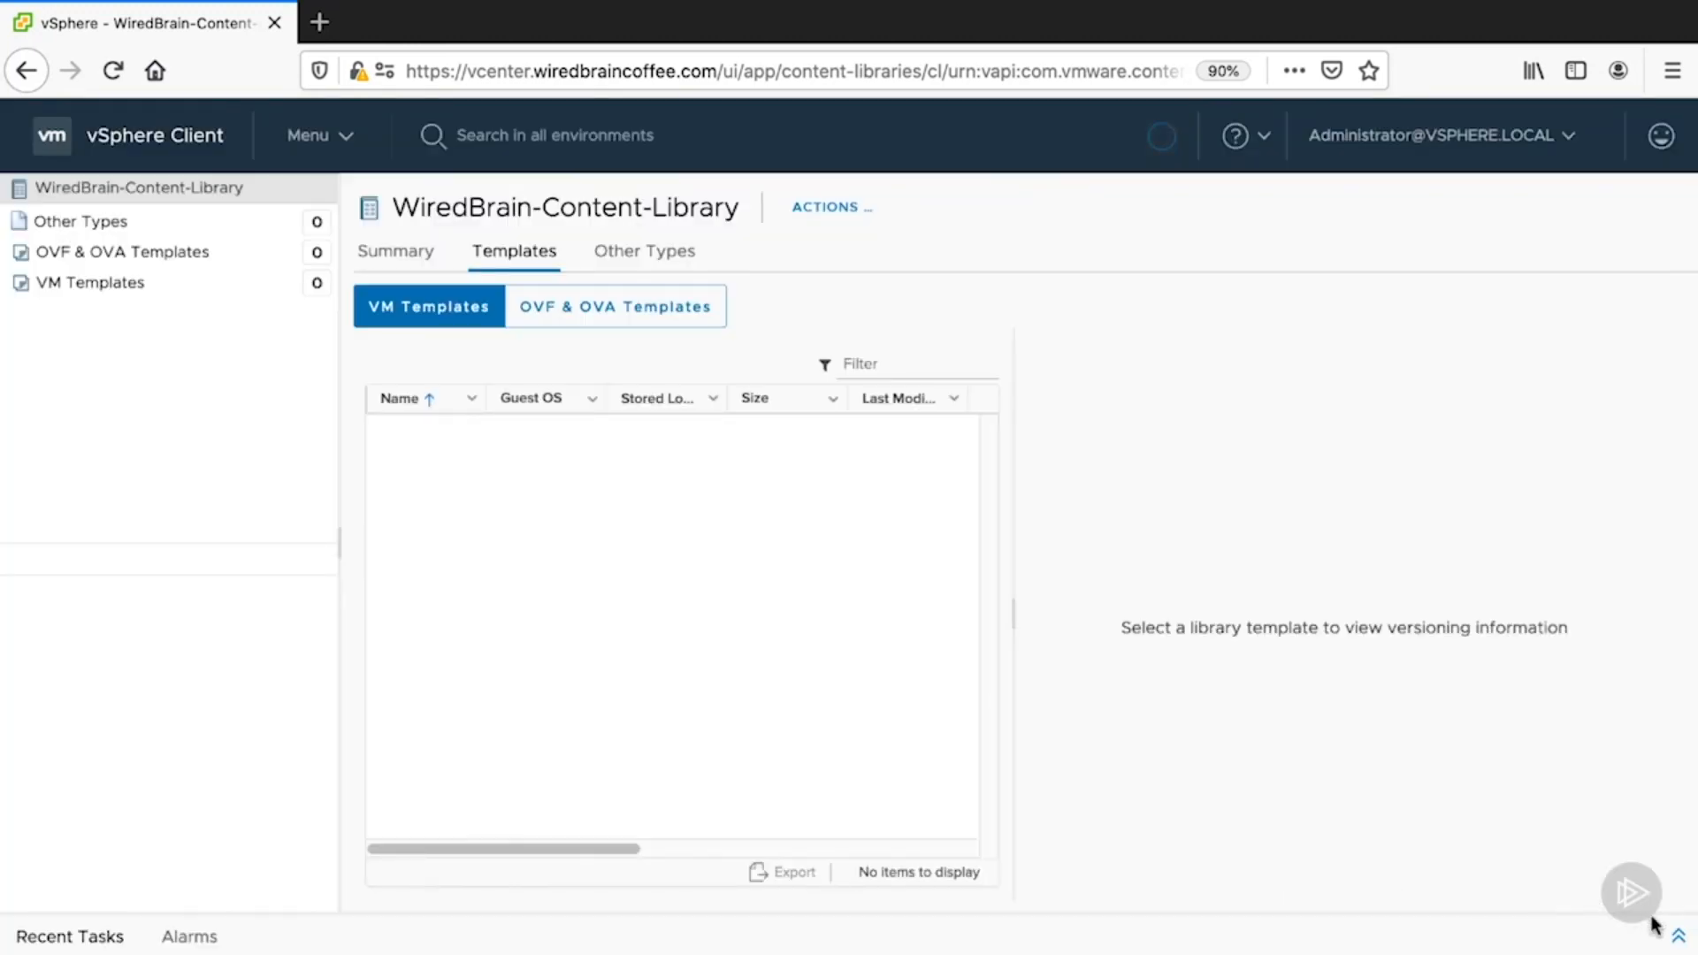
- Check the library upload task in Recent Tasks, then list the OVF & OVA templates
left_click(1678, 935)
left_click(124, 757)
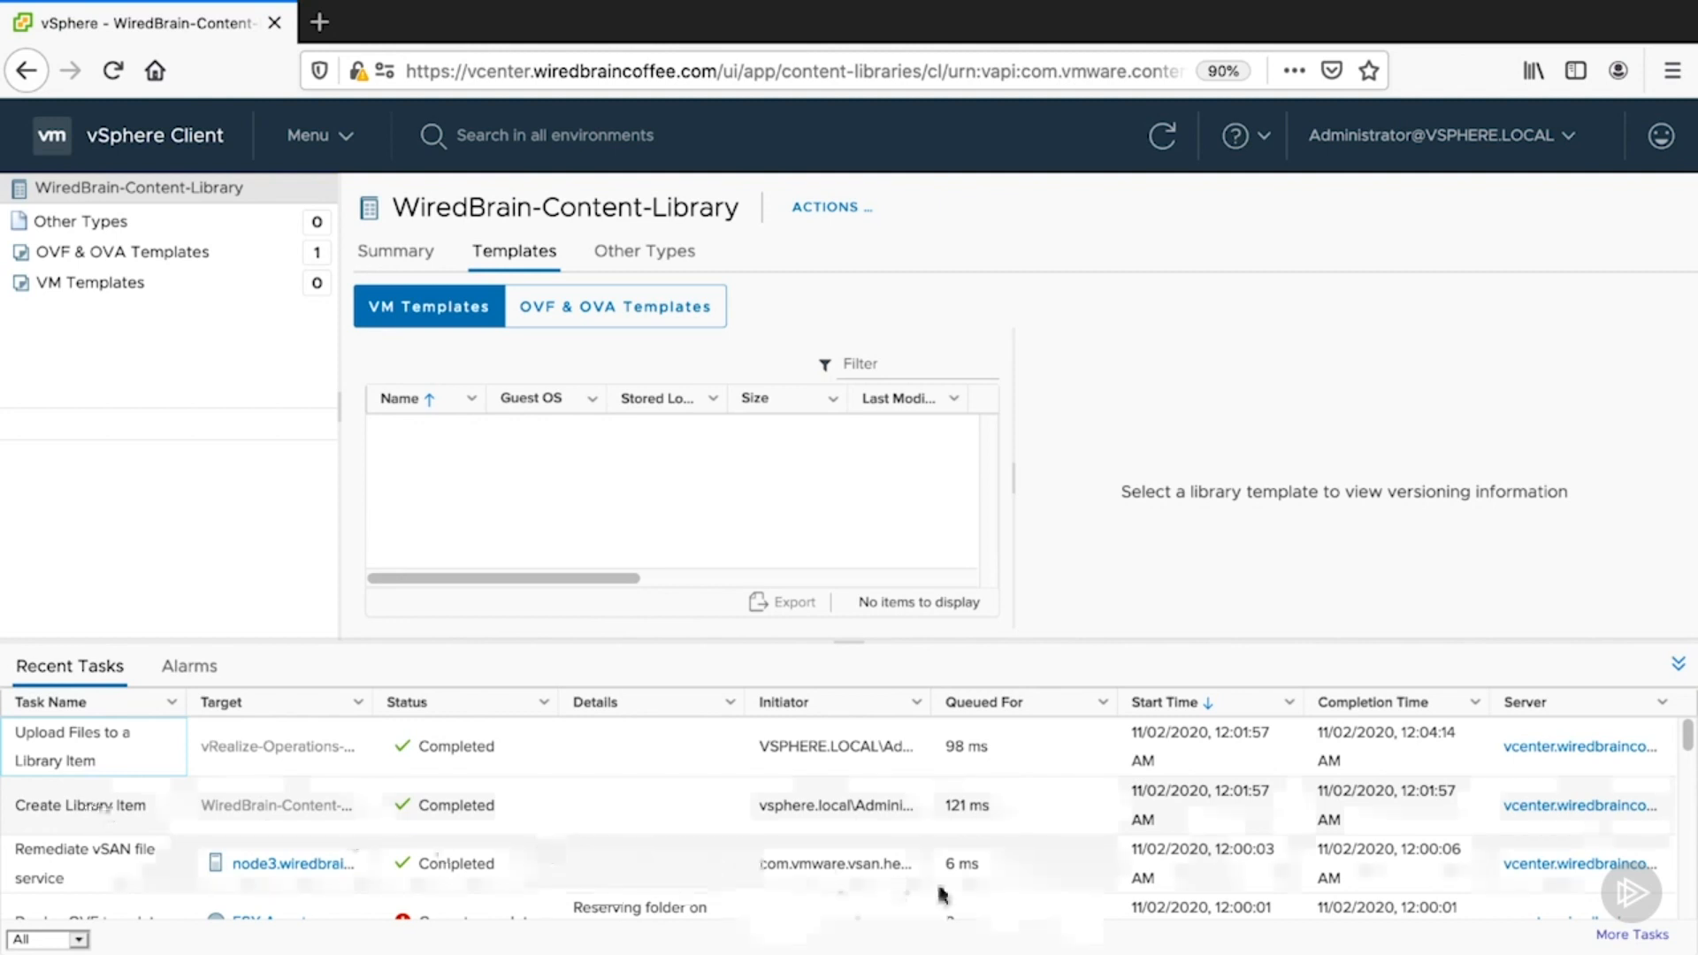
left_click(1679, 663)
left_click(196, 255)
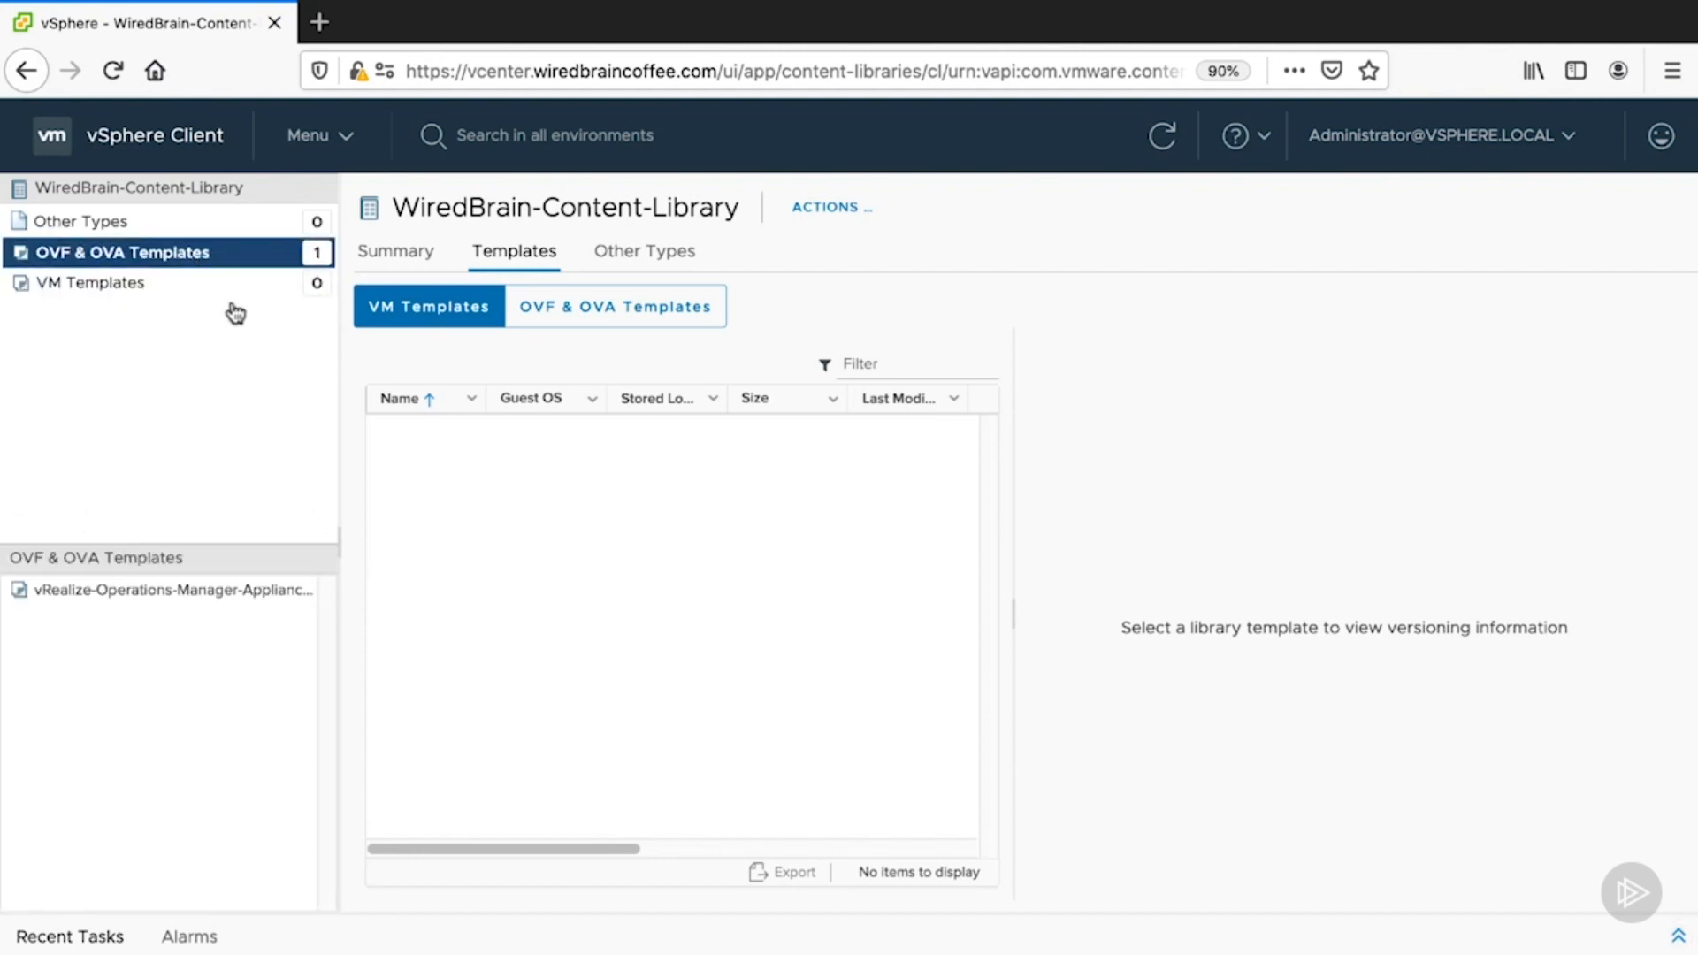
left_click(526, 310)
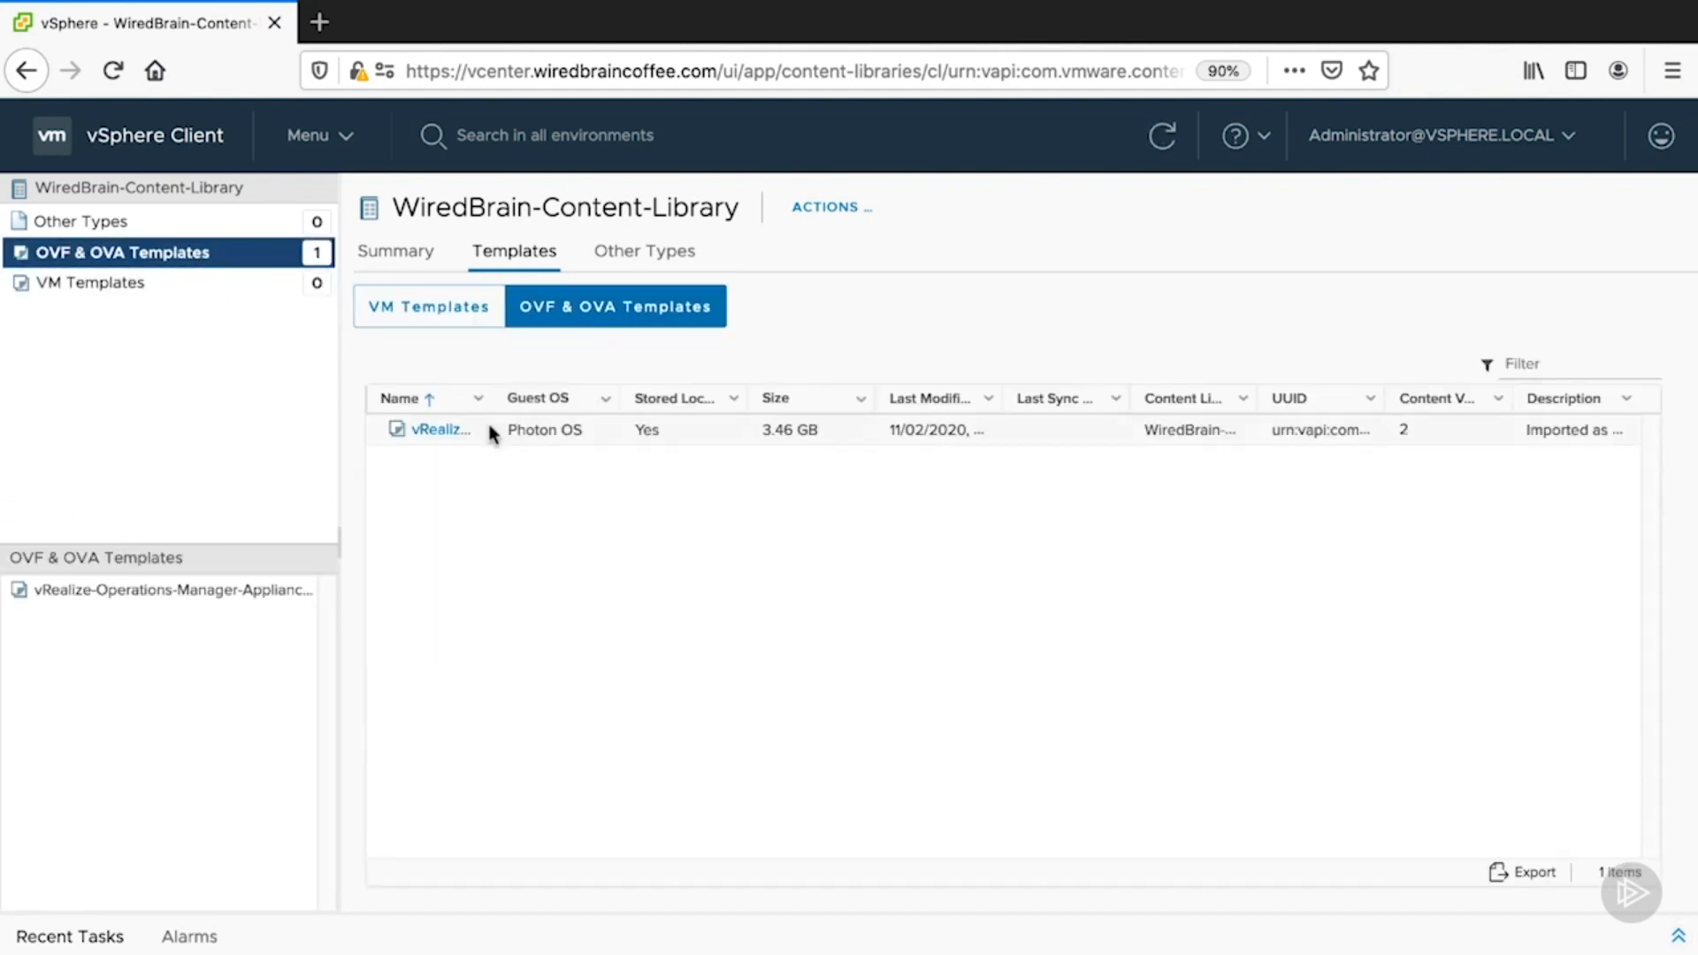
- Inspect the vRealize template's details, VM hardware and actions, then return to the list
left_click(582, 438)
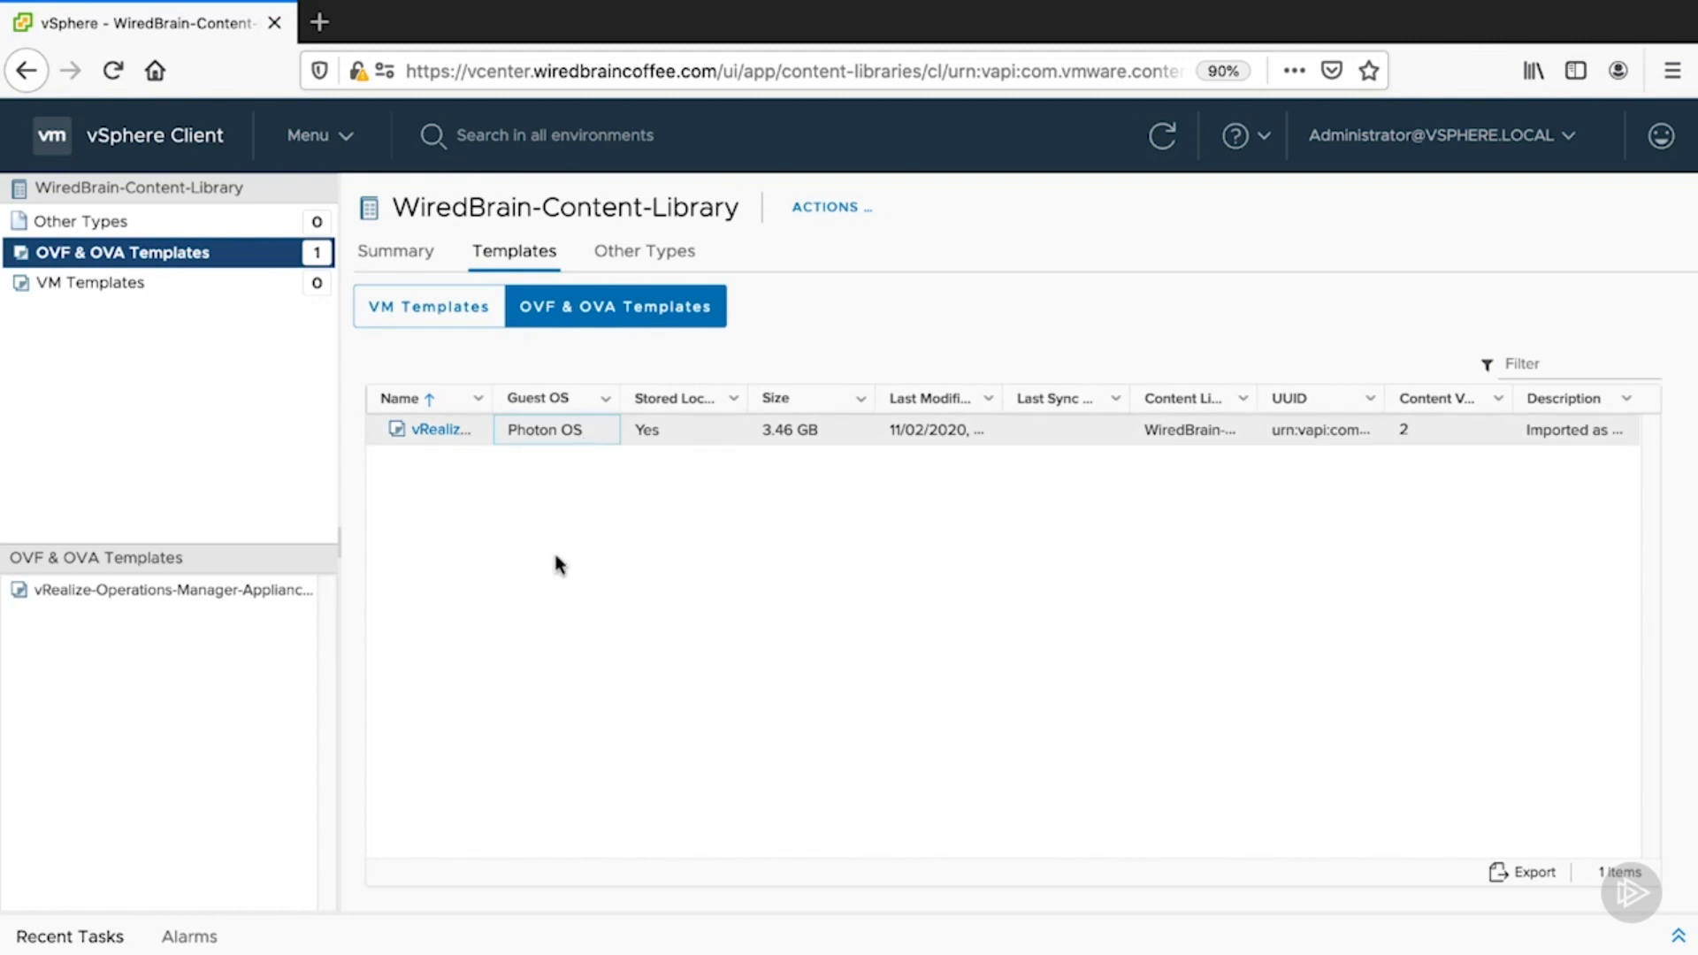
left_click(435, 432)
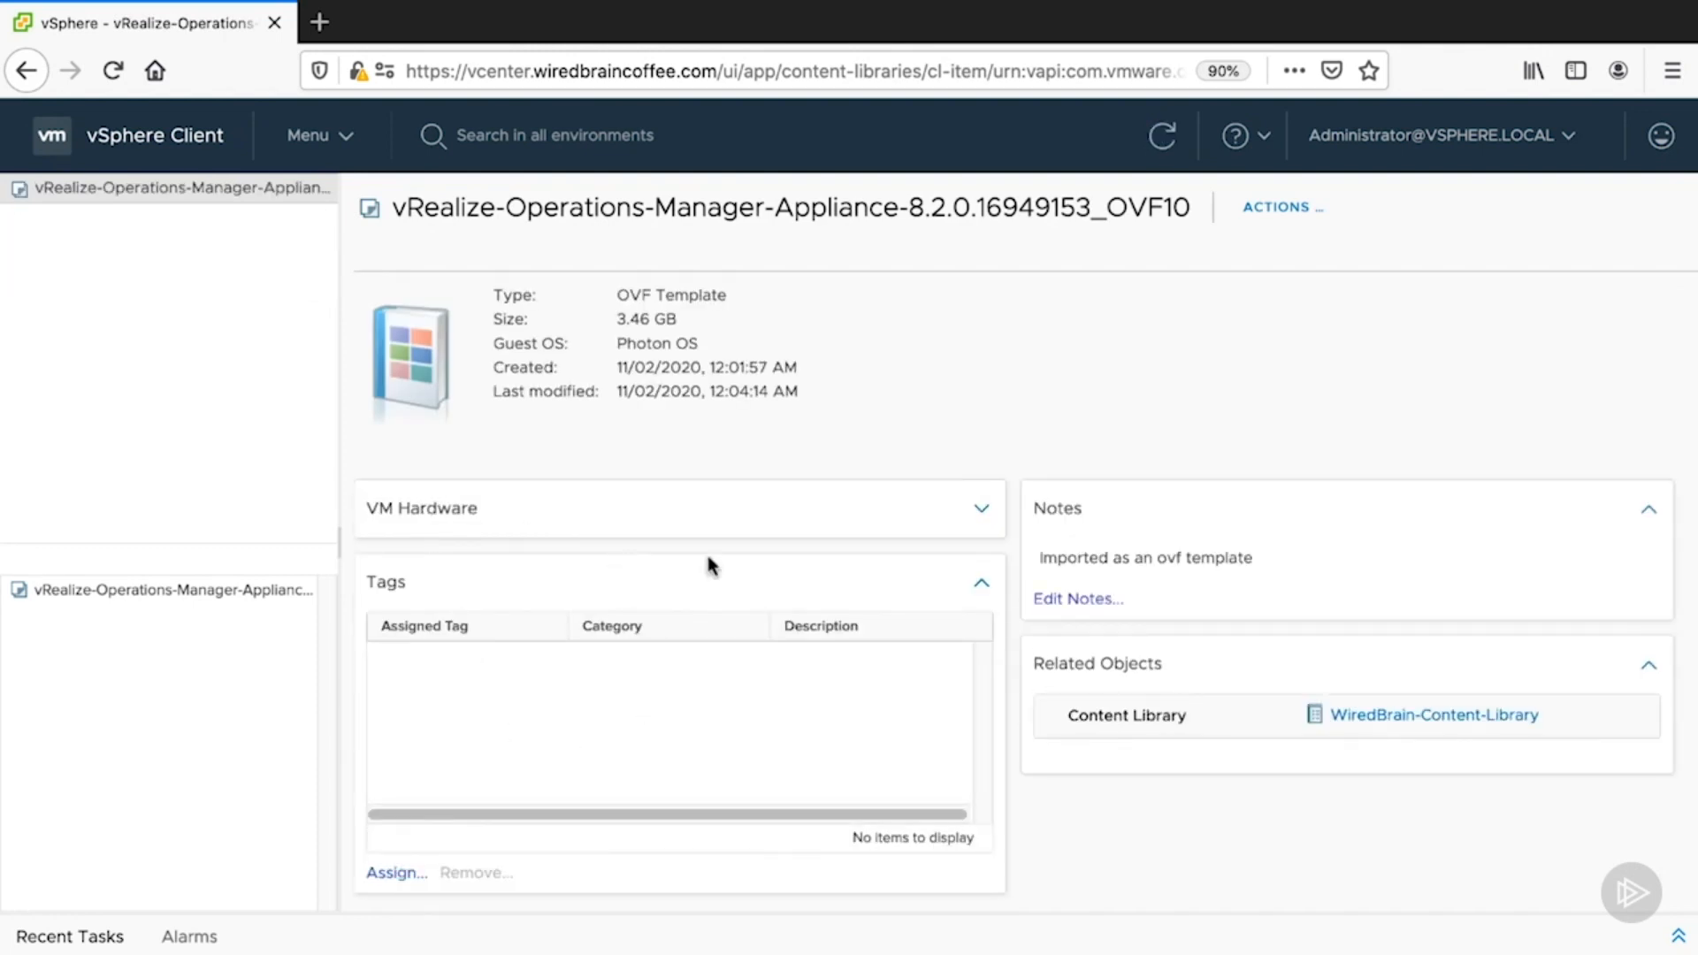
left_click(978, 509)
left_click(973, 500)
left_click(1288, 209)
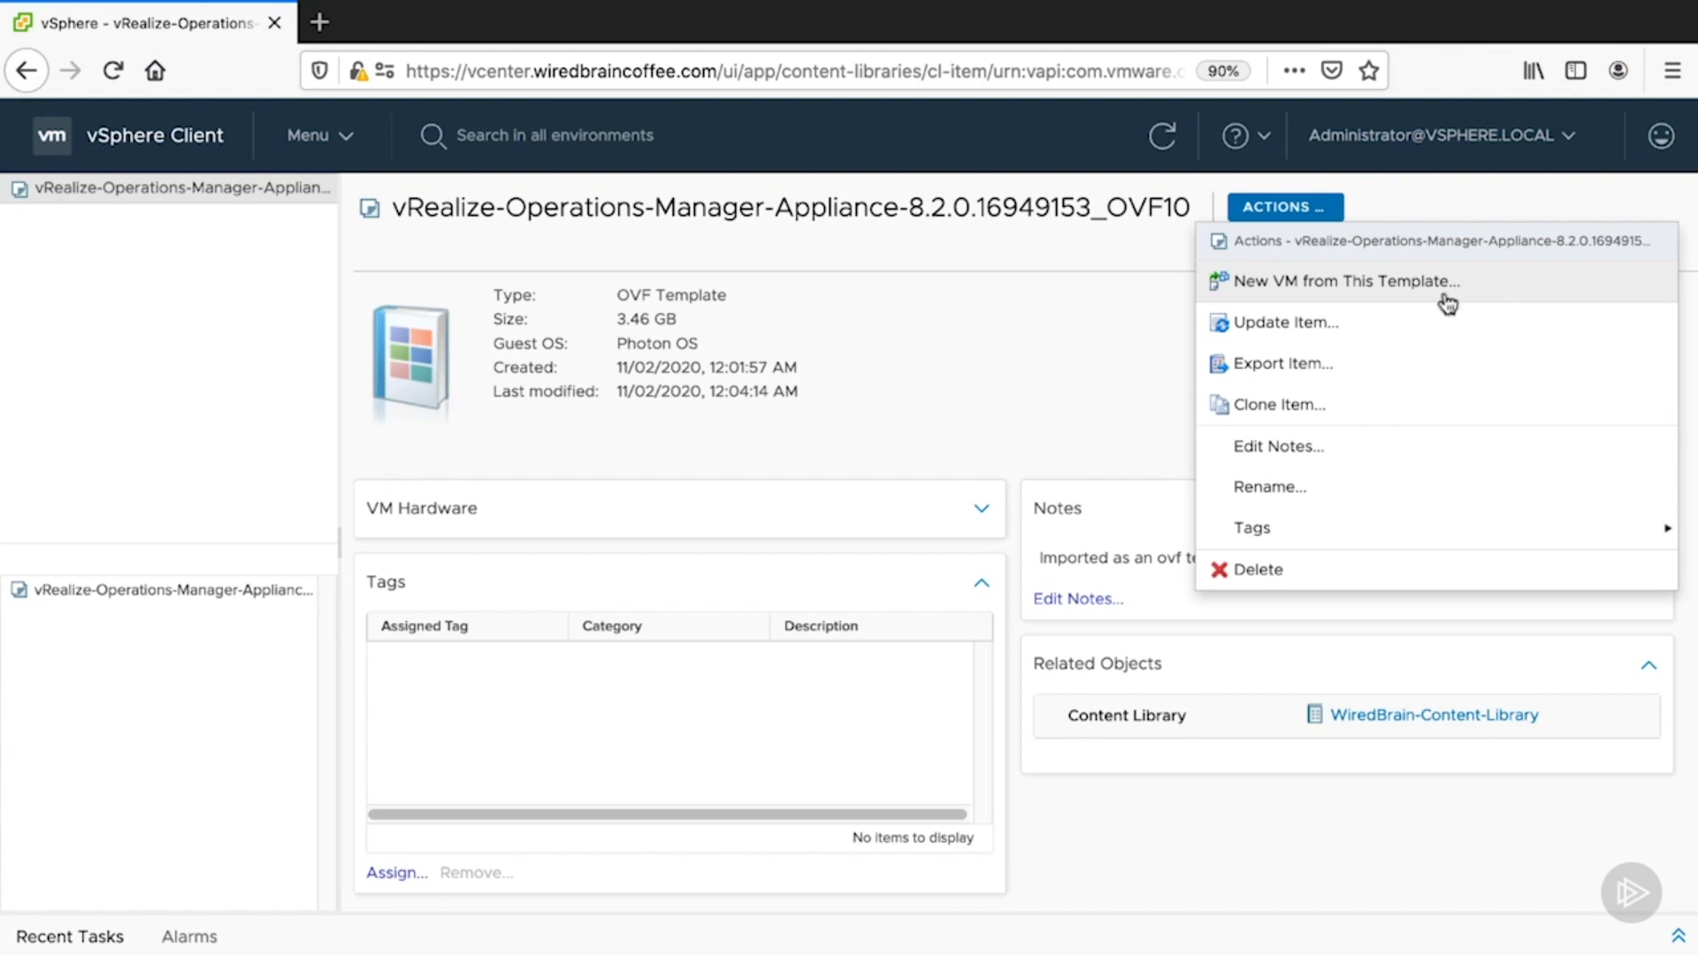
left_click(1064, 374)
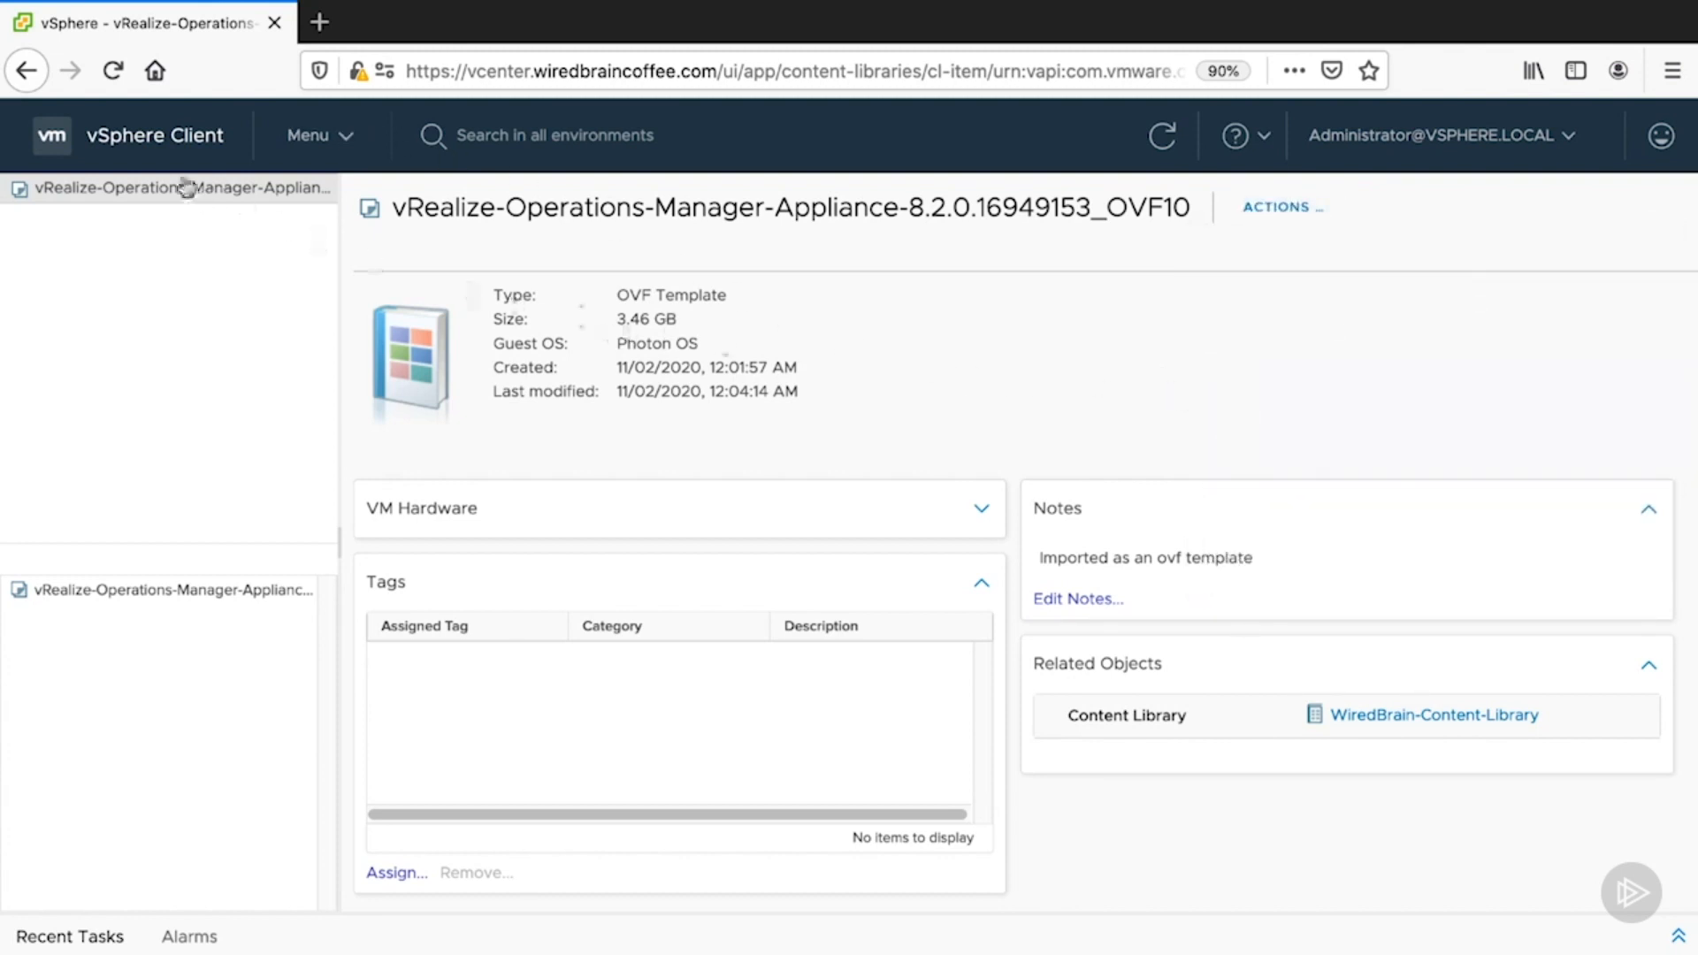
left_click(28, 70)
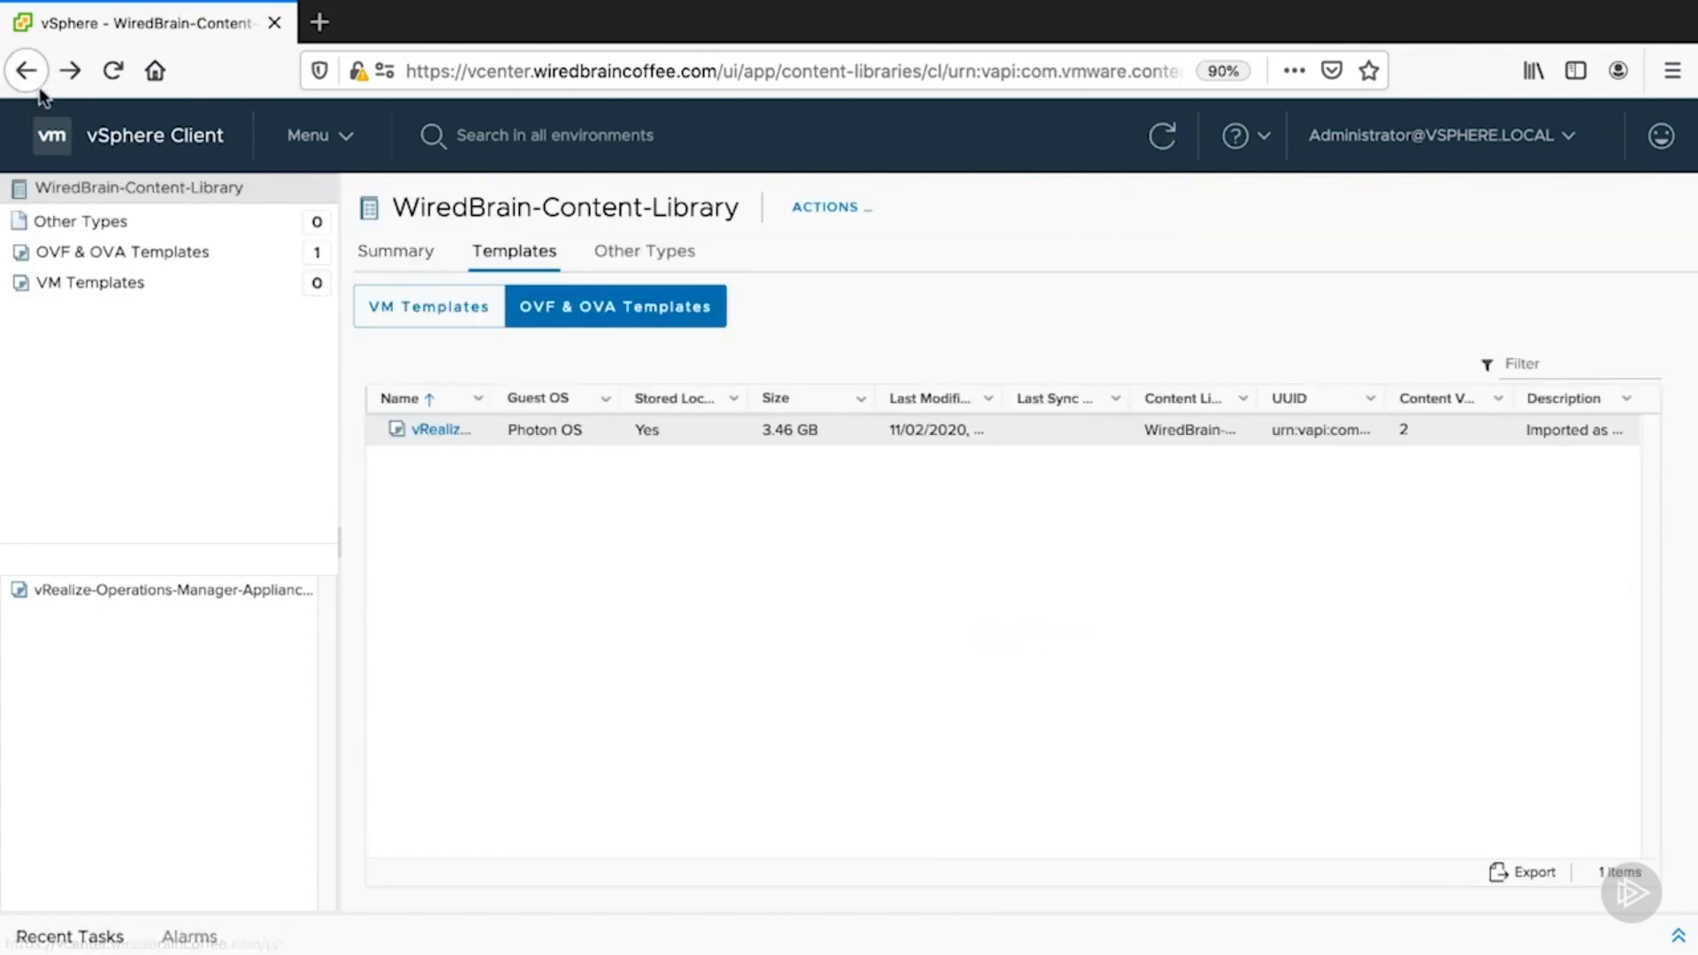
- Import Windows Server 2019.iso from a local file into the library
left_click(839, 212)
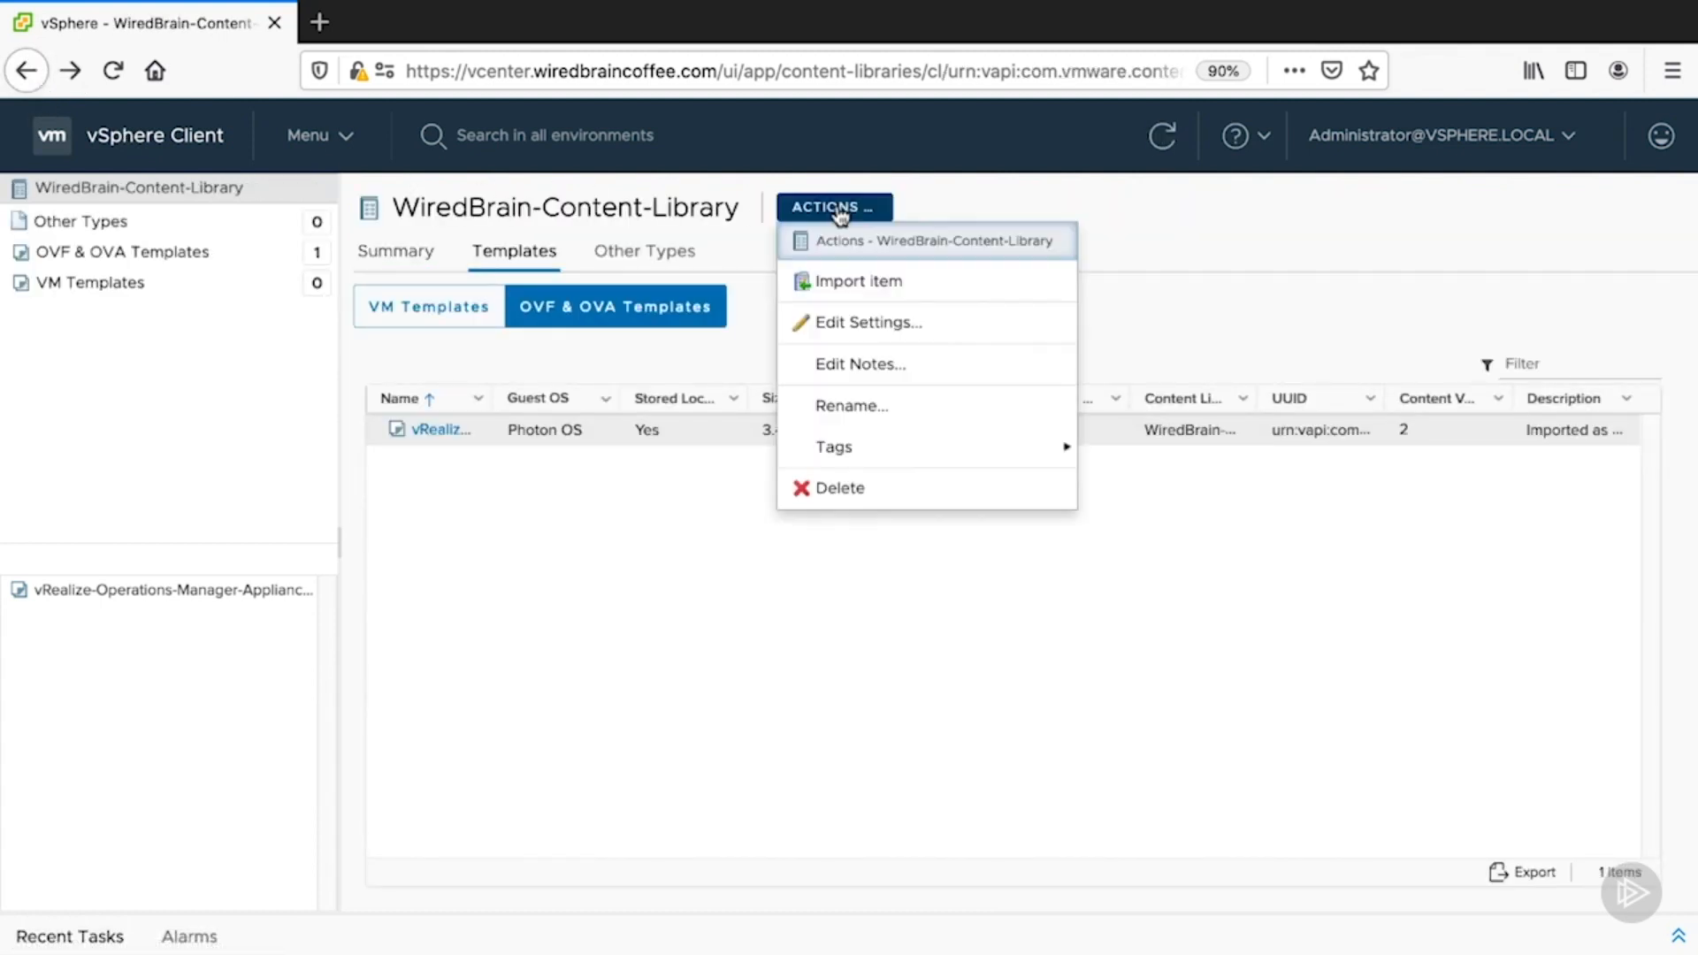
left_click(915, 283)
left_click(693, 417)
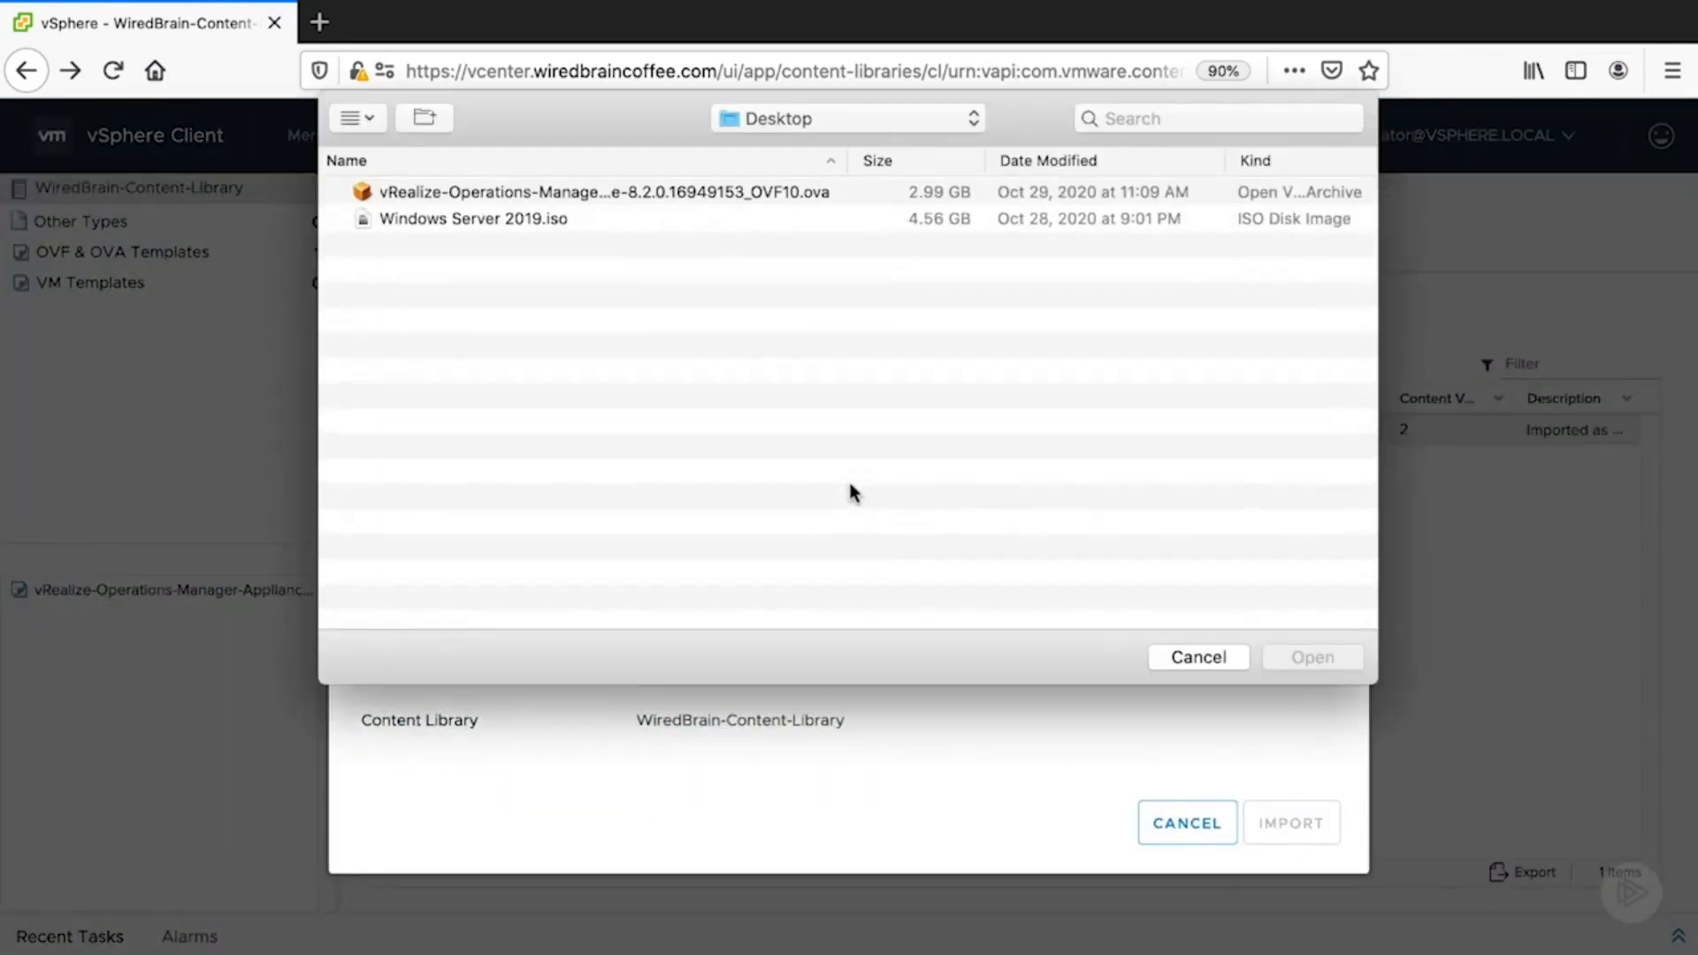
left_click(513, 231)
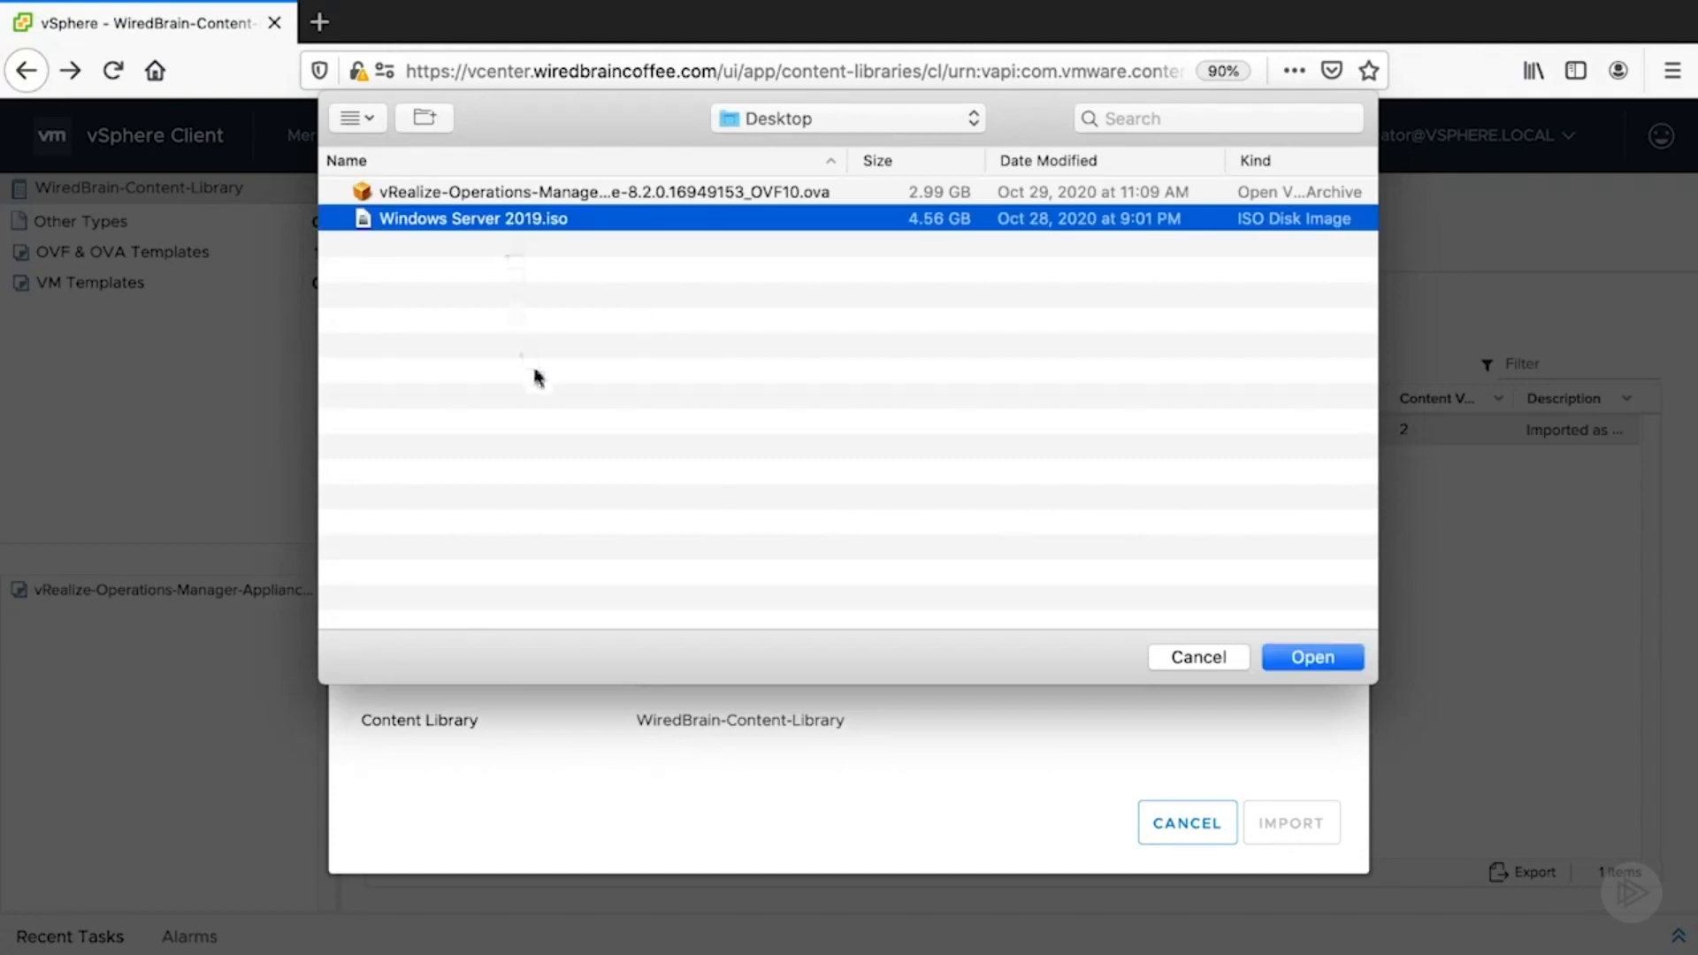
left_click(1311, 658)
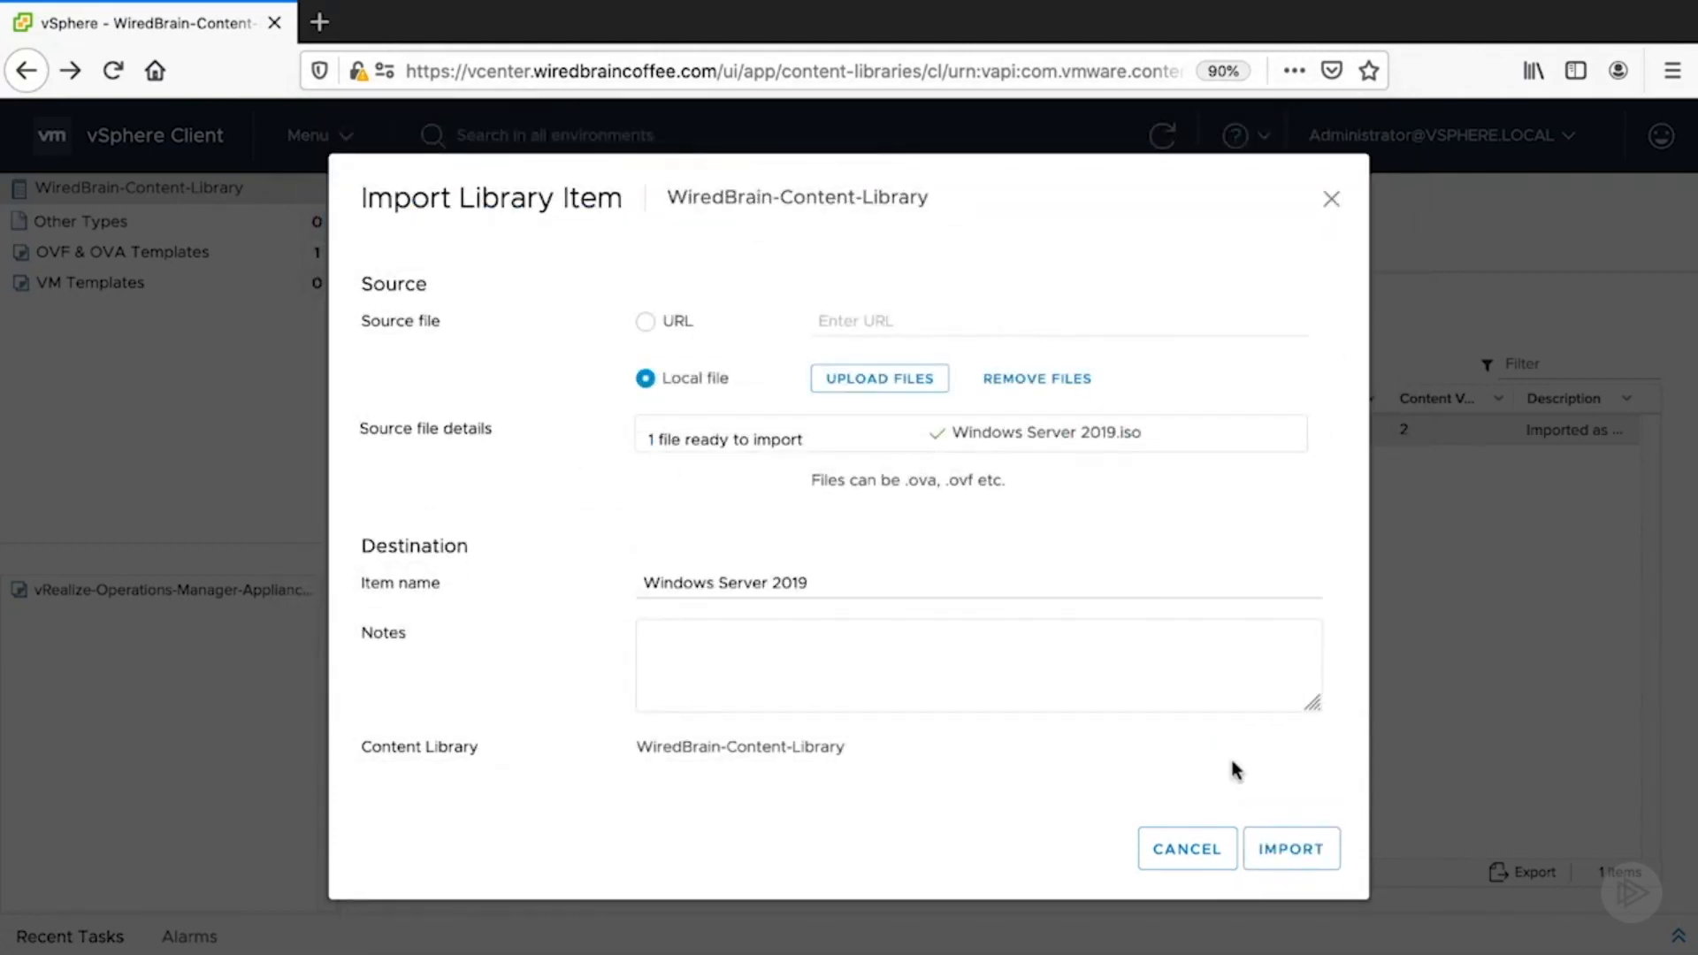
left_click(1271, 852)
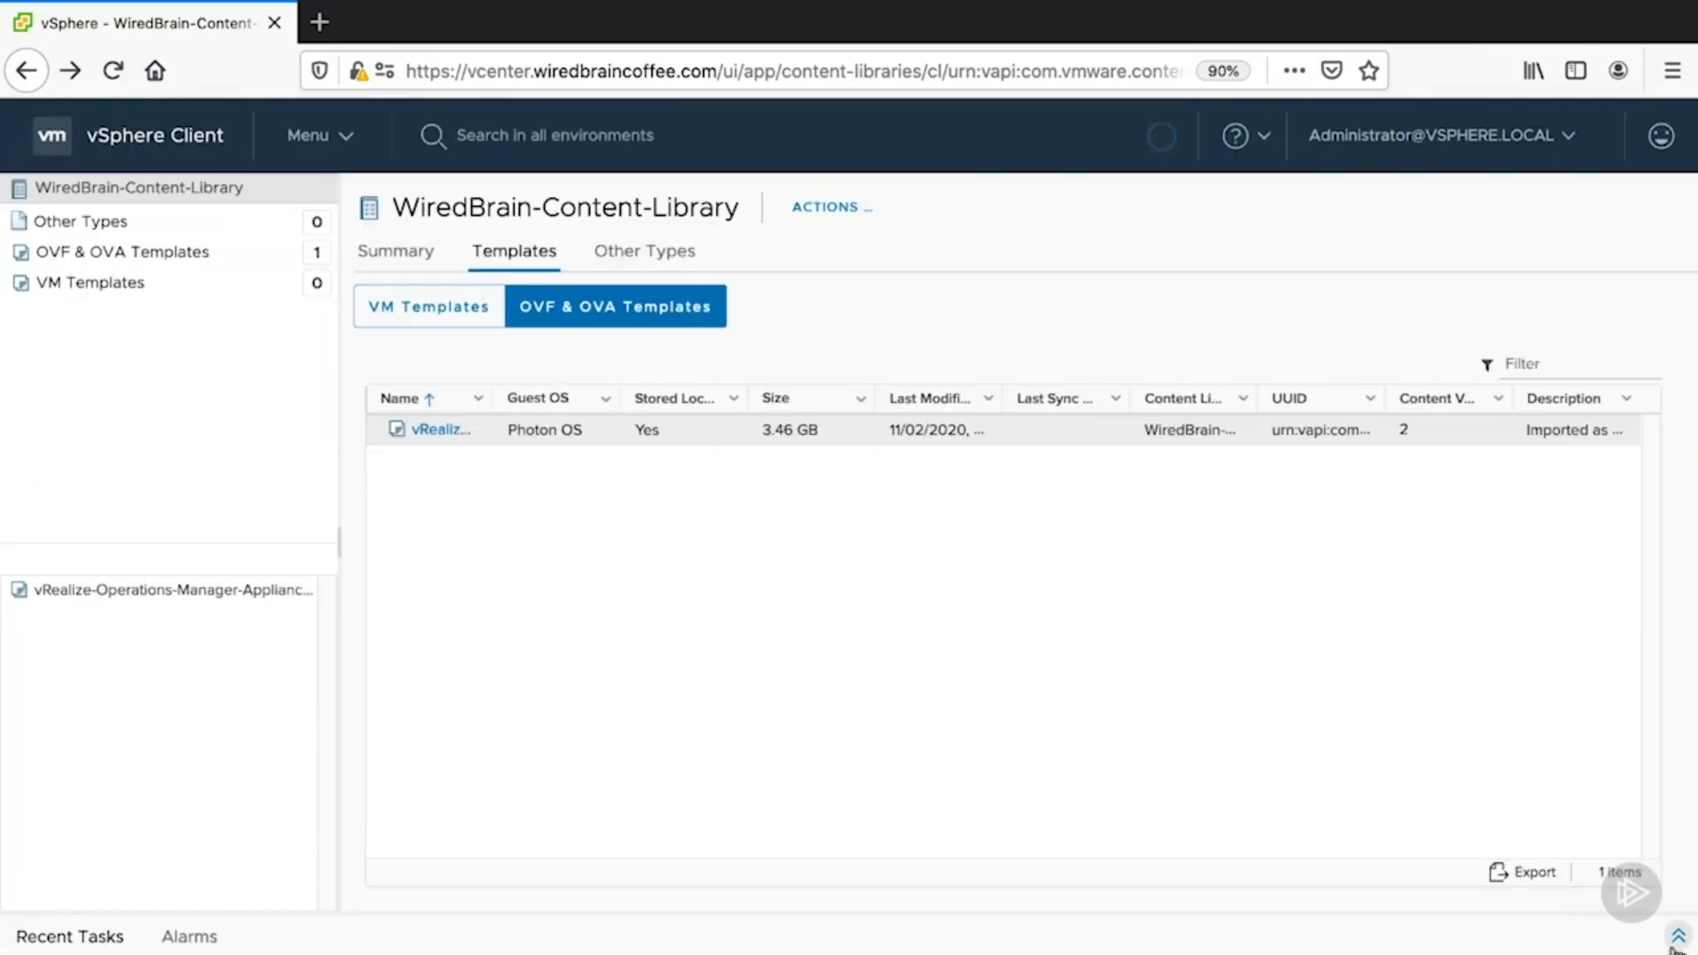
- Confirm the upload in Recent Tasks, then select Windows Server 2019 under Other Types
left_click(1677, 937)
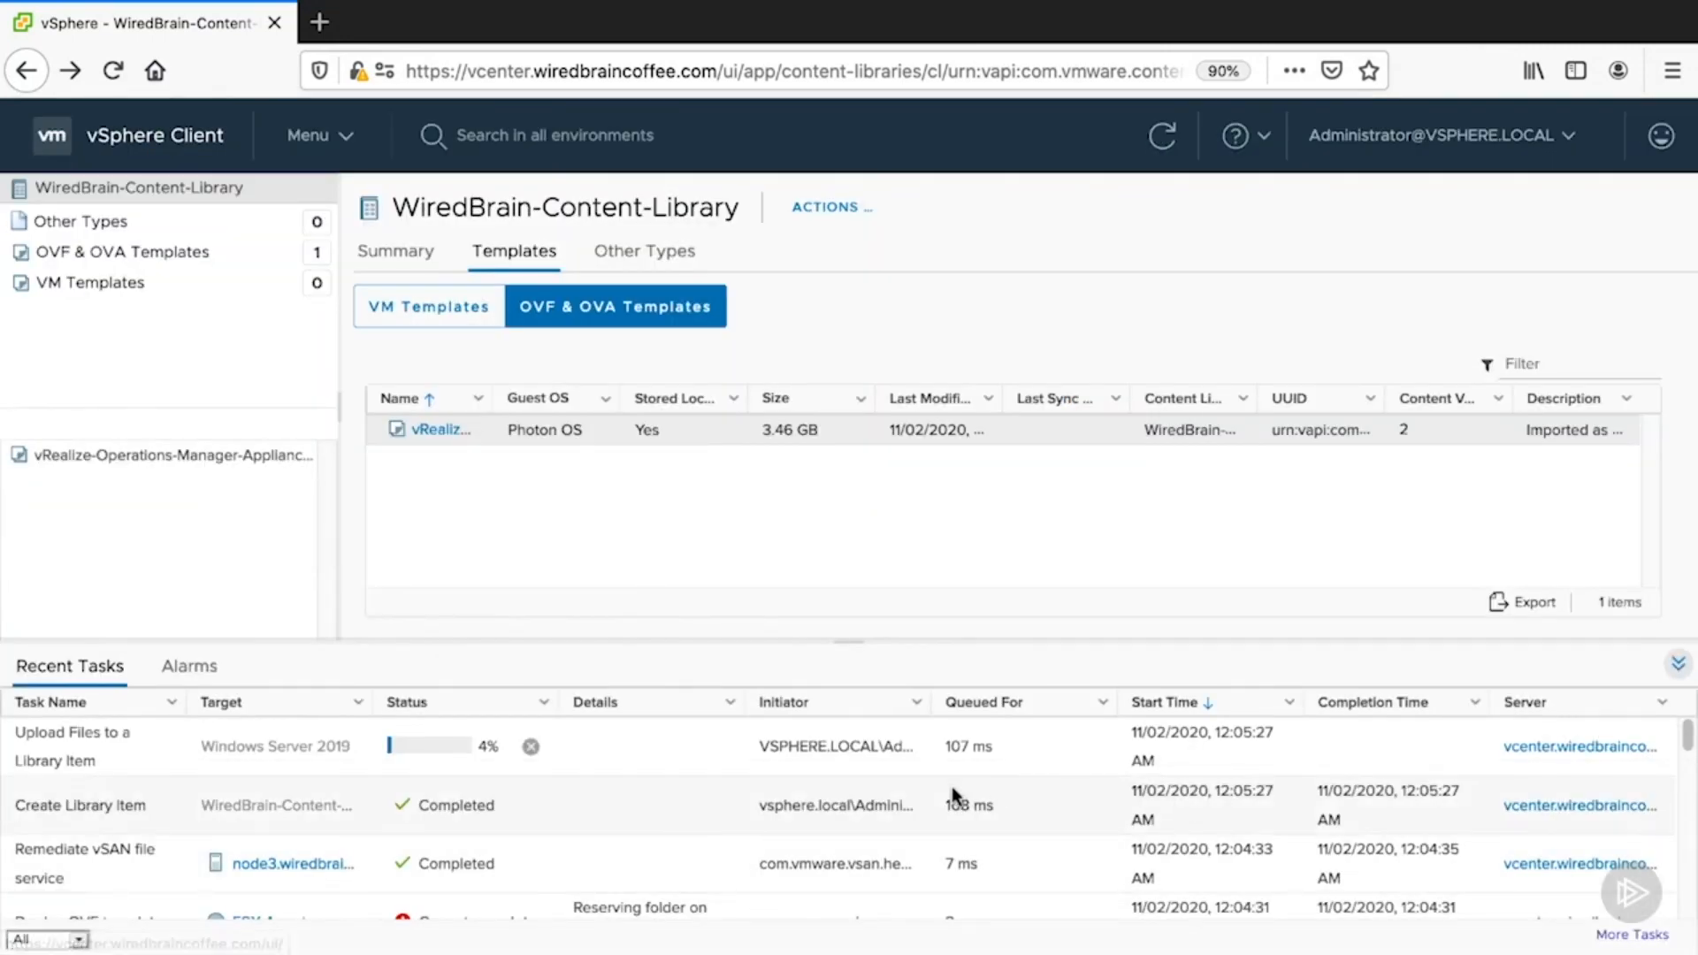
left_click(114, 758)
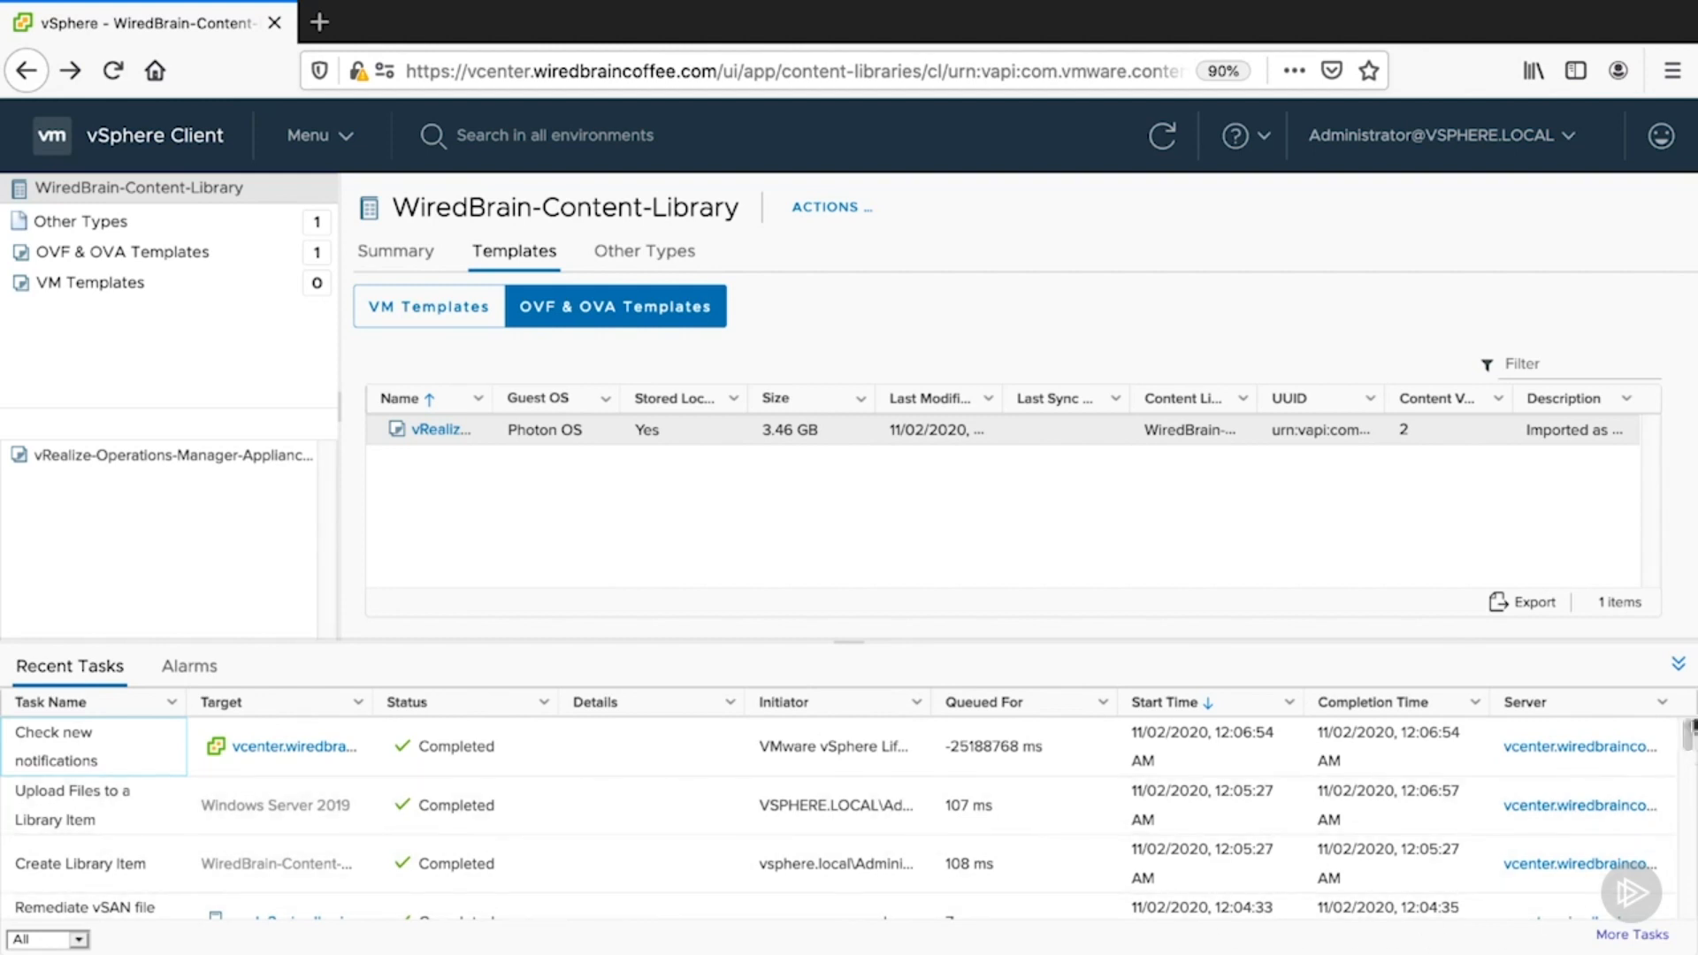
left_click(1678, 663)
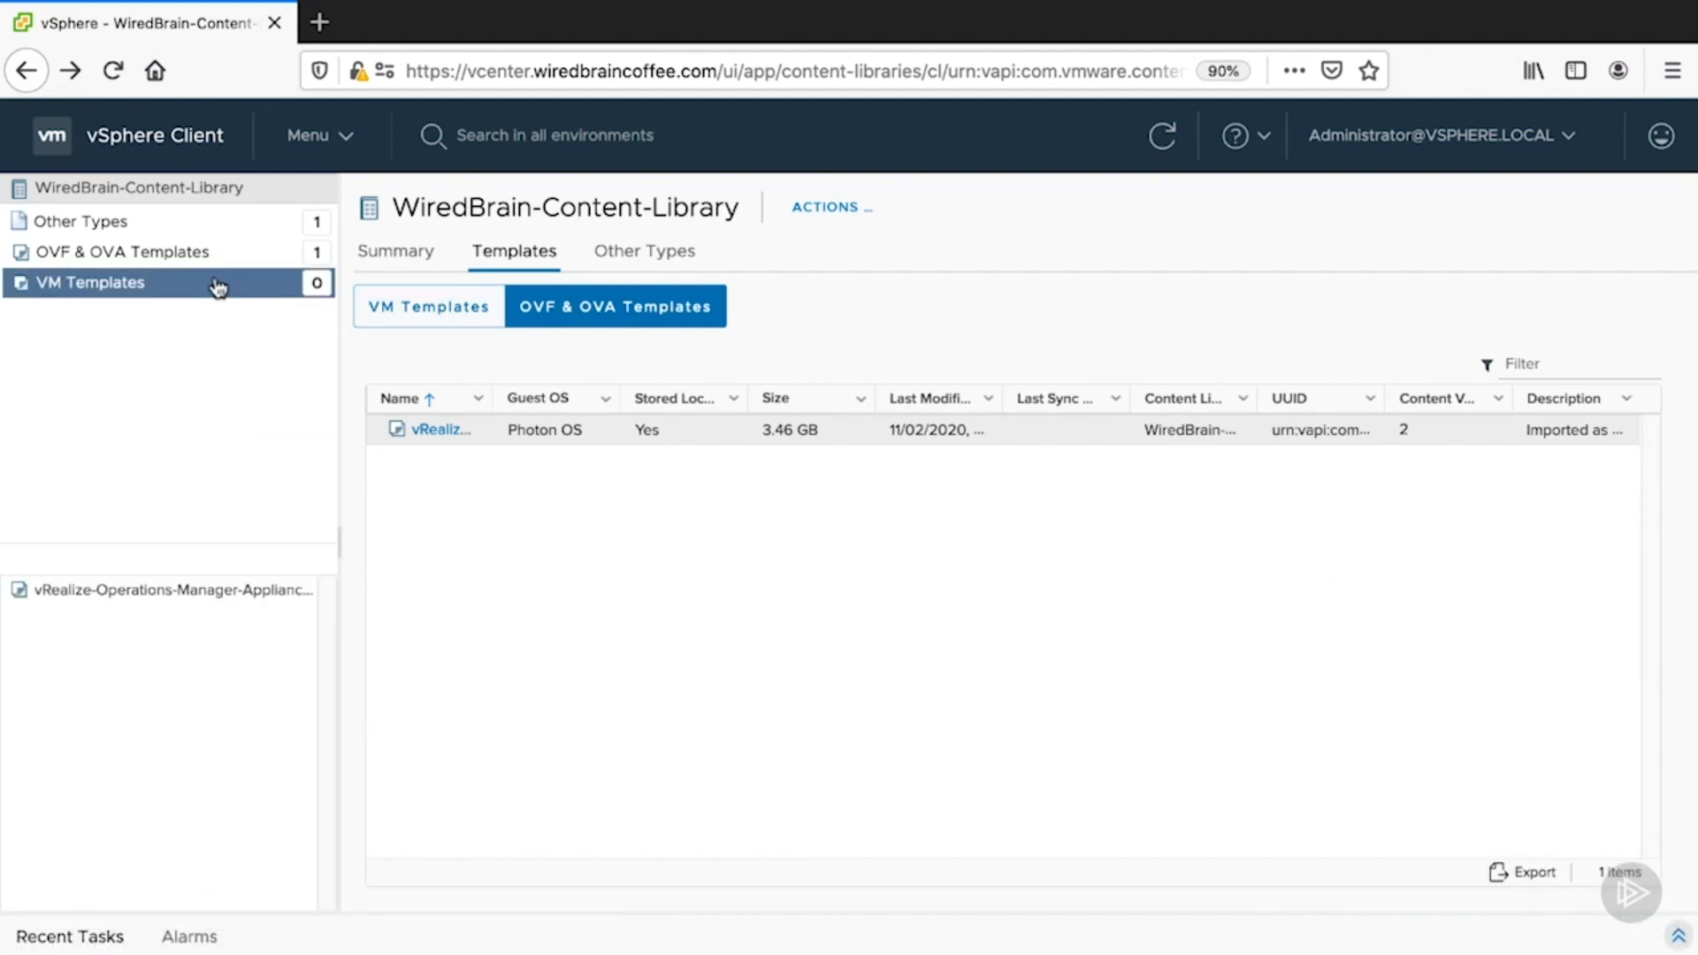
left_click(151, 233)
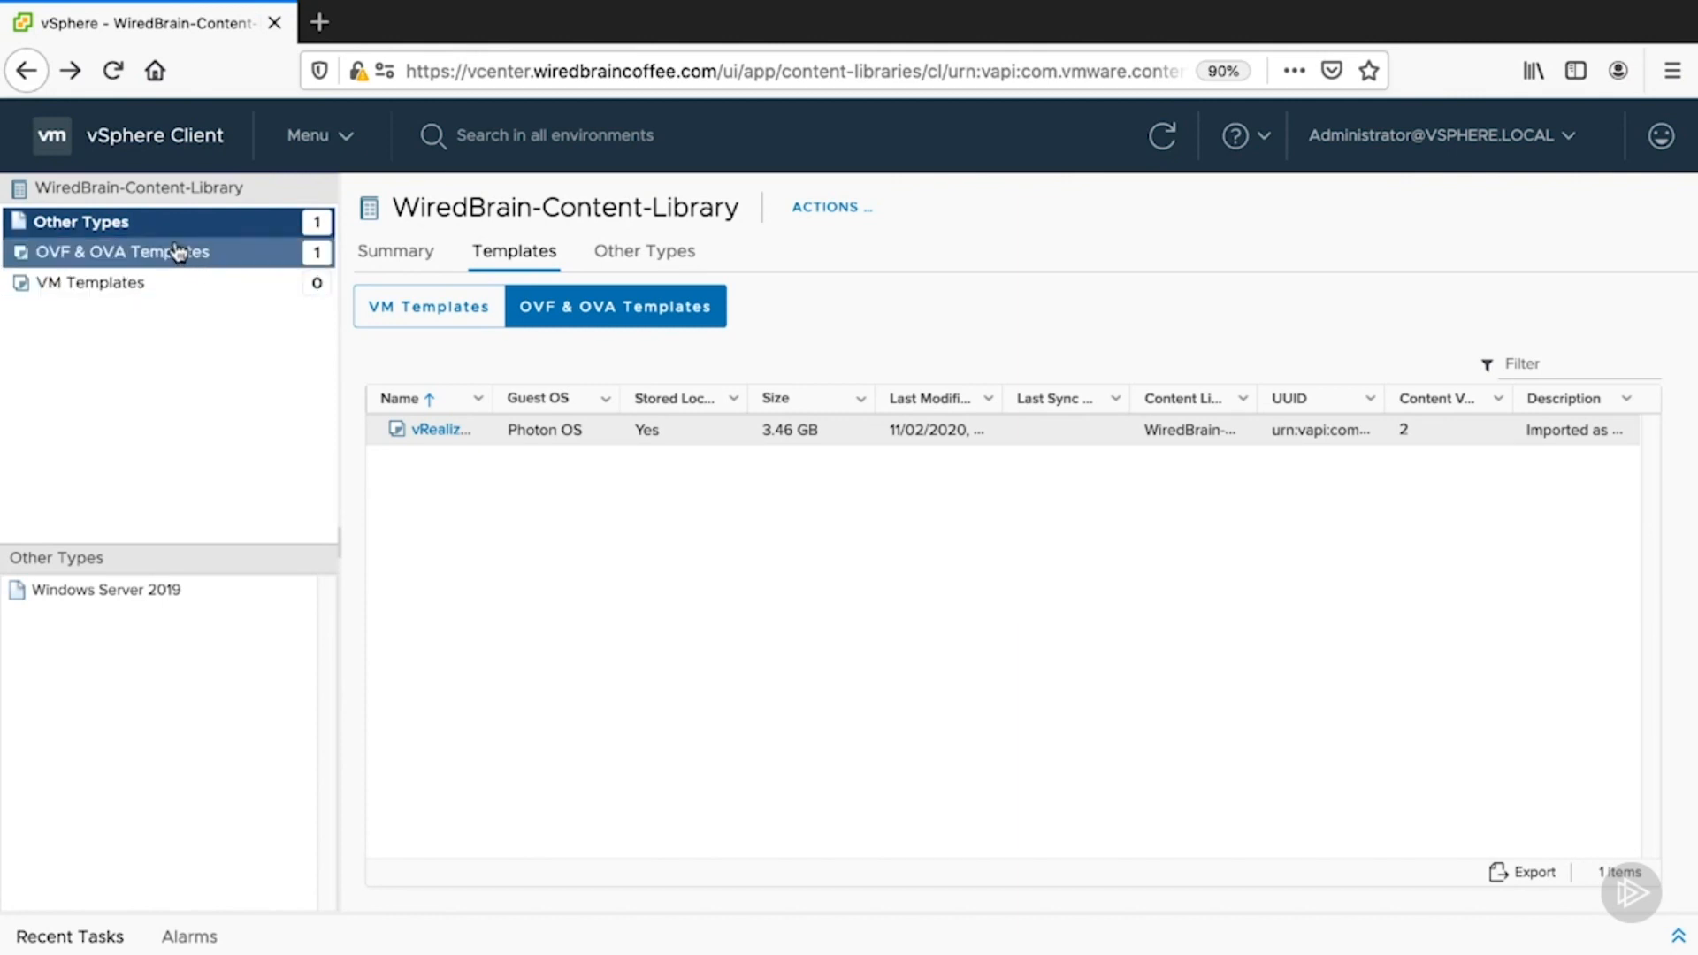
double_click(155, 233)
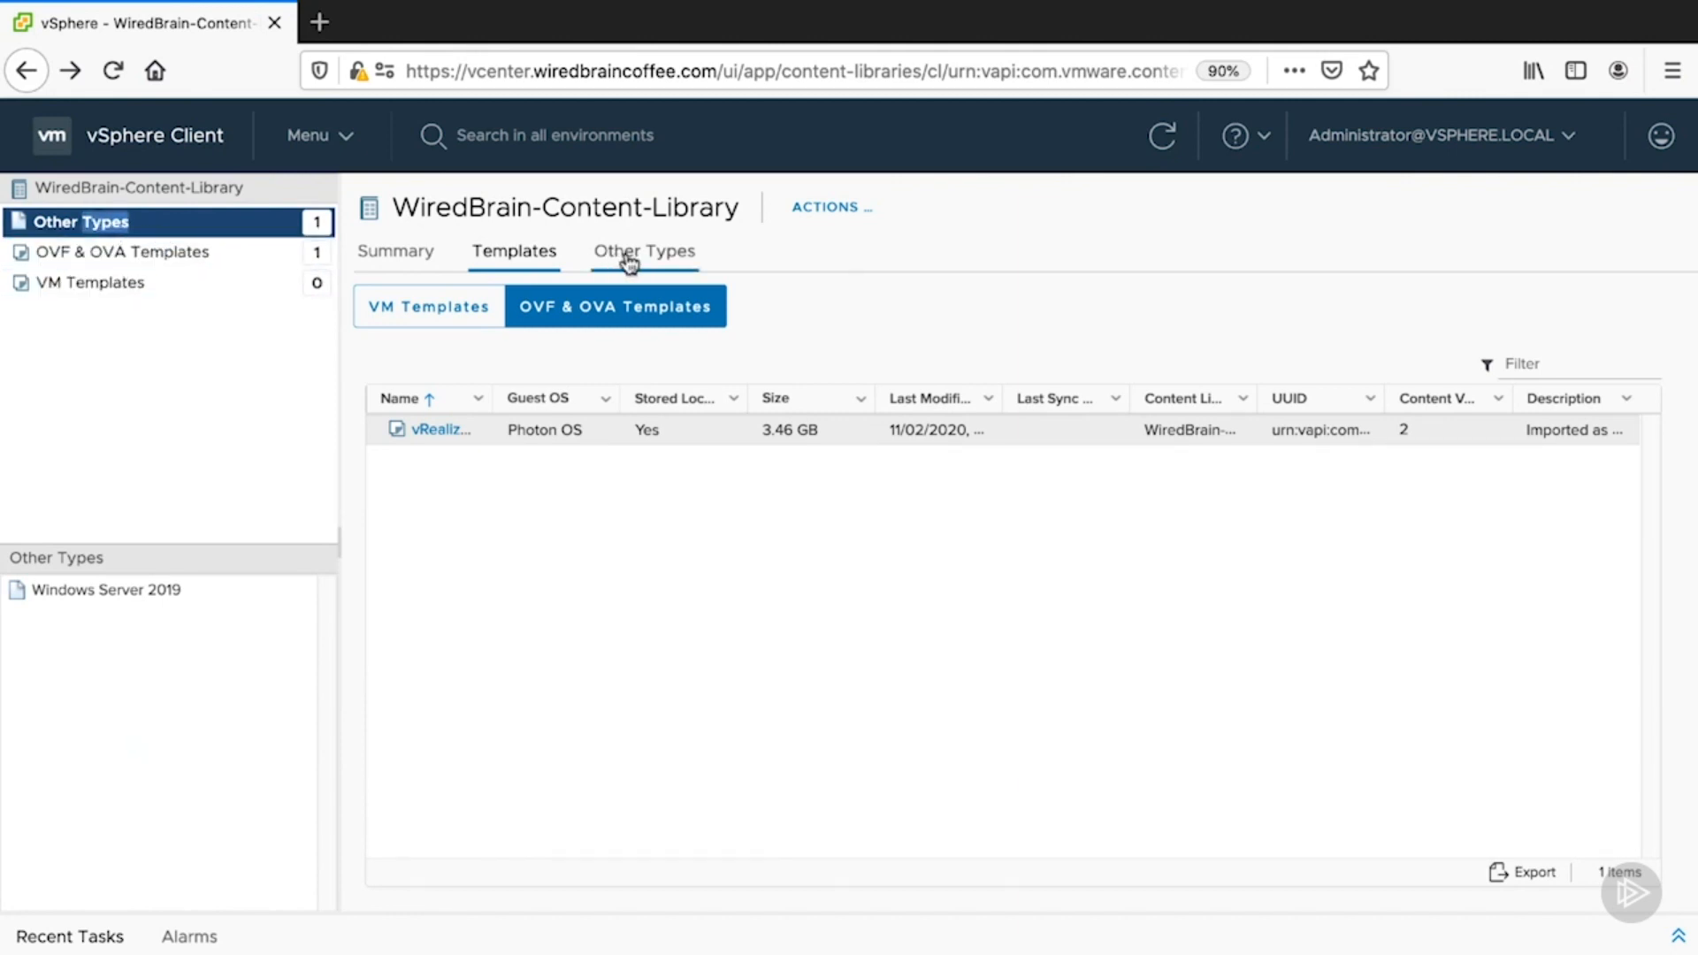
left_click(630, 259)
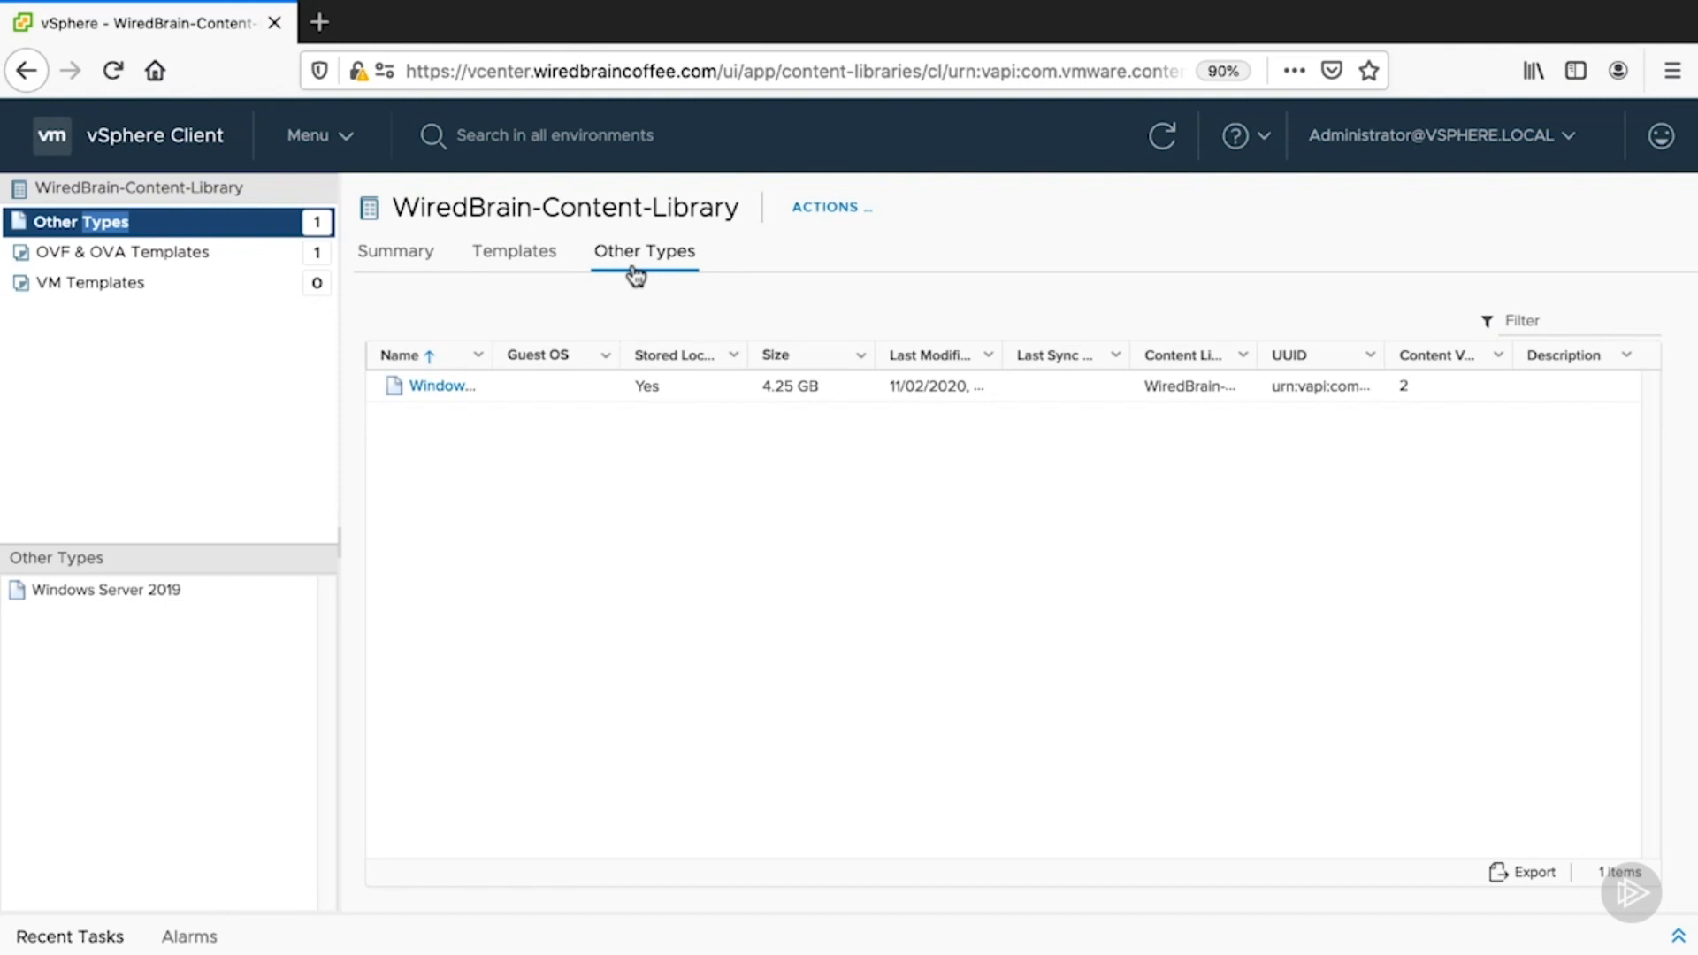
left_click_drag(491, 356, 586, 376)
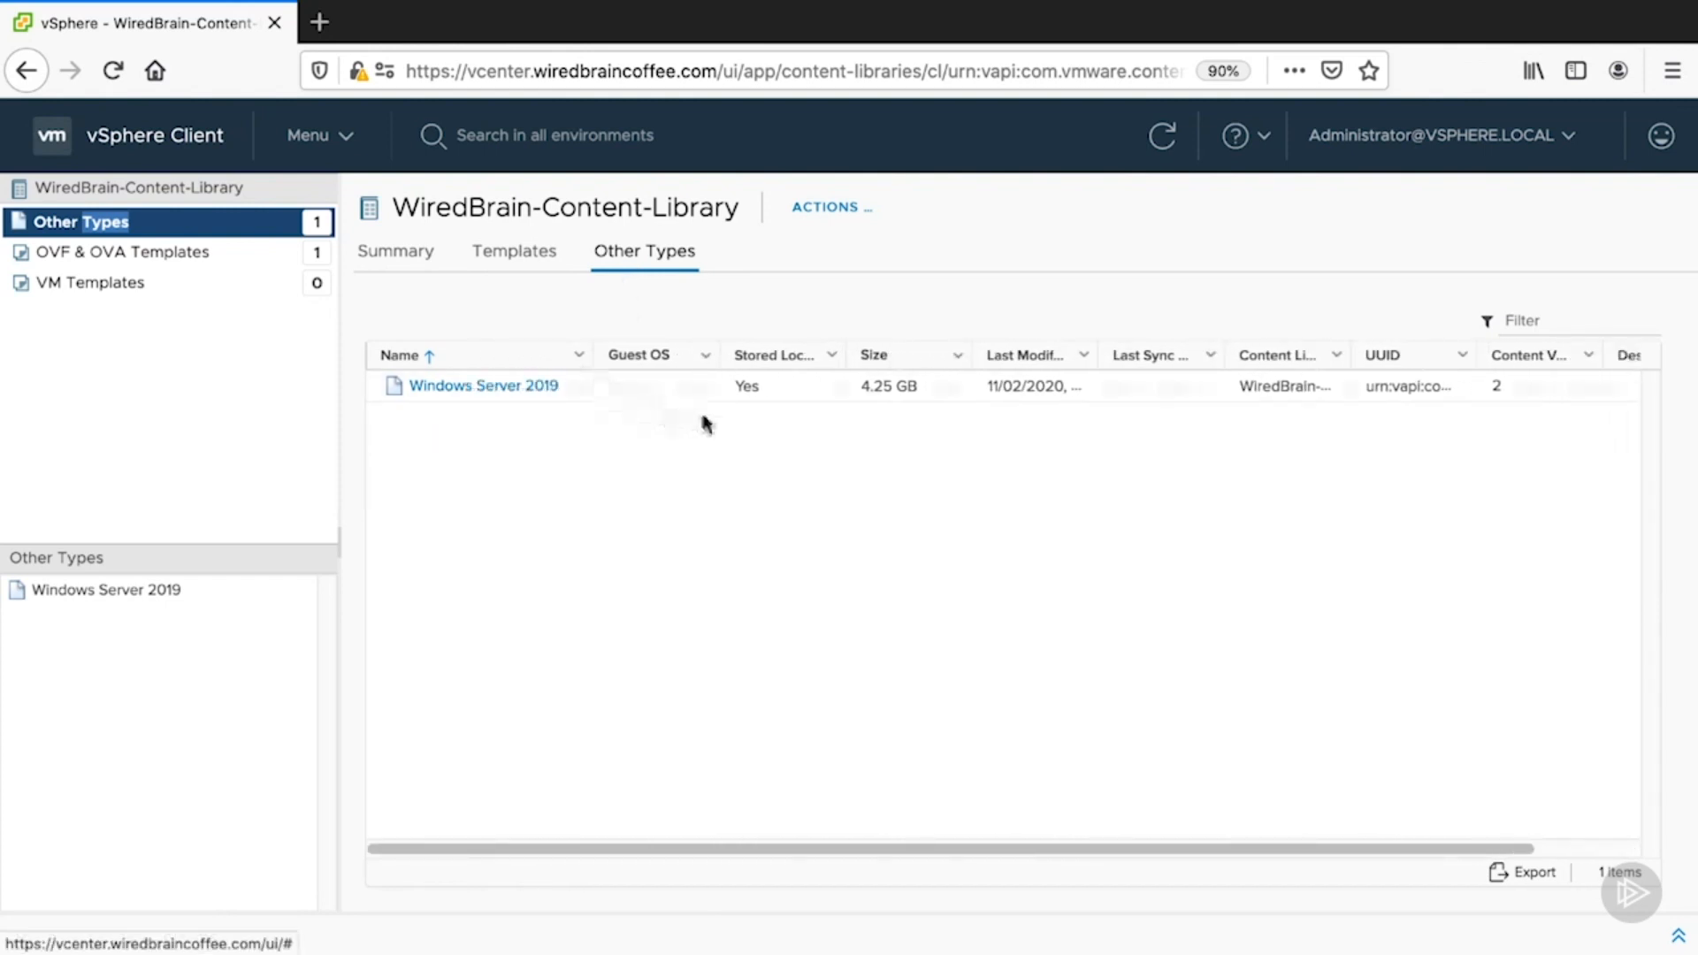
left_click(766, 391)
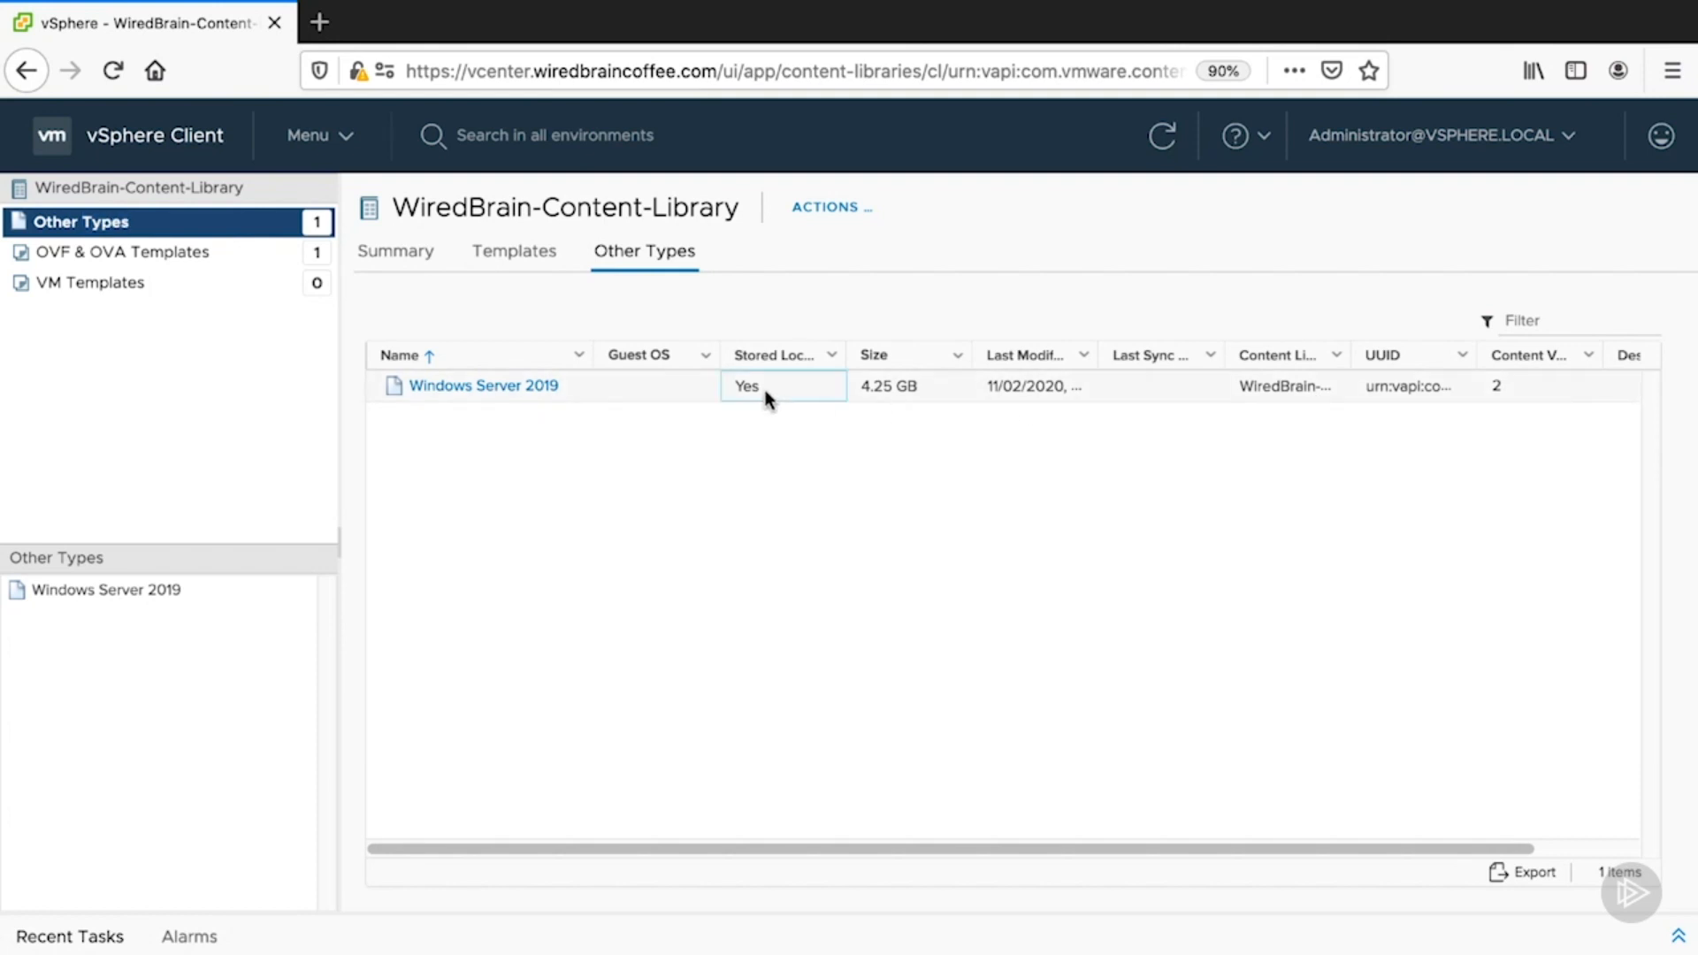
- Open the Windows Server 2019 ISO item's details and review its available actions
left_click(447, 387)
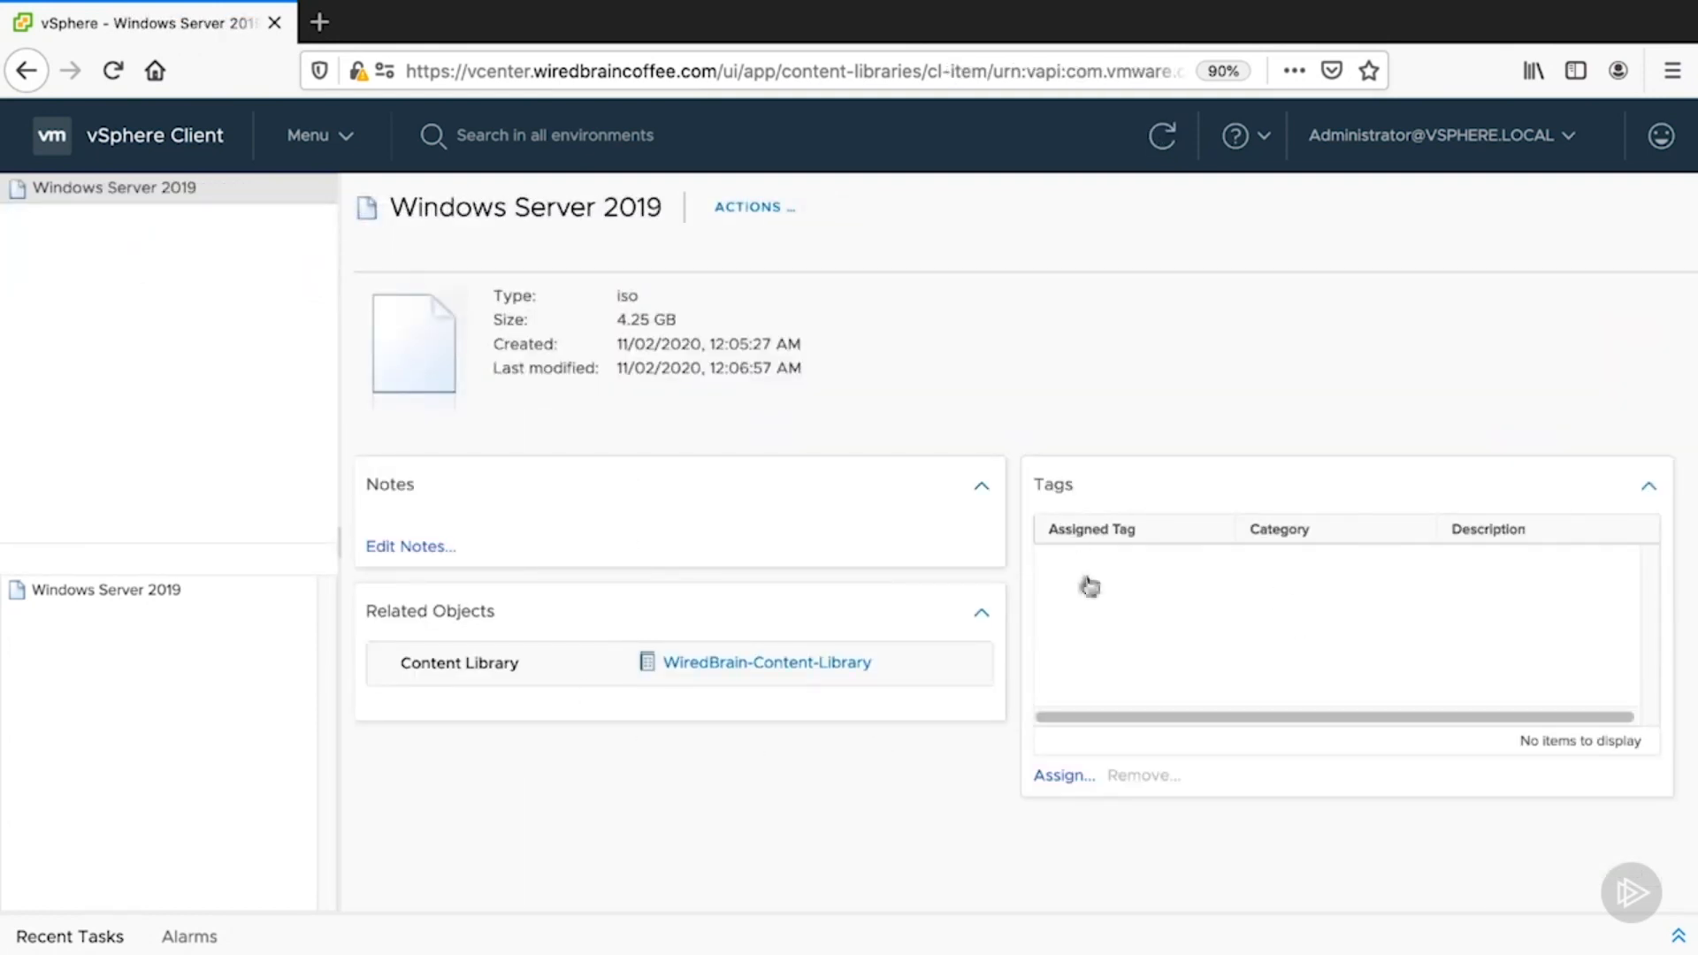
left_click(779, 212)
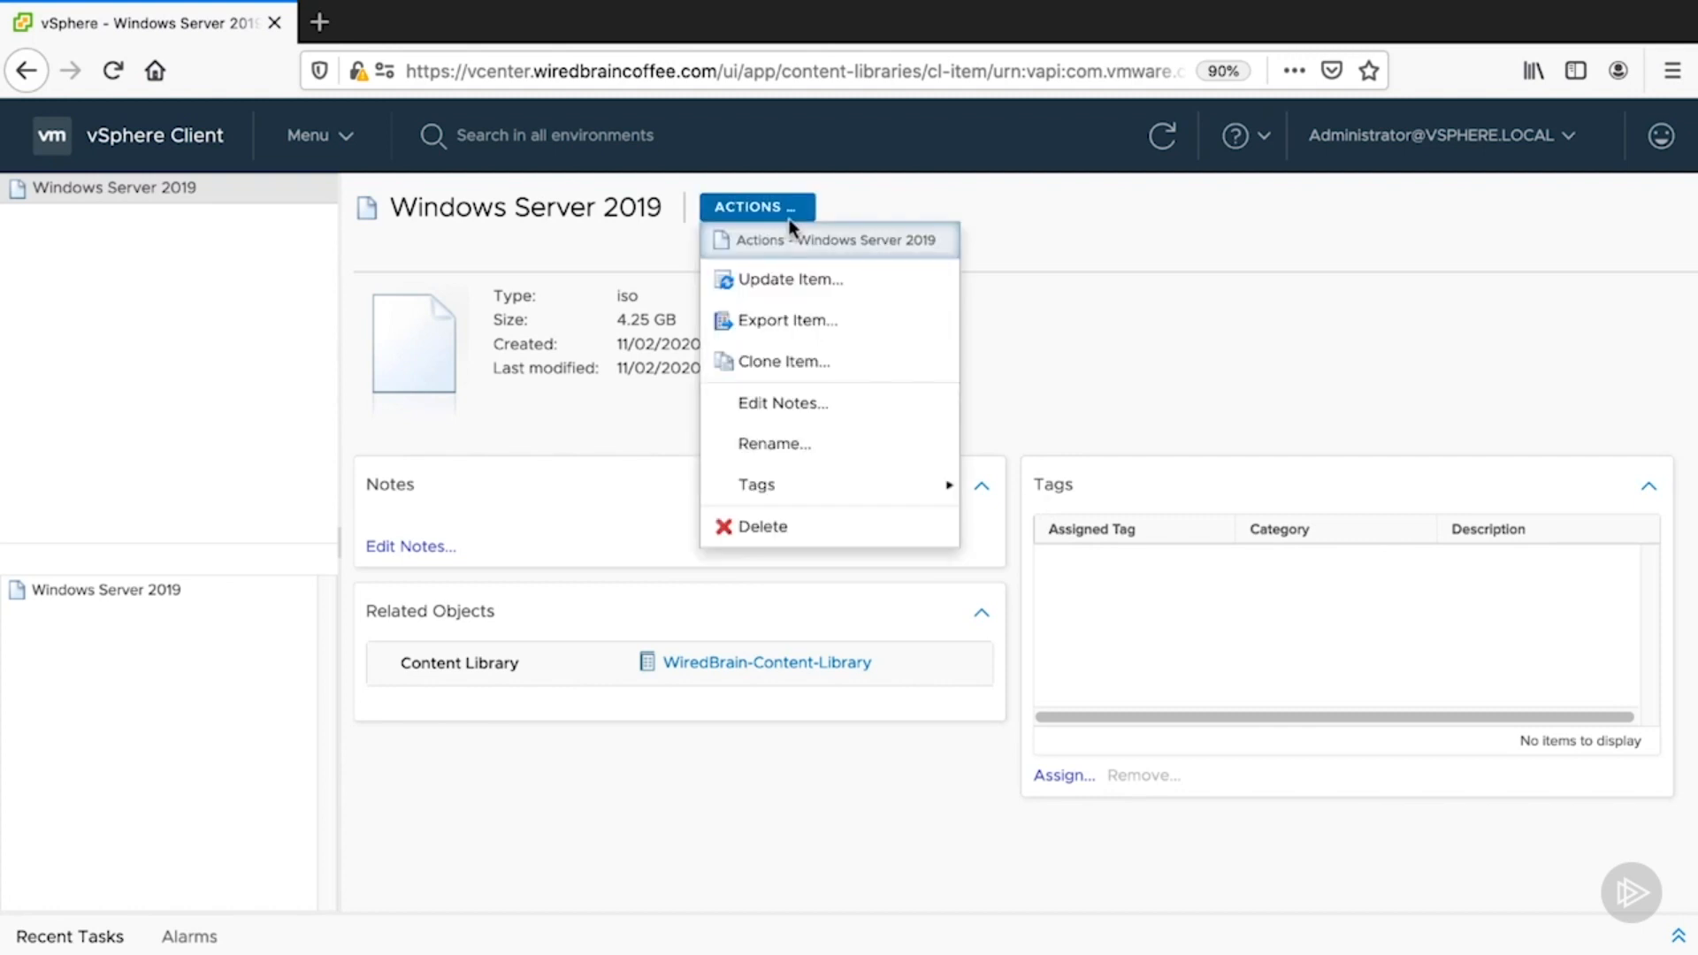
left_click(1032, 342)
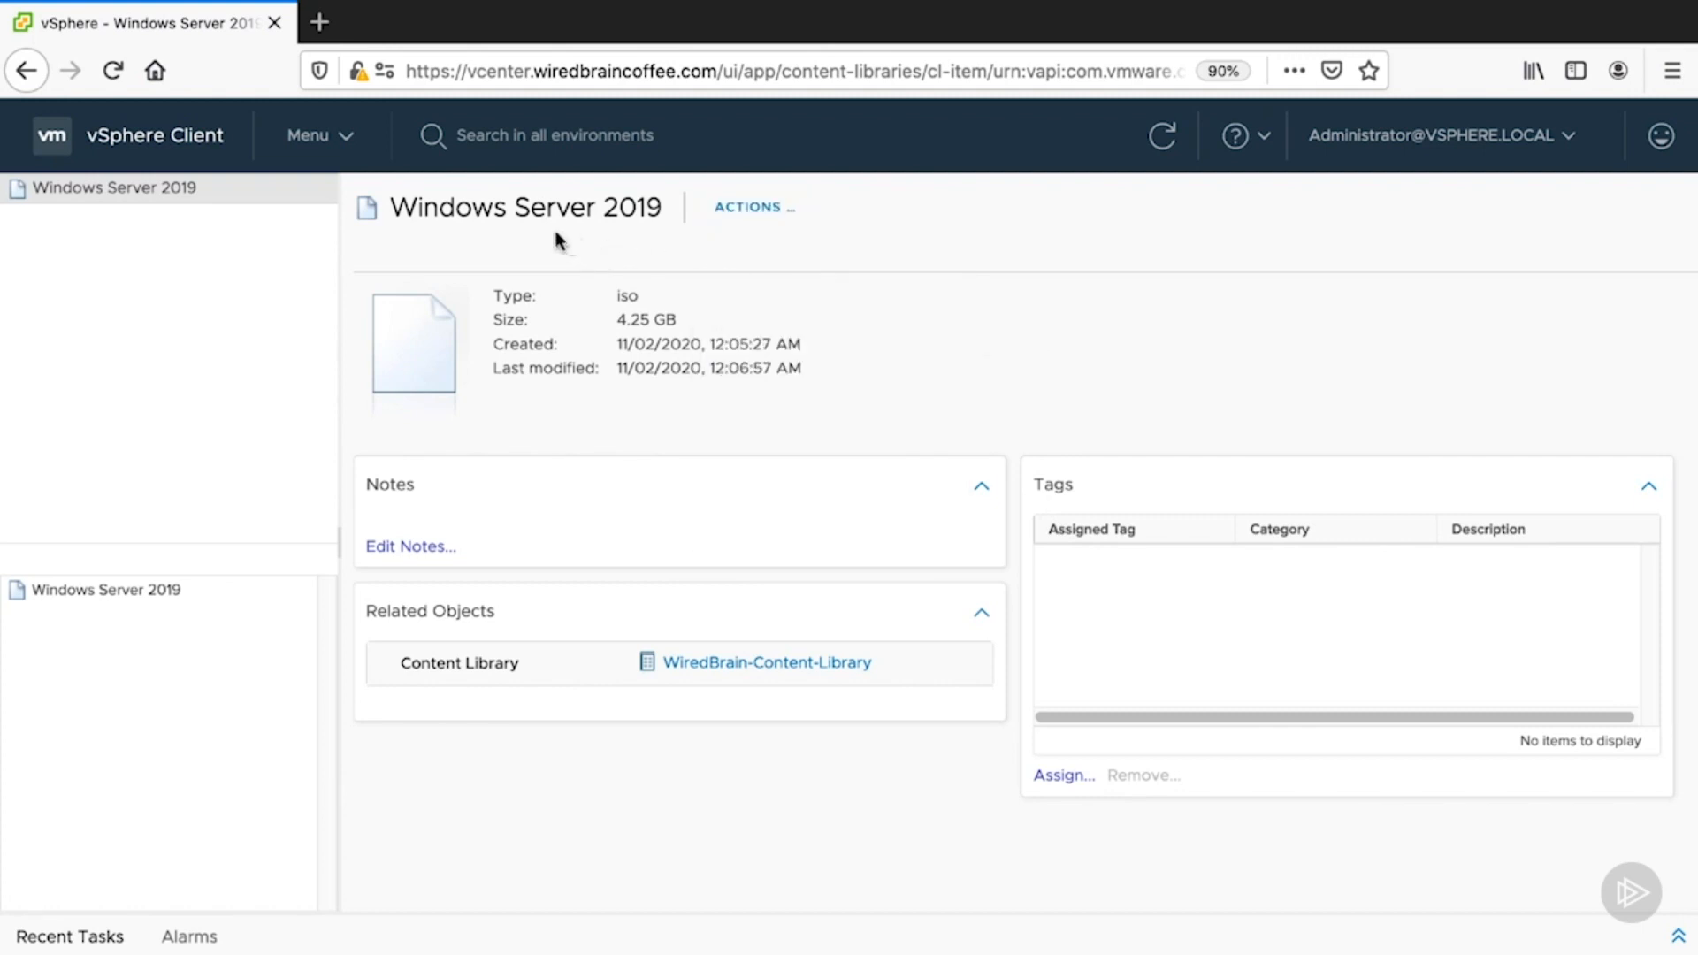
left_click(332, 140)
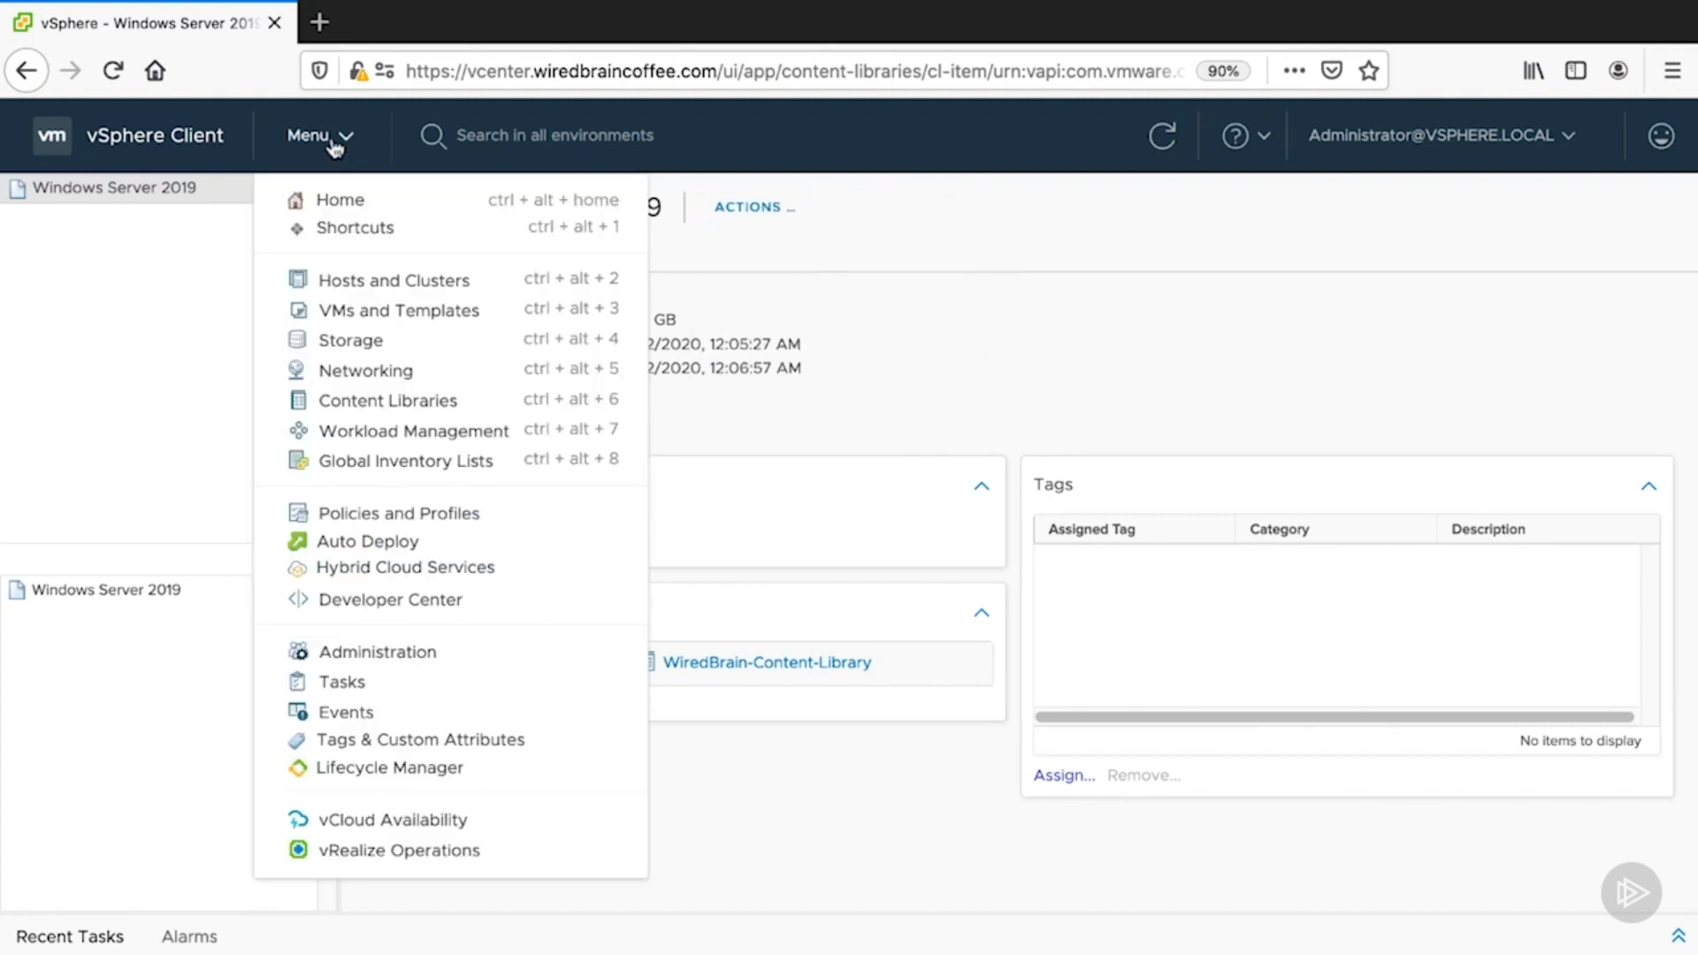
- Start a new VM on node3.wiredbraincoffee.com and advance the wizard to hardware customization
left_click(354, 281)
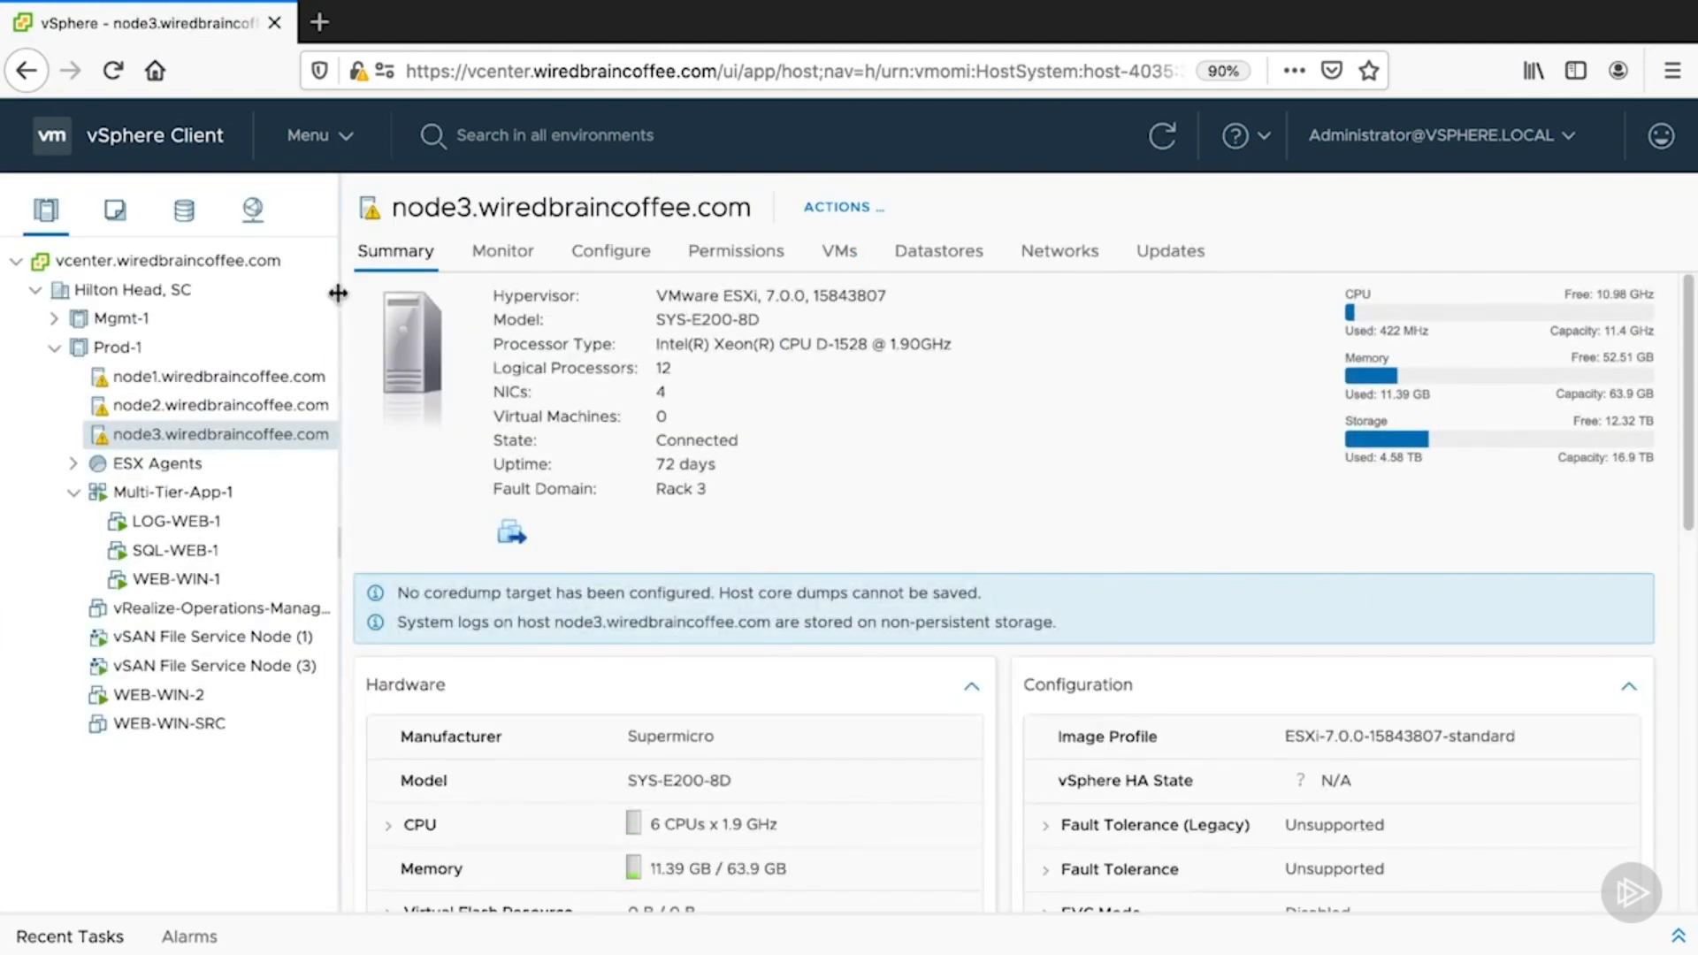
left_click(840, 208)
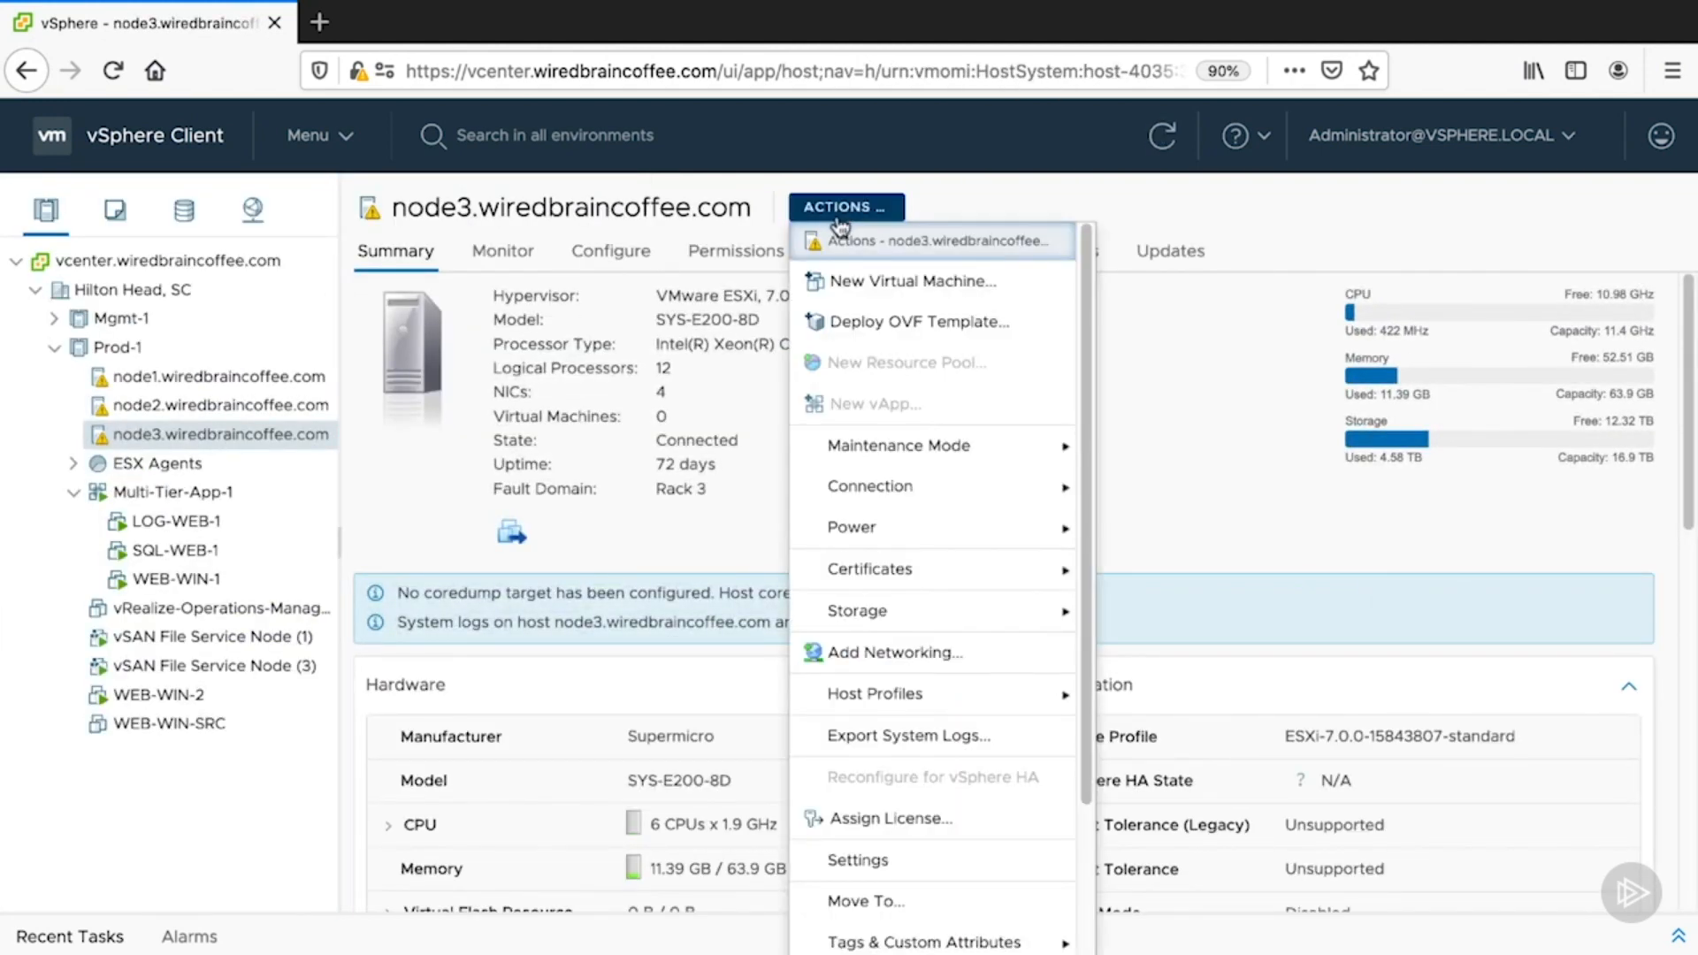
left_click(851, 281)
left_click(1462, 924)
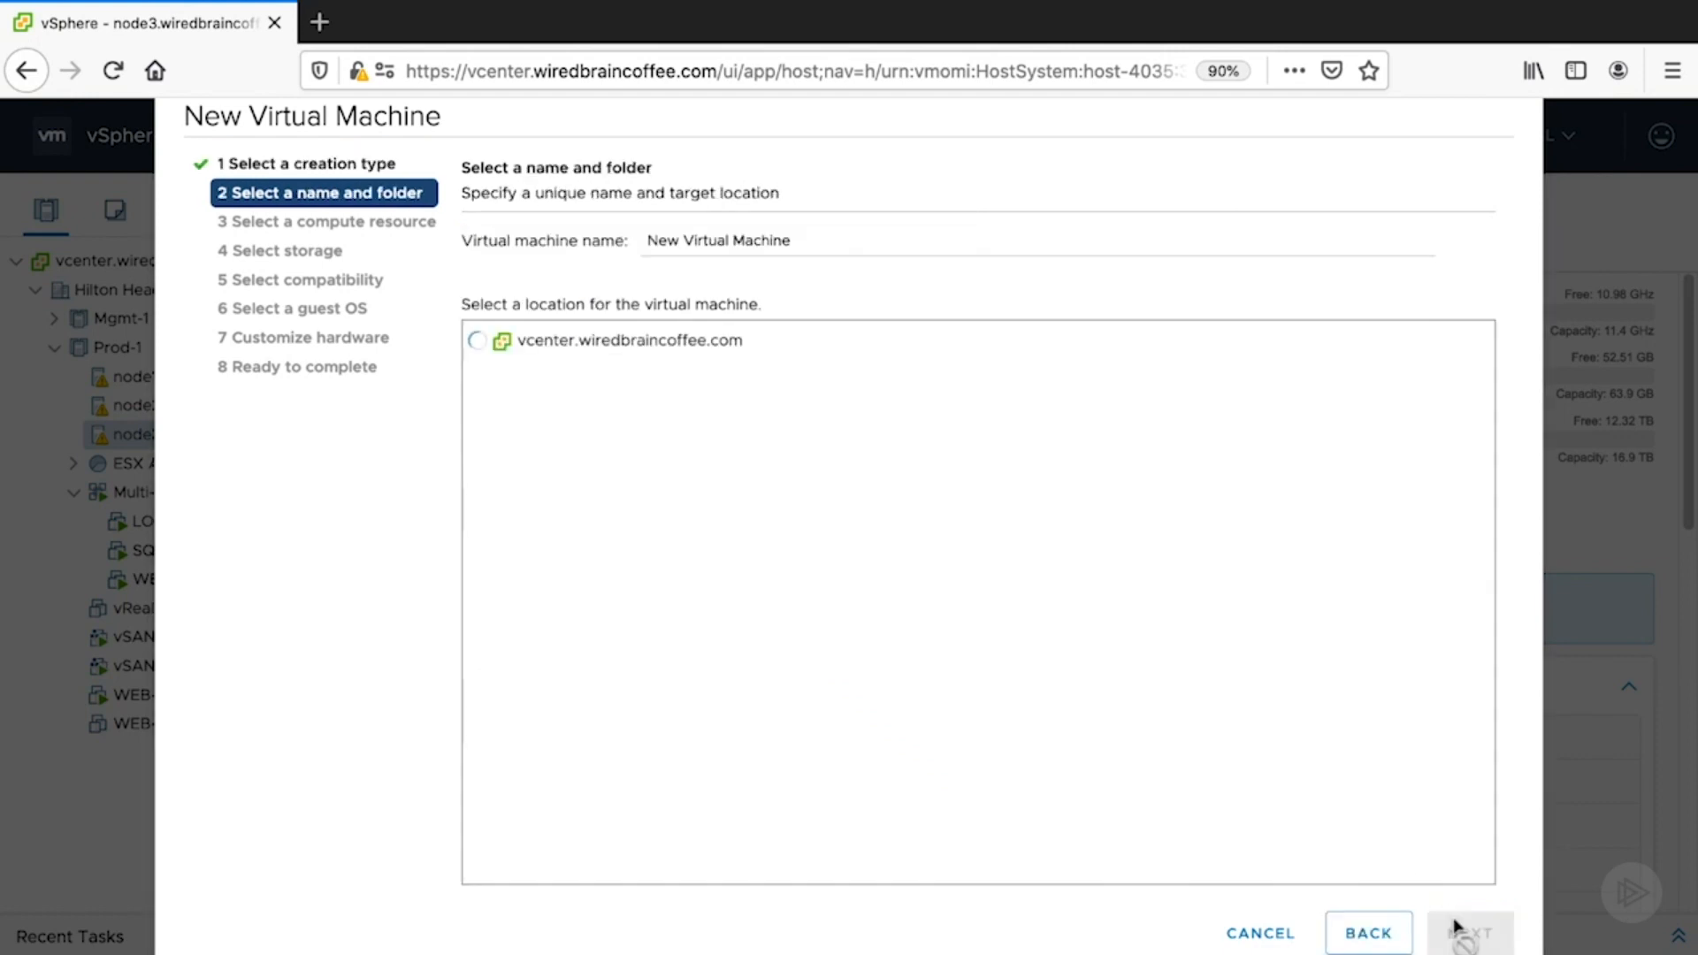
left_click(1459, 932)
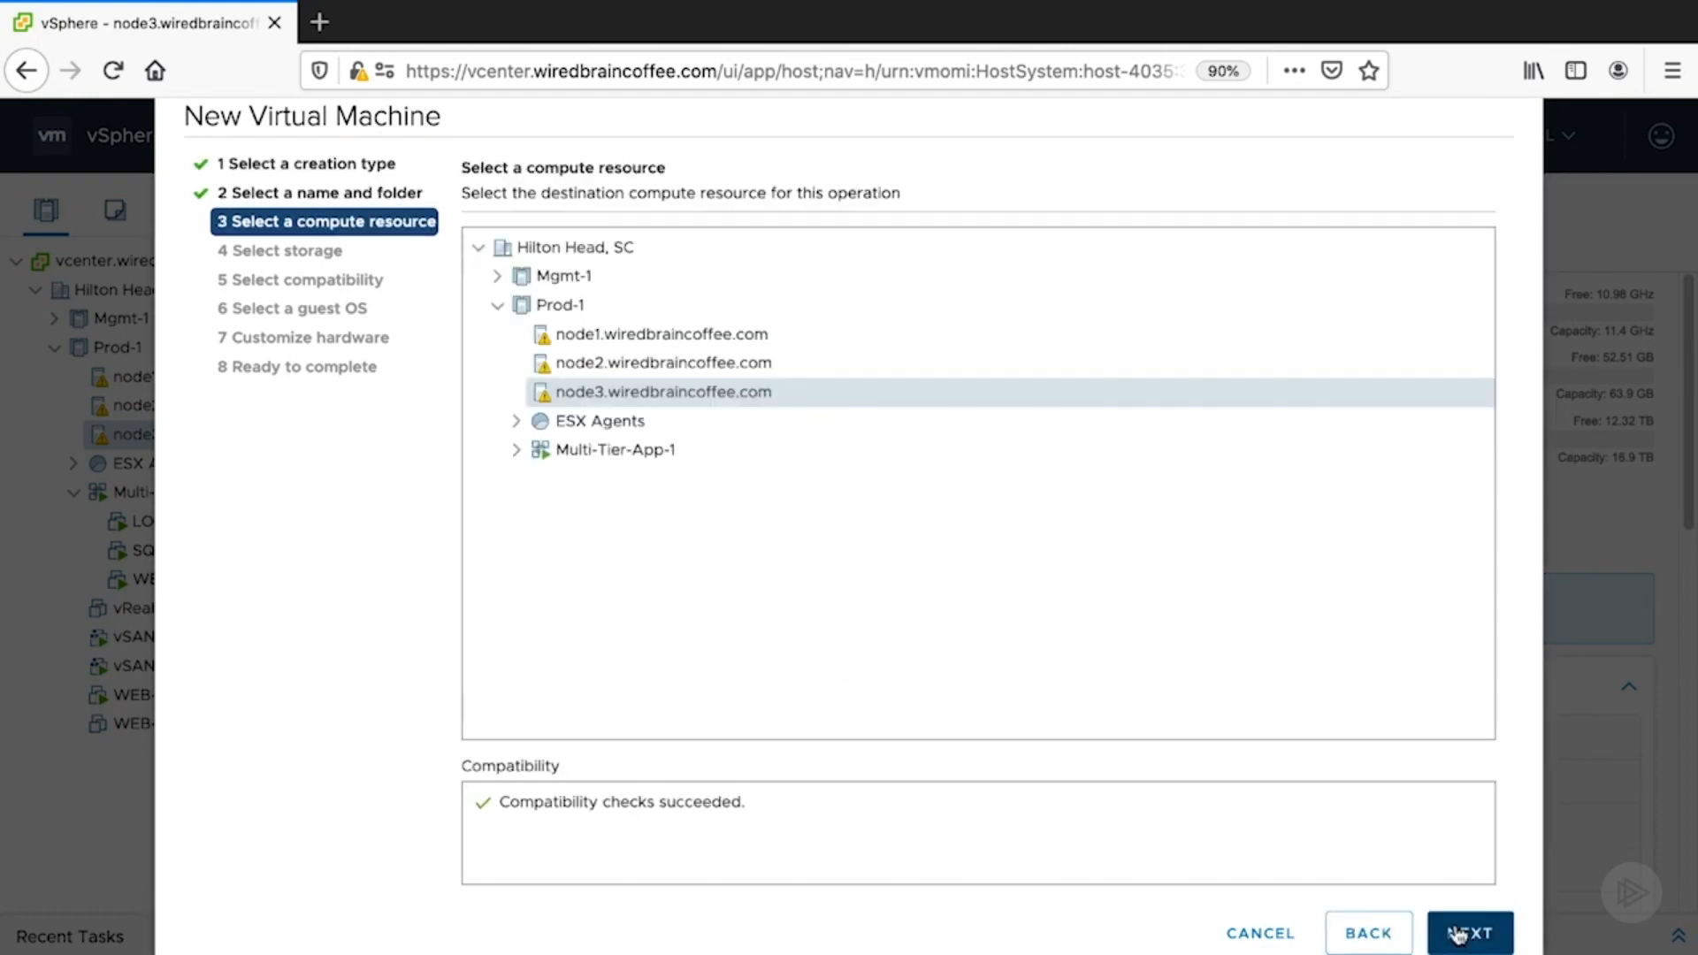
left_click(1458, 933)
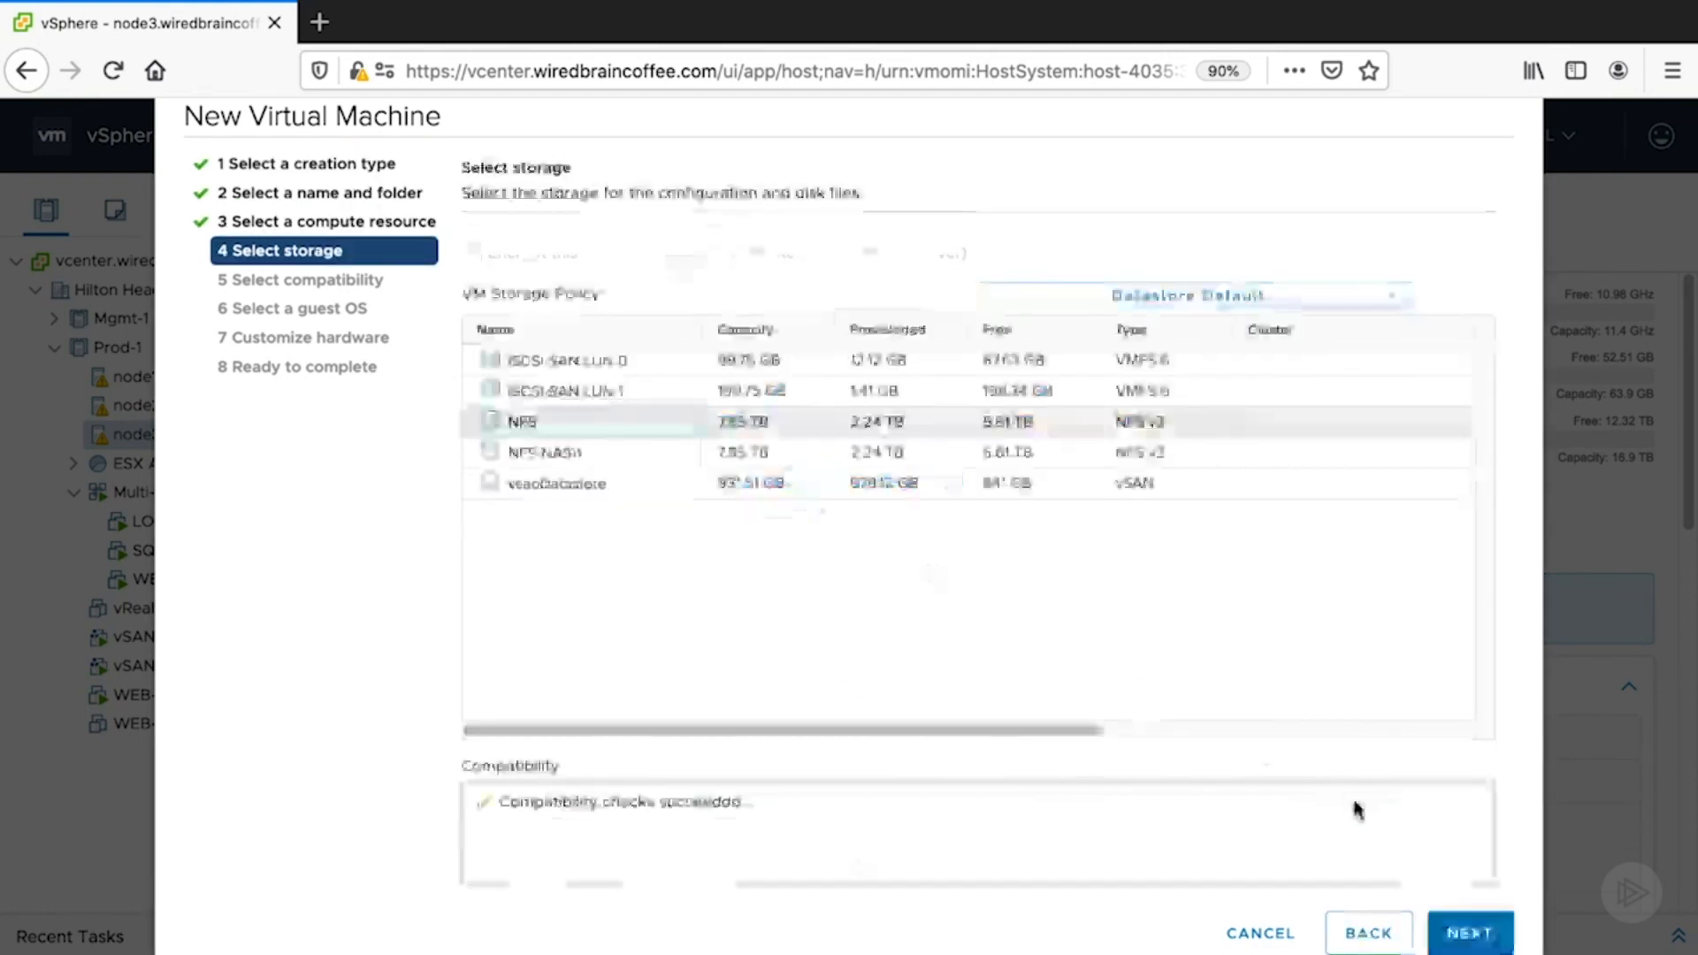
left_click(1458, 934)
left_click(1458, 934)
left_click(1458, 933)
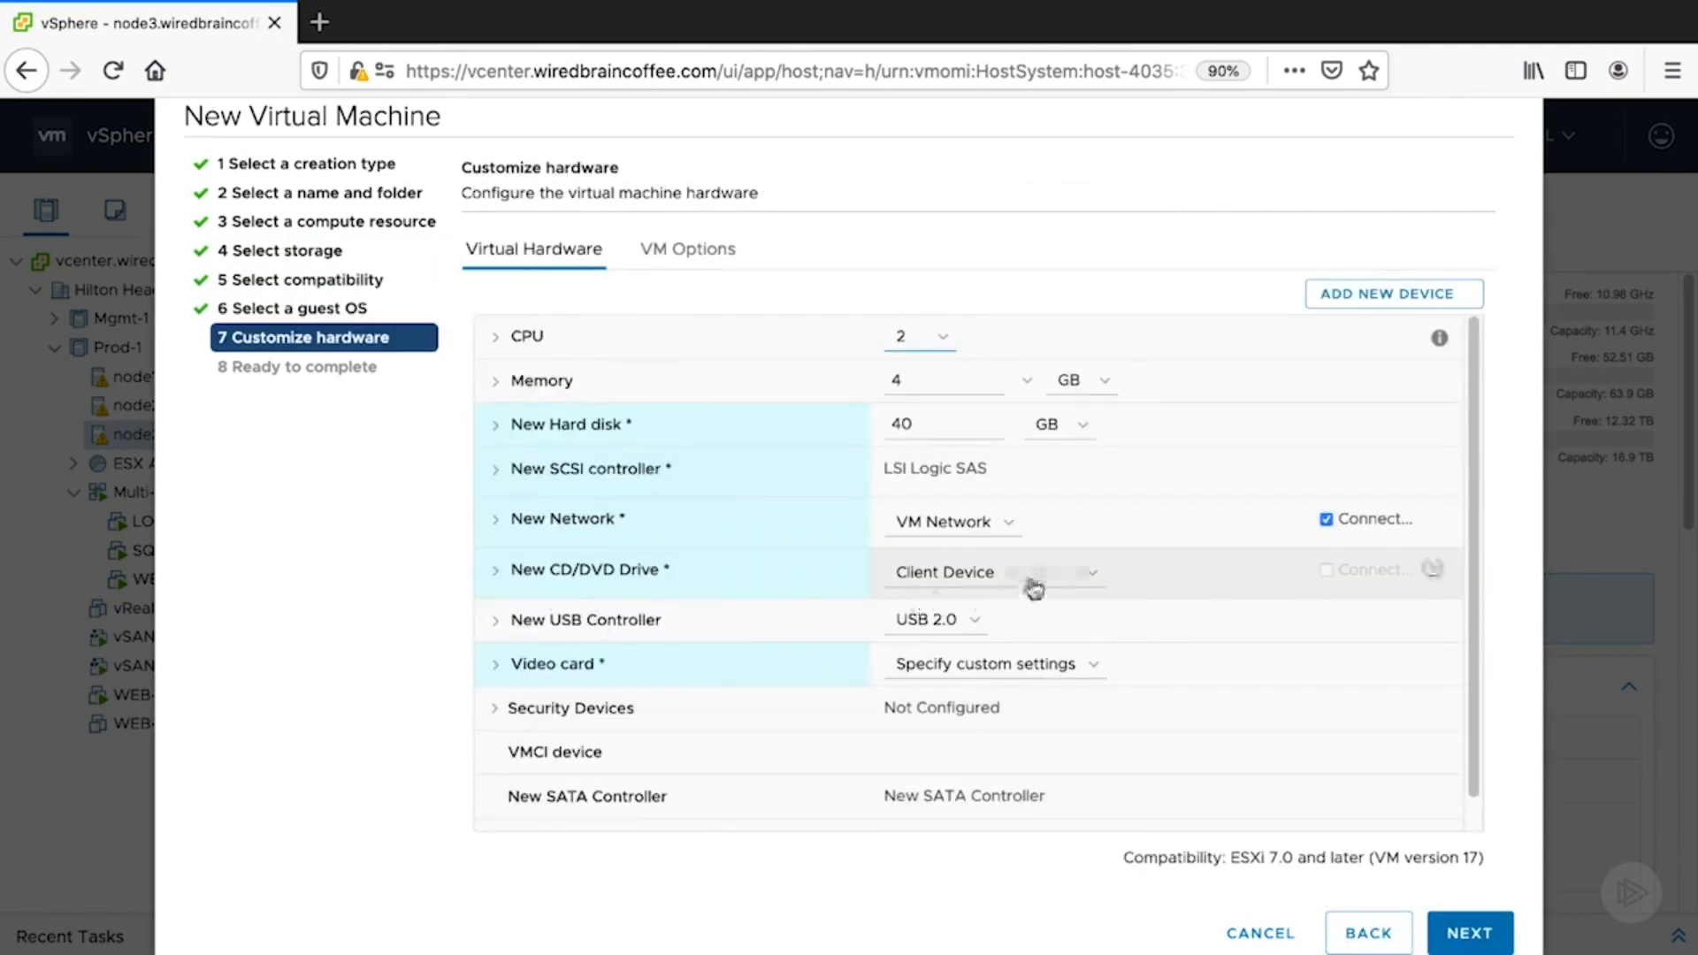
- Set CD/DVD to the Windows Server 2019 library ISO, connected at power on, then cancel
left_click(1087, 582)
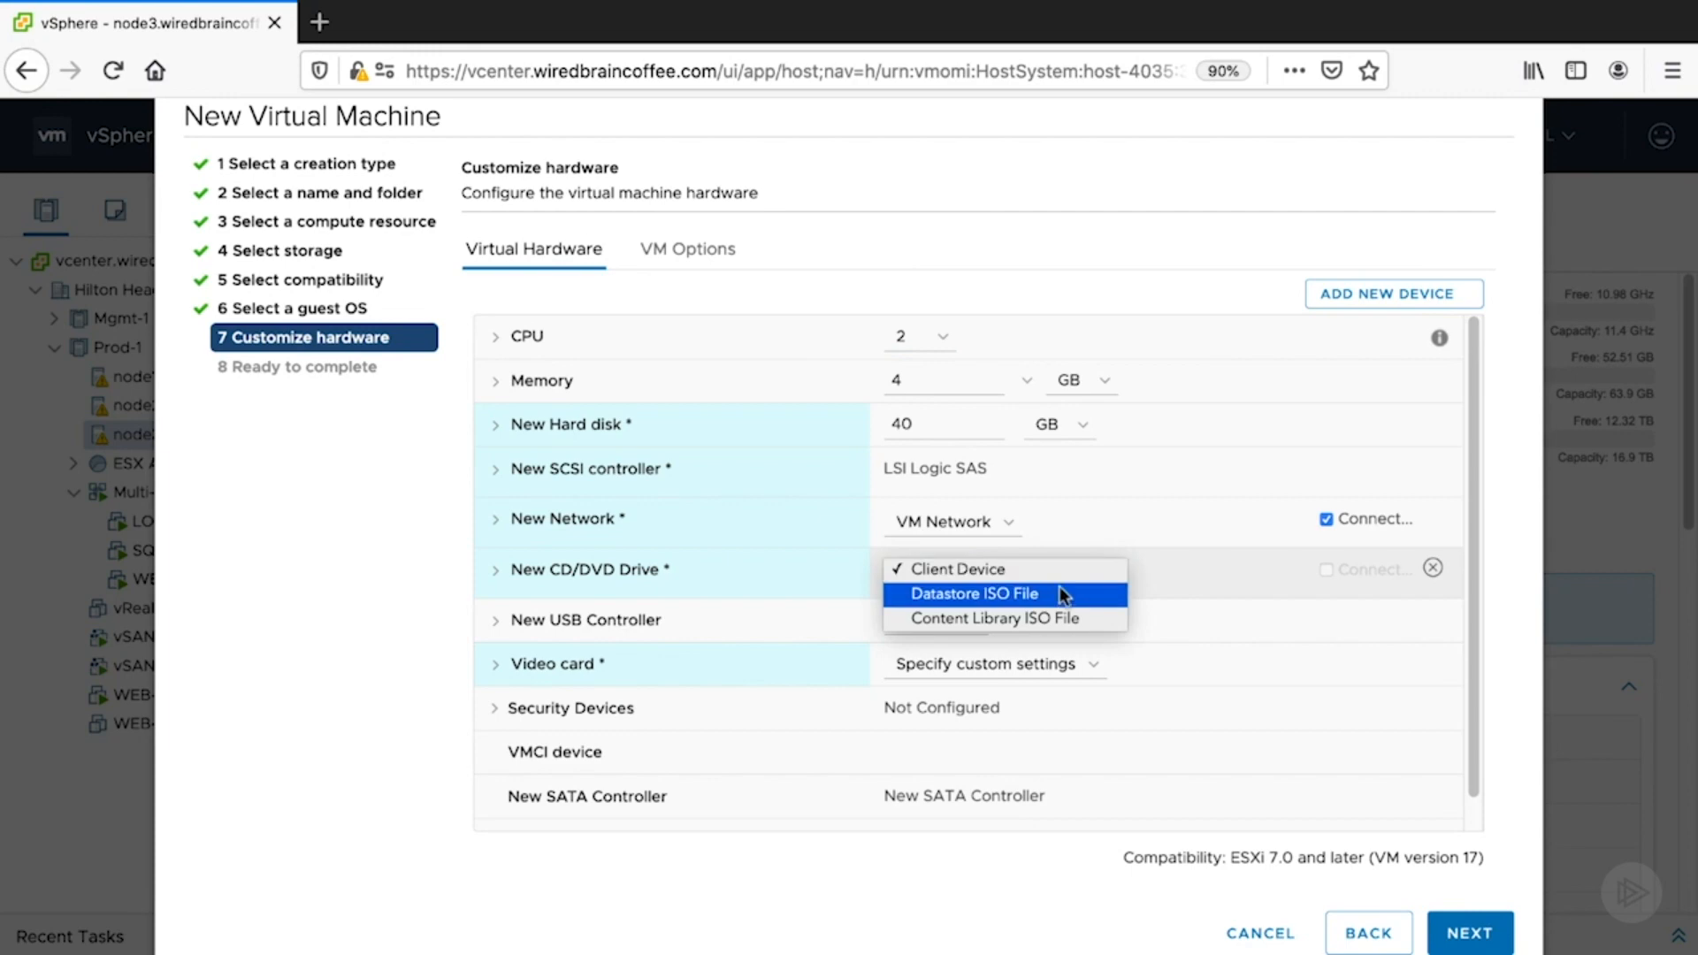
left_click(915, 621)
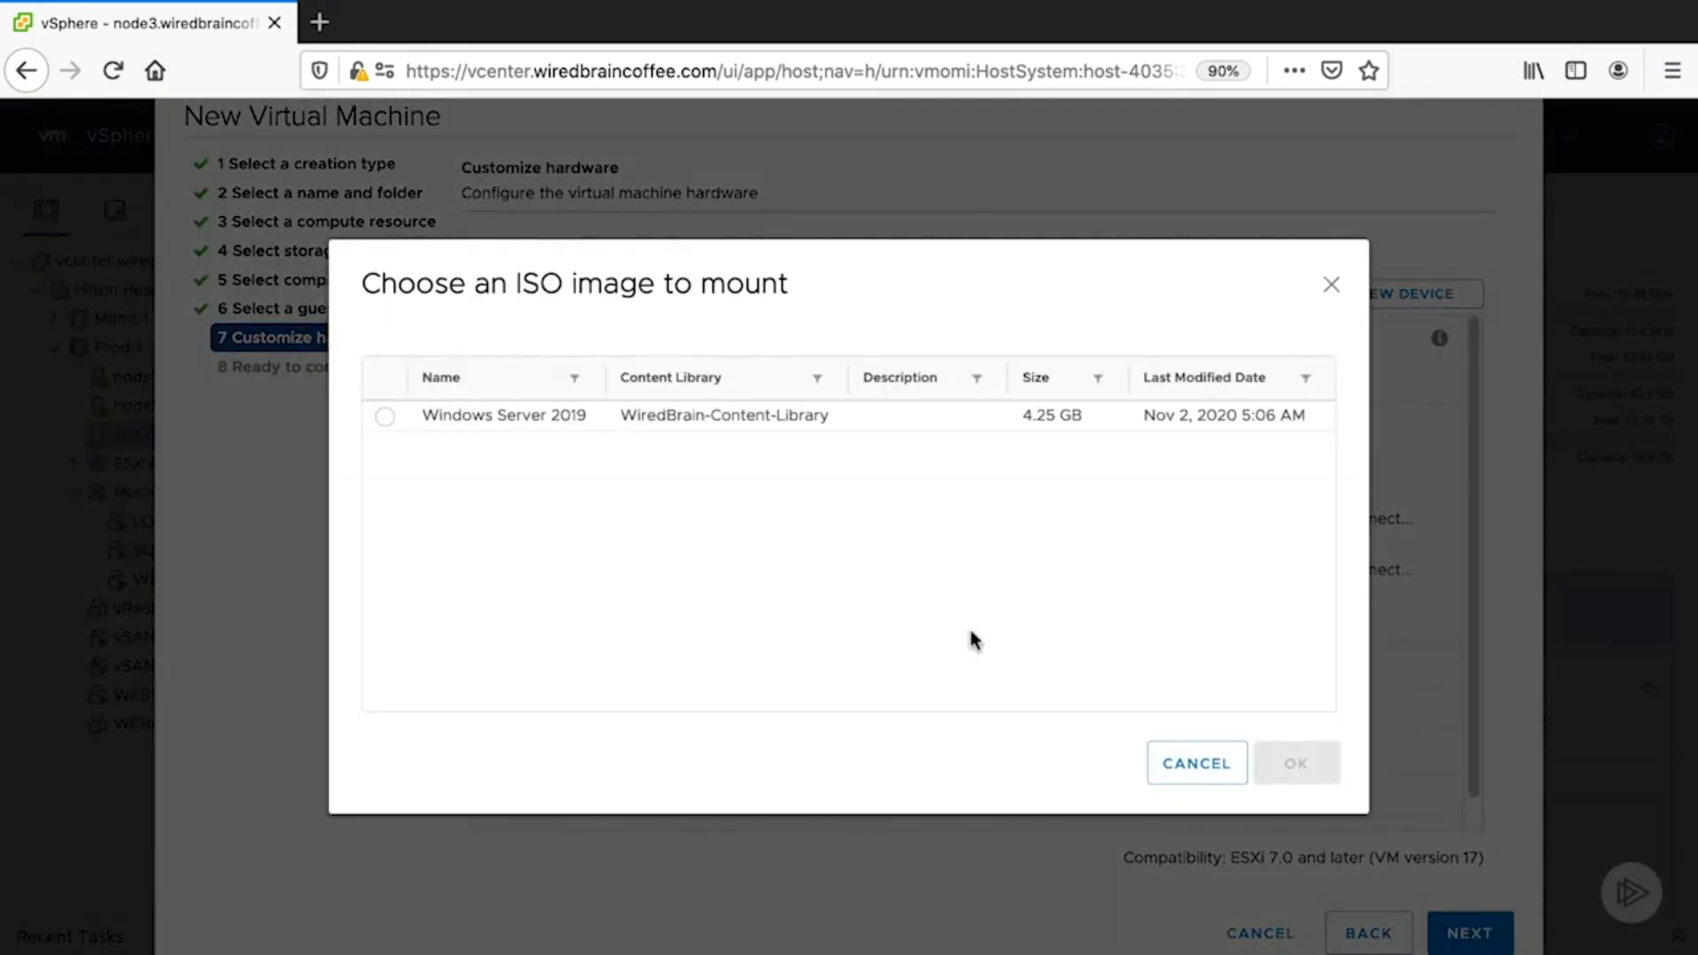
left_click(388, 417)
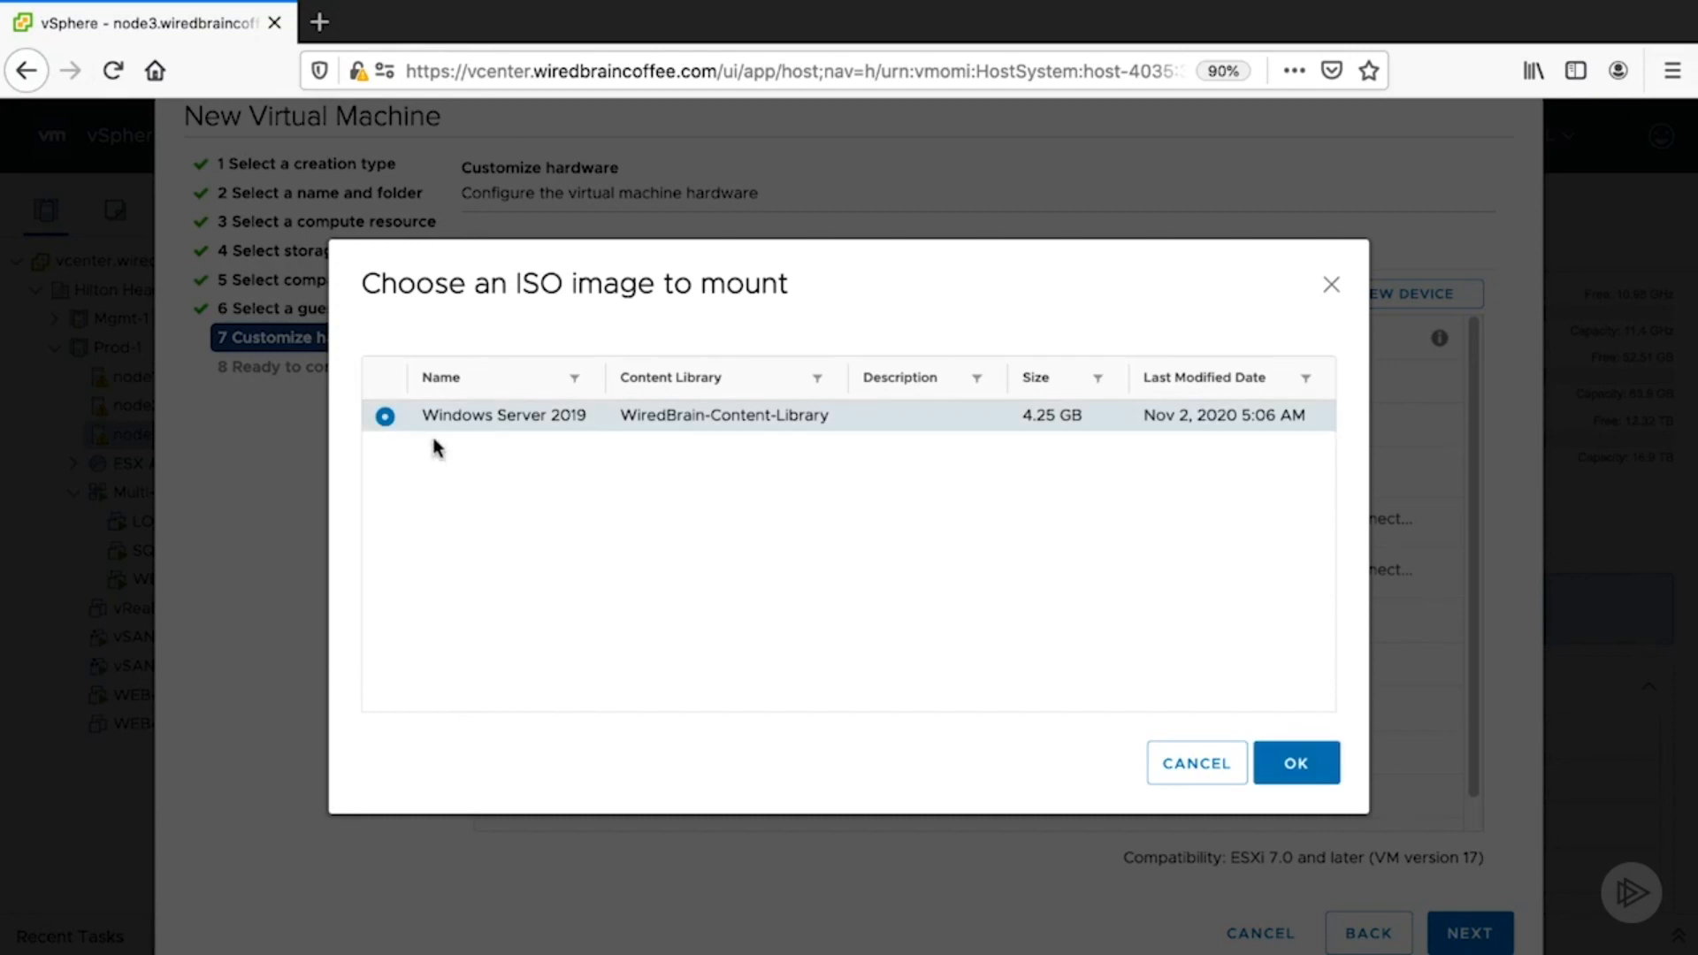
left_click(1257, 776)
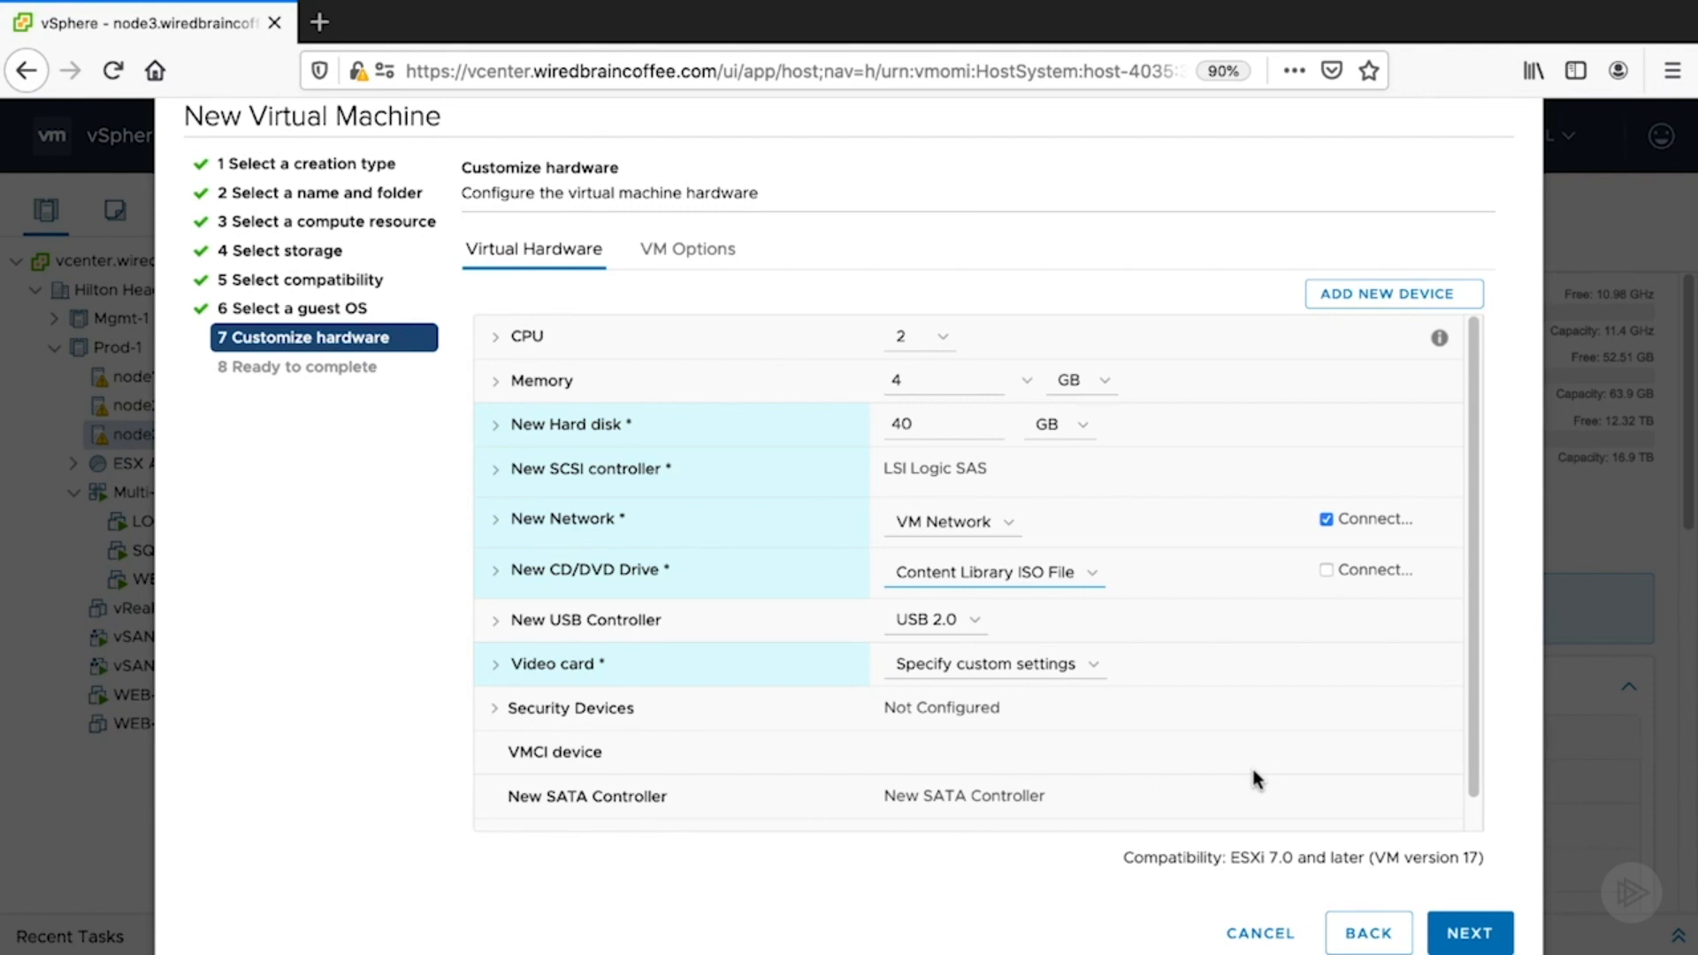
left_click(1326, 571)
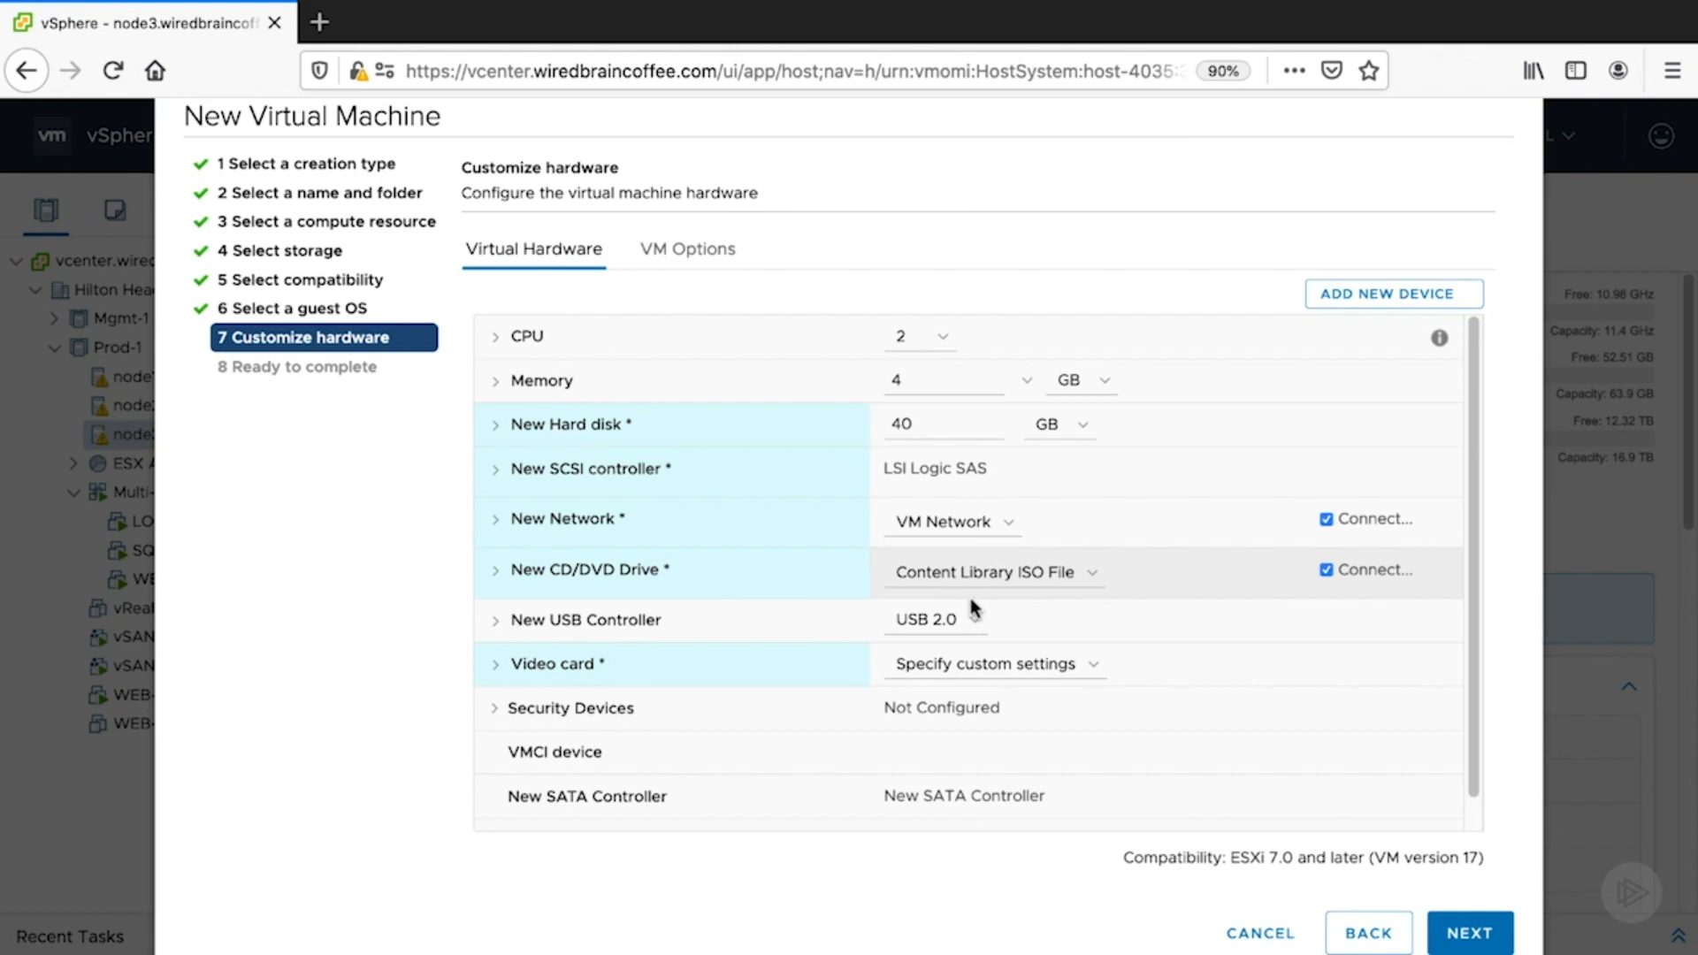
left_click(1253, 934)
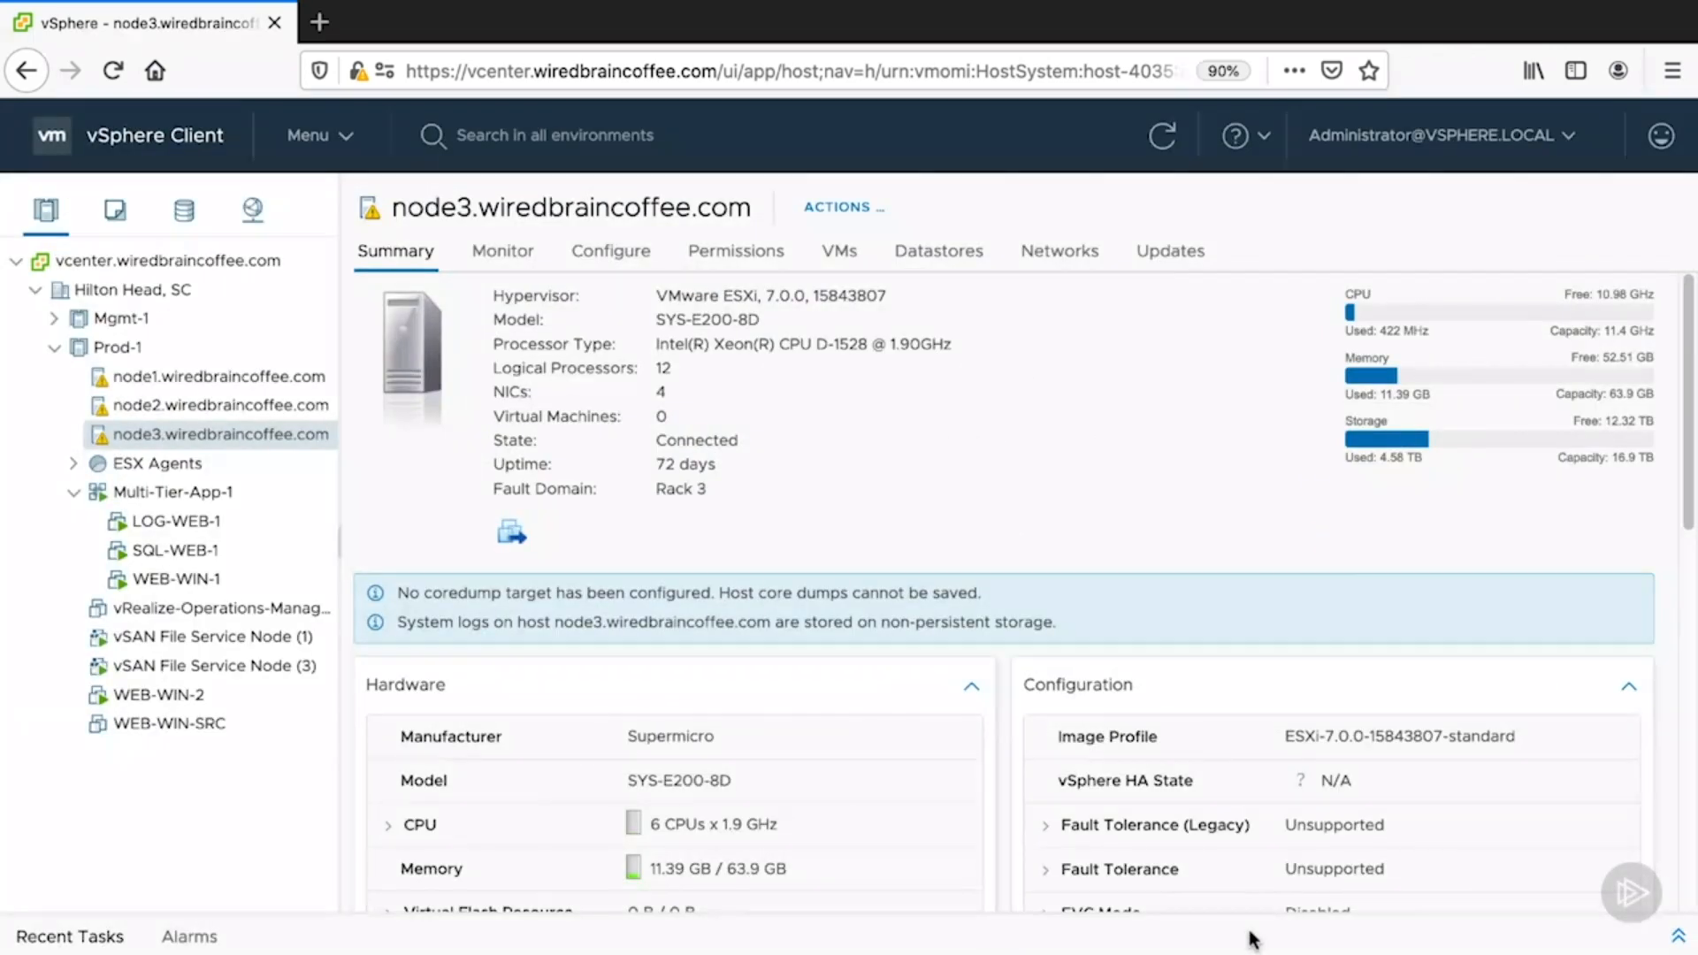
- Open and cancel WiredBrain-Content-Library's Import Item dialog, then switch to VMs and Templates
left_click(329, 150)
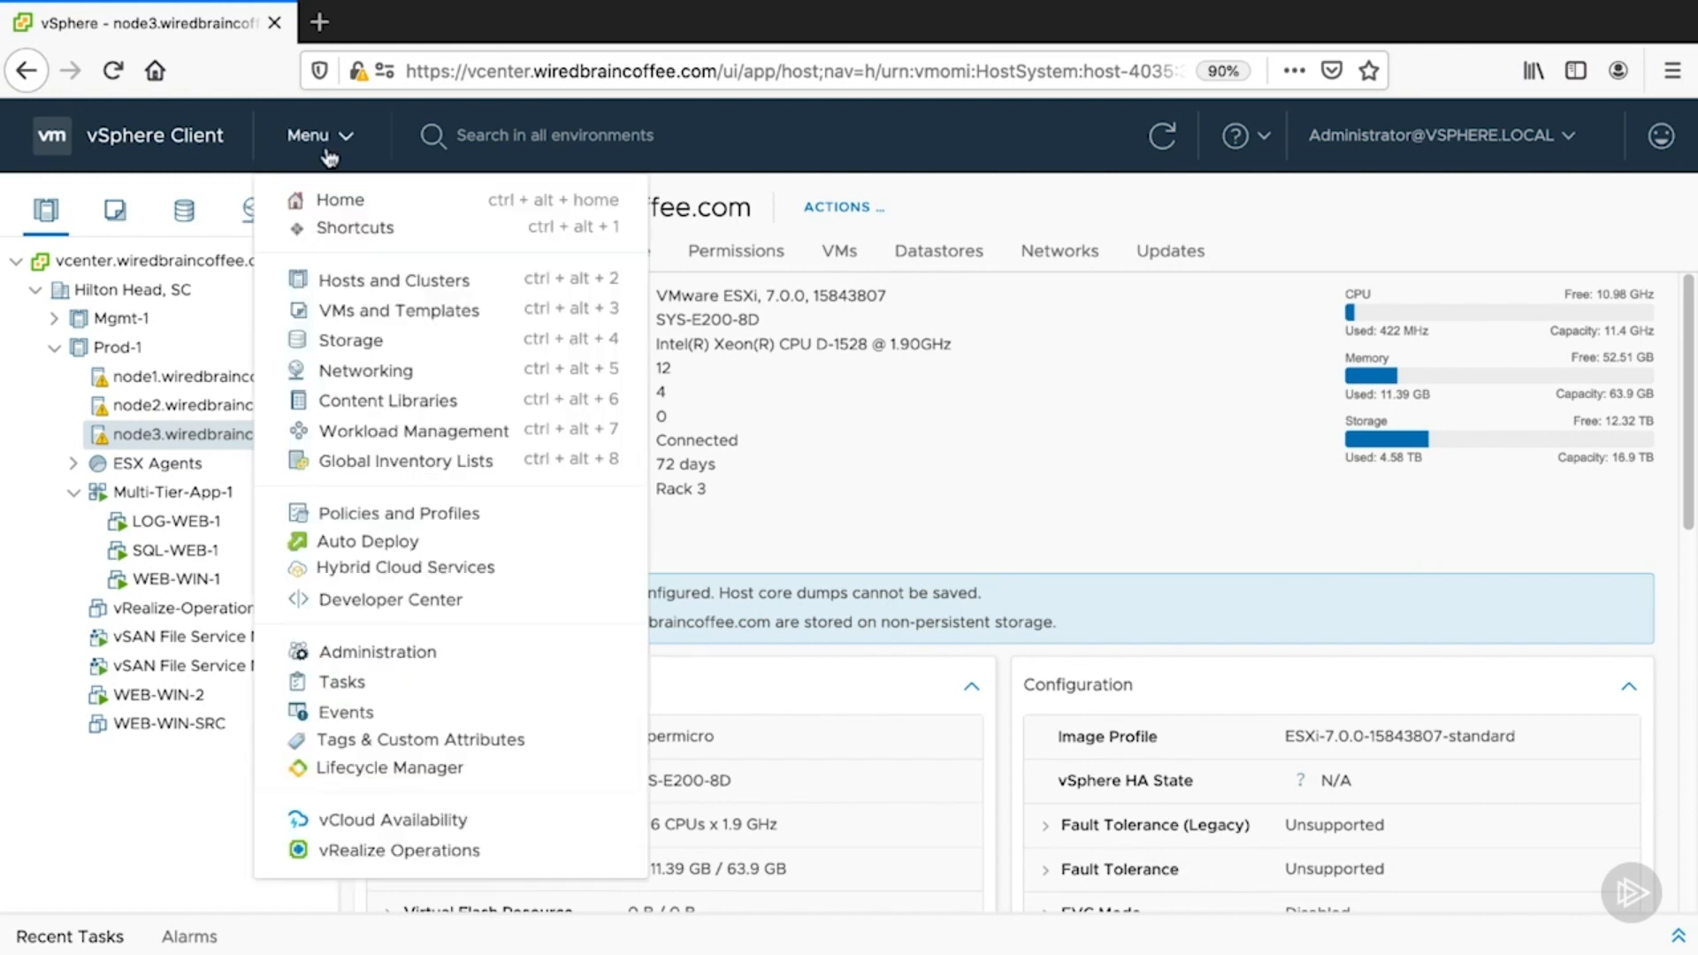
left_click(376, 401)
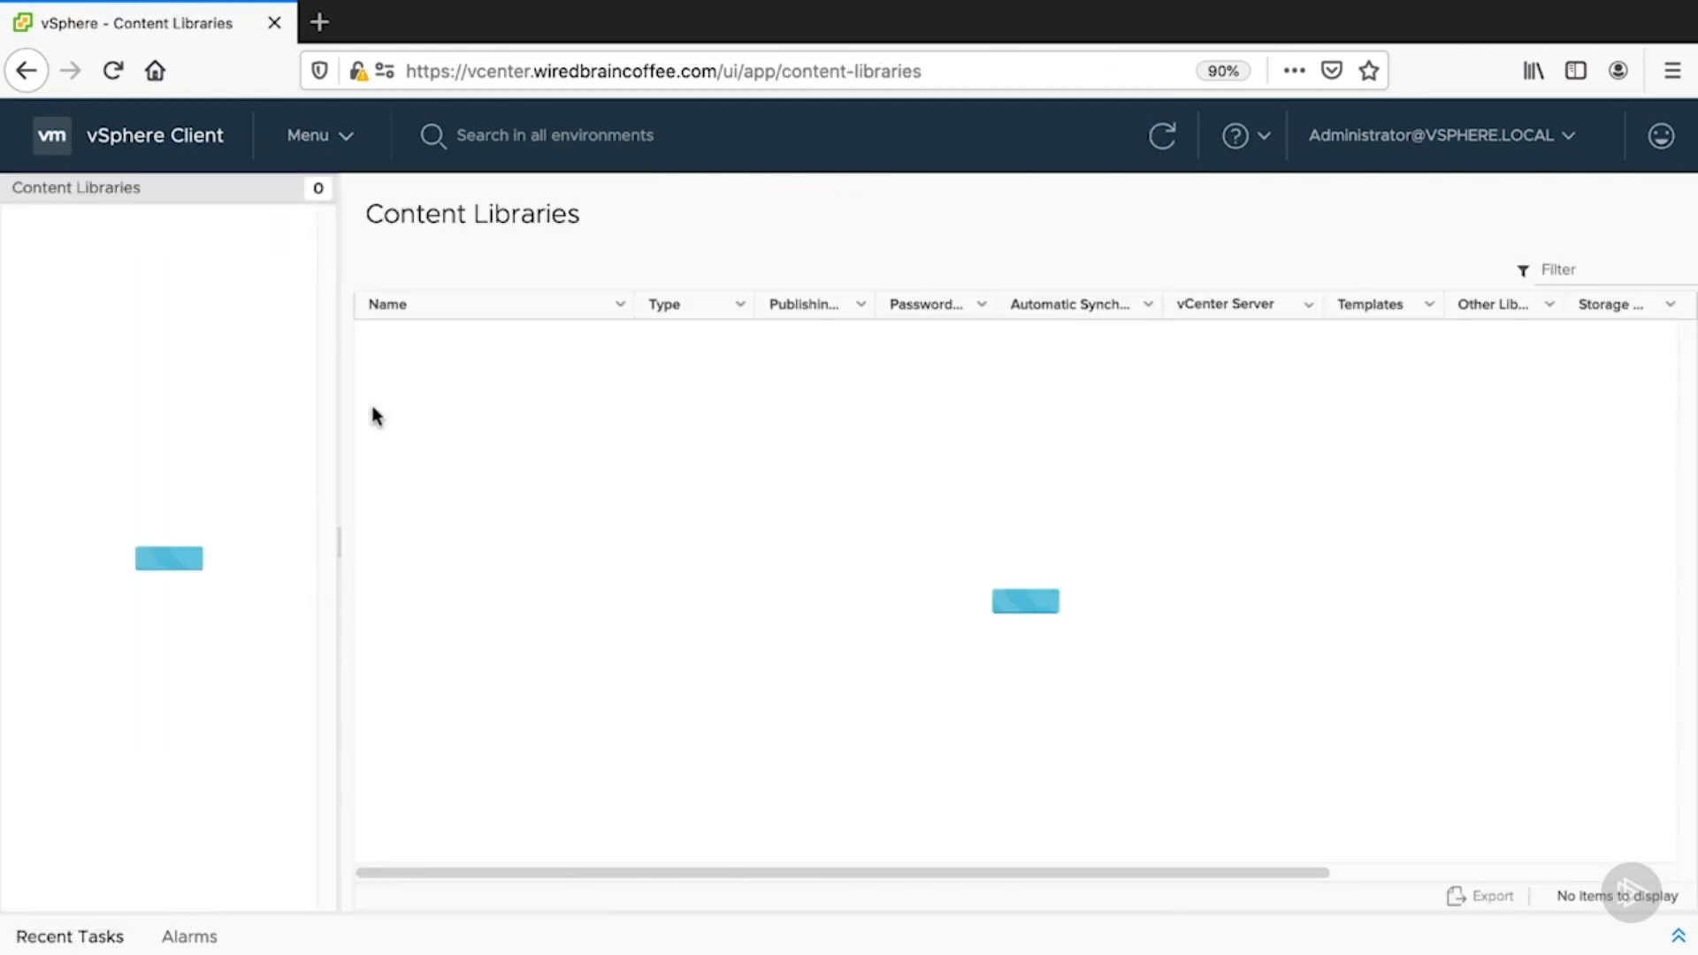
left_click(451, 337)
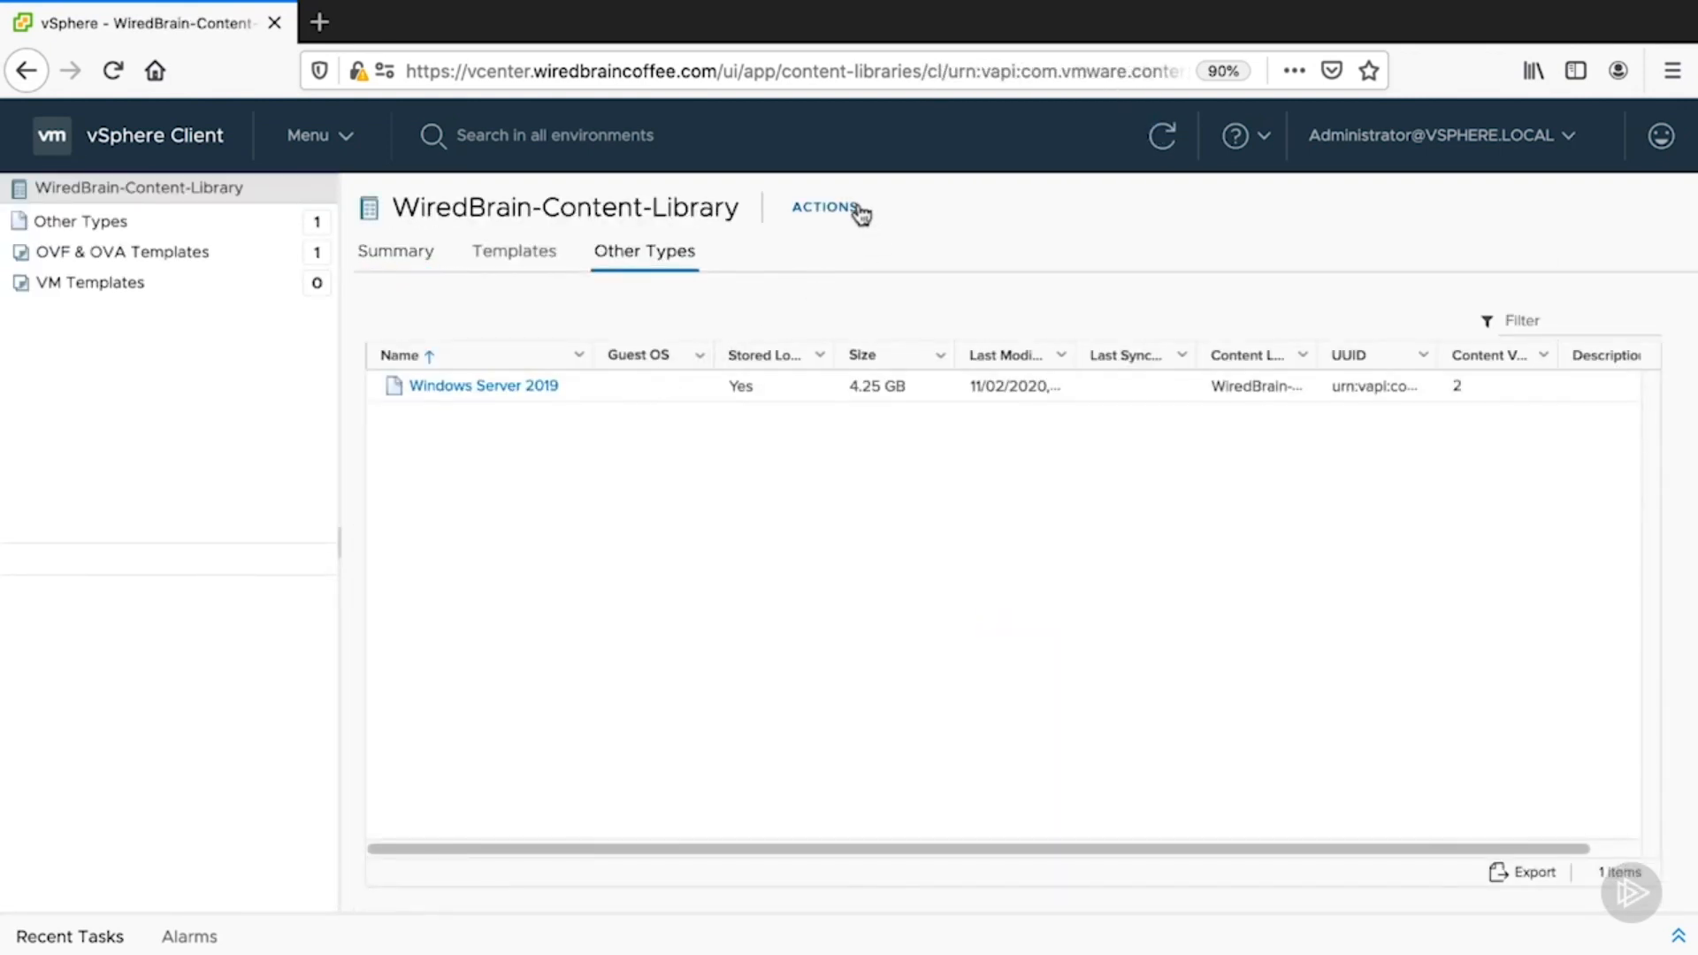
left_click(871, 206)
left_click(861, 283)
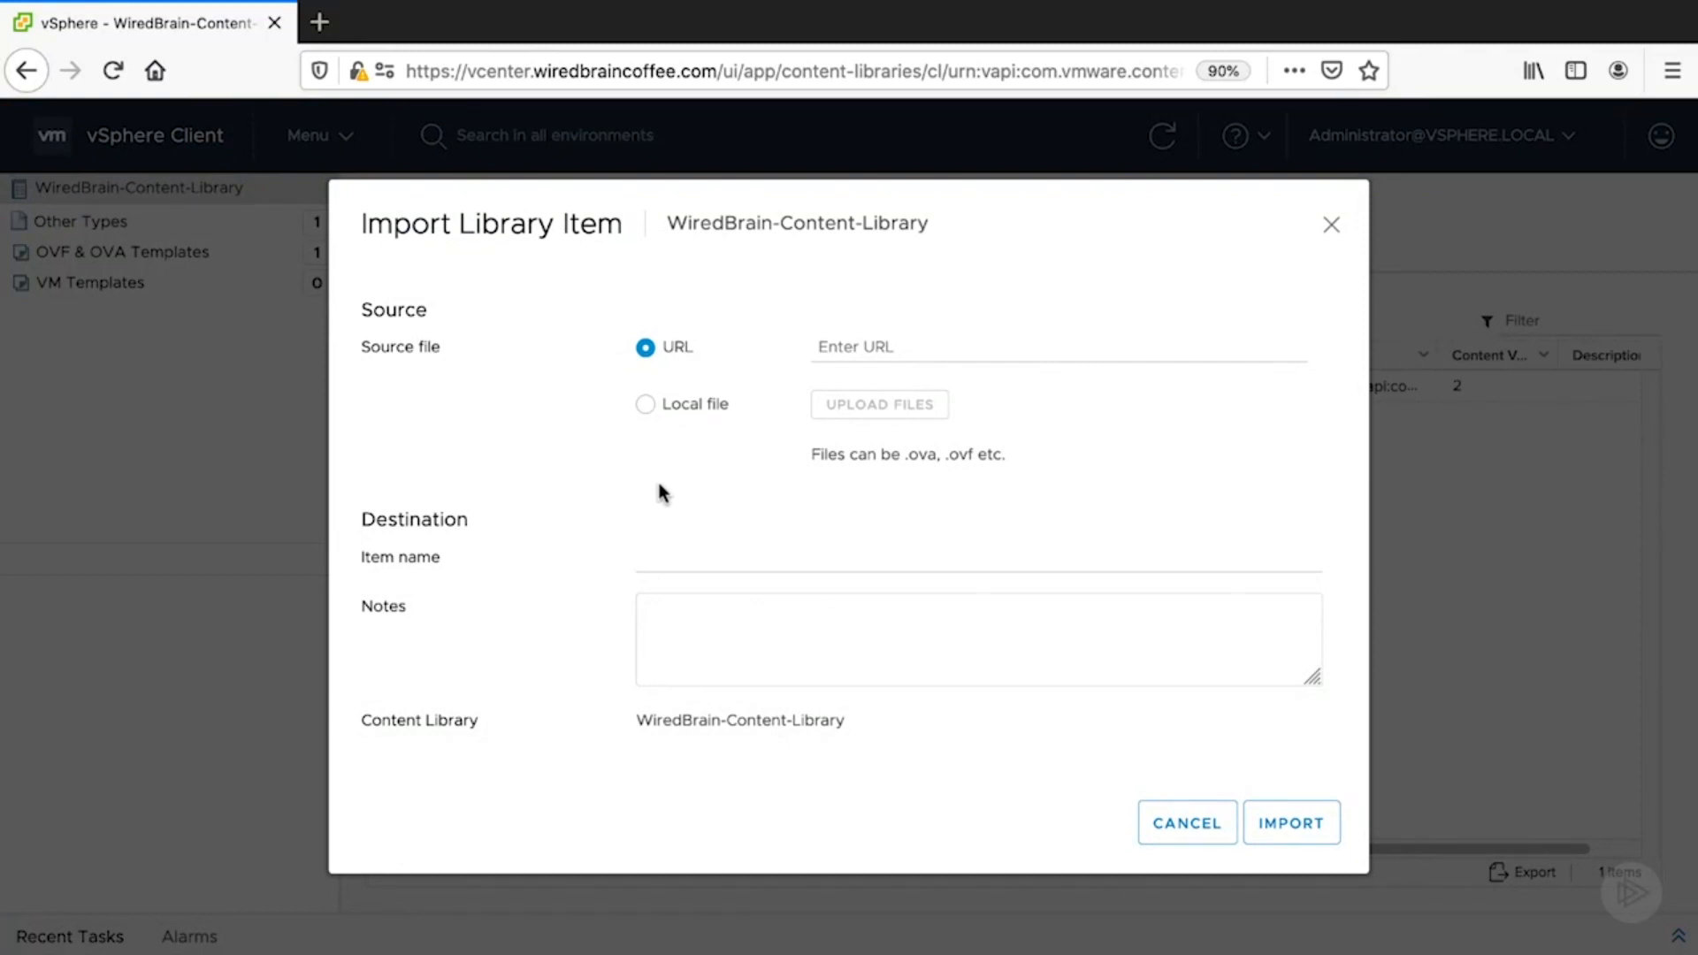
left_click(646, 404)
left_click(645, 350)
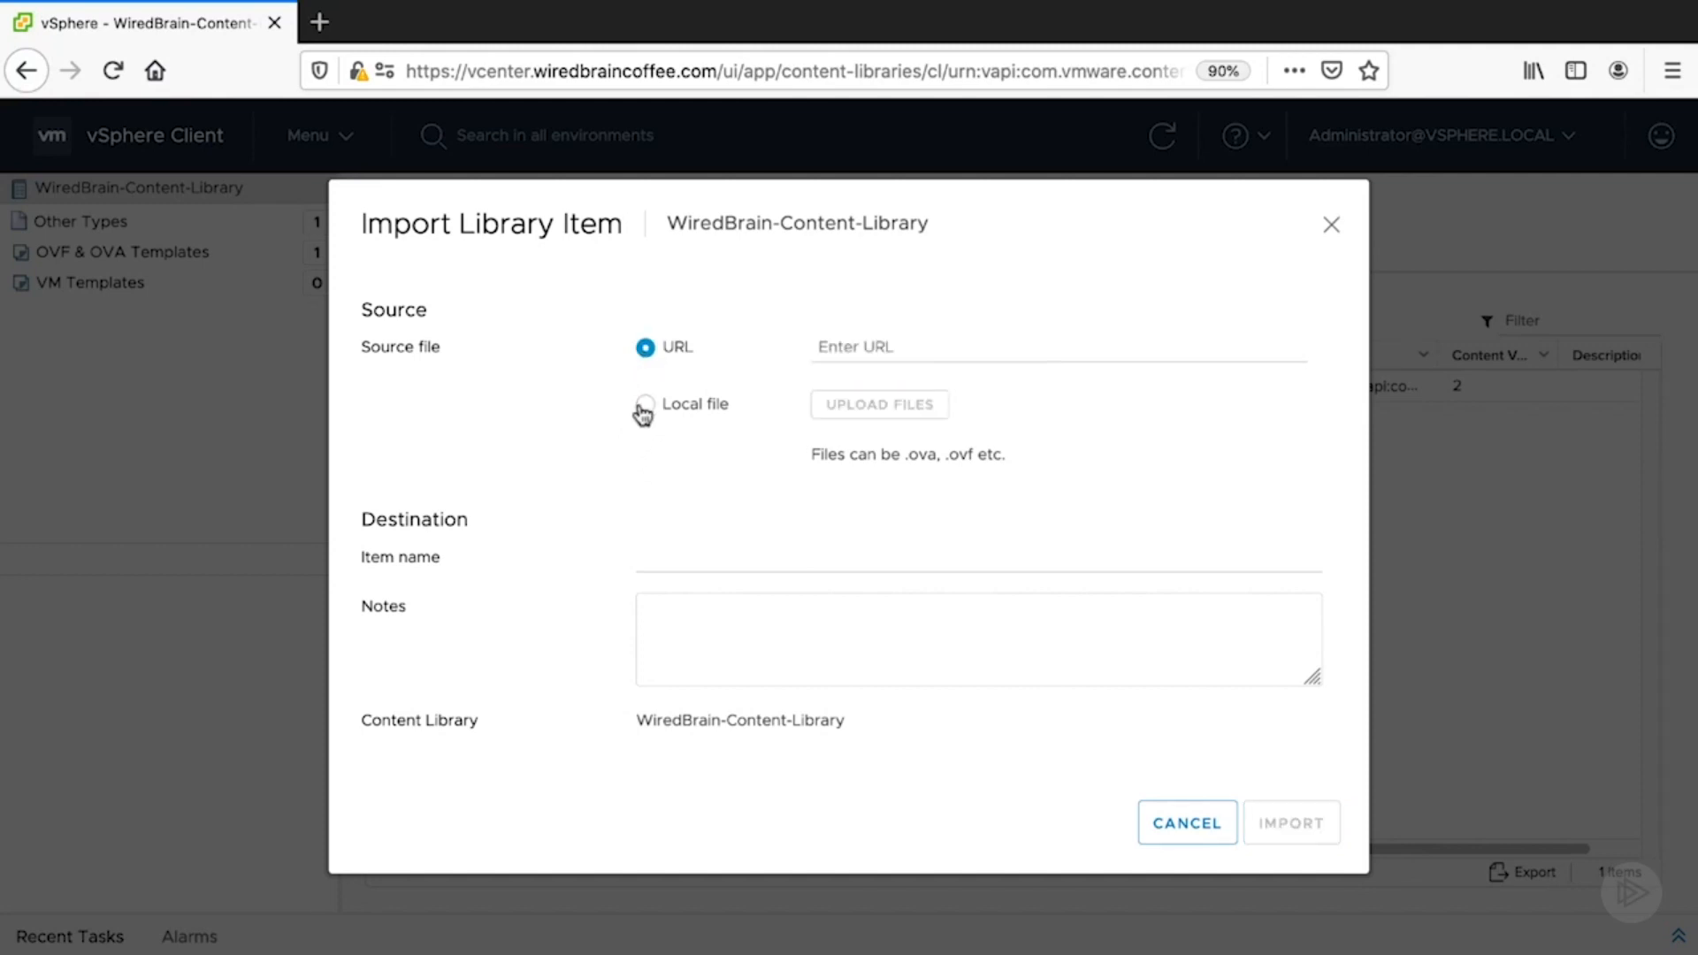
left_click(645, 406)
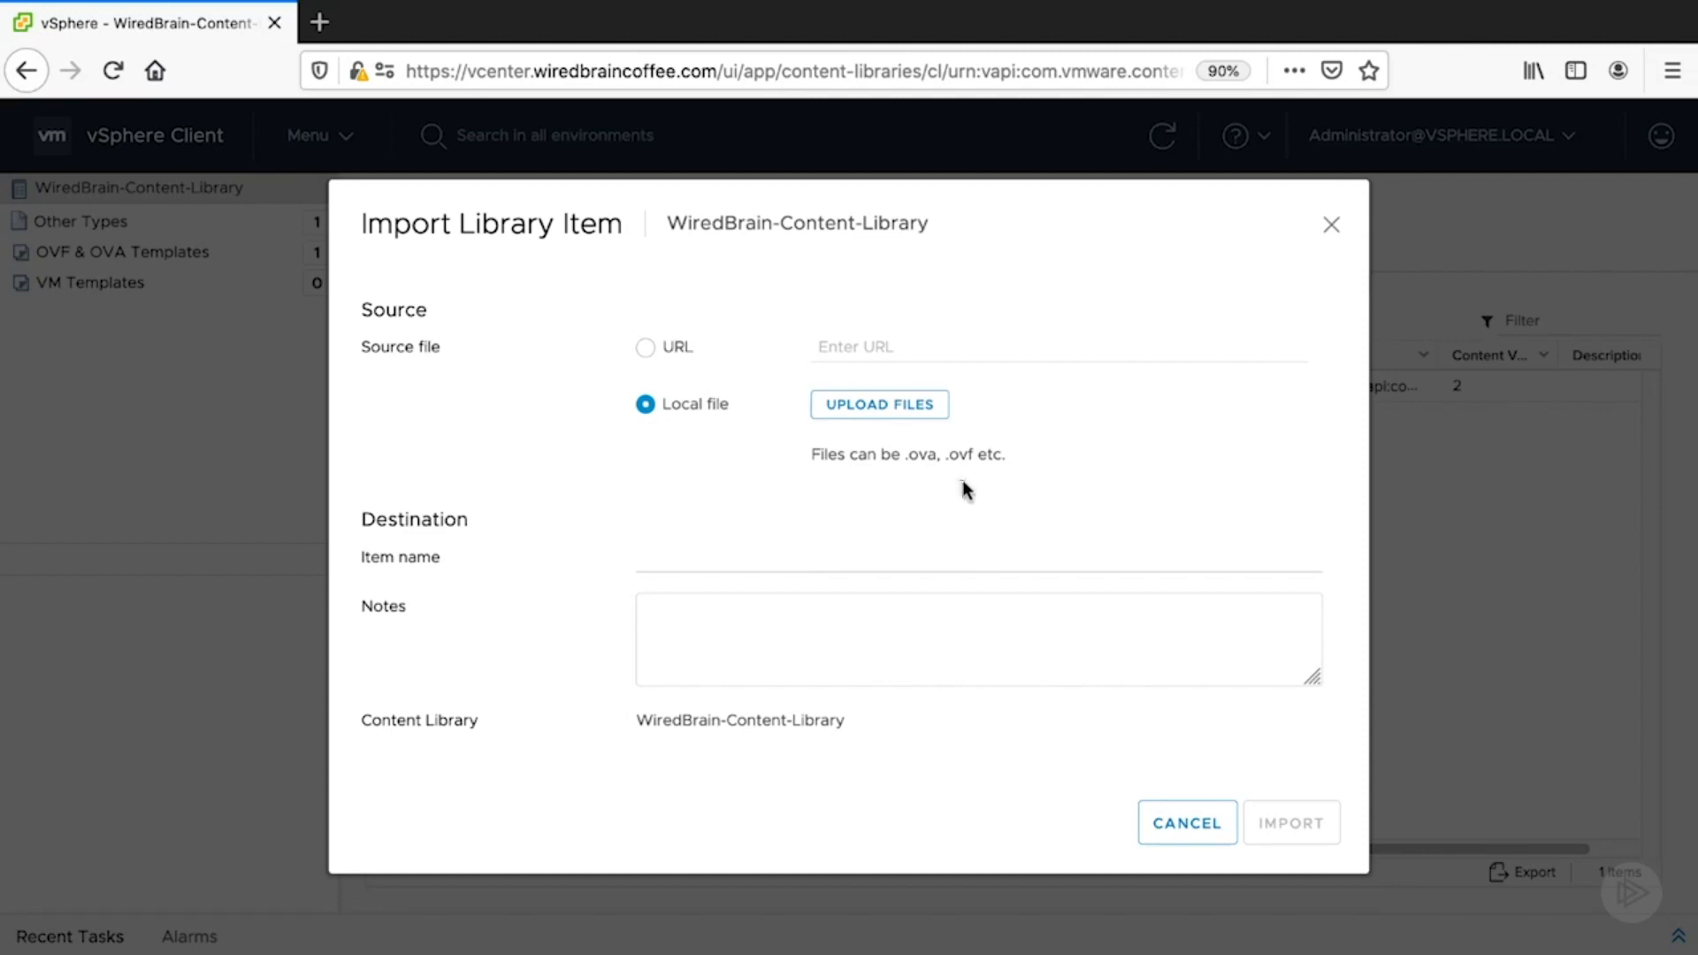
left_click(1167, 823)
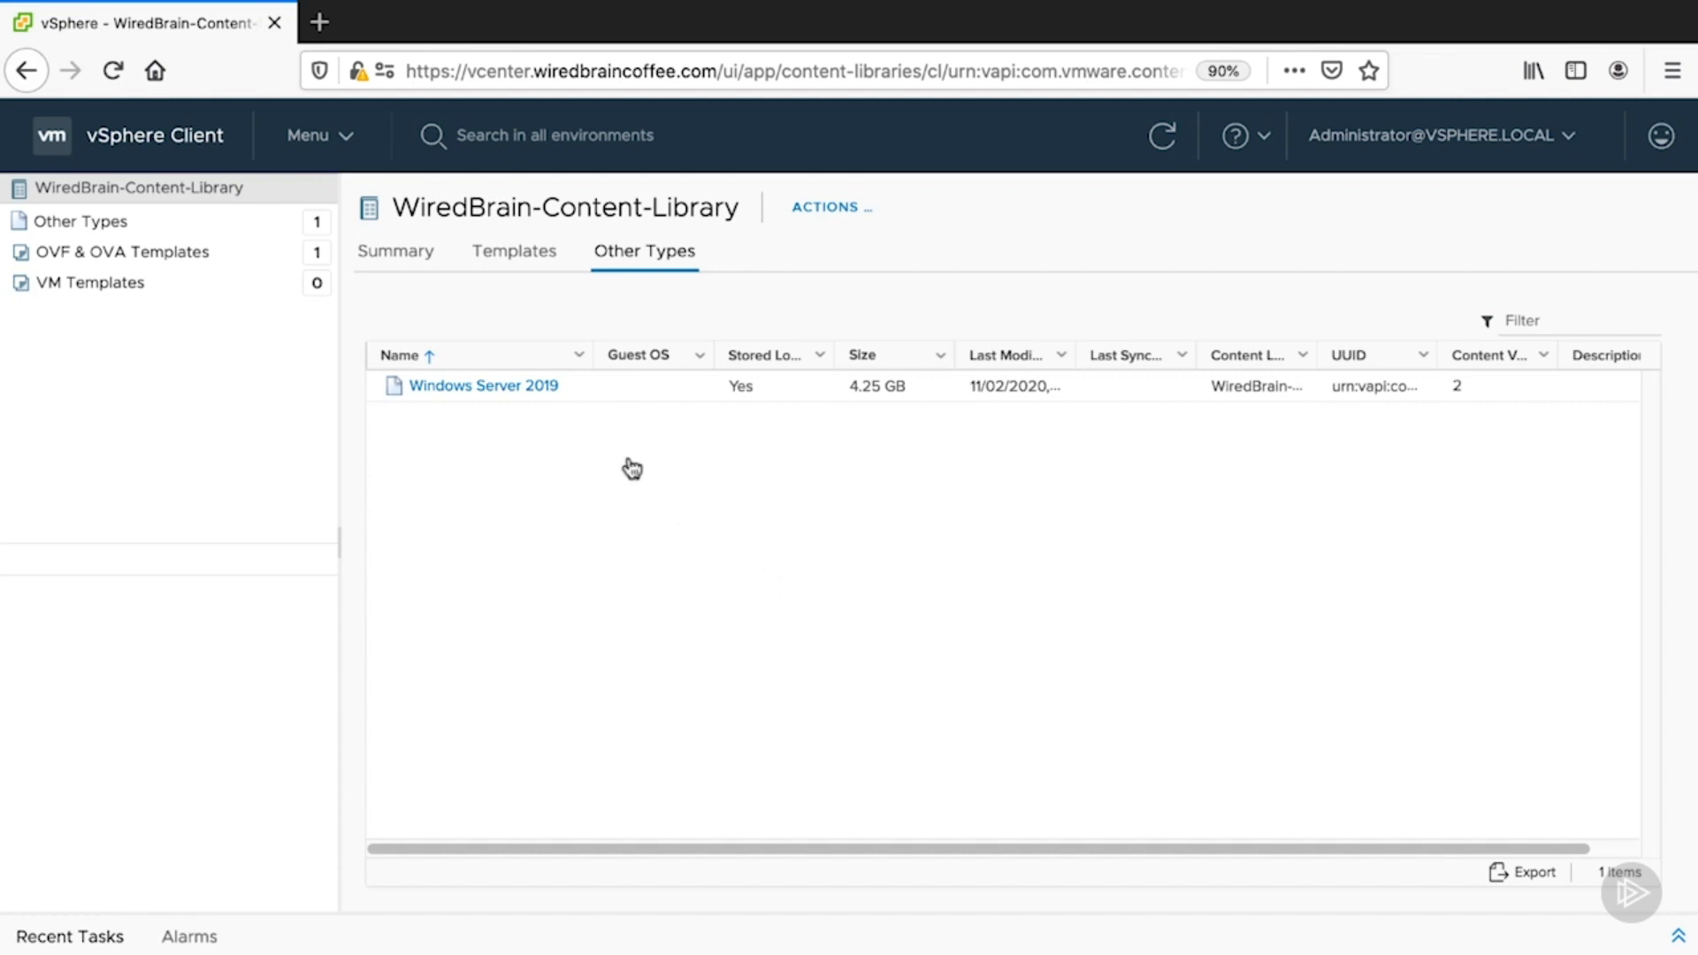
left_click(320, 137)
left_click(357, 314)
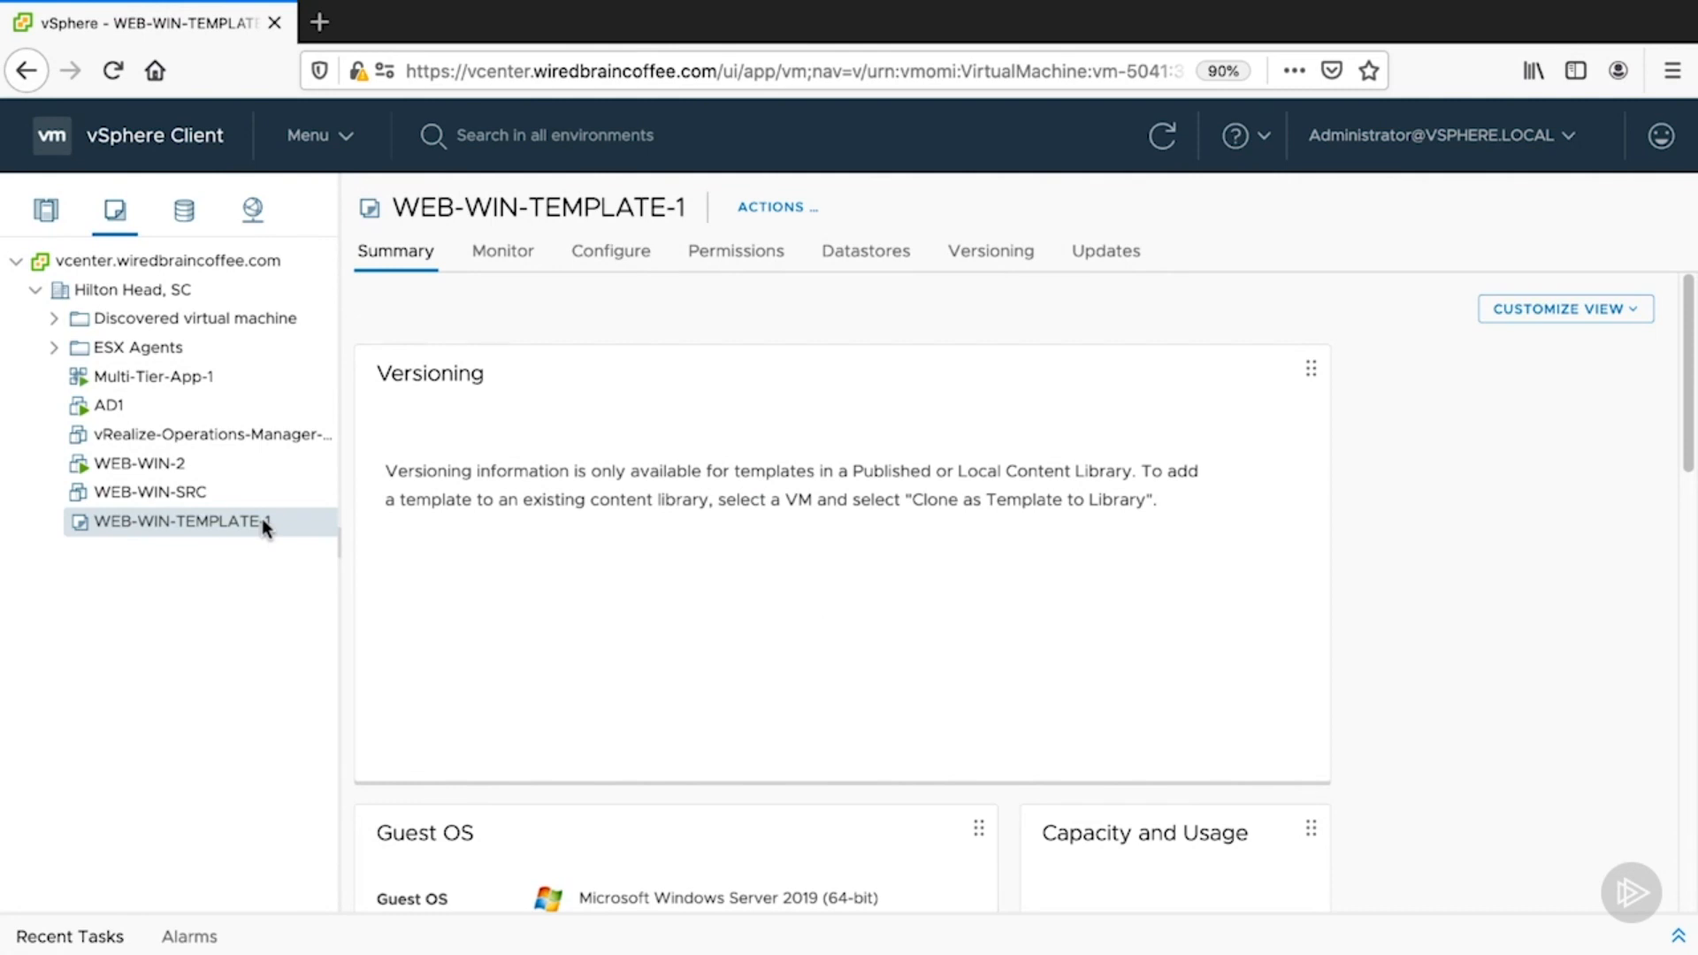
- Select WEB-WIN-SRC and bring up its Clone submenu options
left_click(227, 493)
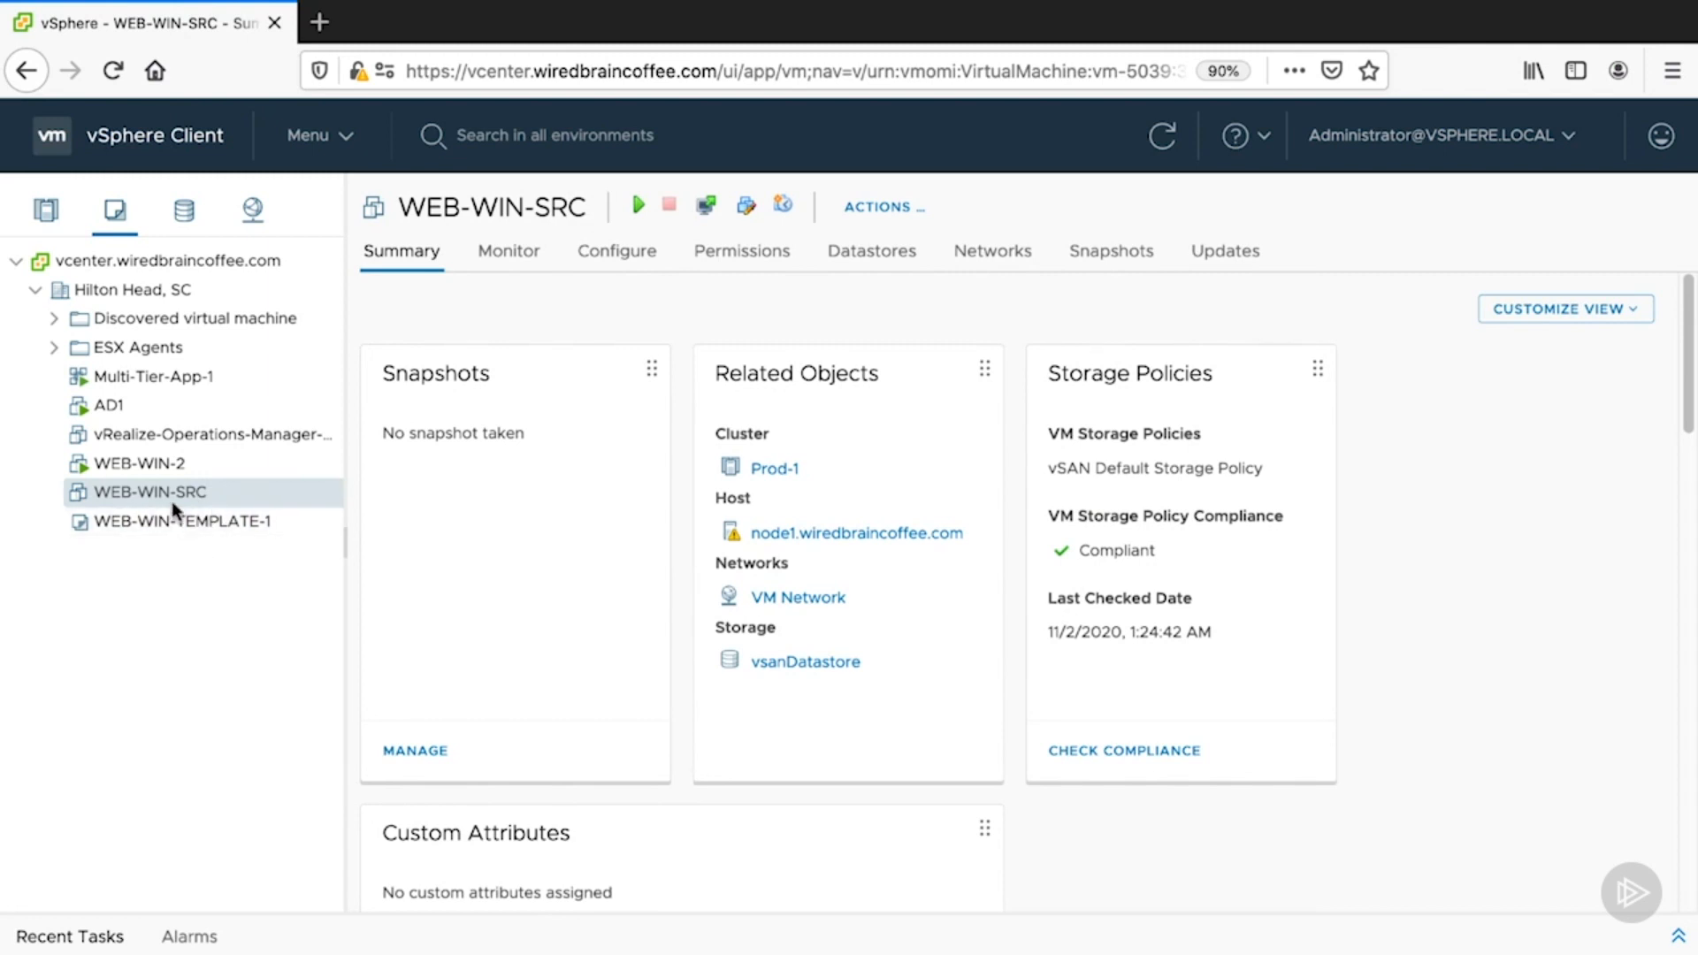
right_click(161, 491)
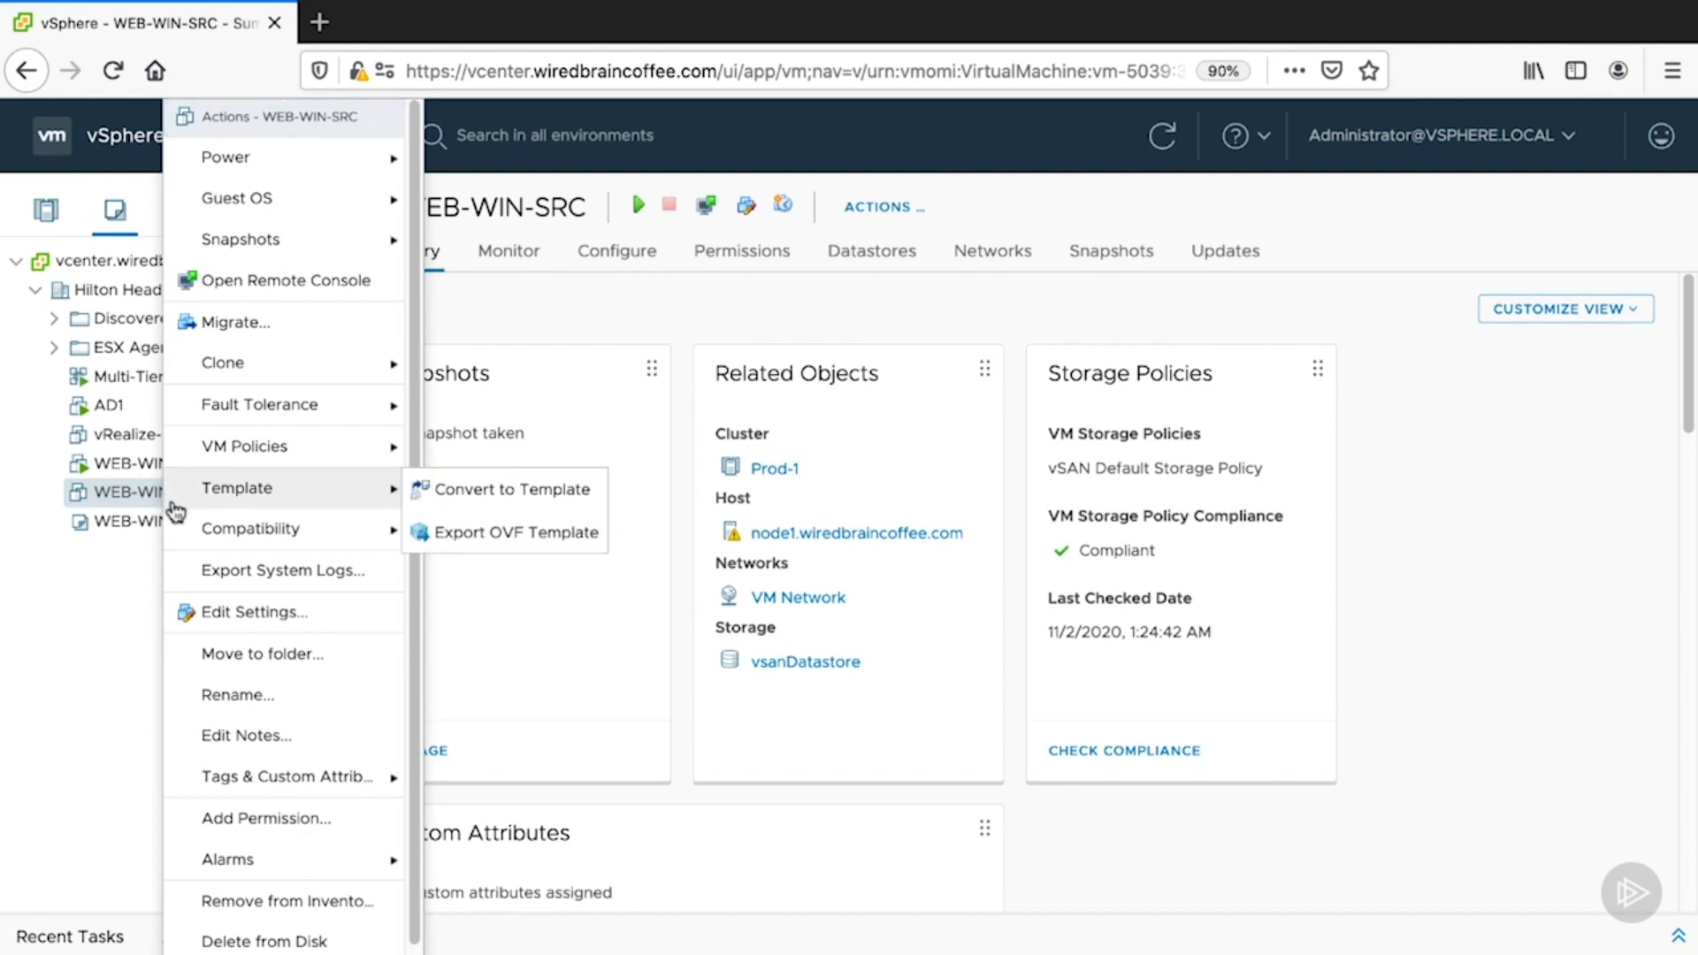
mouse_move(330, 363)
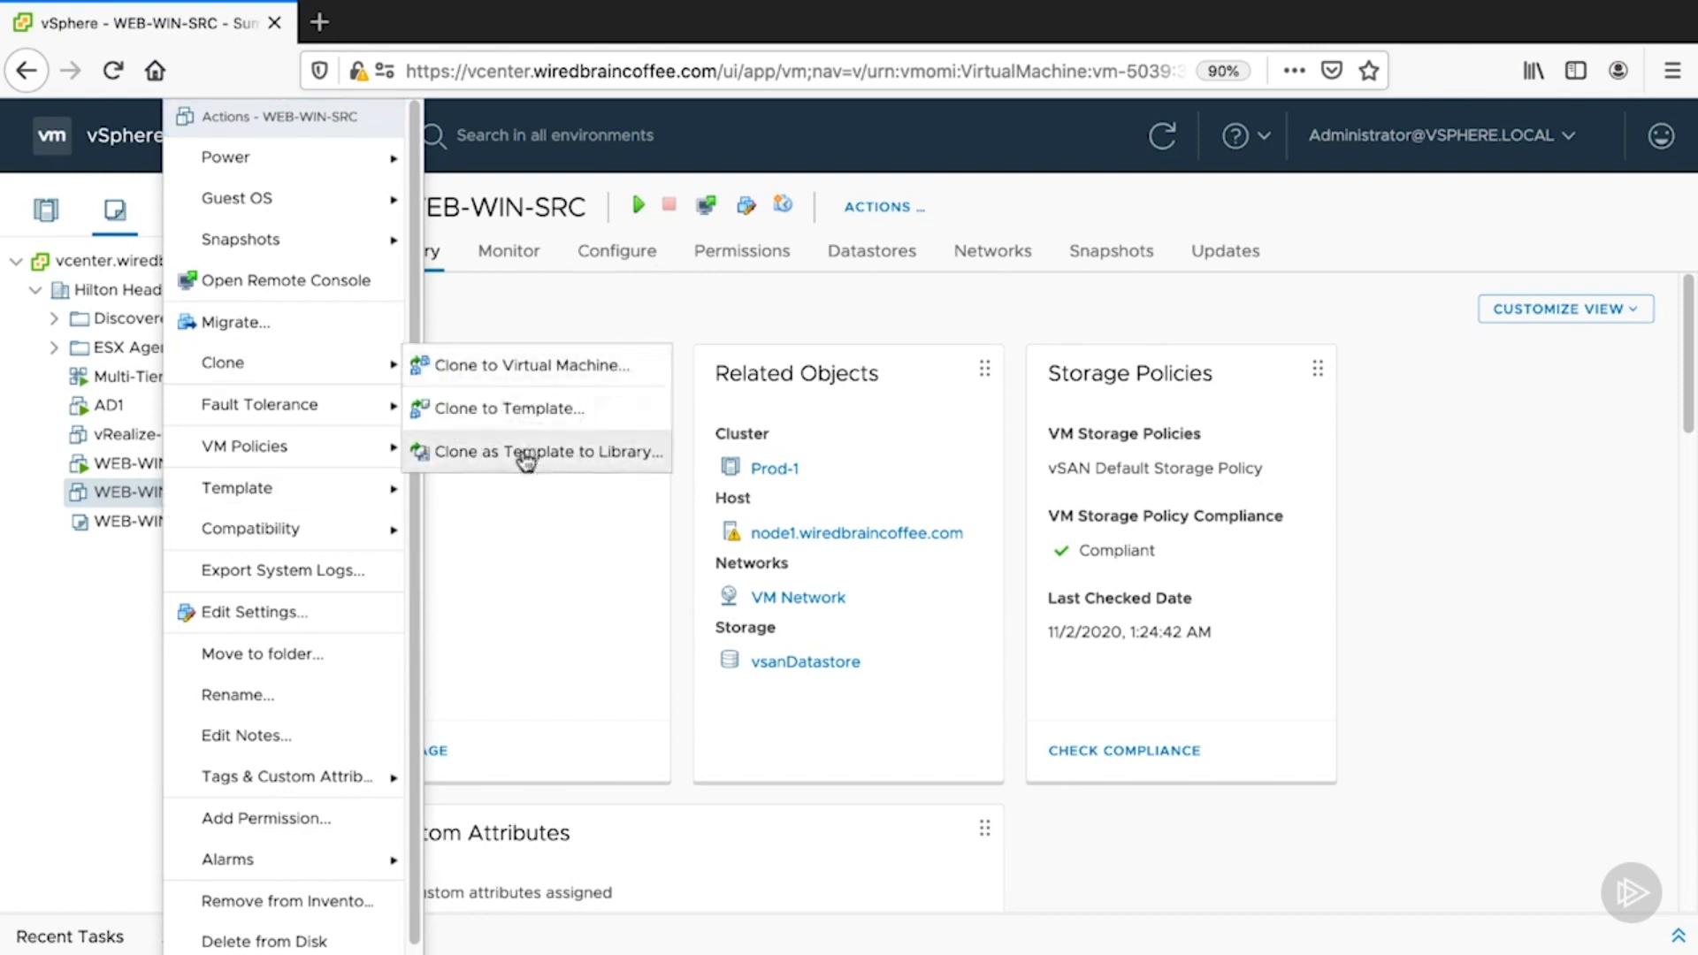
- Start cloning WEB-WIN-SRC as a library template named WEB-WIN-TEMPLATE-2
left_click(587, 461)
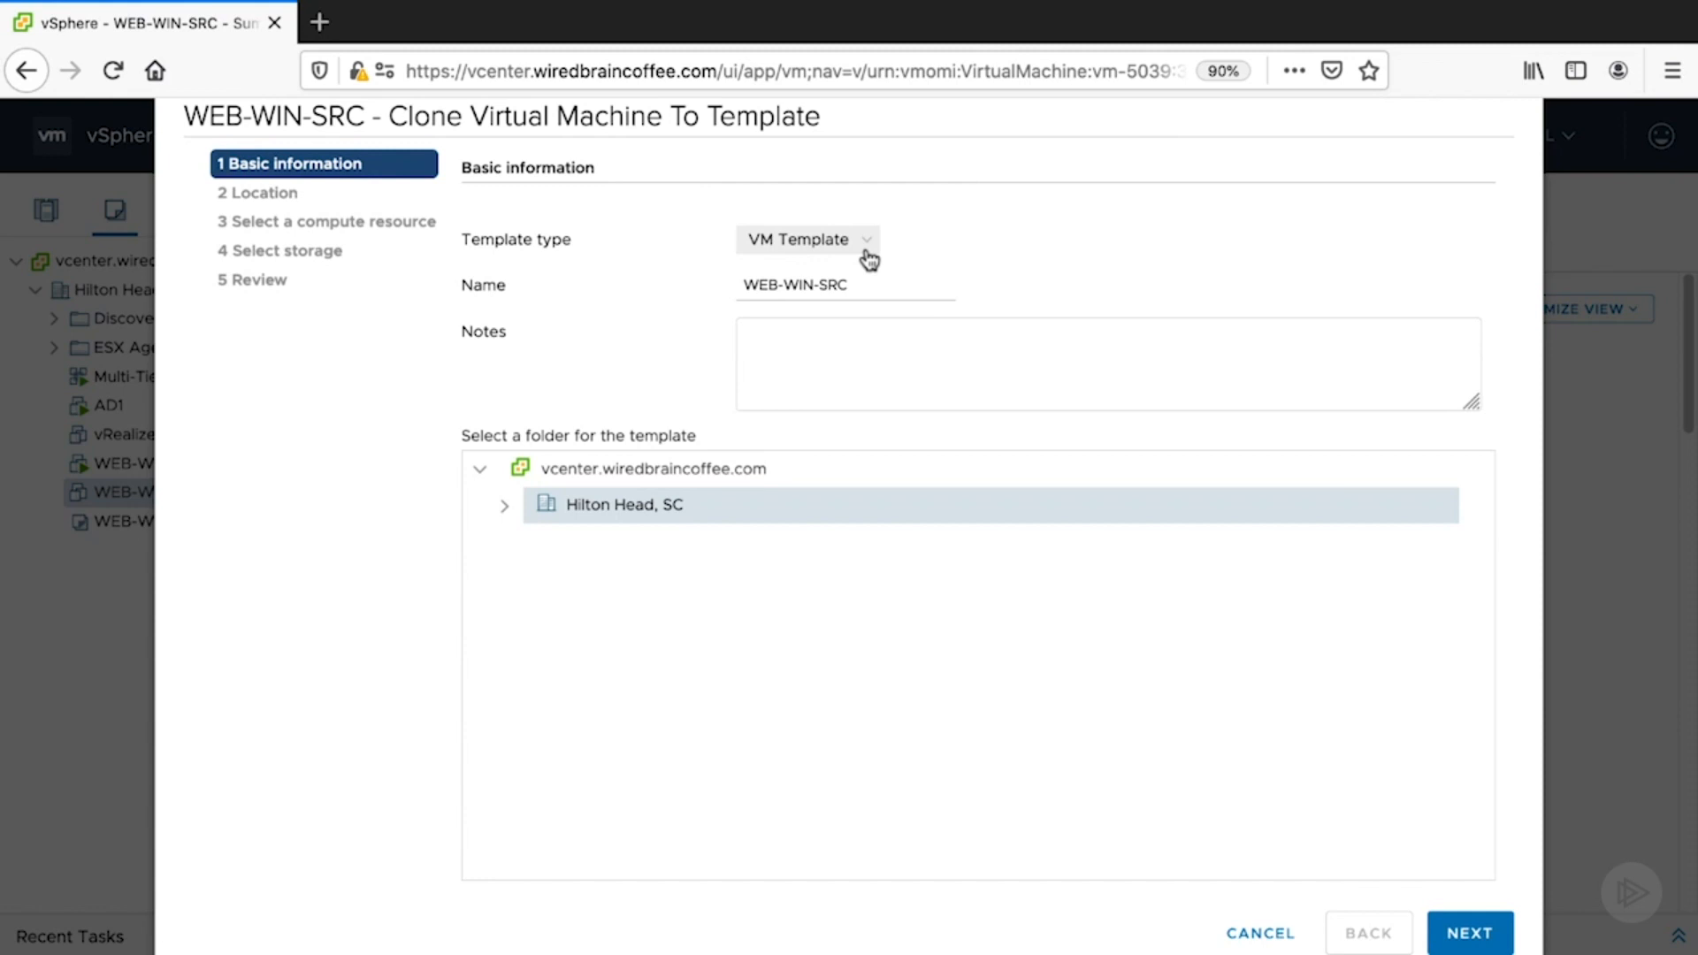
double_click(864, 284)
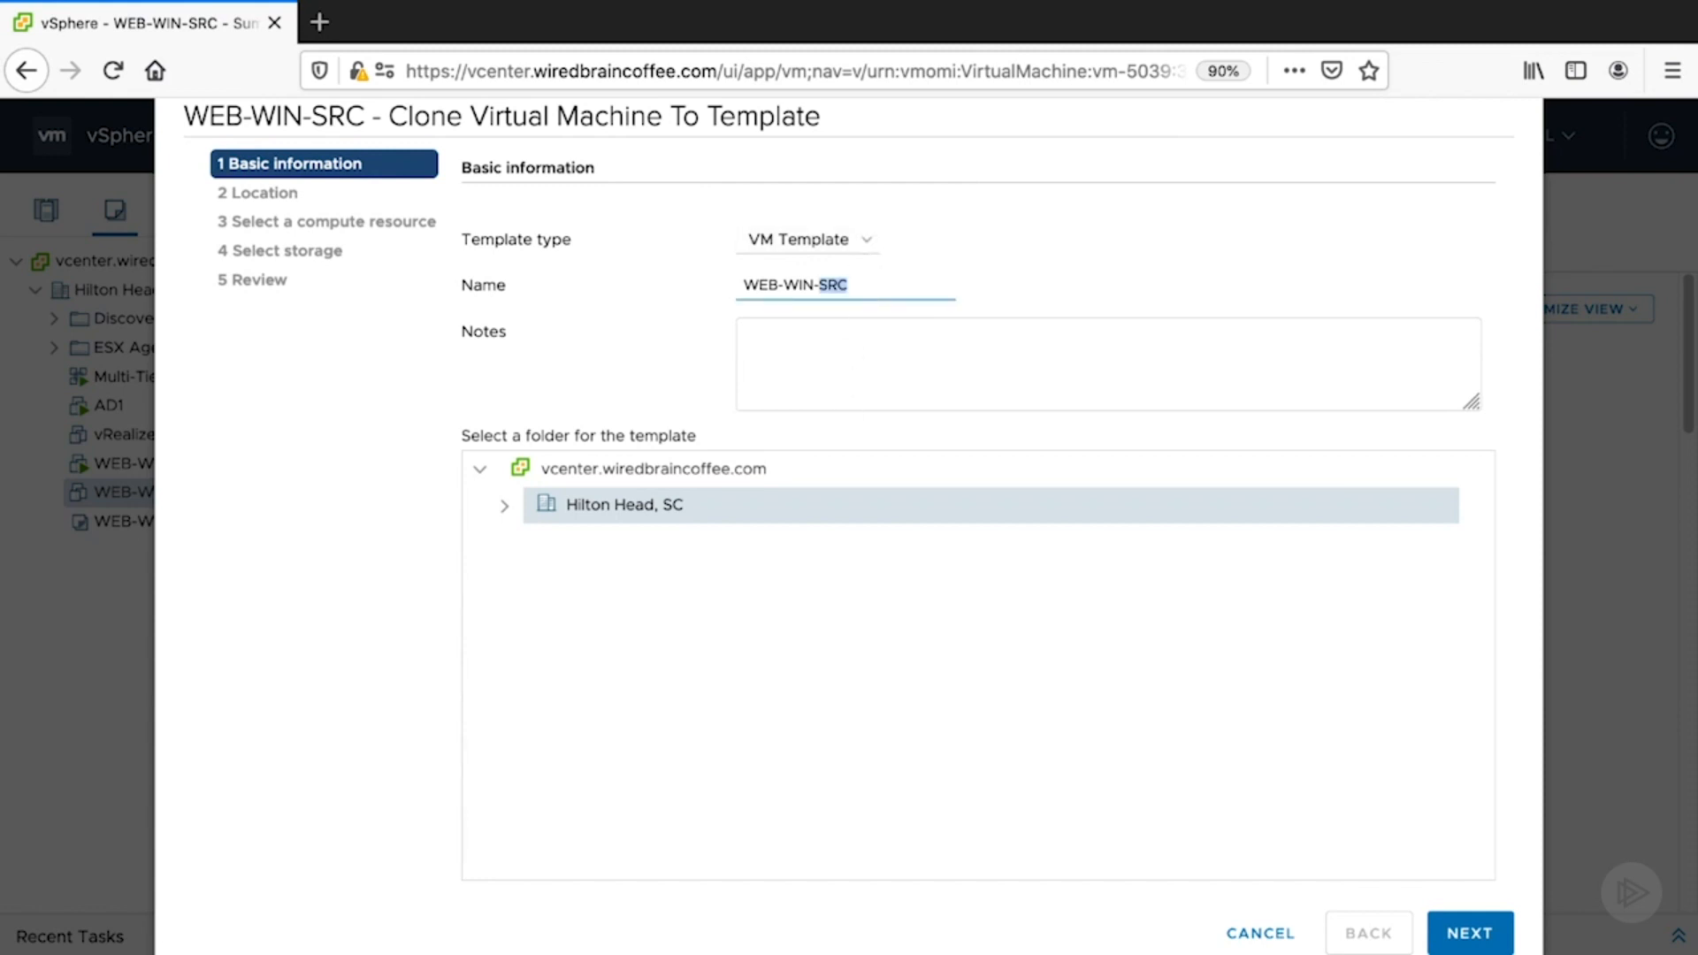
type("TEMPLATE-2")
left_click(1493, 936)
- Target WiredBrain-Content-Library, the Prod-1 cluster and vsanDatastore, then finish the clone
left_click(488, 322)
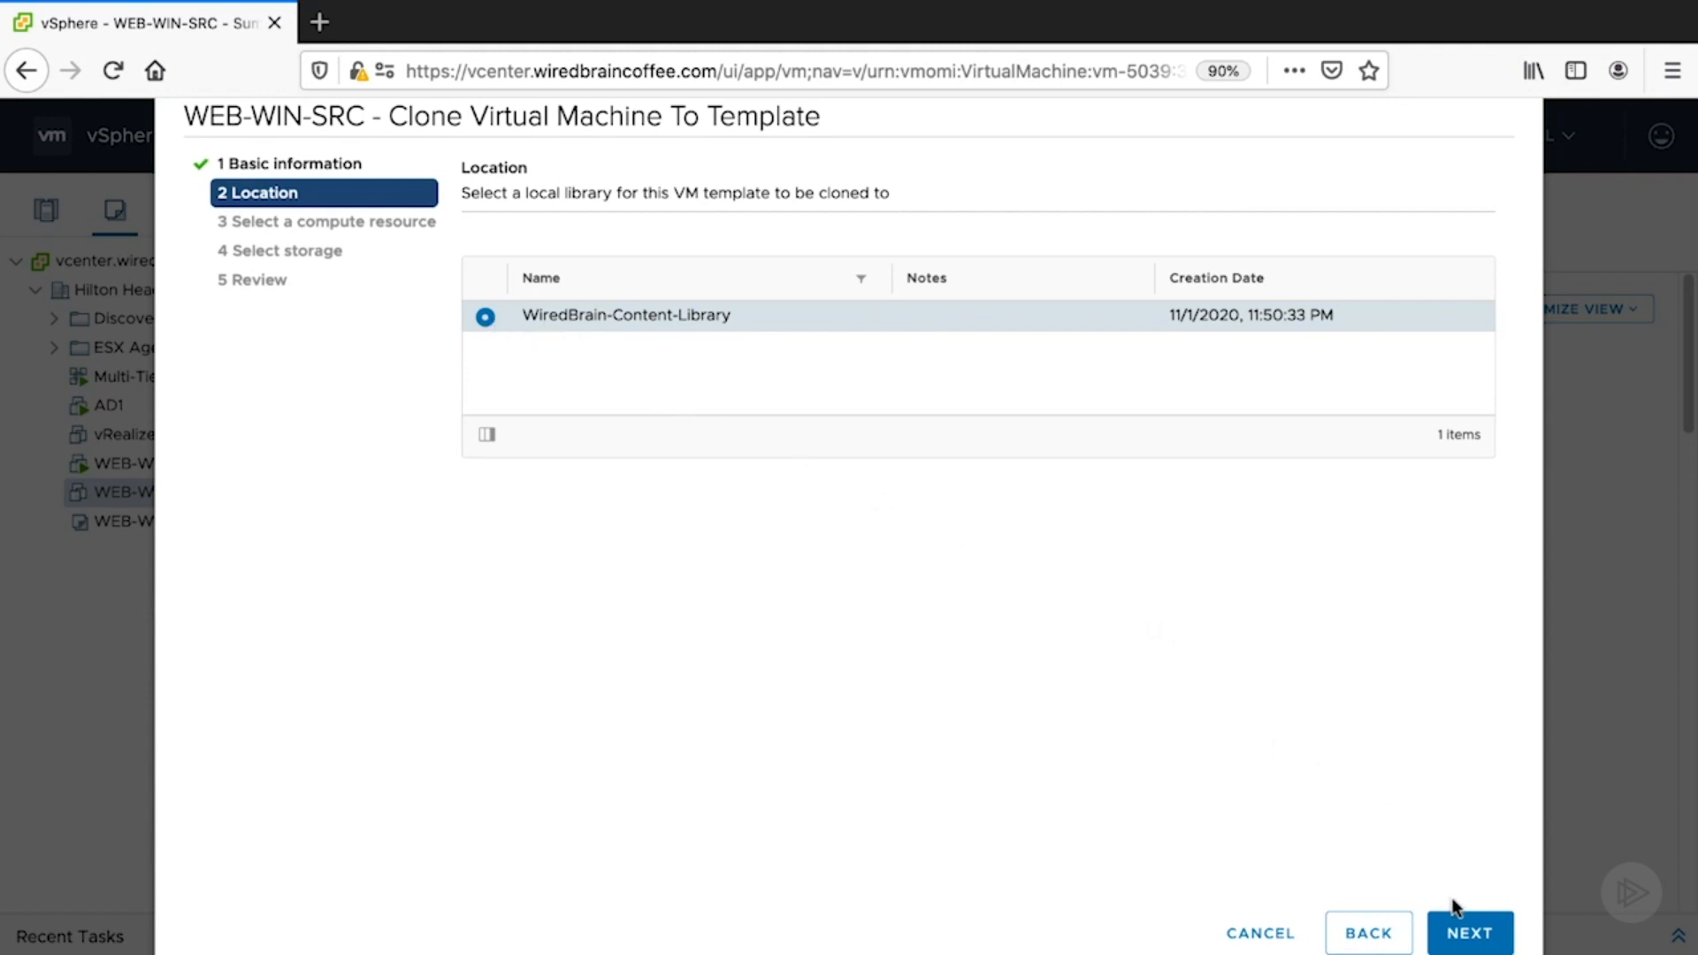
left_click(1465, 936)
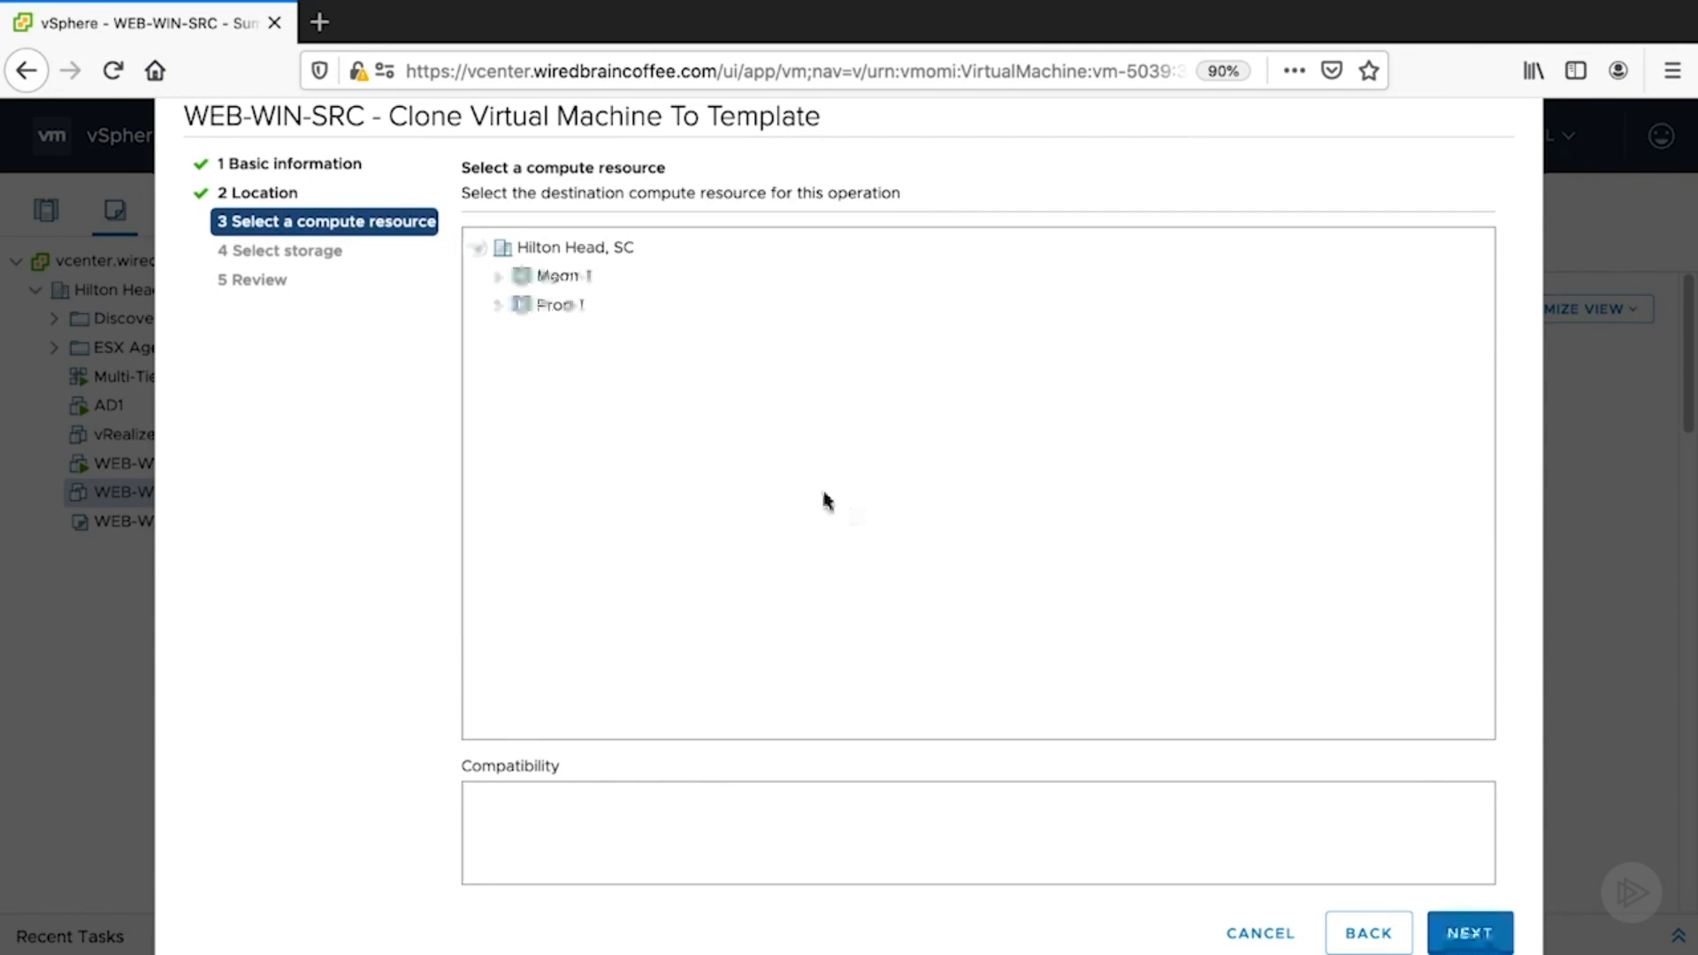
left_click(537, 307)
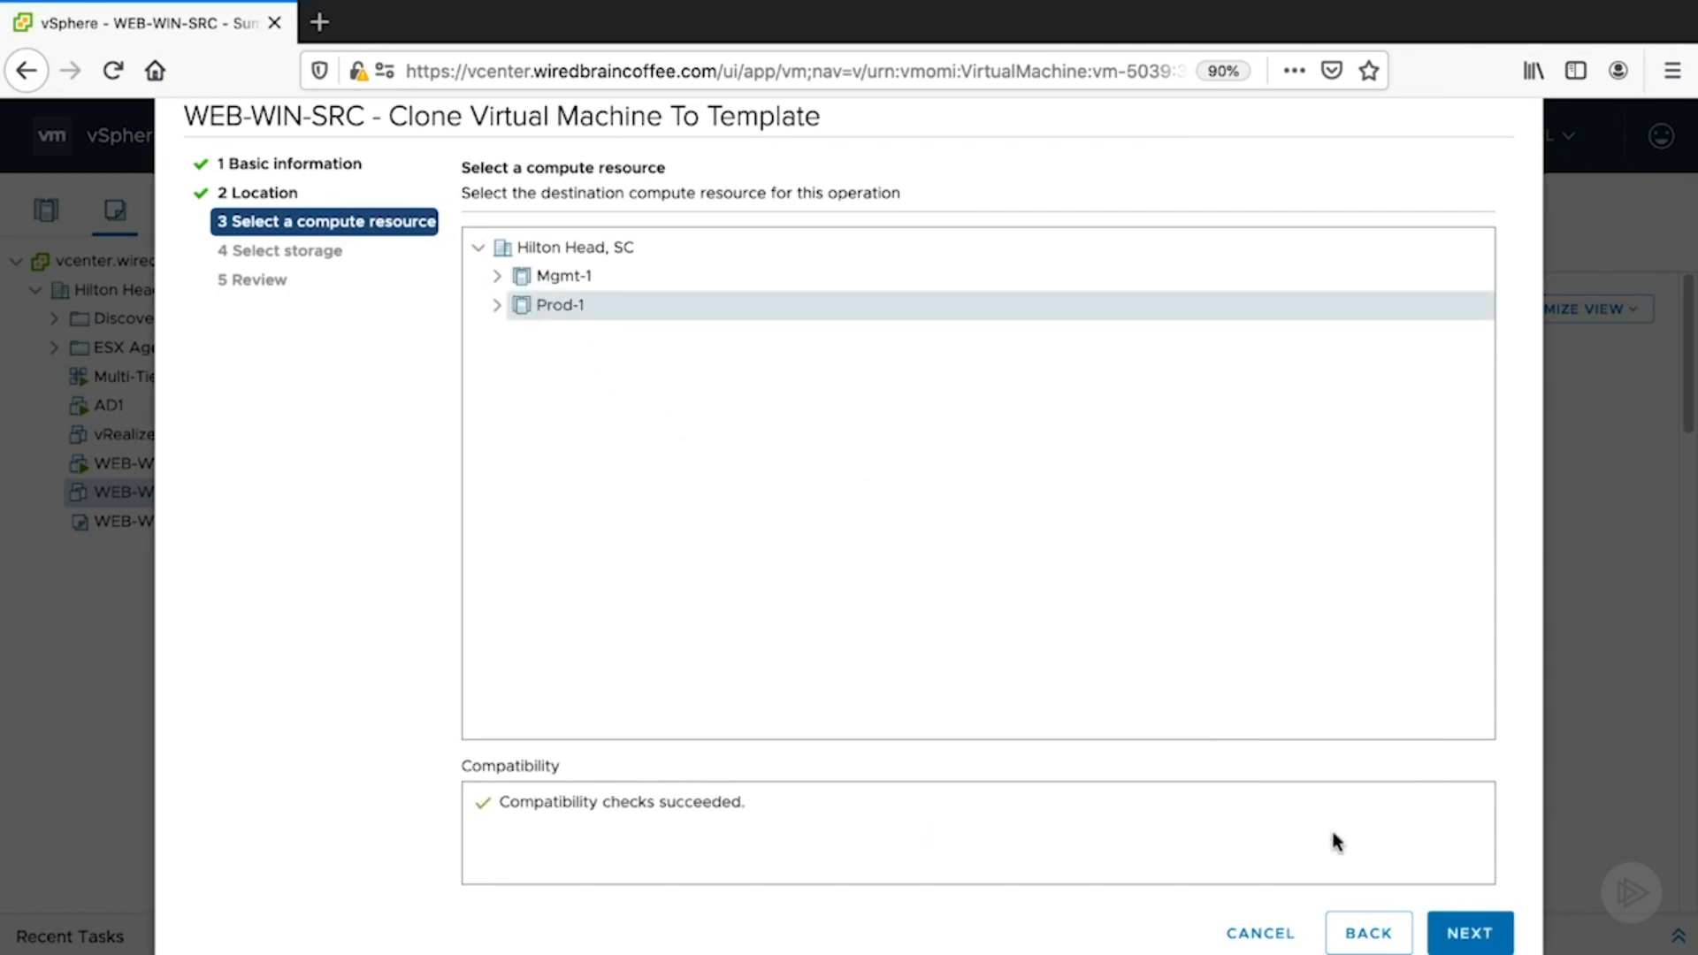
left_click(1460, 934)
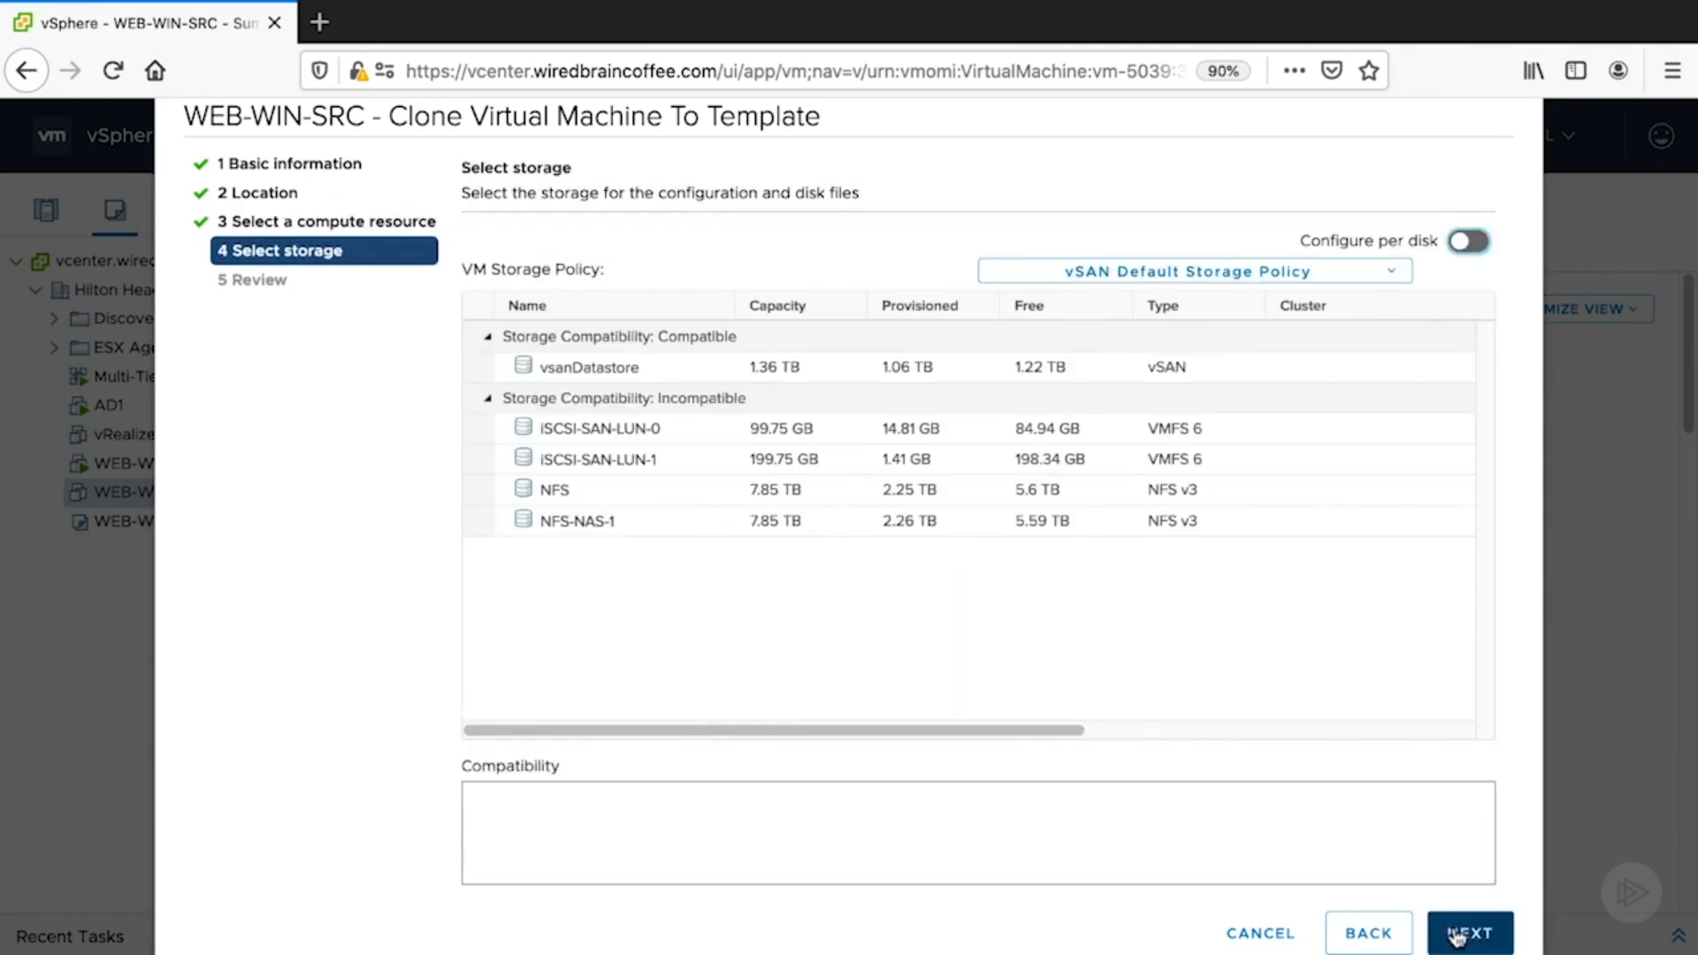
left_click(532, 372)
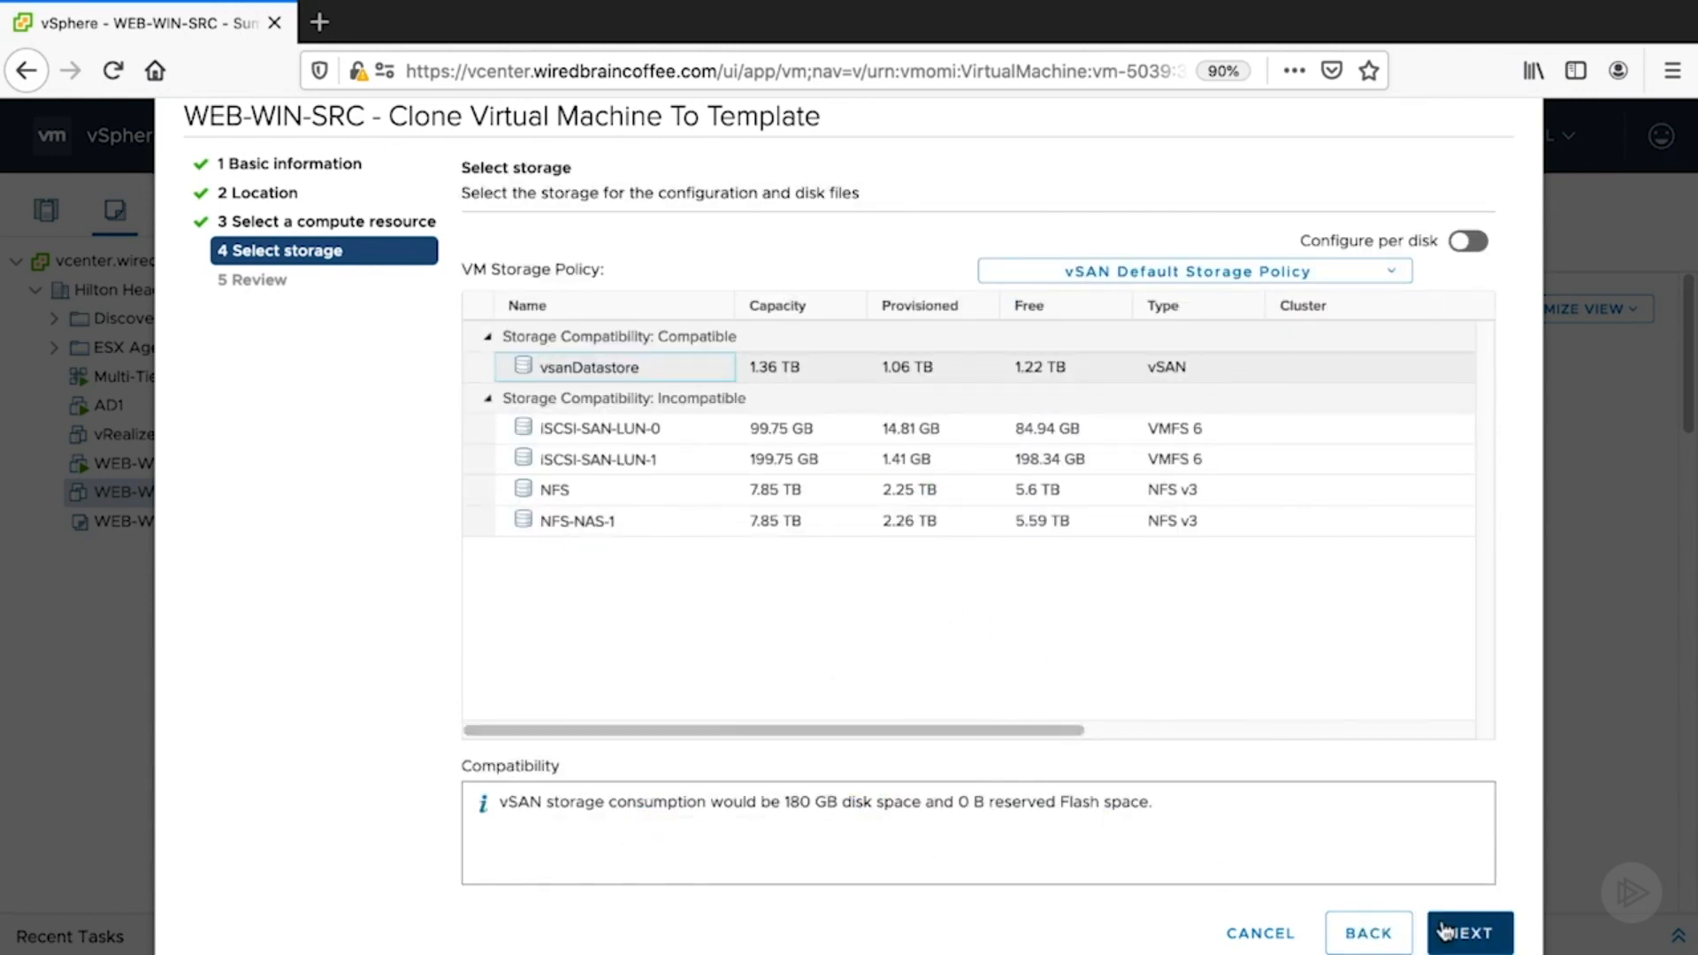
left_click(1445, 932)
left_click(1462, 933)
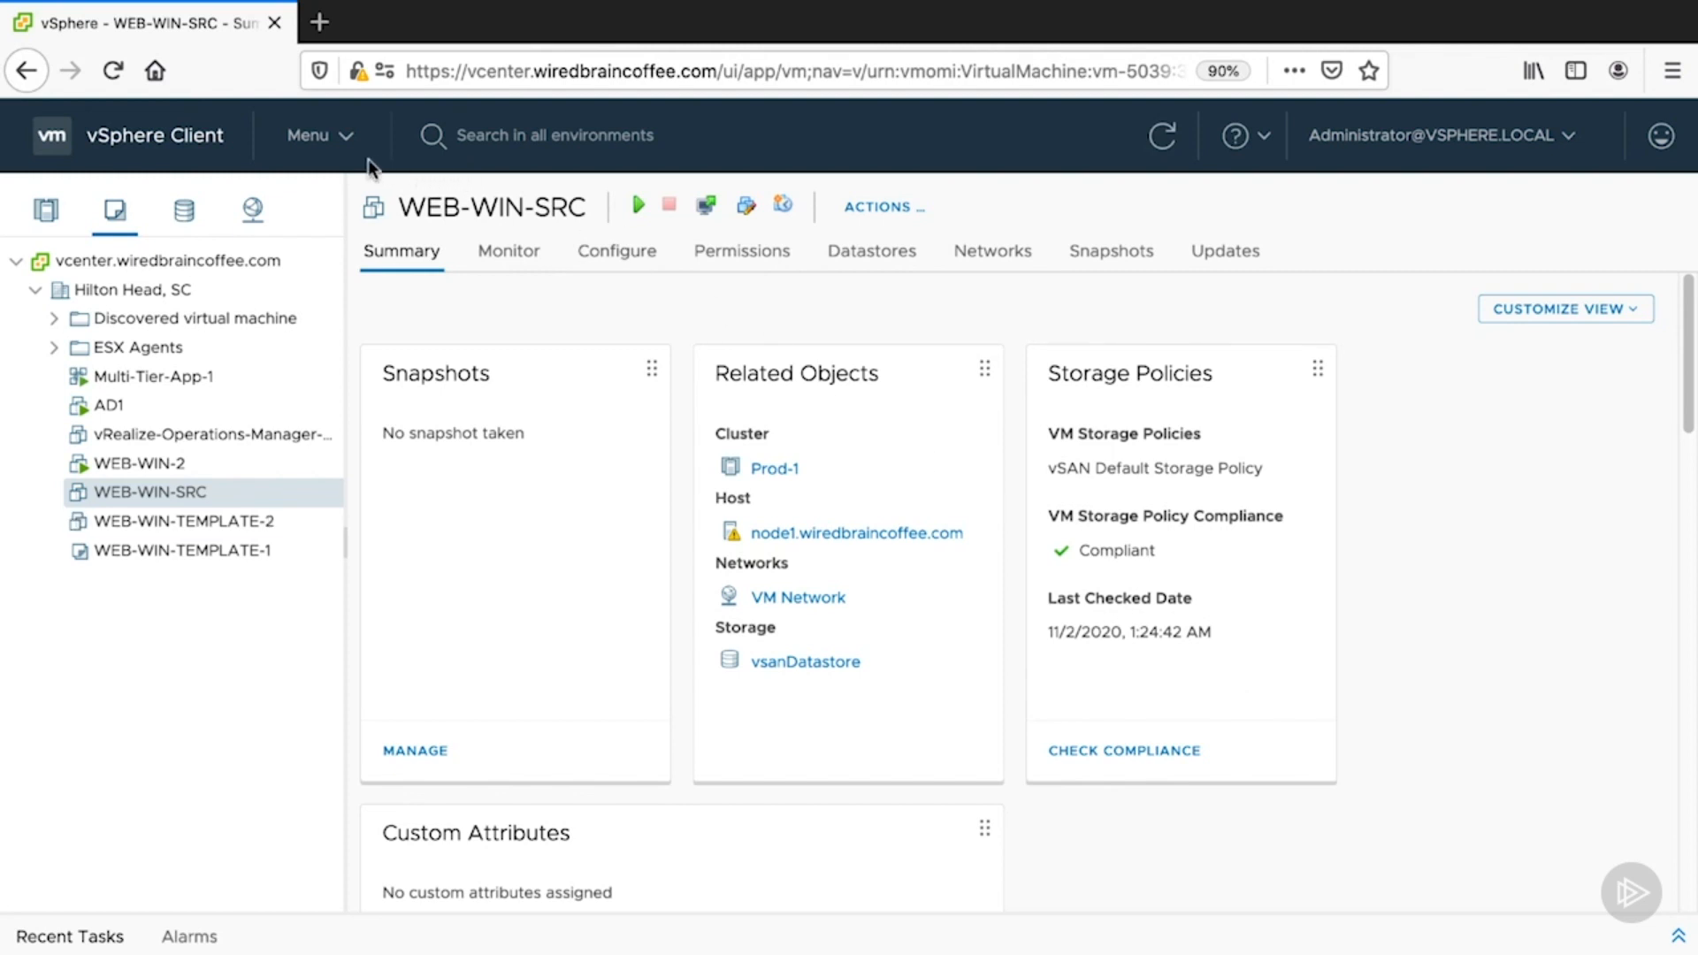
- Show the VM templates listed in WiredBrain-Content-Library
left_click(334, 141)
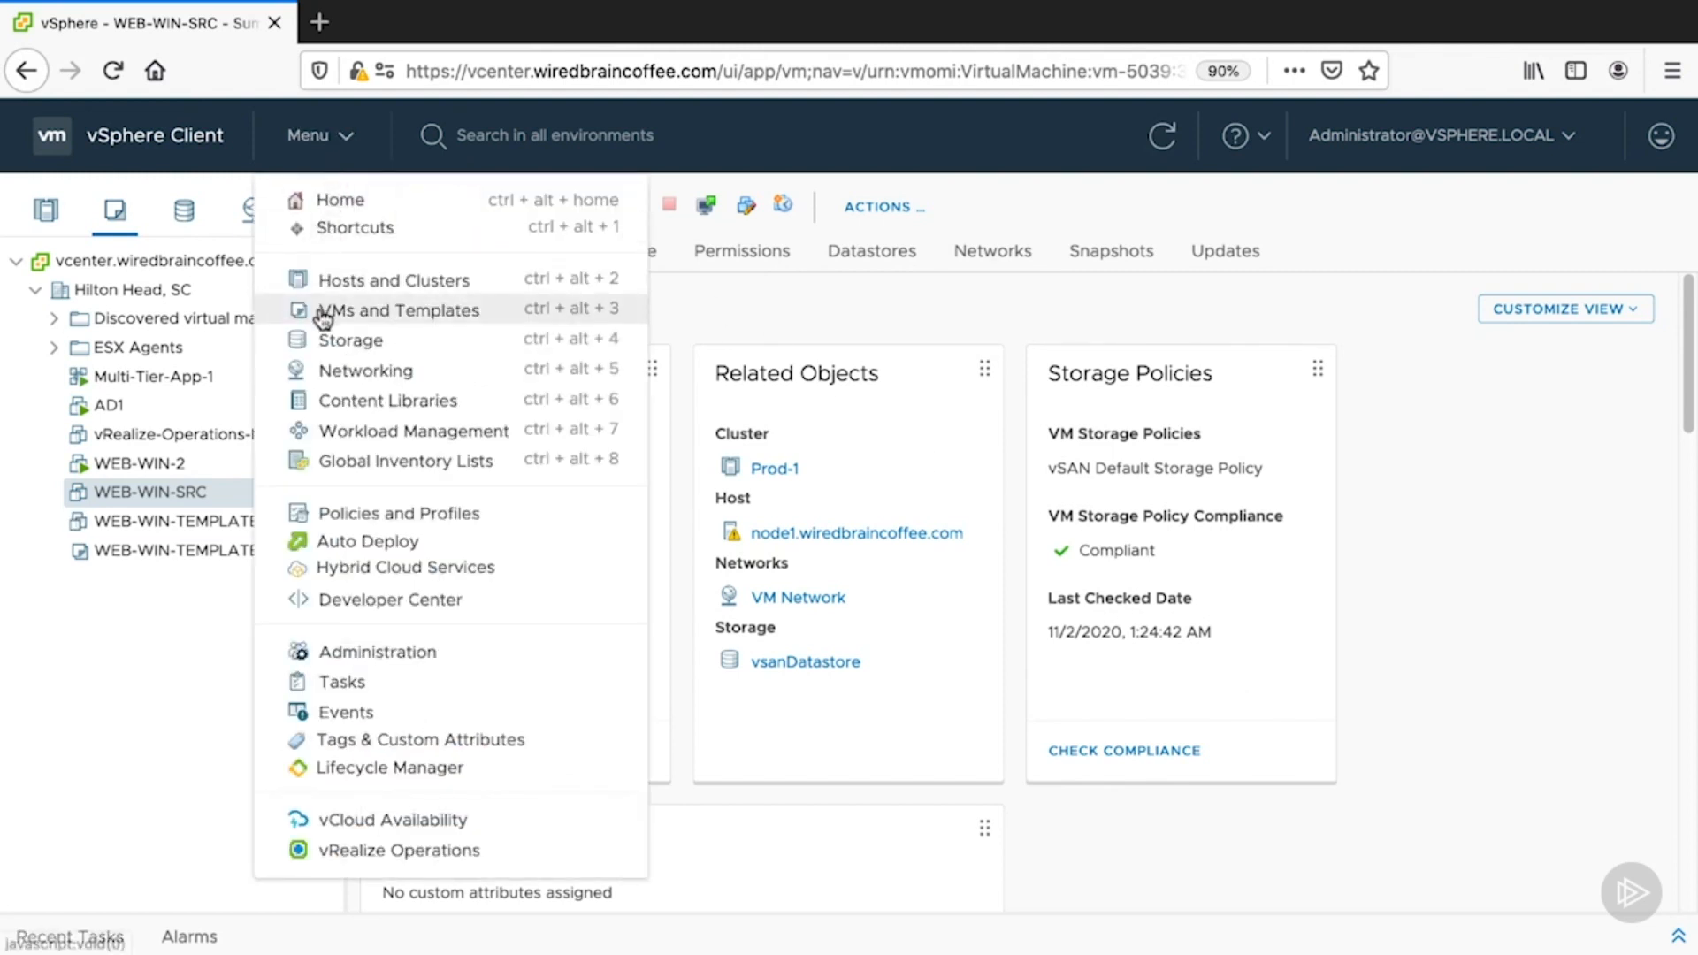
left_click(283, 400)
left_click(424, 336)
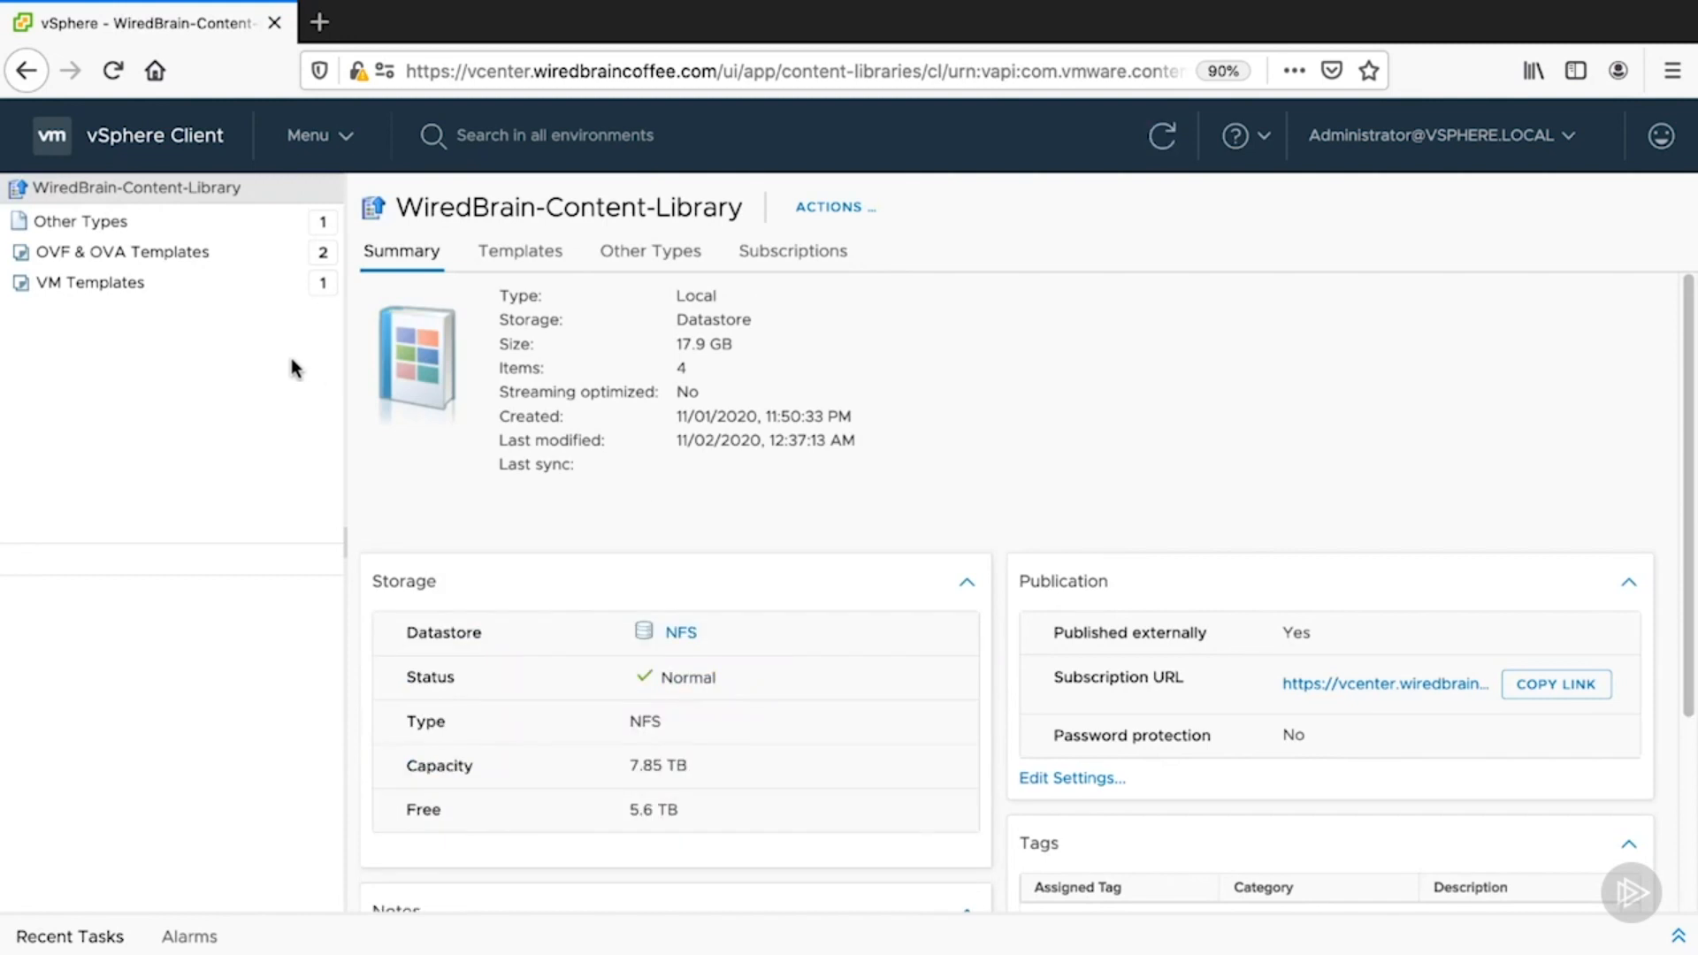
left_click(283, 283)
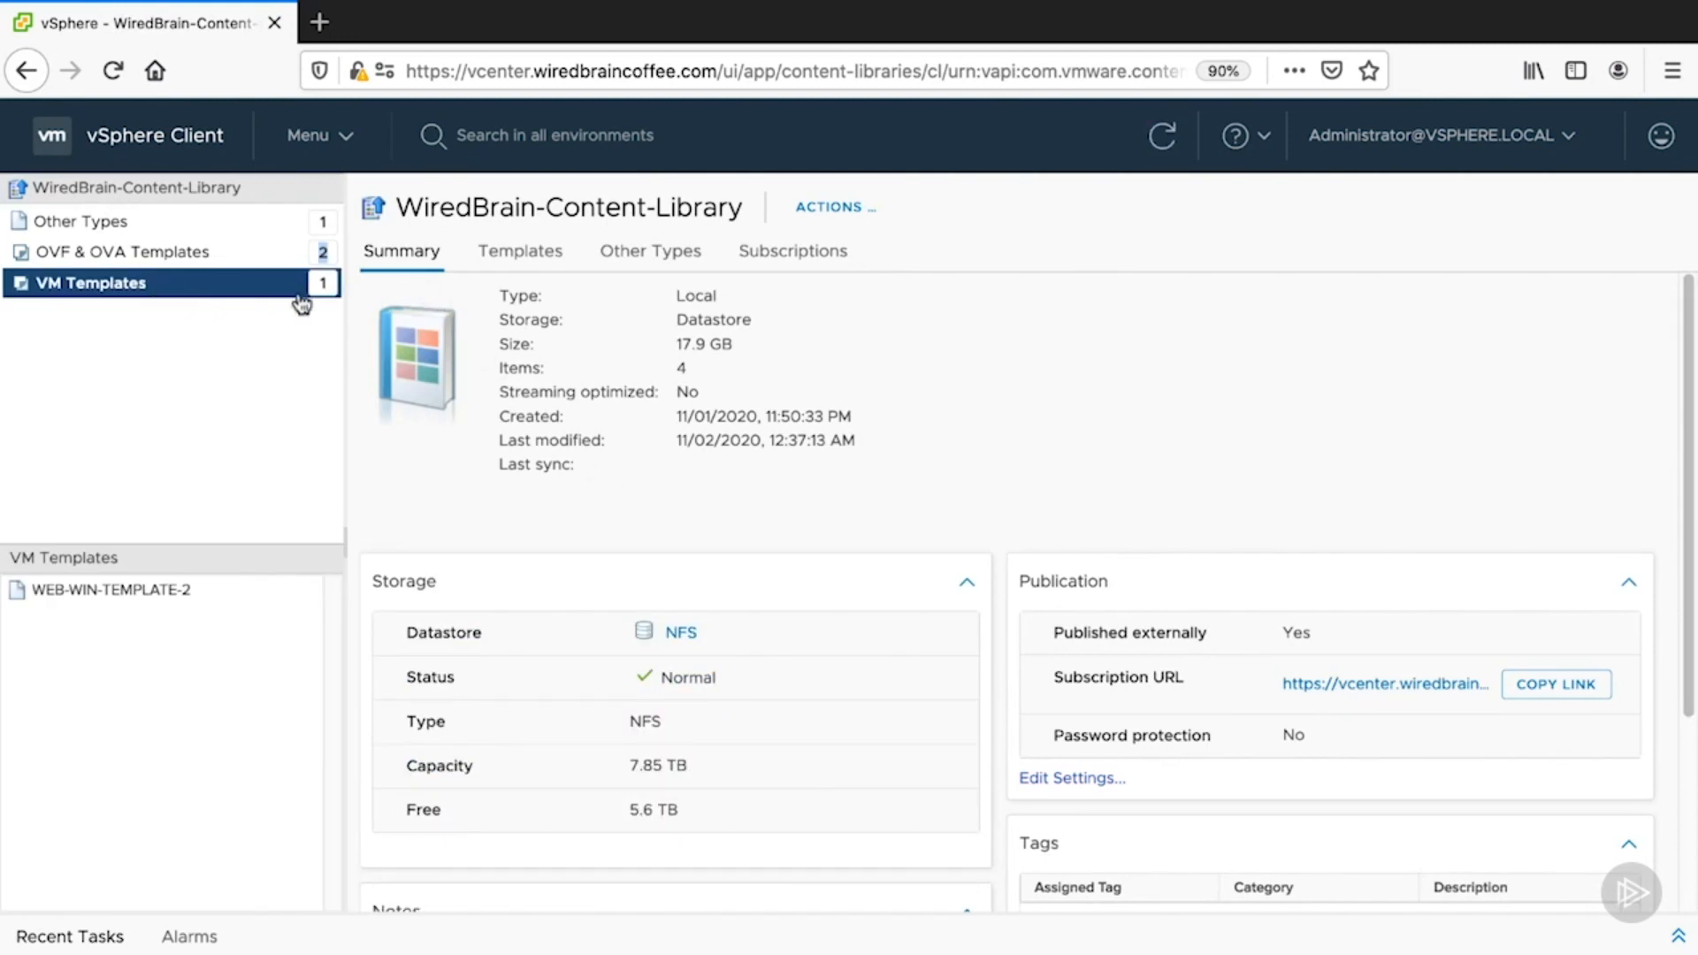
left_click(517, 254)
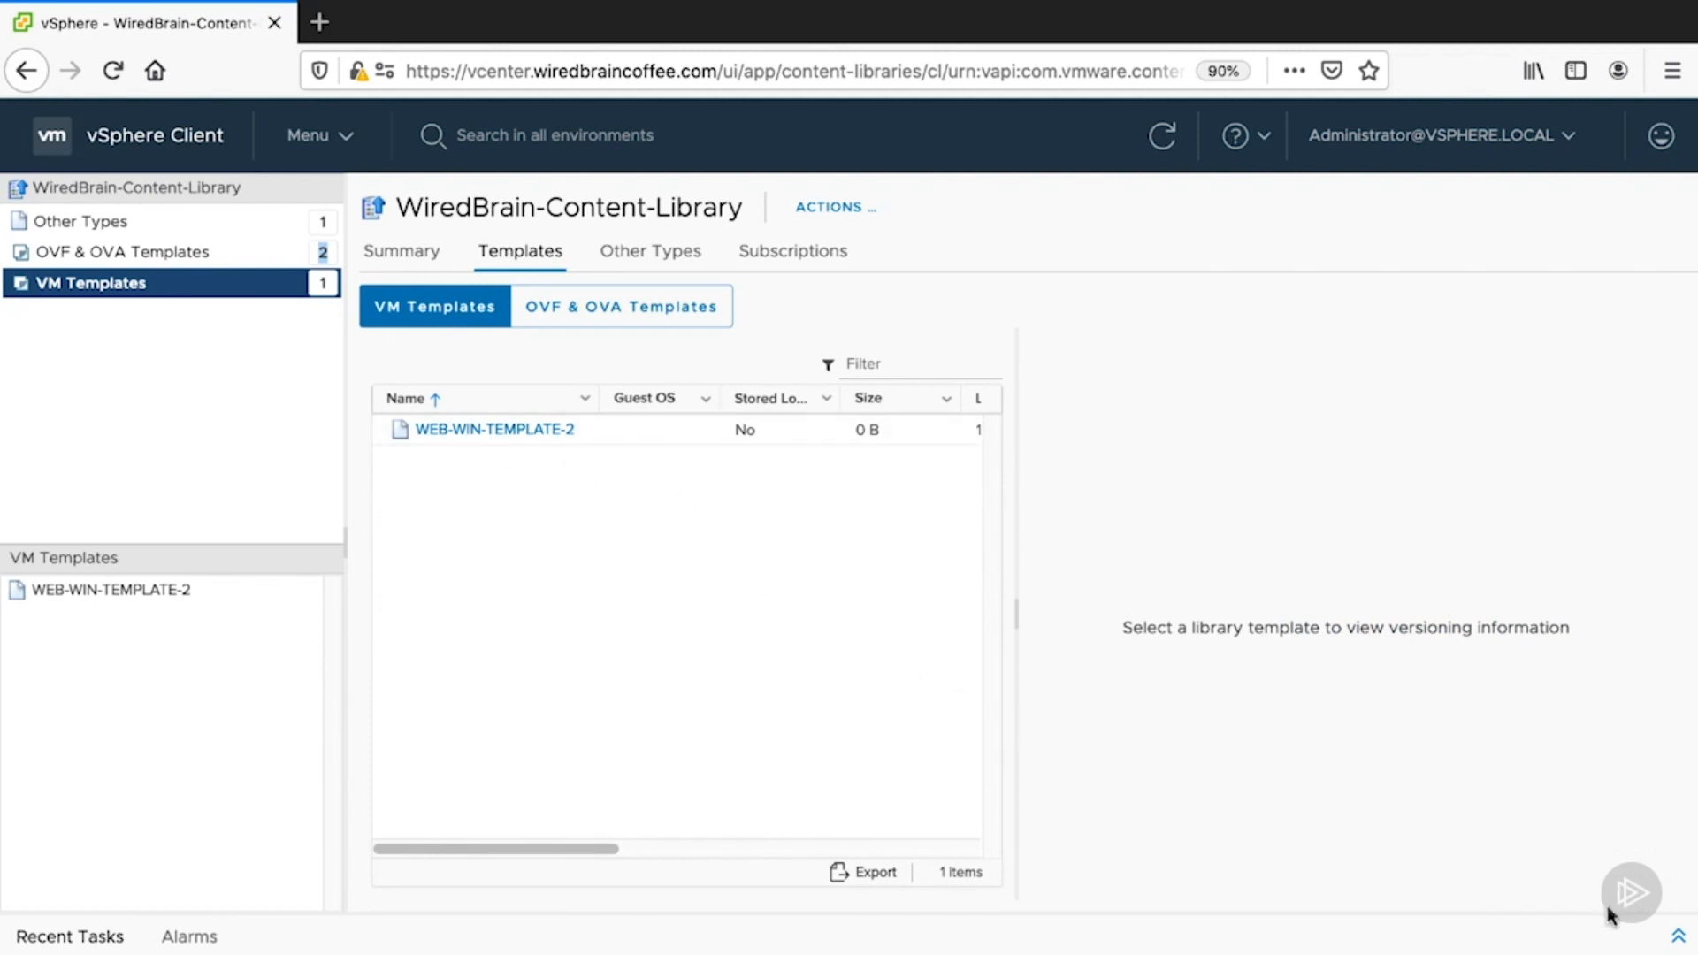
- Check the Recent Tasks progress, then open WEB-WIN-TEMPLATE-2's details
left_click(1679, 936)
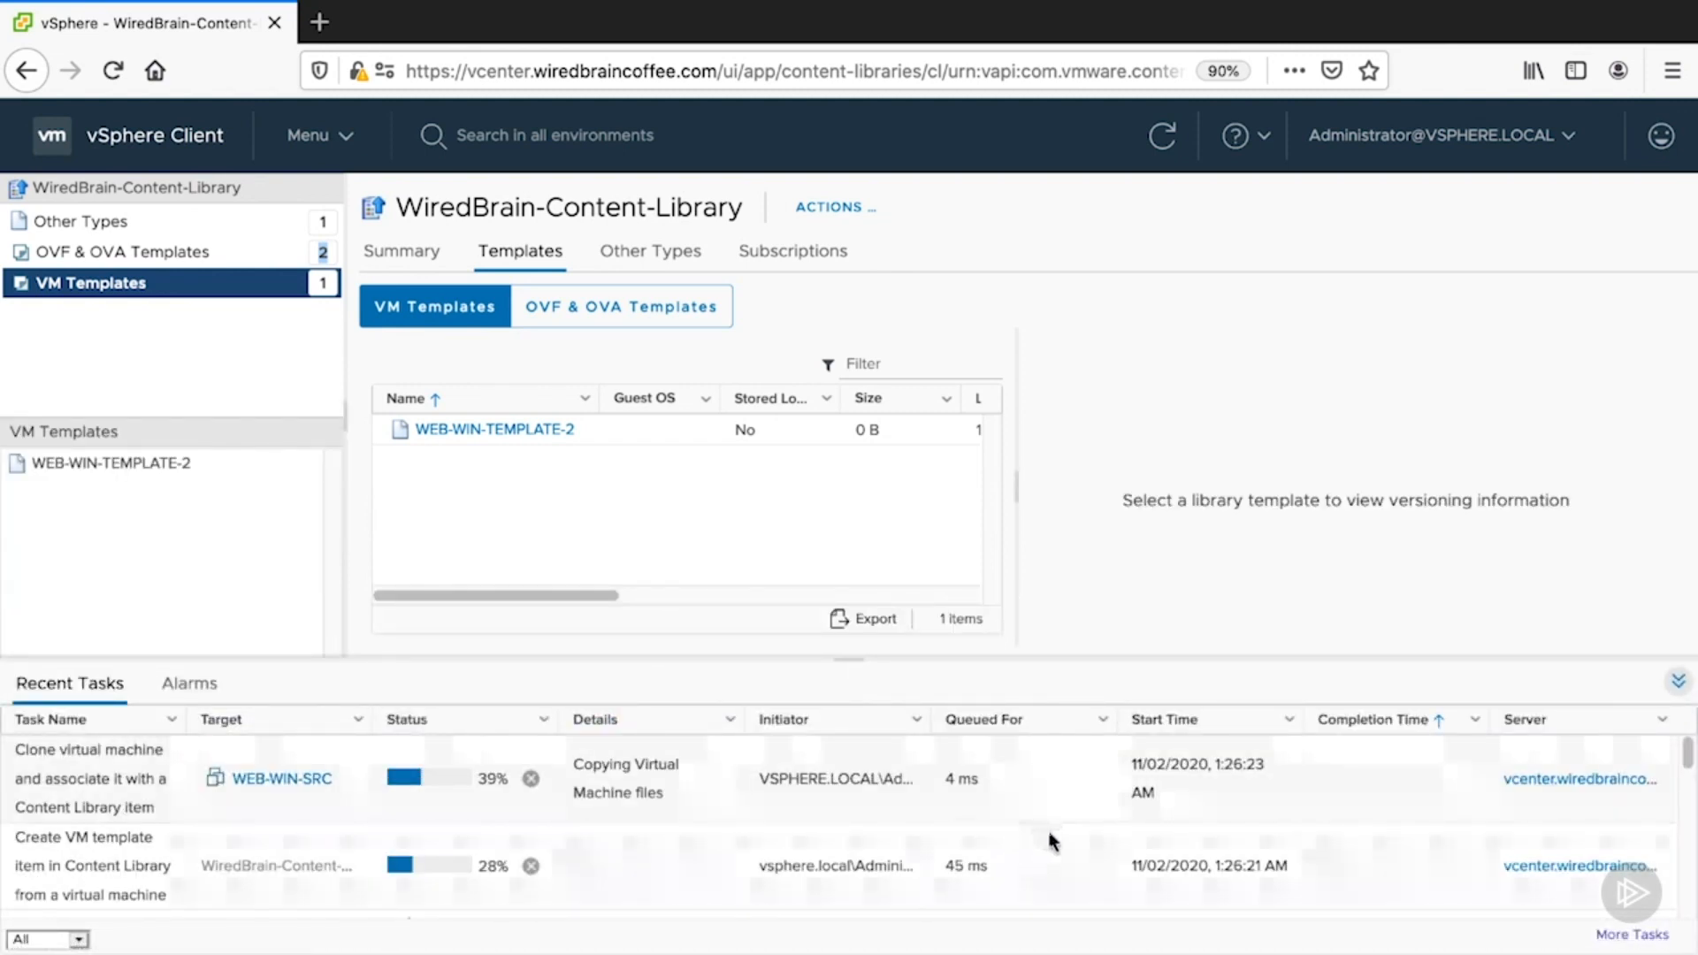
left_click(1678, 681)
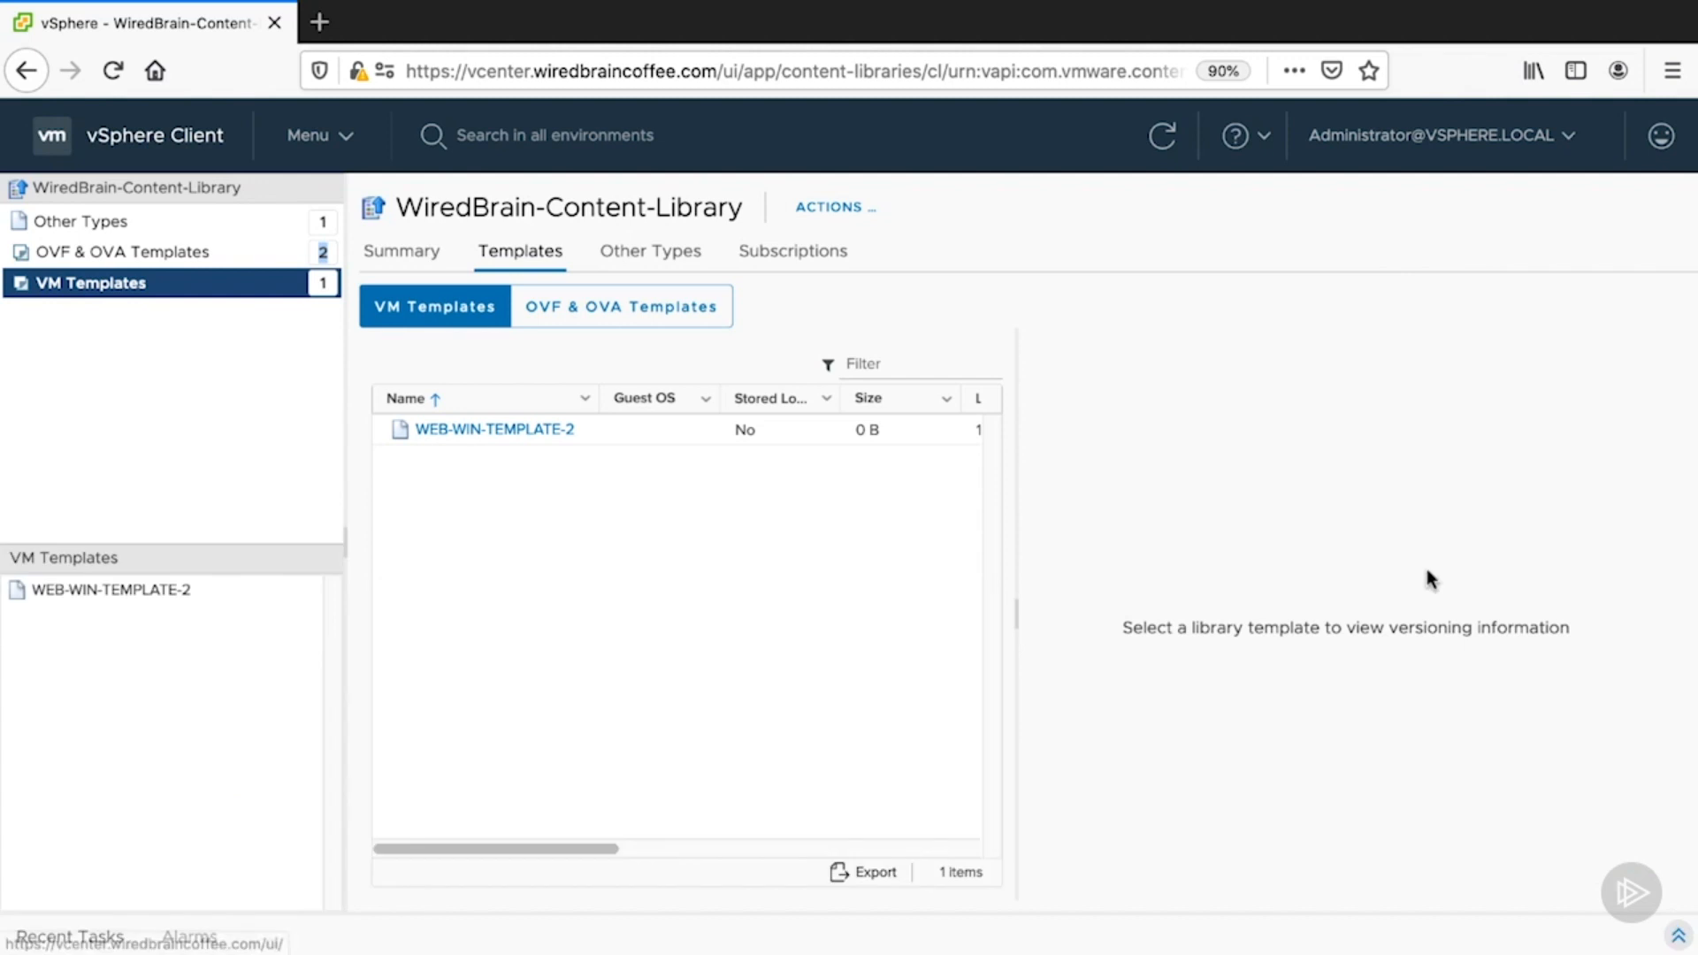
left_click(515, 430)
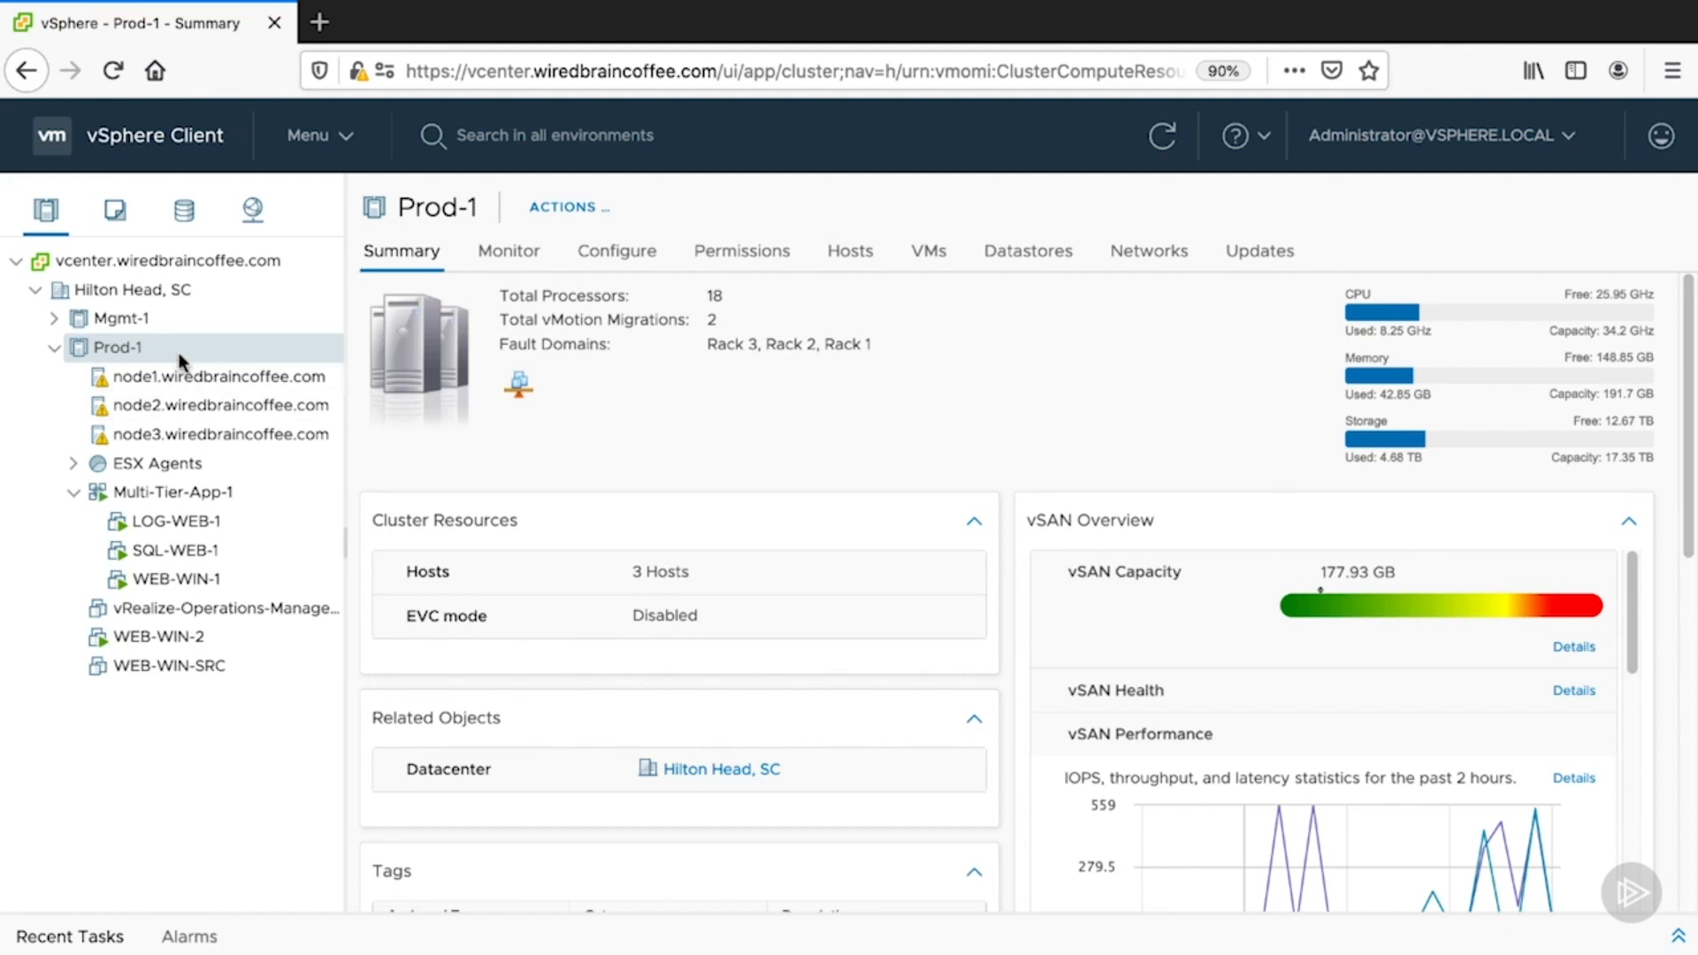
right_click(177, 356)
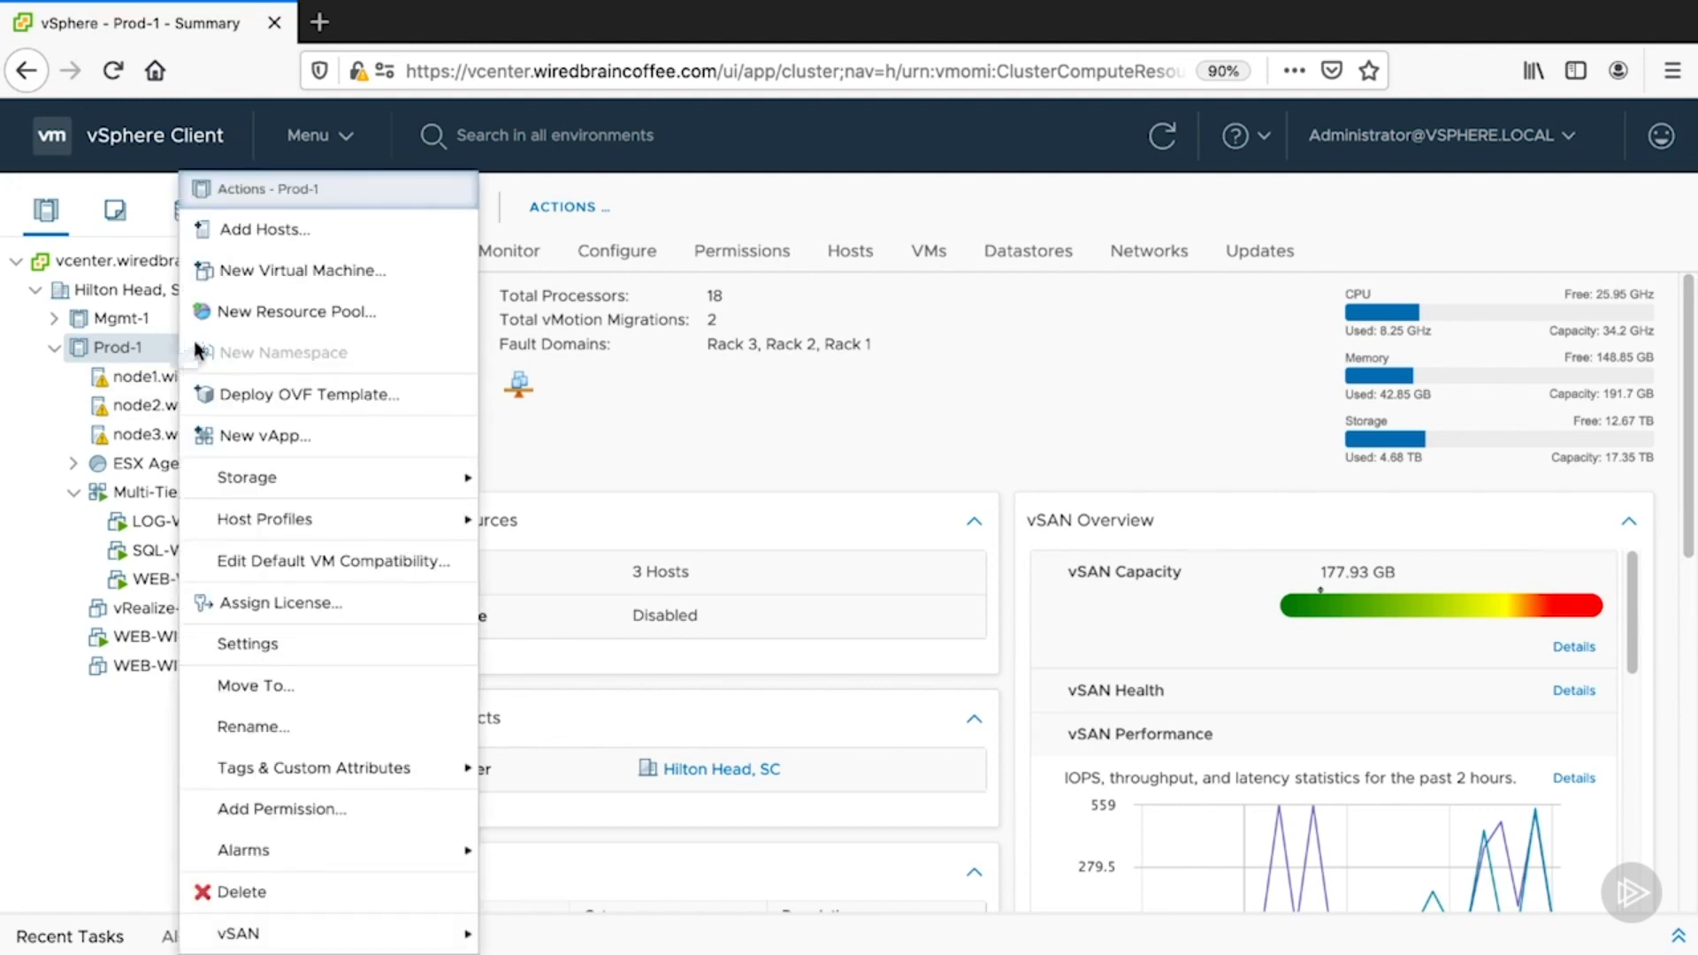
left_click(261, 279)
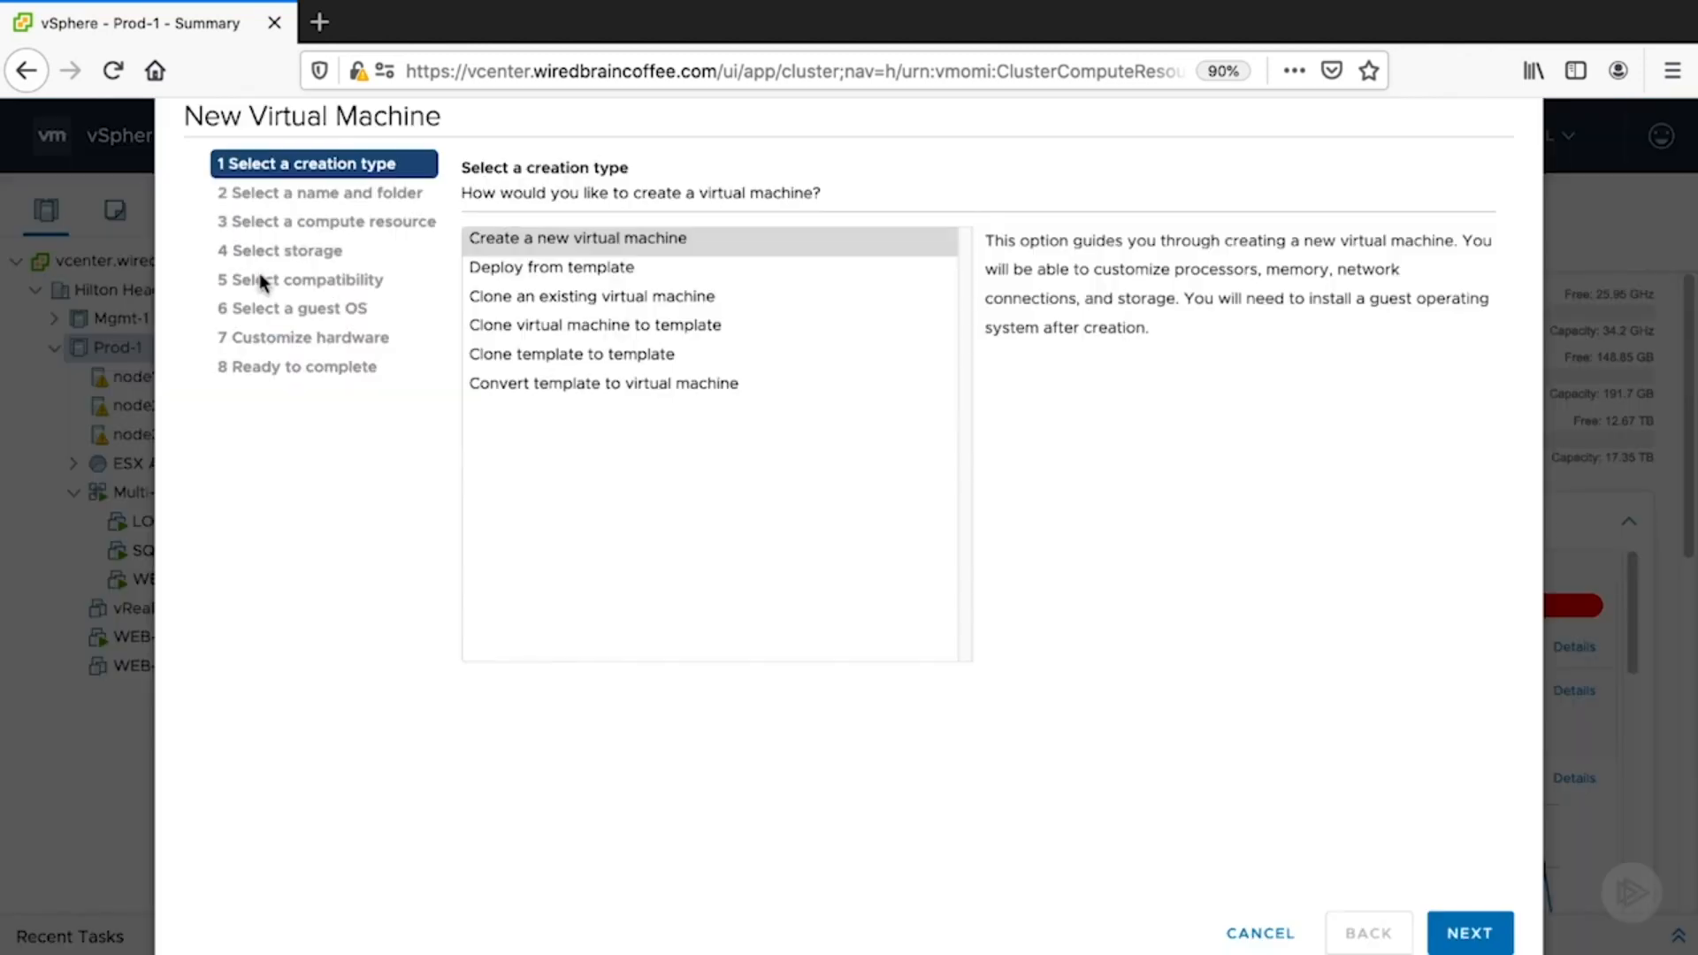
left_click(568, 271)
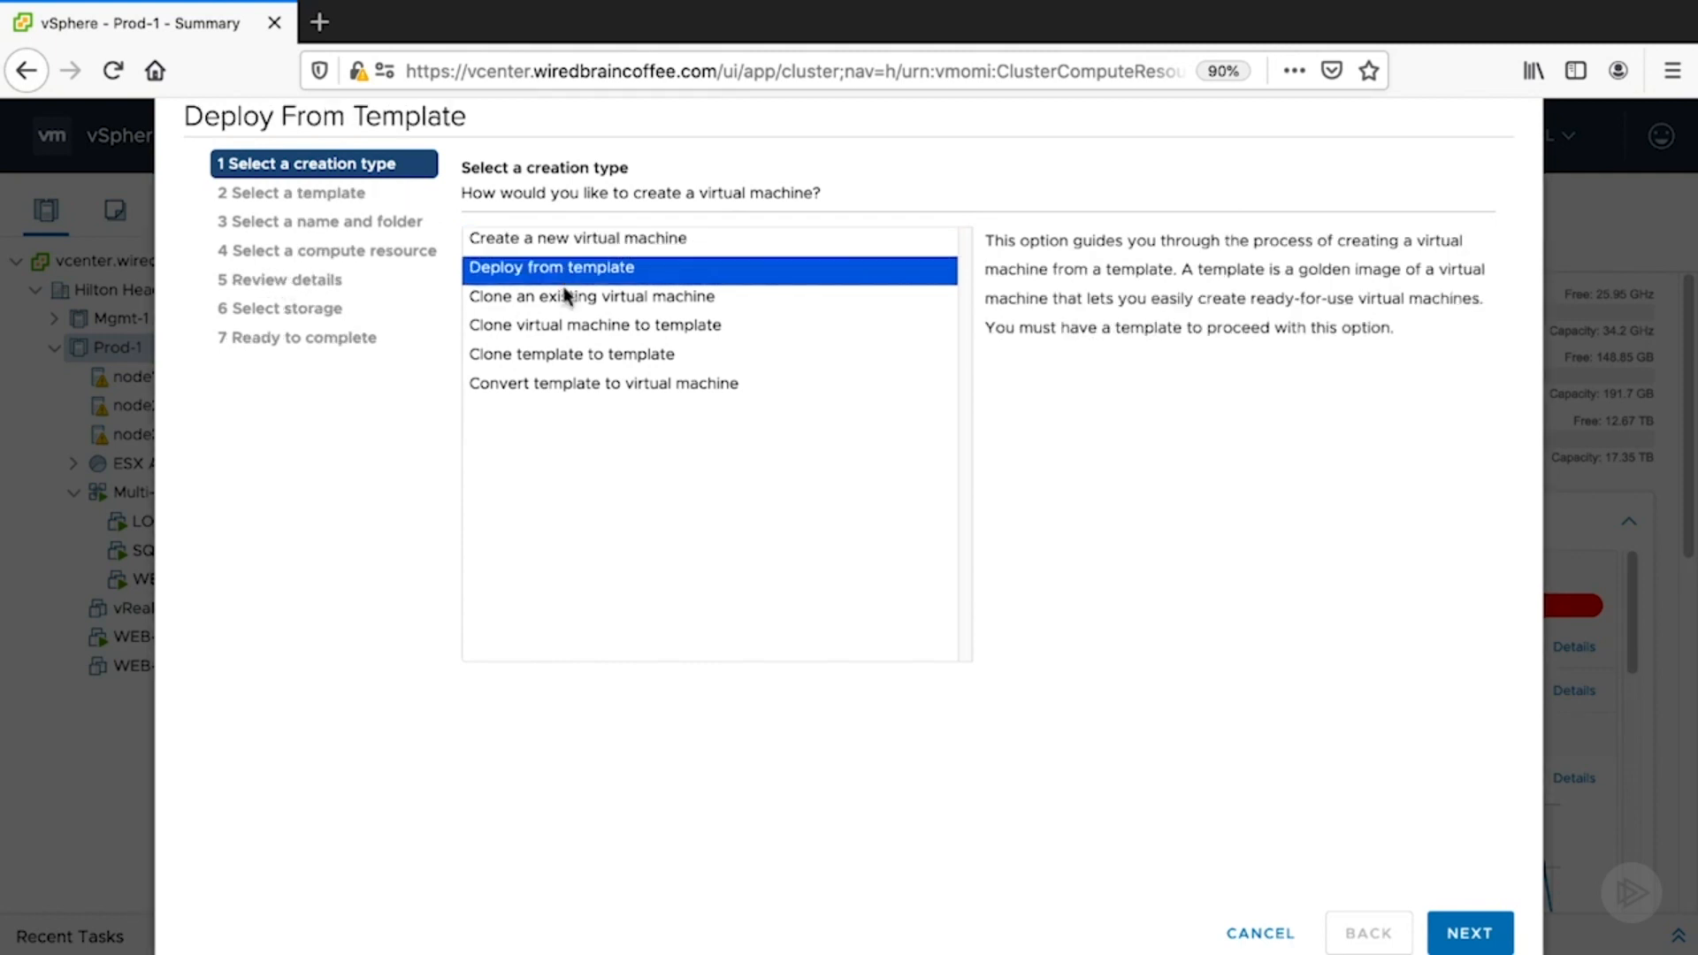
left_click(1450, 932)
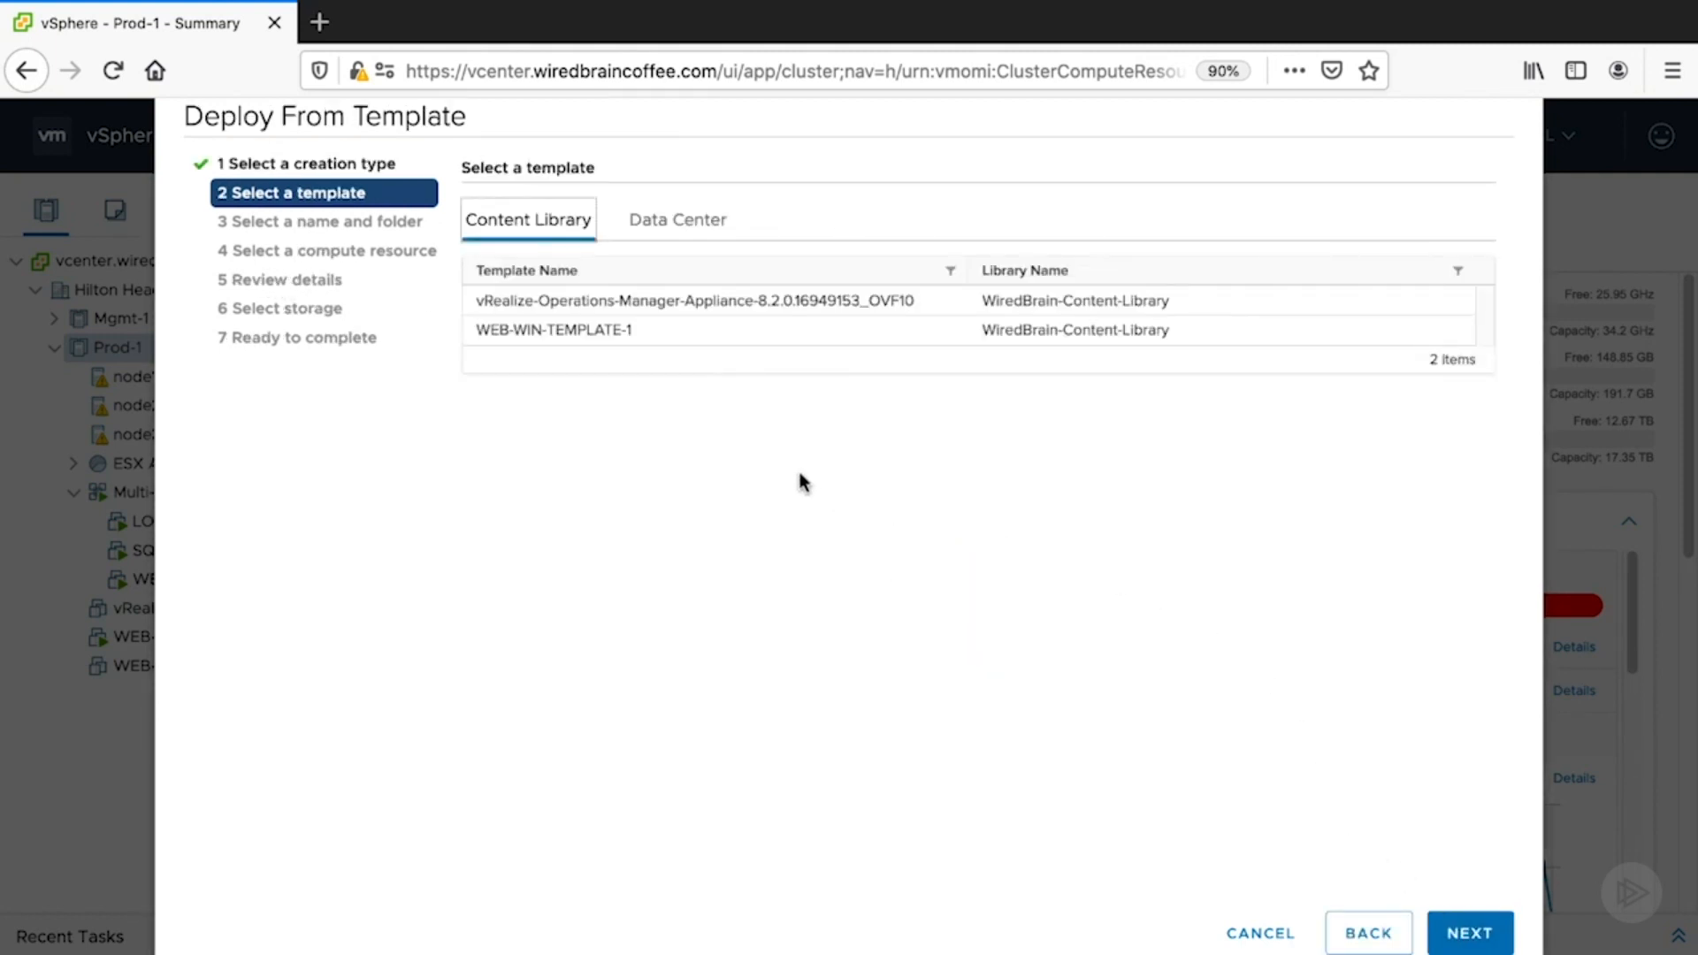
left_click(687, 338)
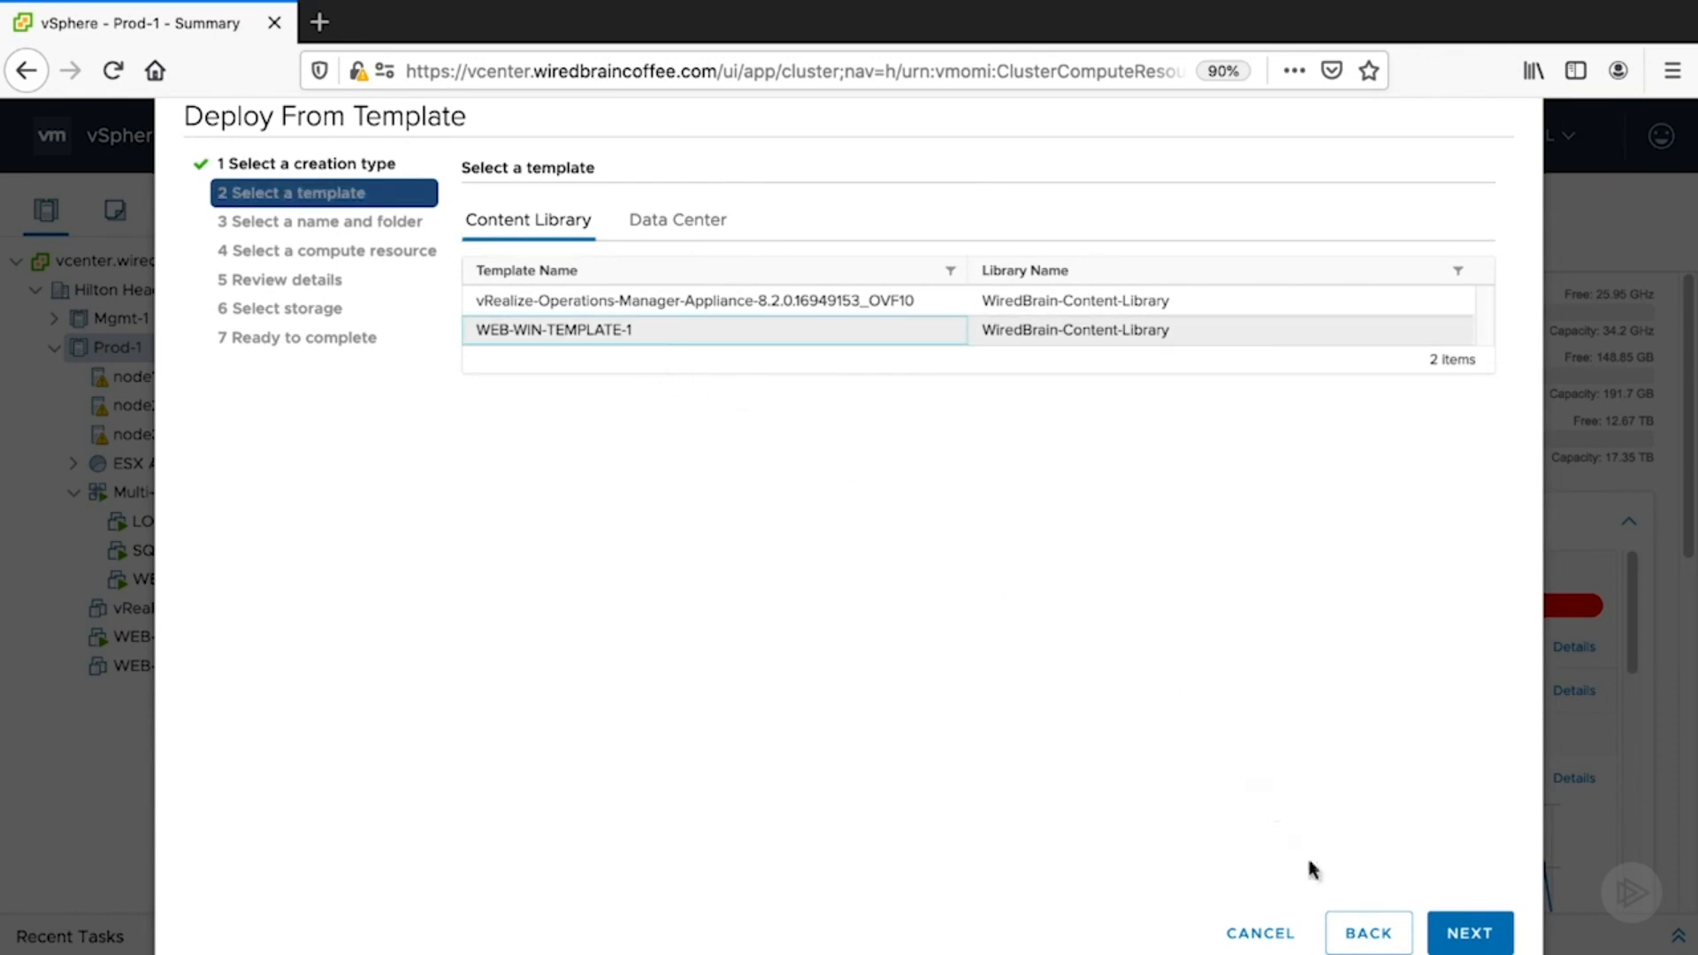
left_click(1282, 932)
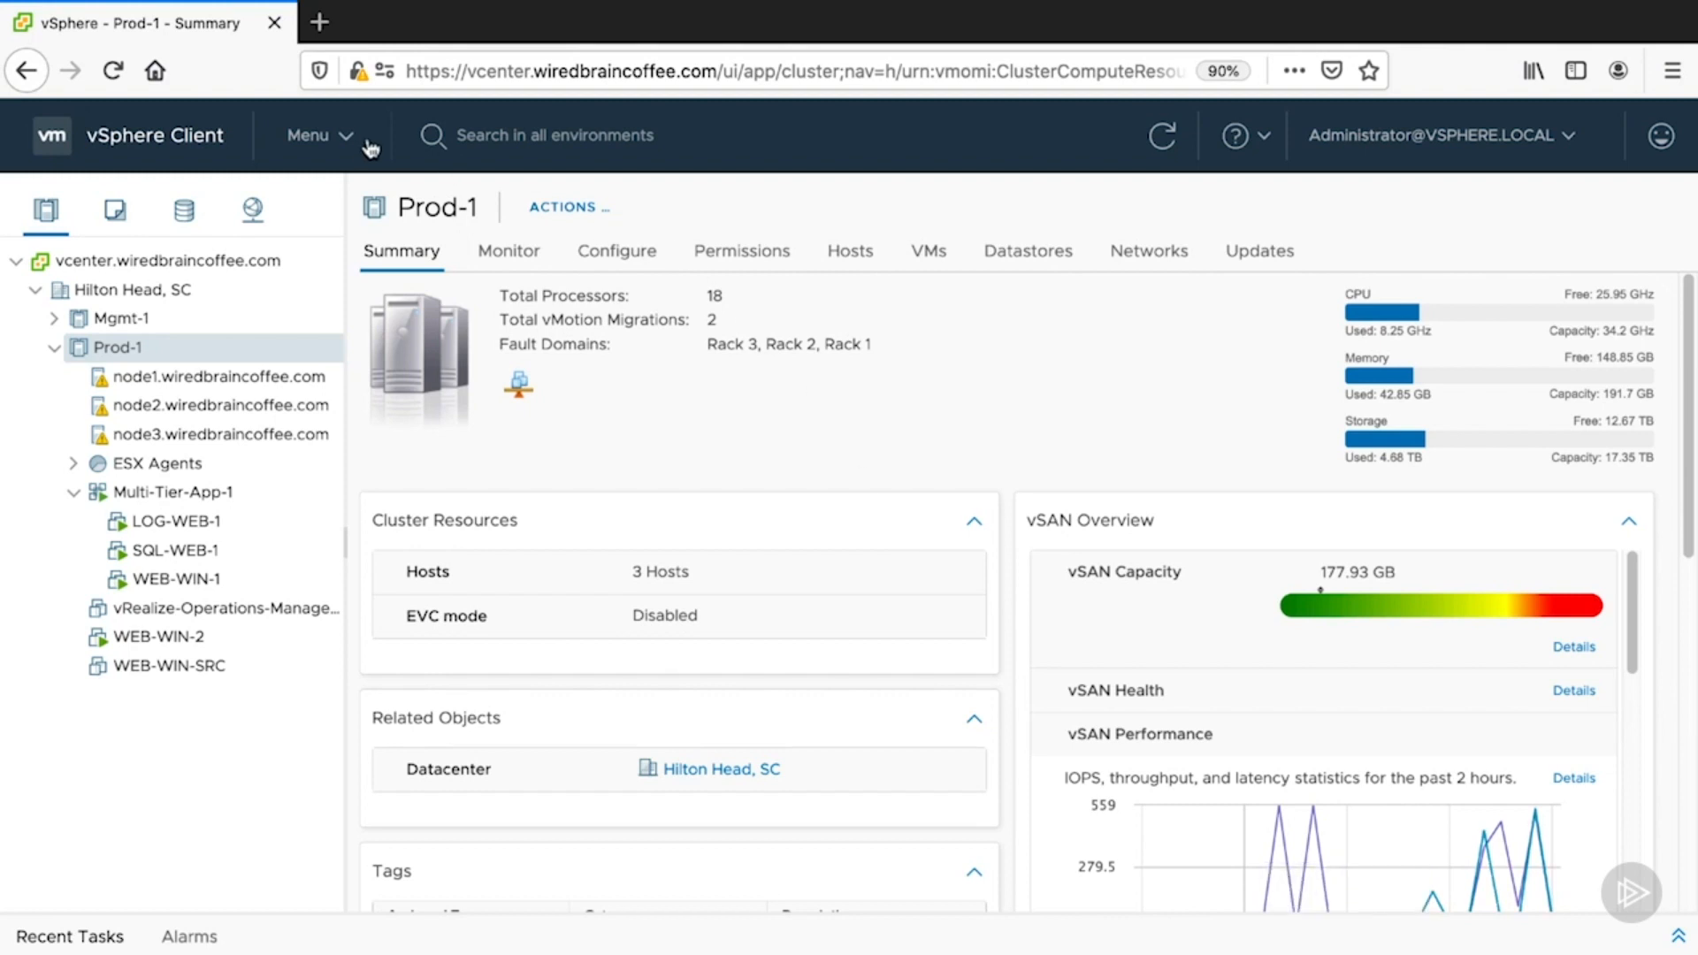
- Start a new VM from WEB-WIN-TEMPLATE-2 in WiredBrain-Content-Library's VM templates
left_click(377, 143)
left_click(375, 401)
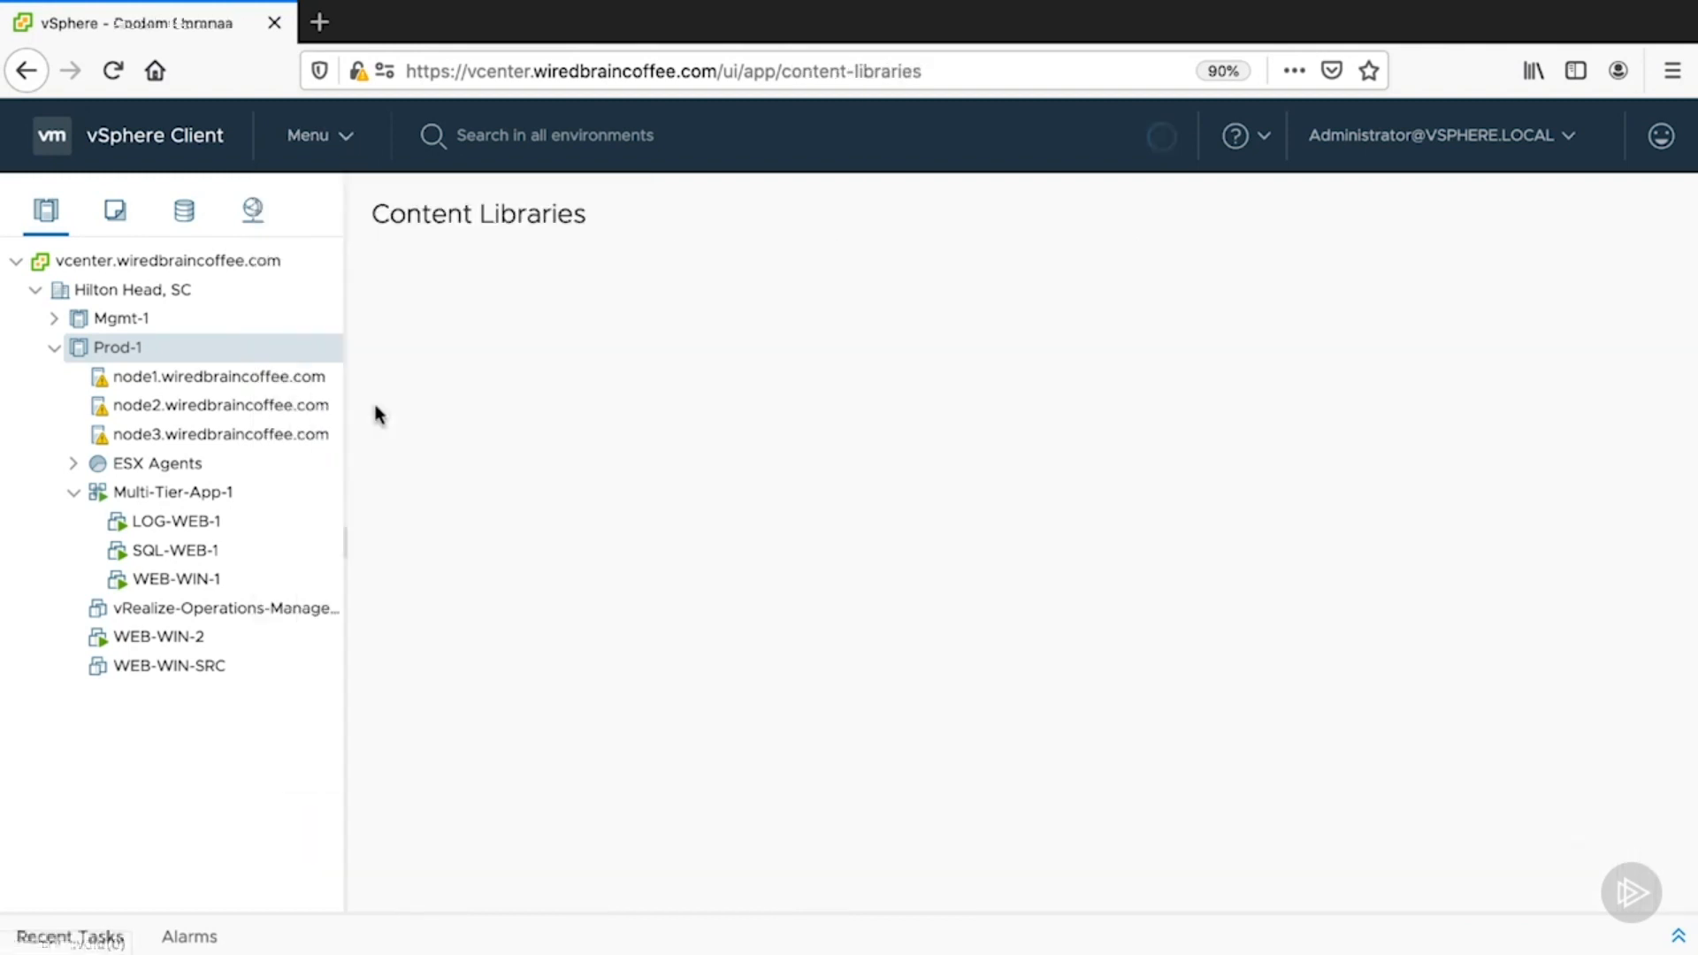
left_click(554, 338)
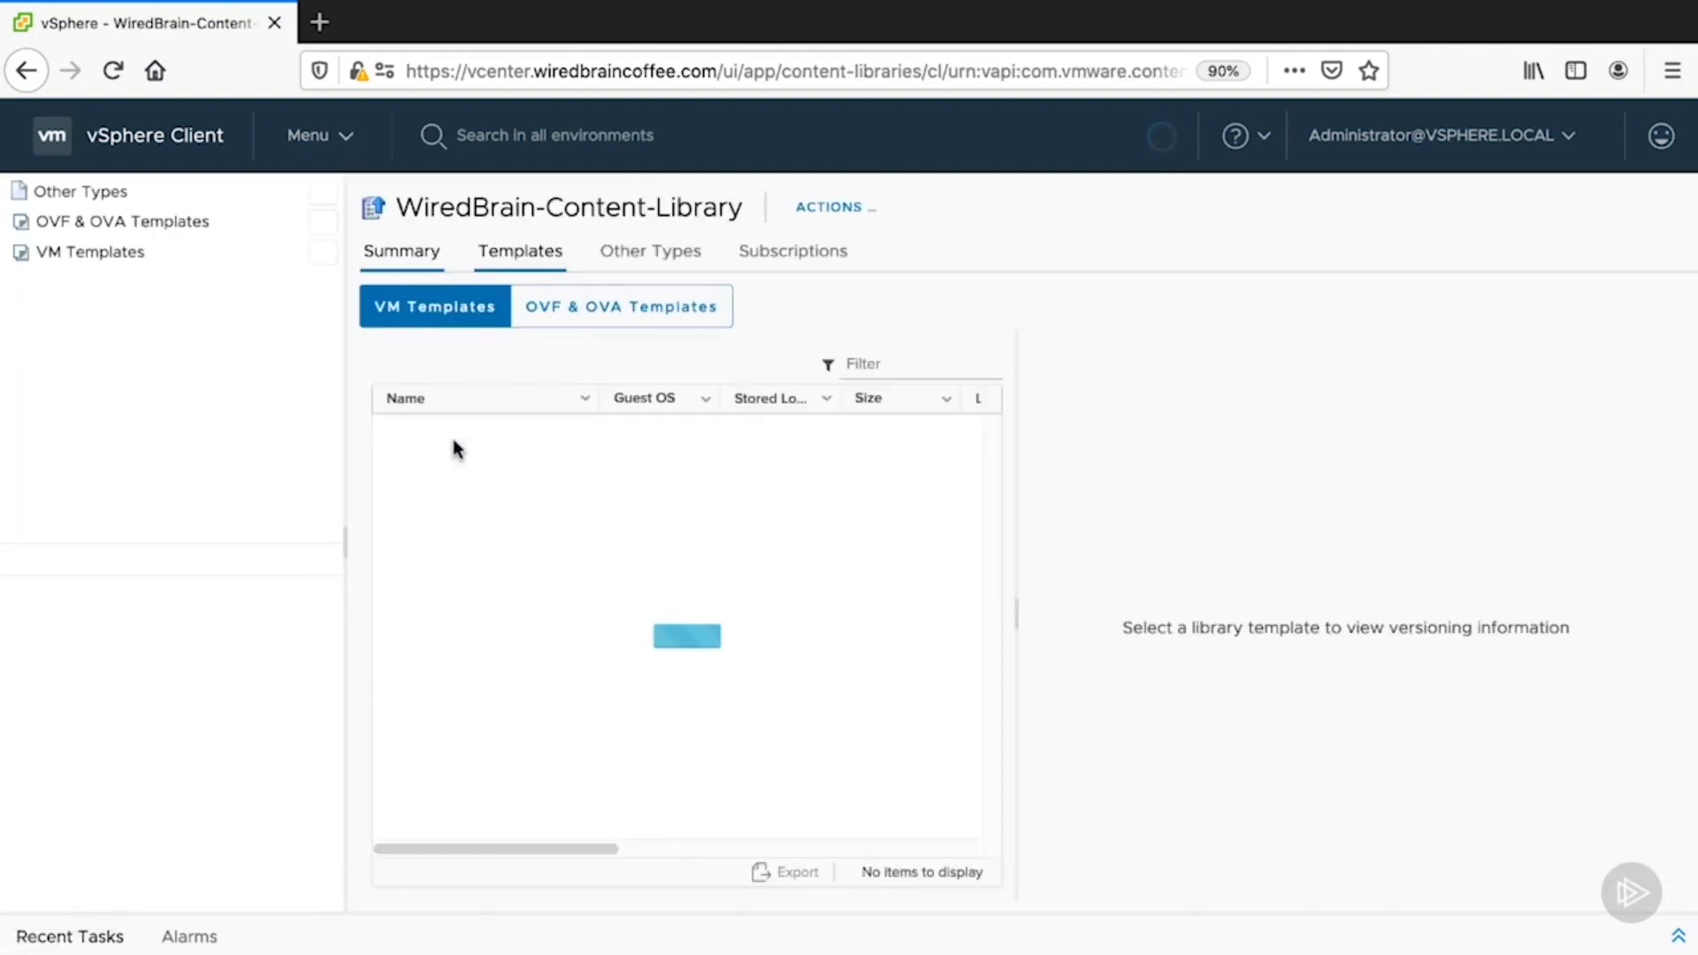
left_click(175, 281)
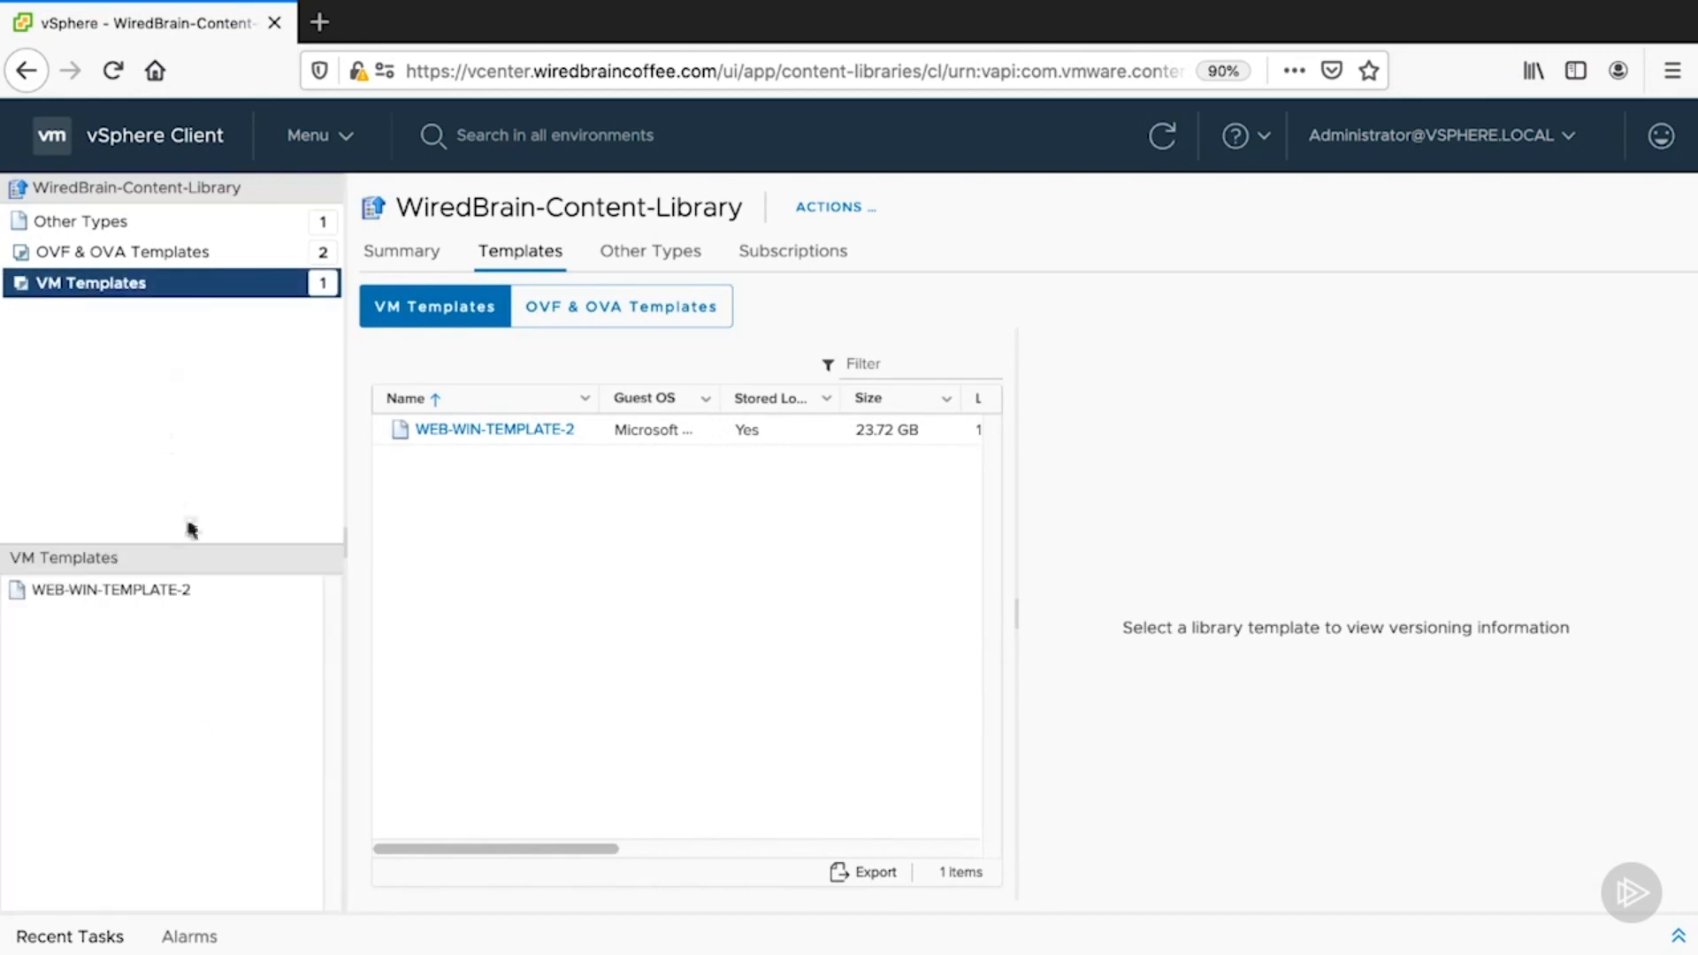
right_click(534, 429)
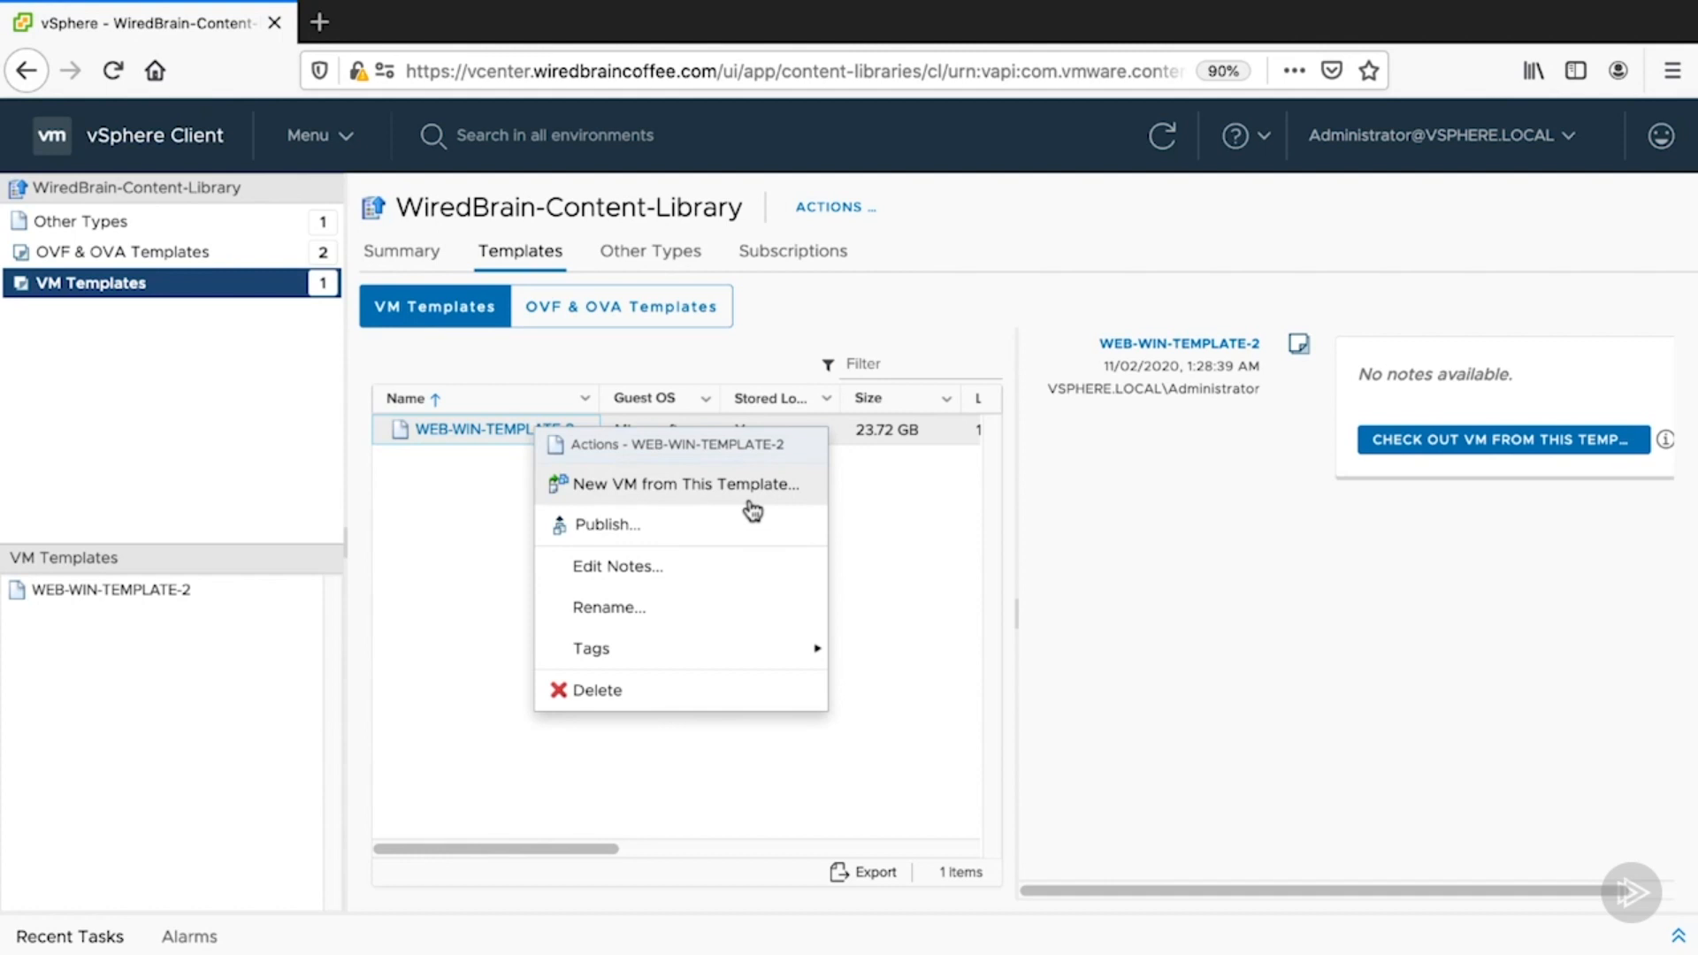
left_click(801, 495)
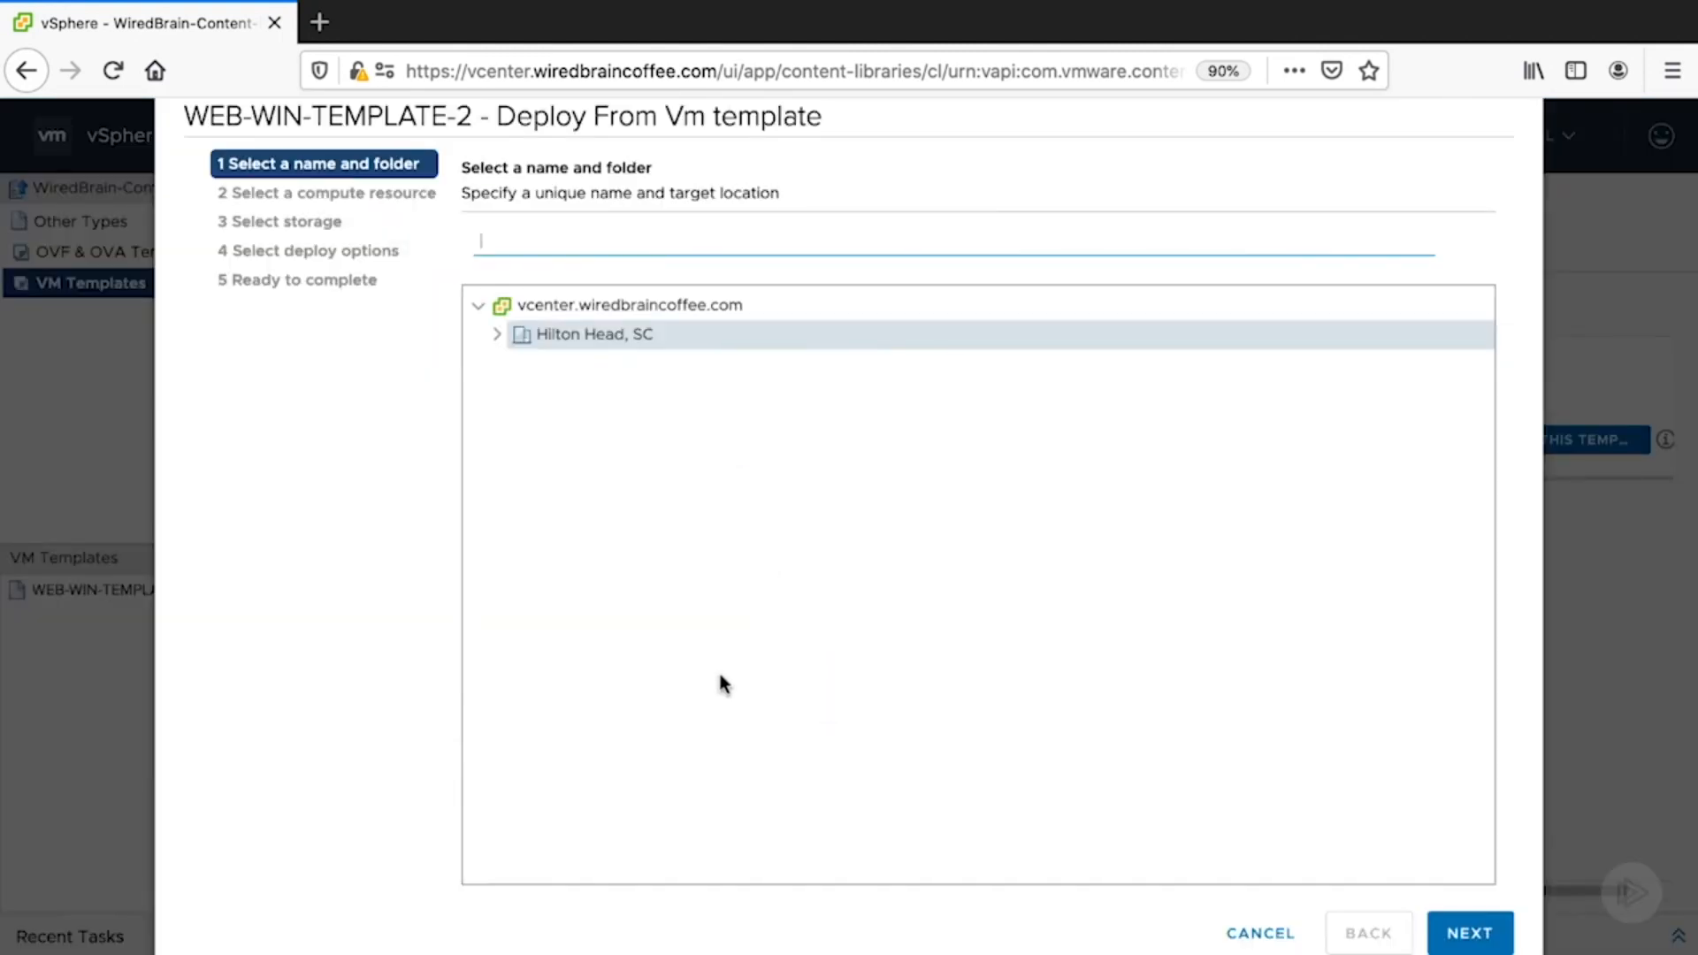
- Set up VM 'test' on Prod-1 and vsanDatastore through review, then cancel the deployment
type("test")
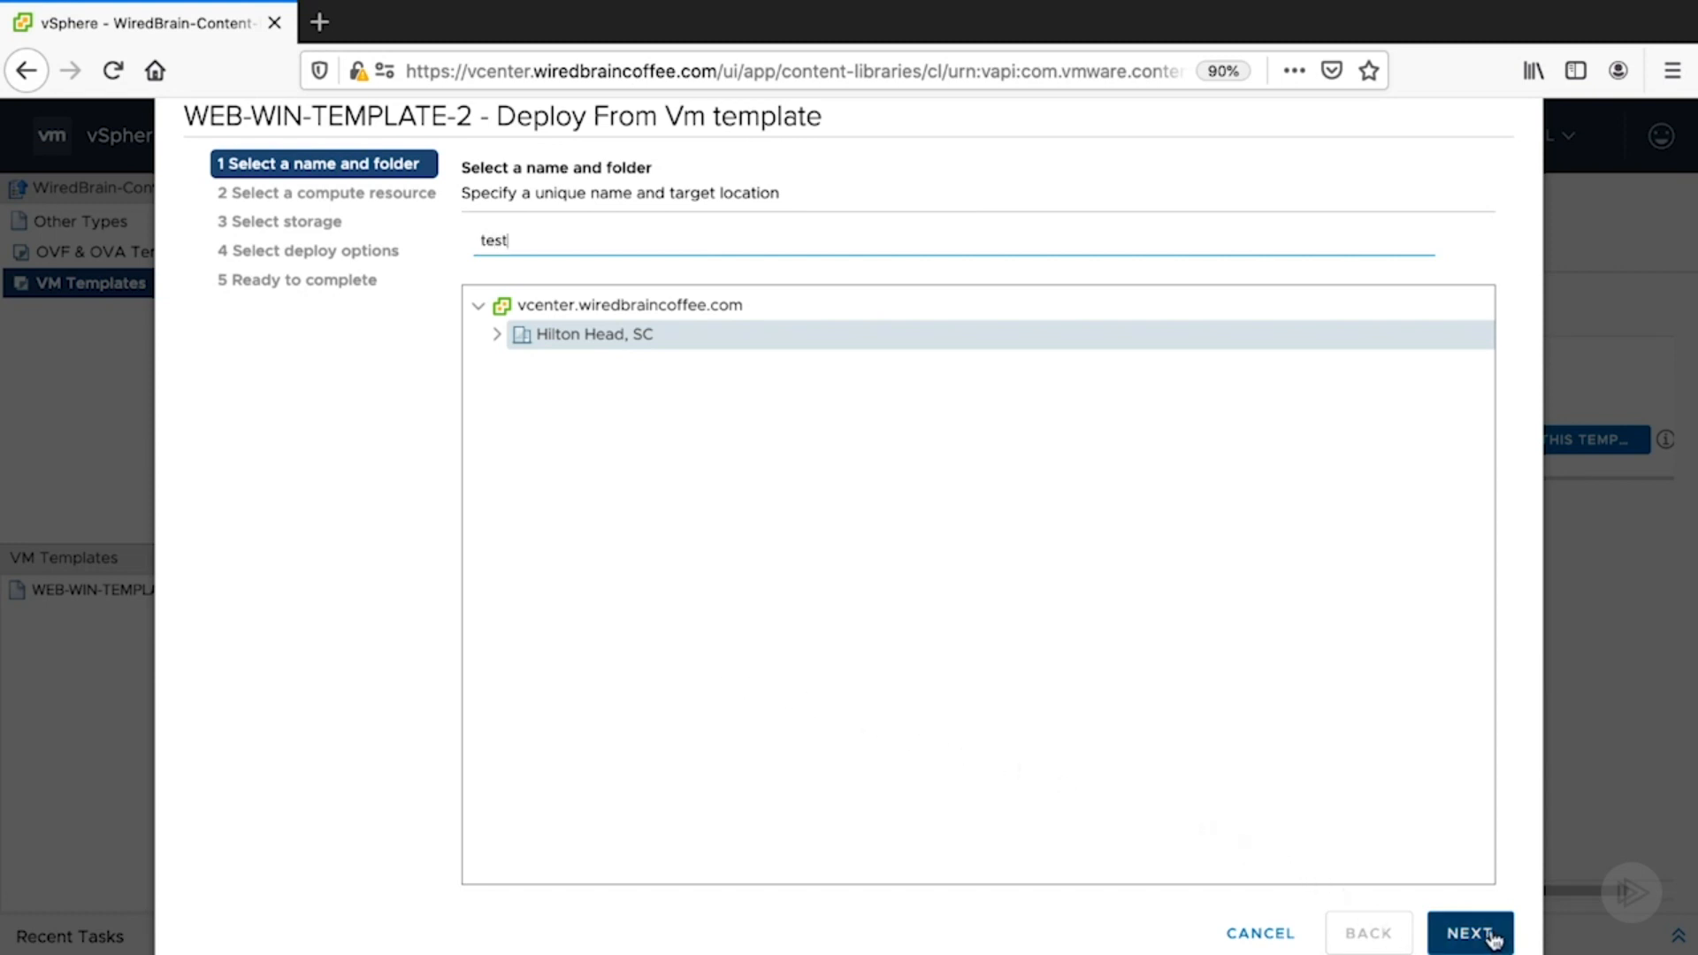
left_click(1492, 936)
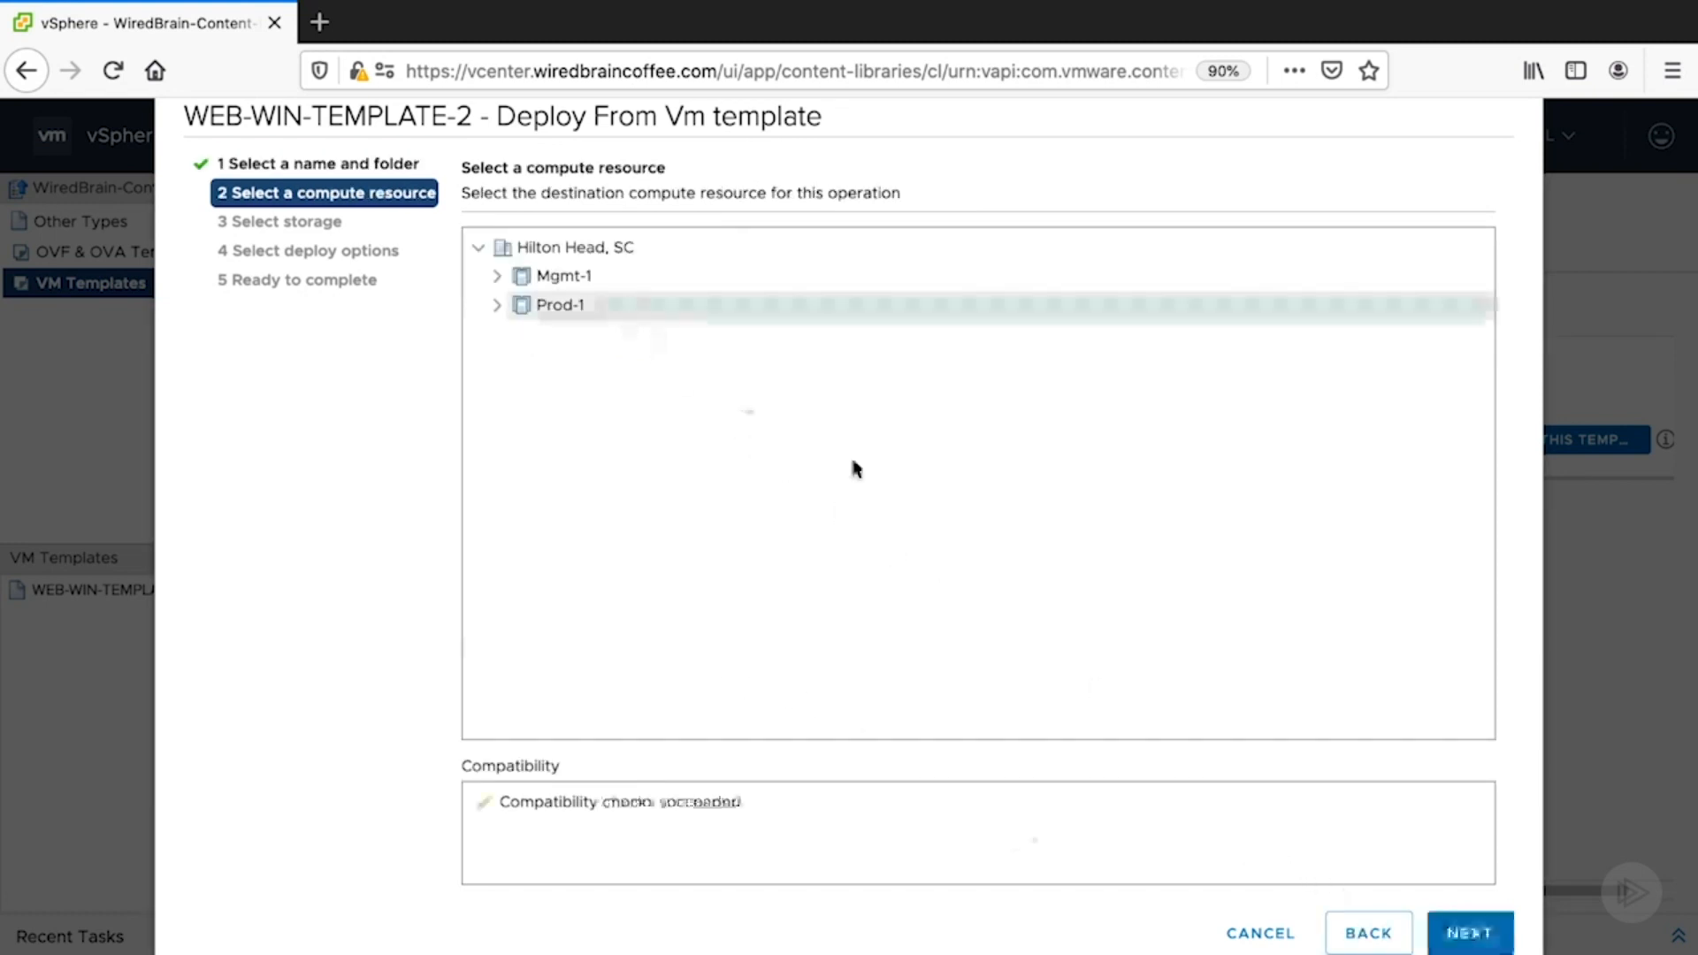
left_click(1468, 932)
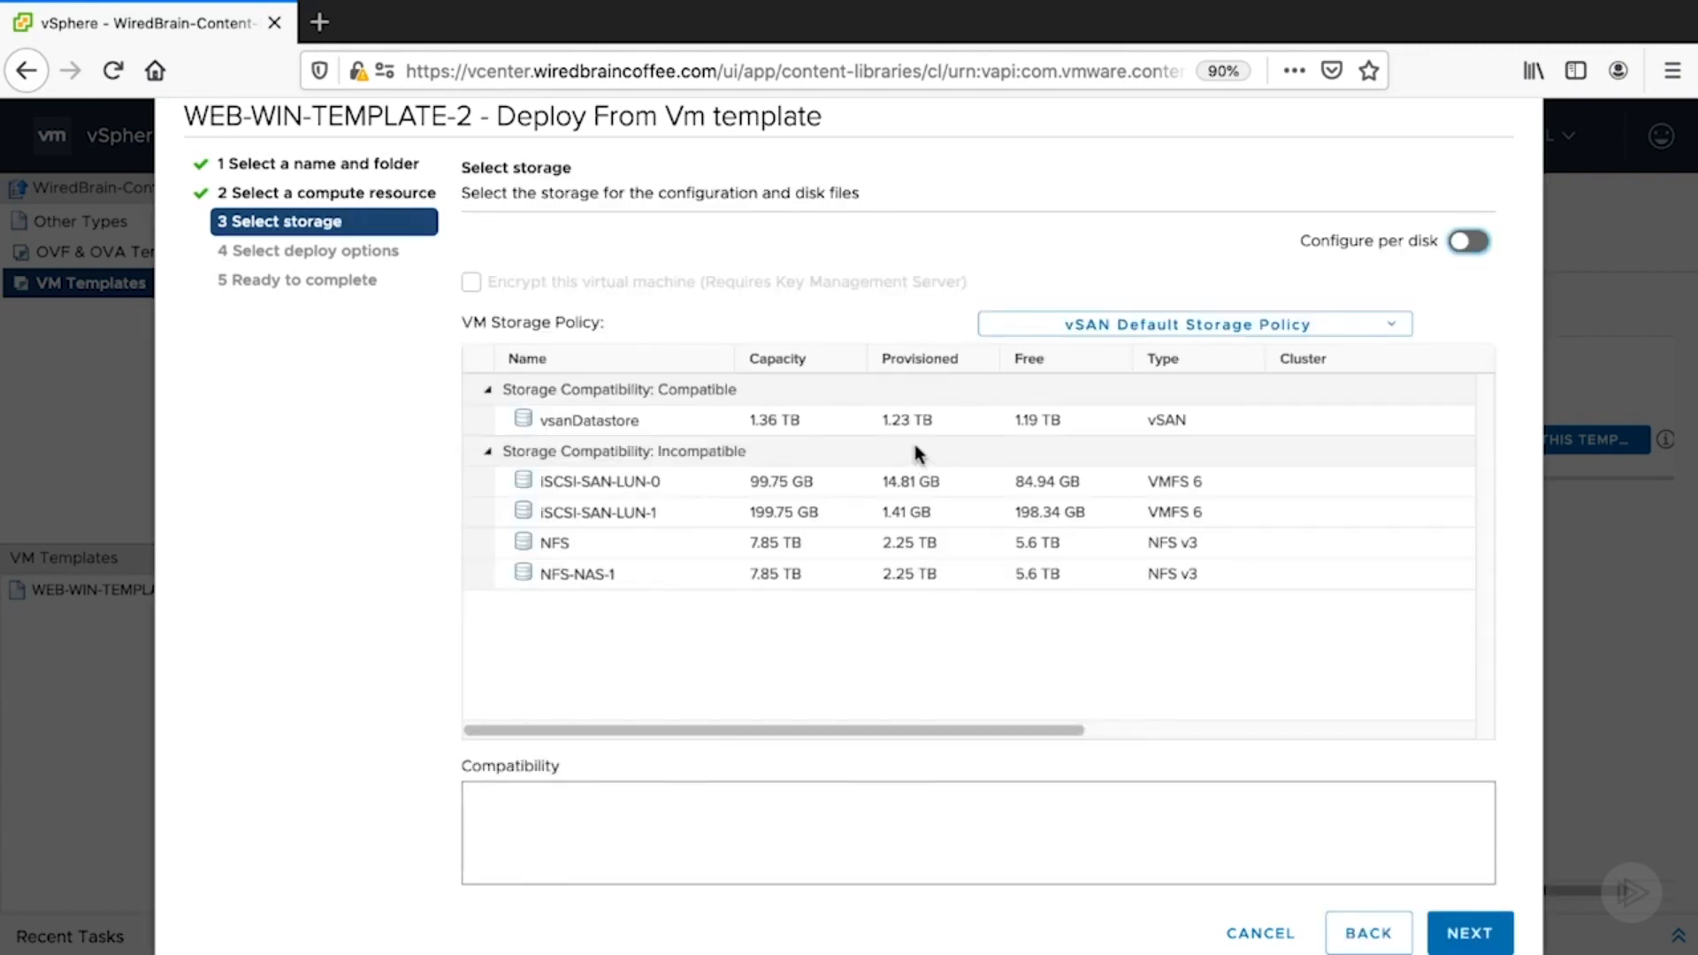
left_click(762, 421)
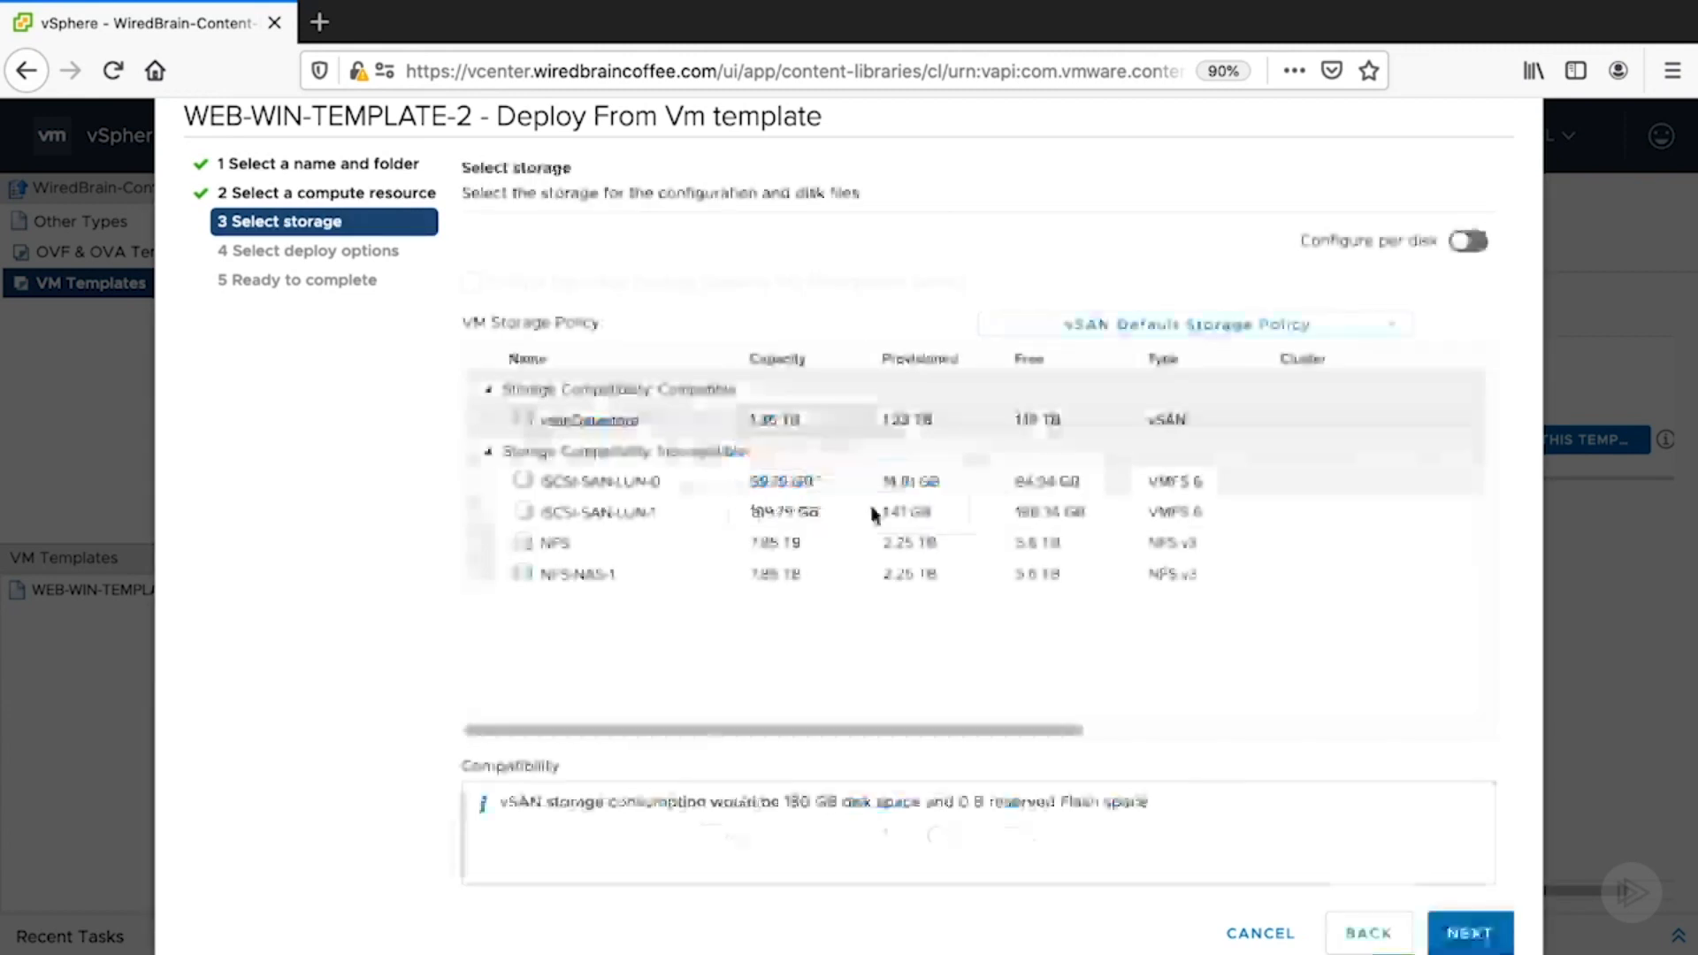
left_click(1469, 934)
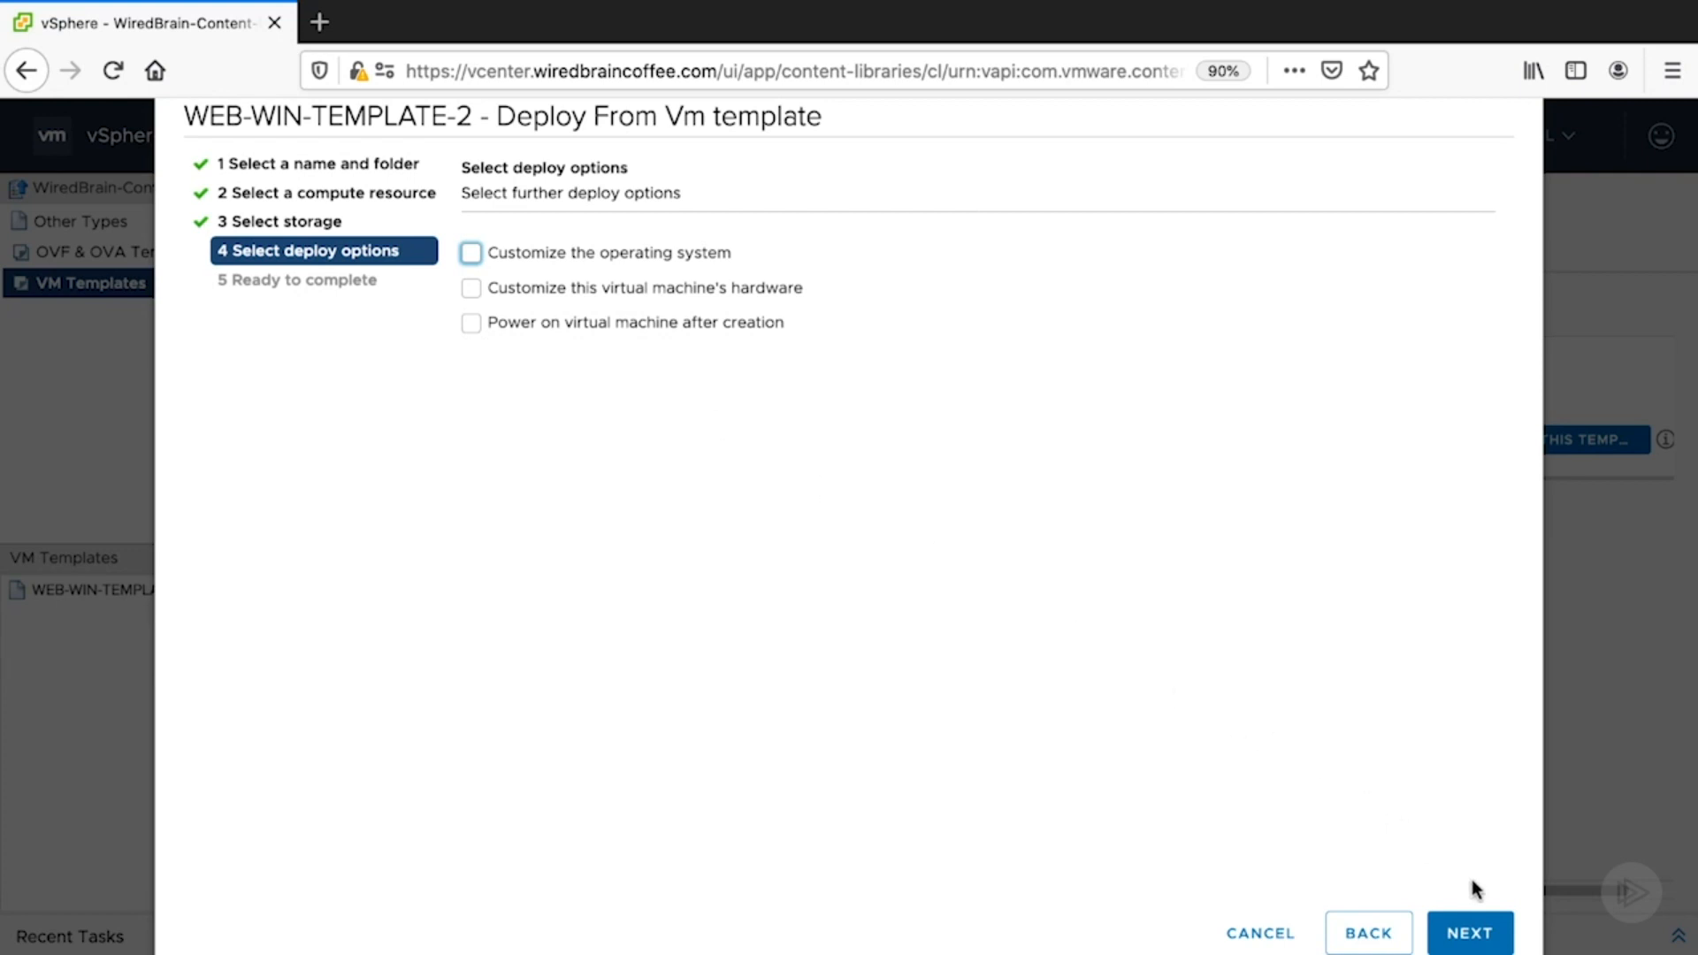
left_click(1474, 935)
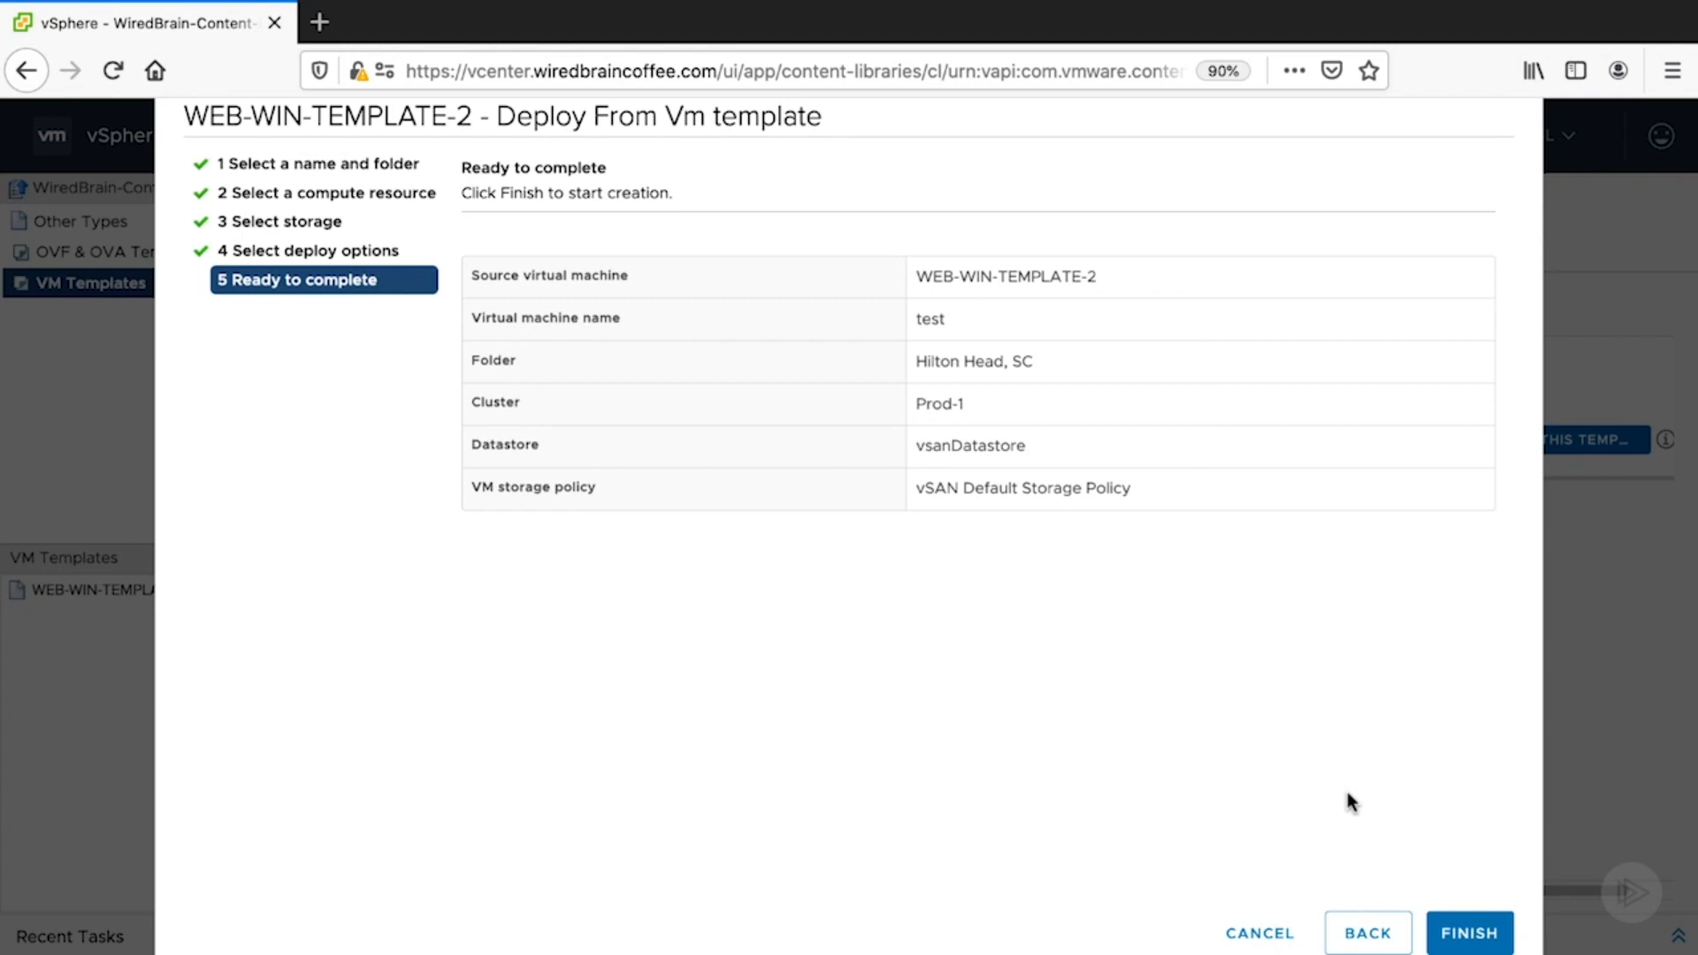
left_click(1282, 934)
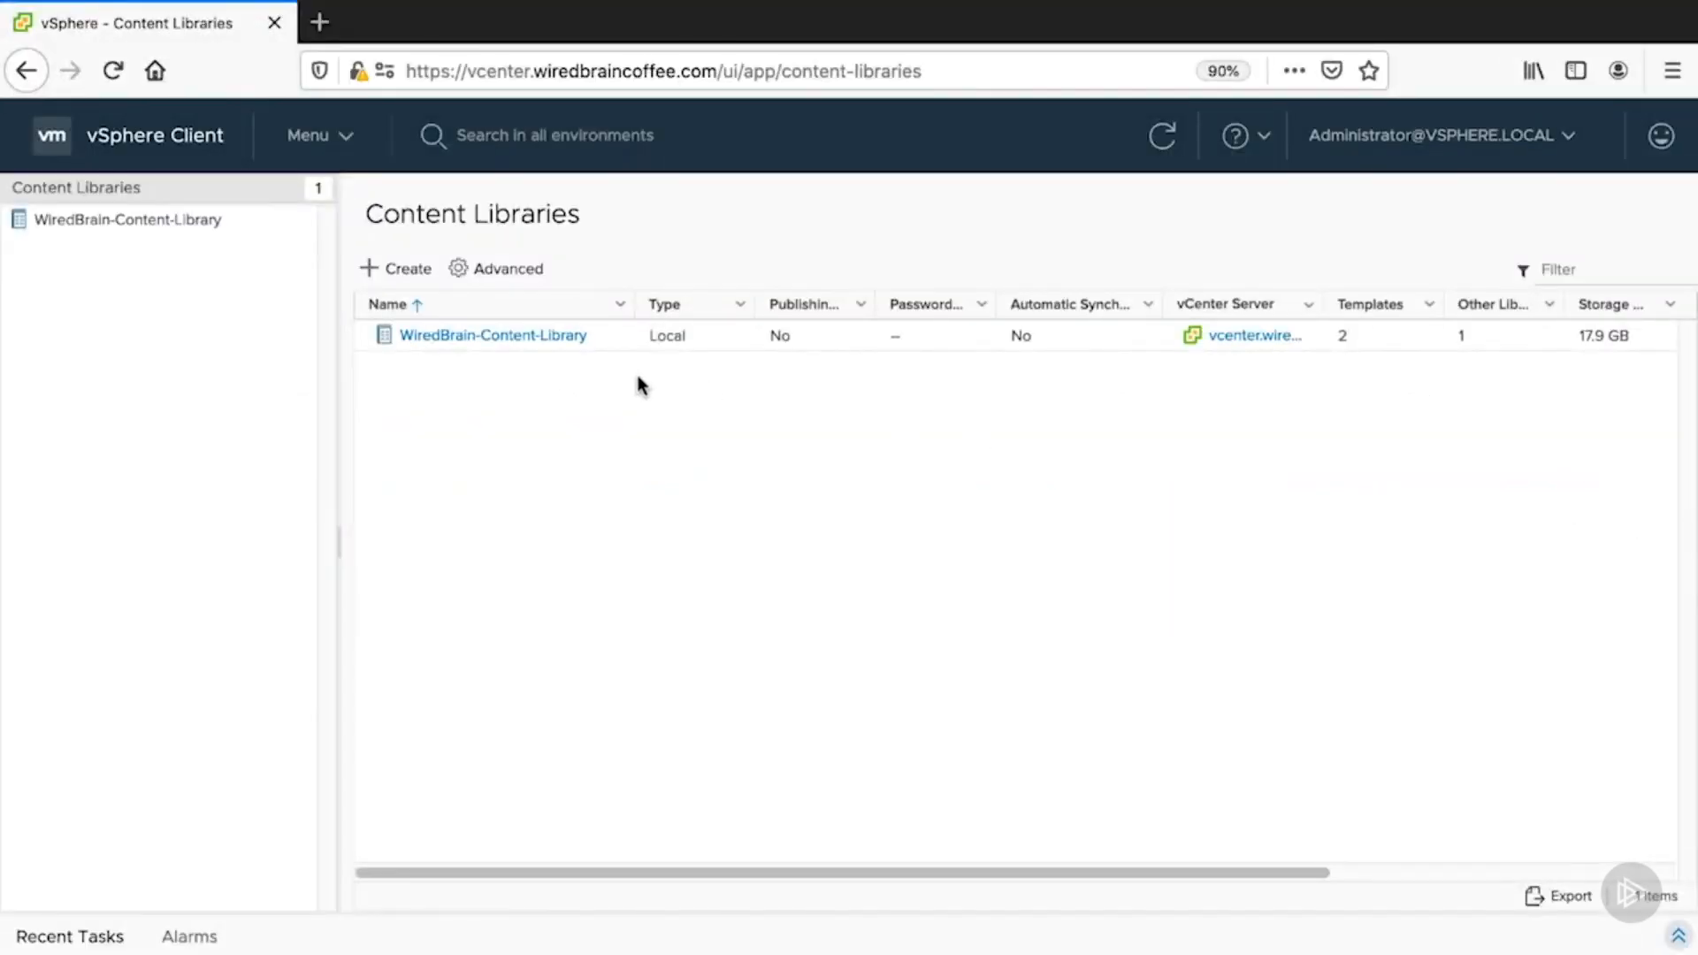
- Open WiredBrain-Content-Library and bring up its ACTIONS menu
left_click(504, 337)
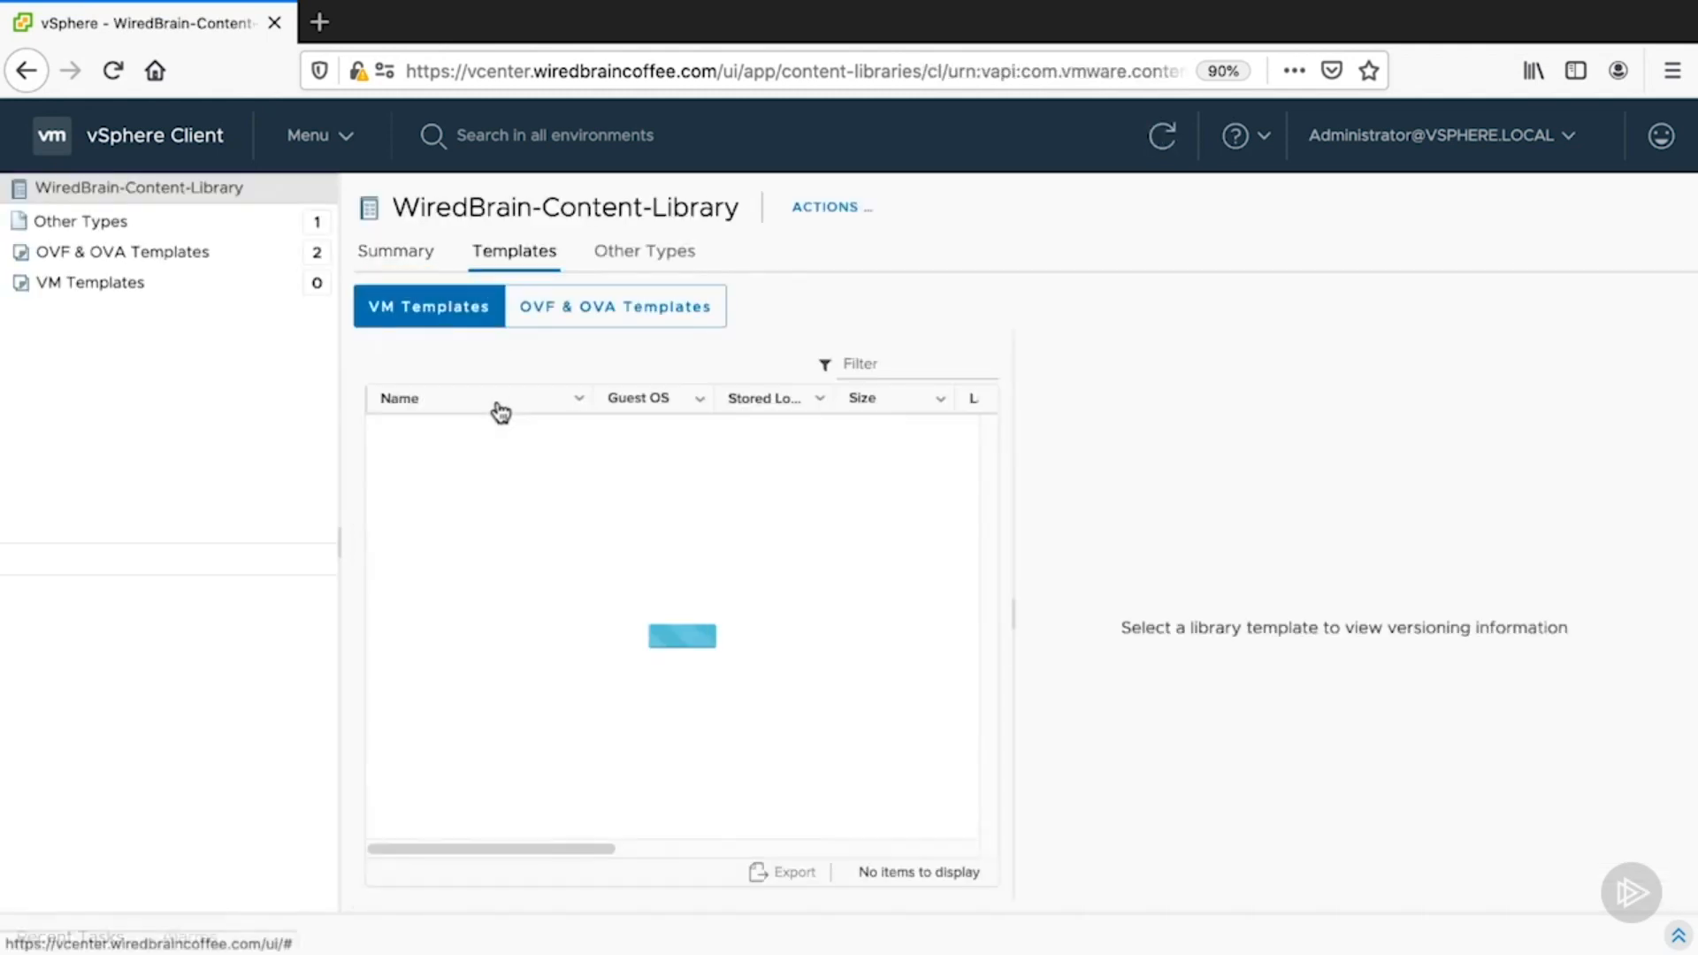
left_click(851, 211)
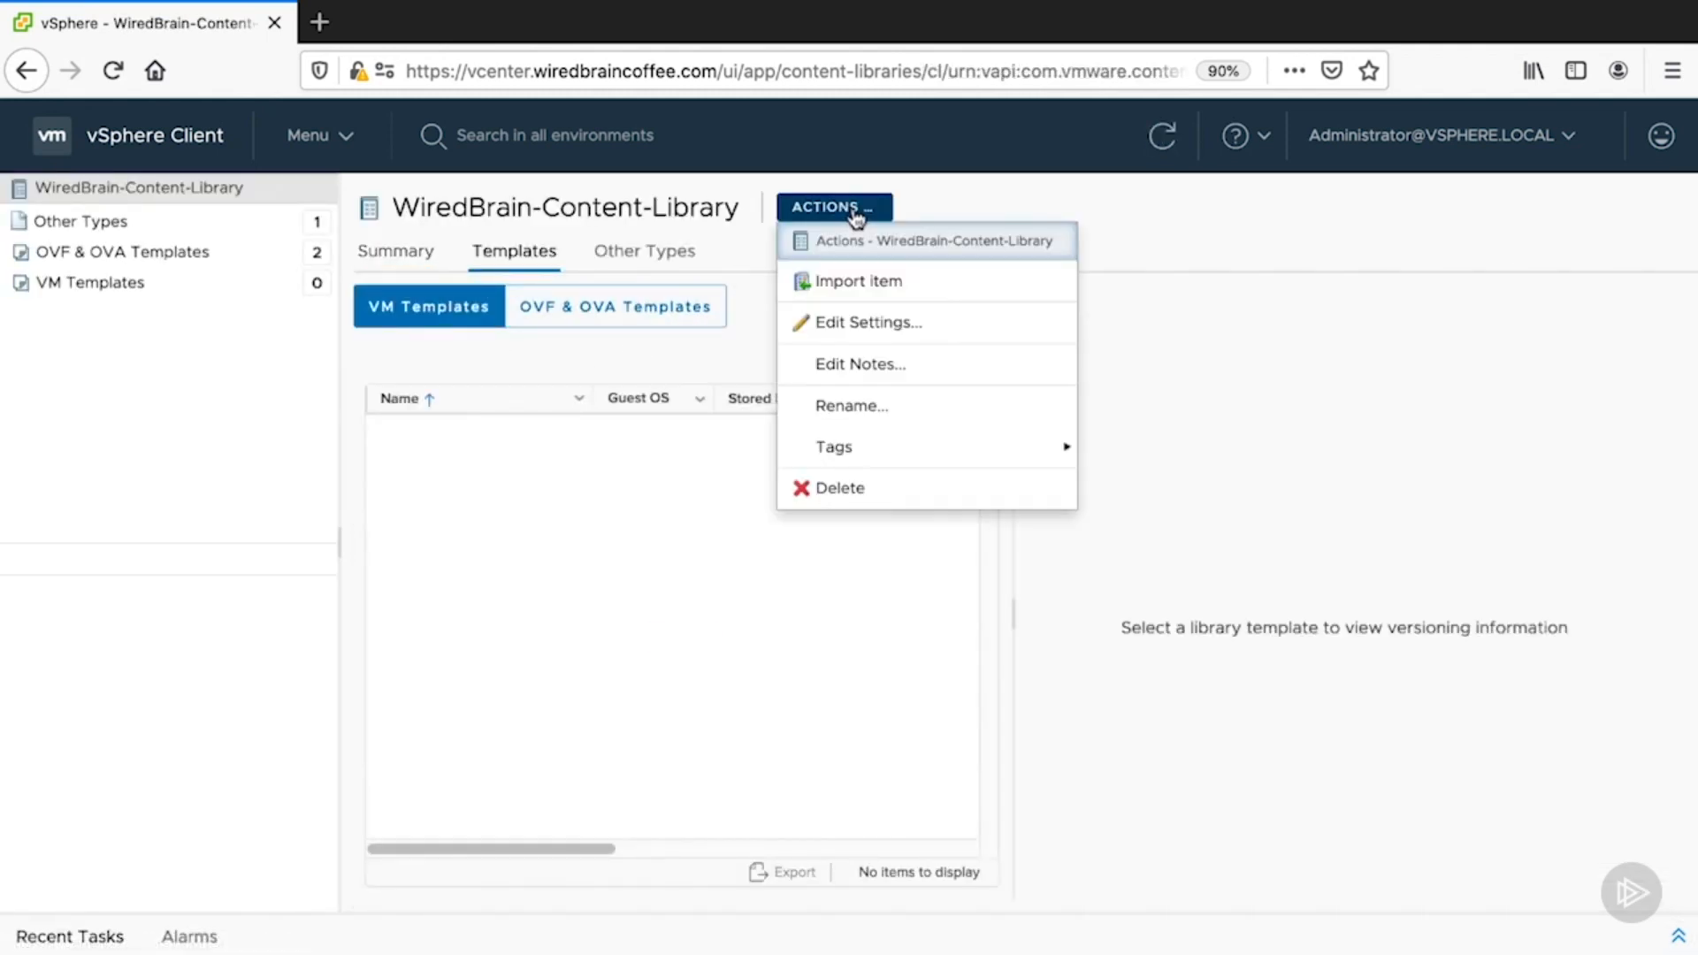
- Enable publishing on WiredBrain-Content-Library, copy its subscription link, and return to Content Libraries
left_click(867, 328)
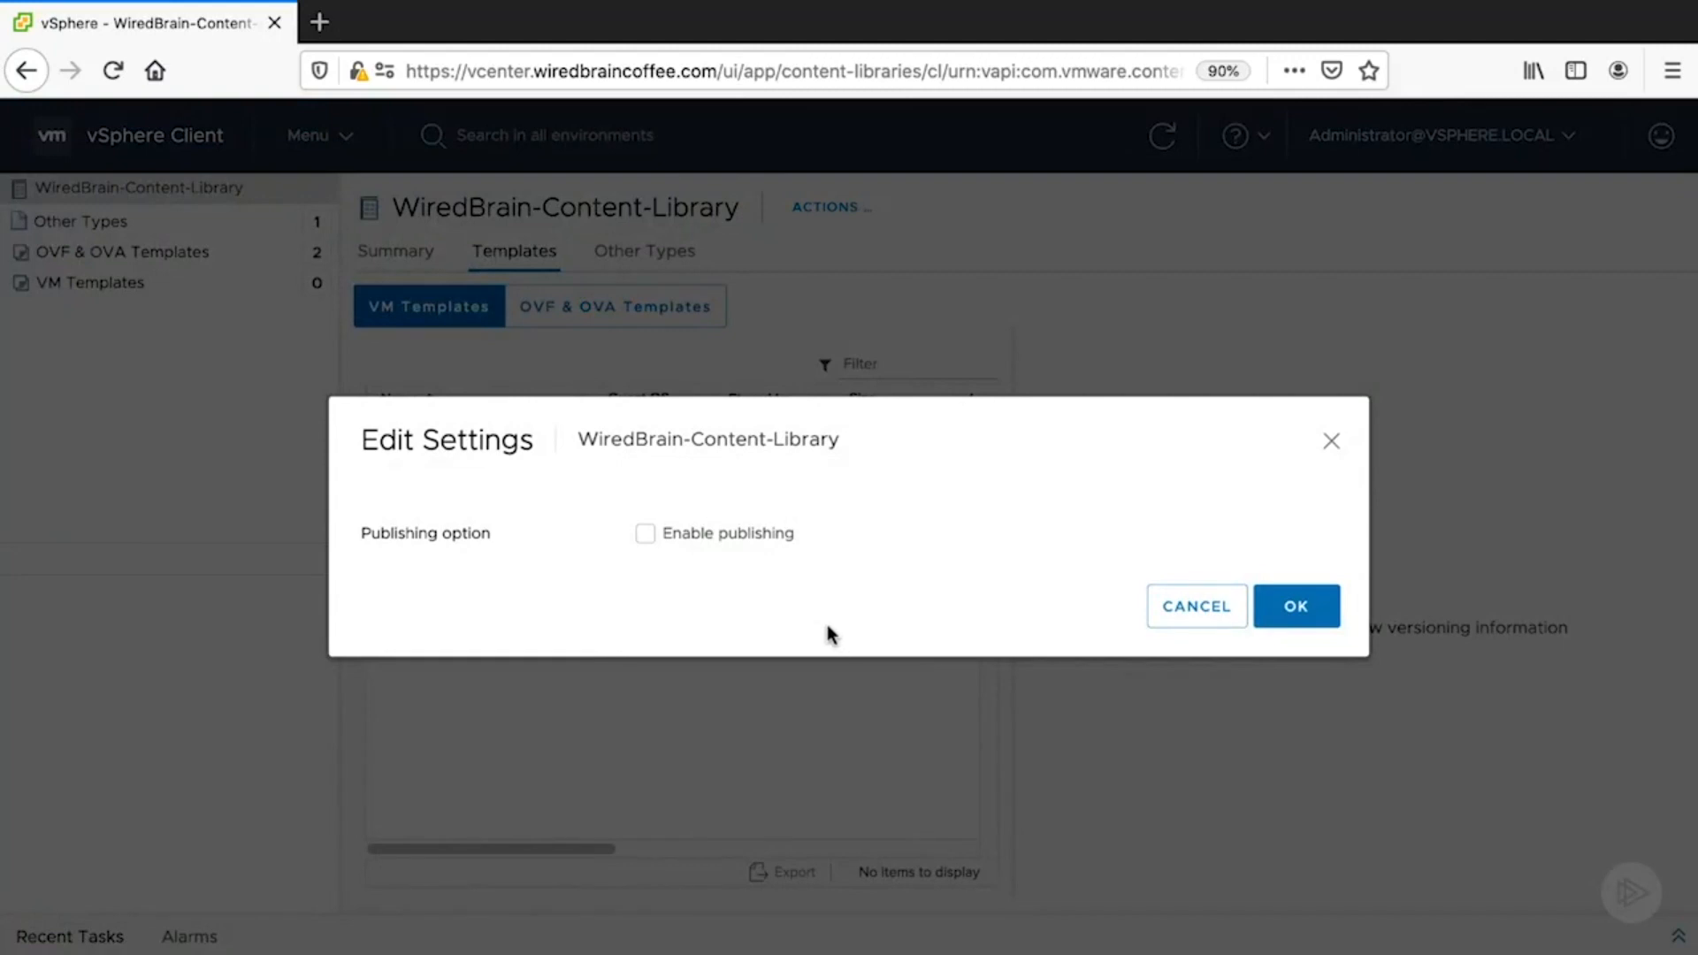
left_click(644, 535)
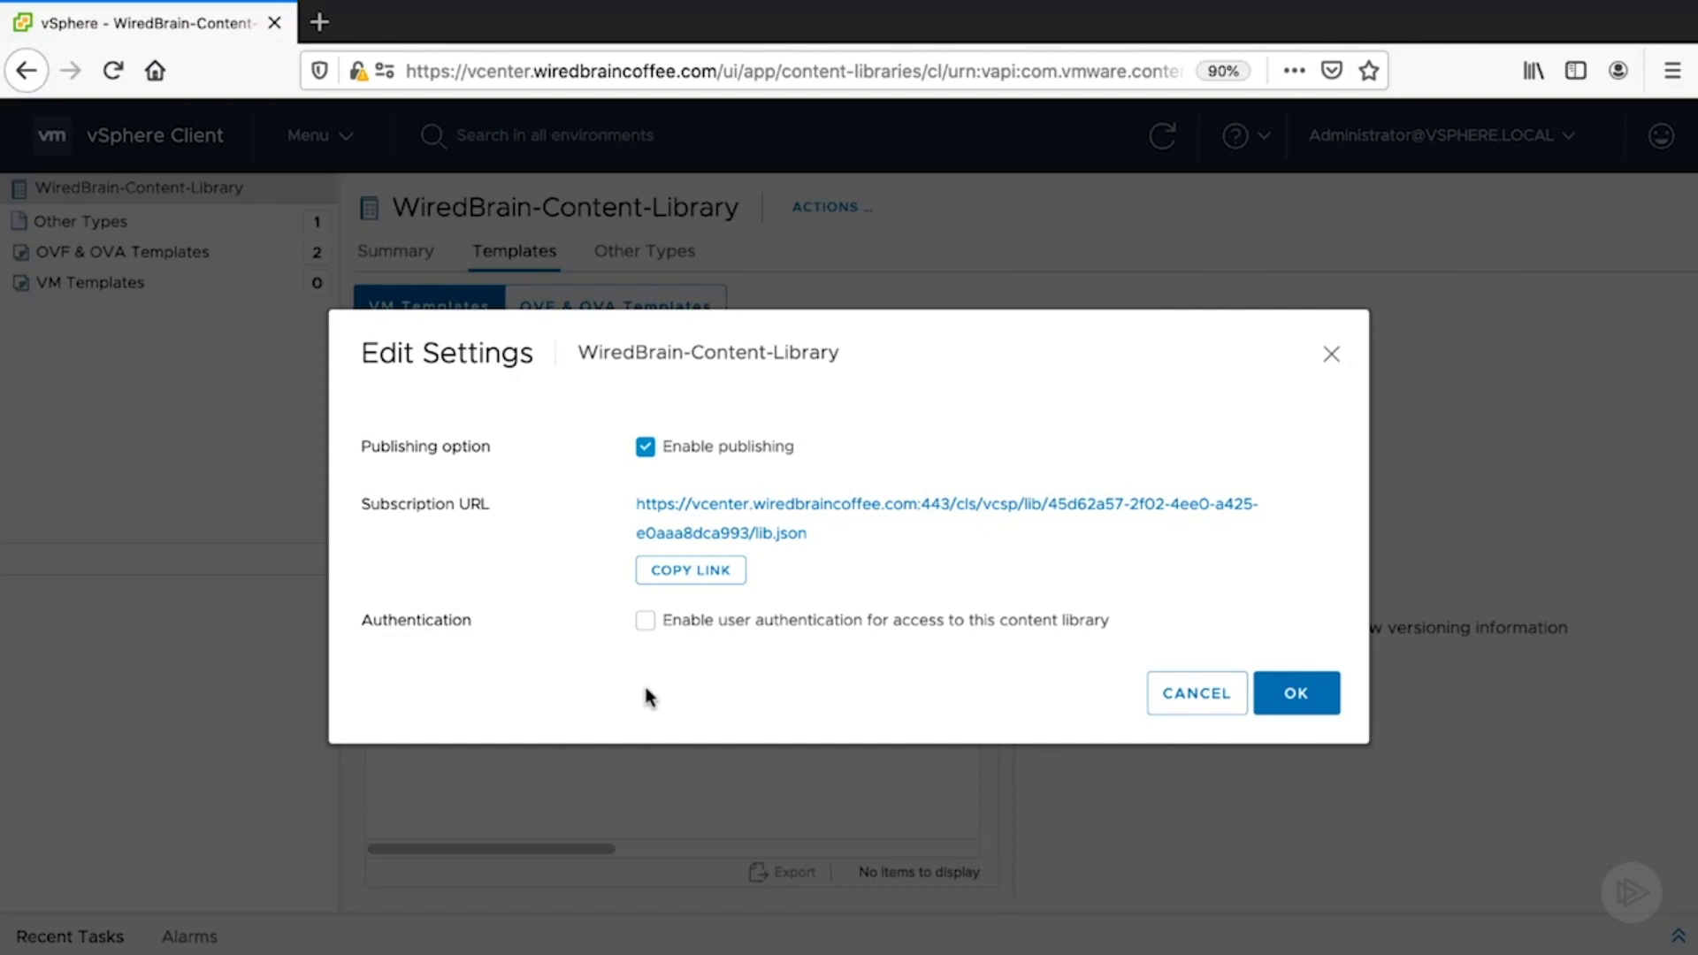
left_click(682, 585)
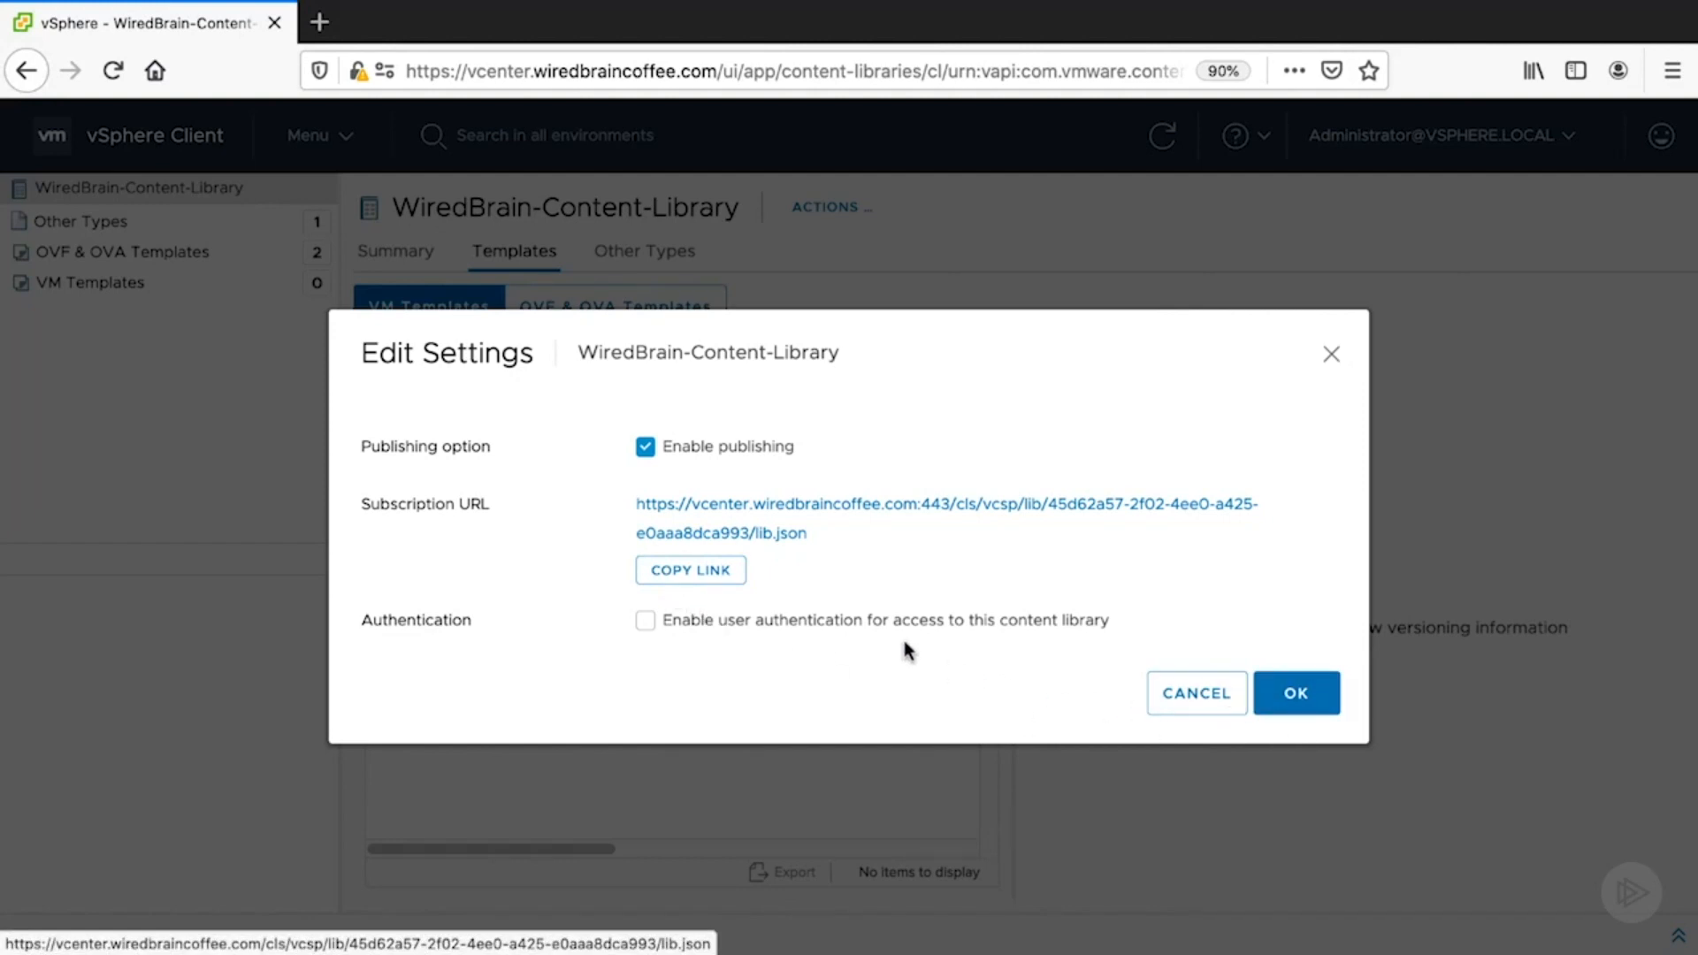
left_click(1300, 697)
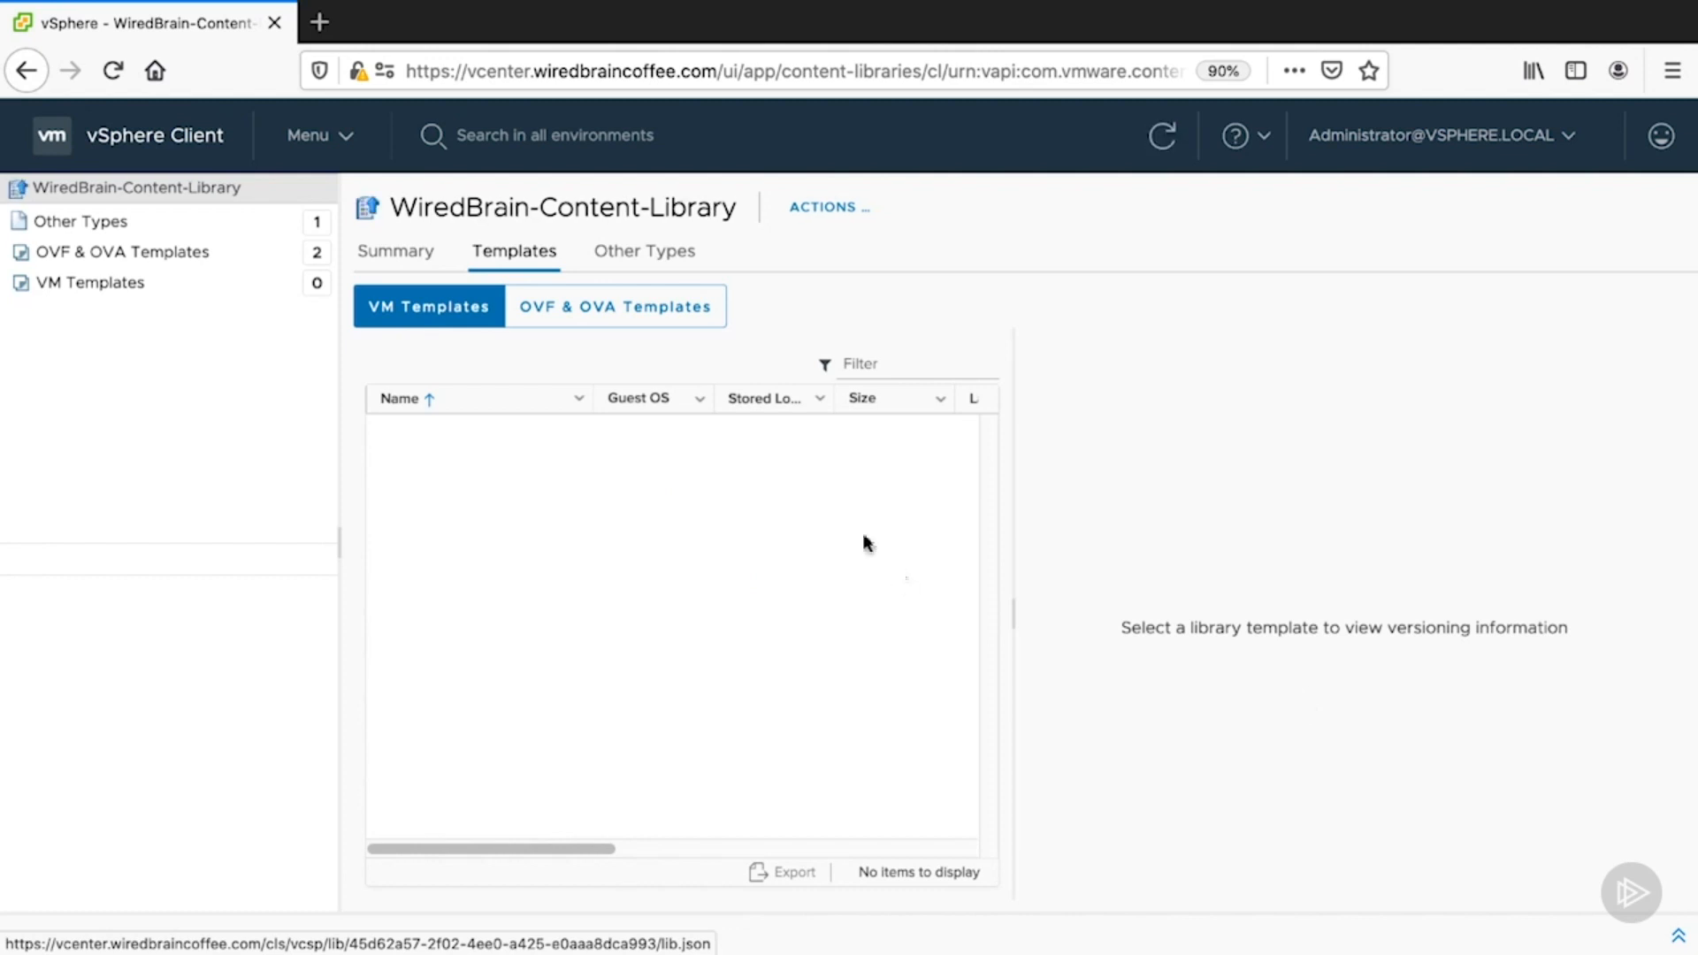
left_click(348, 152)
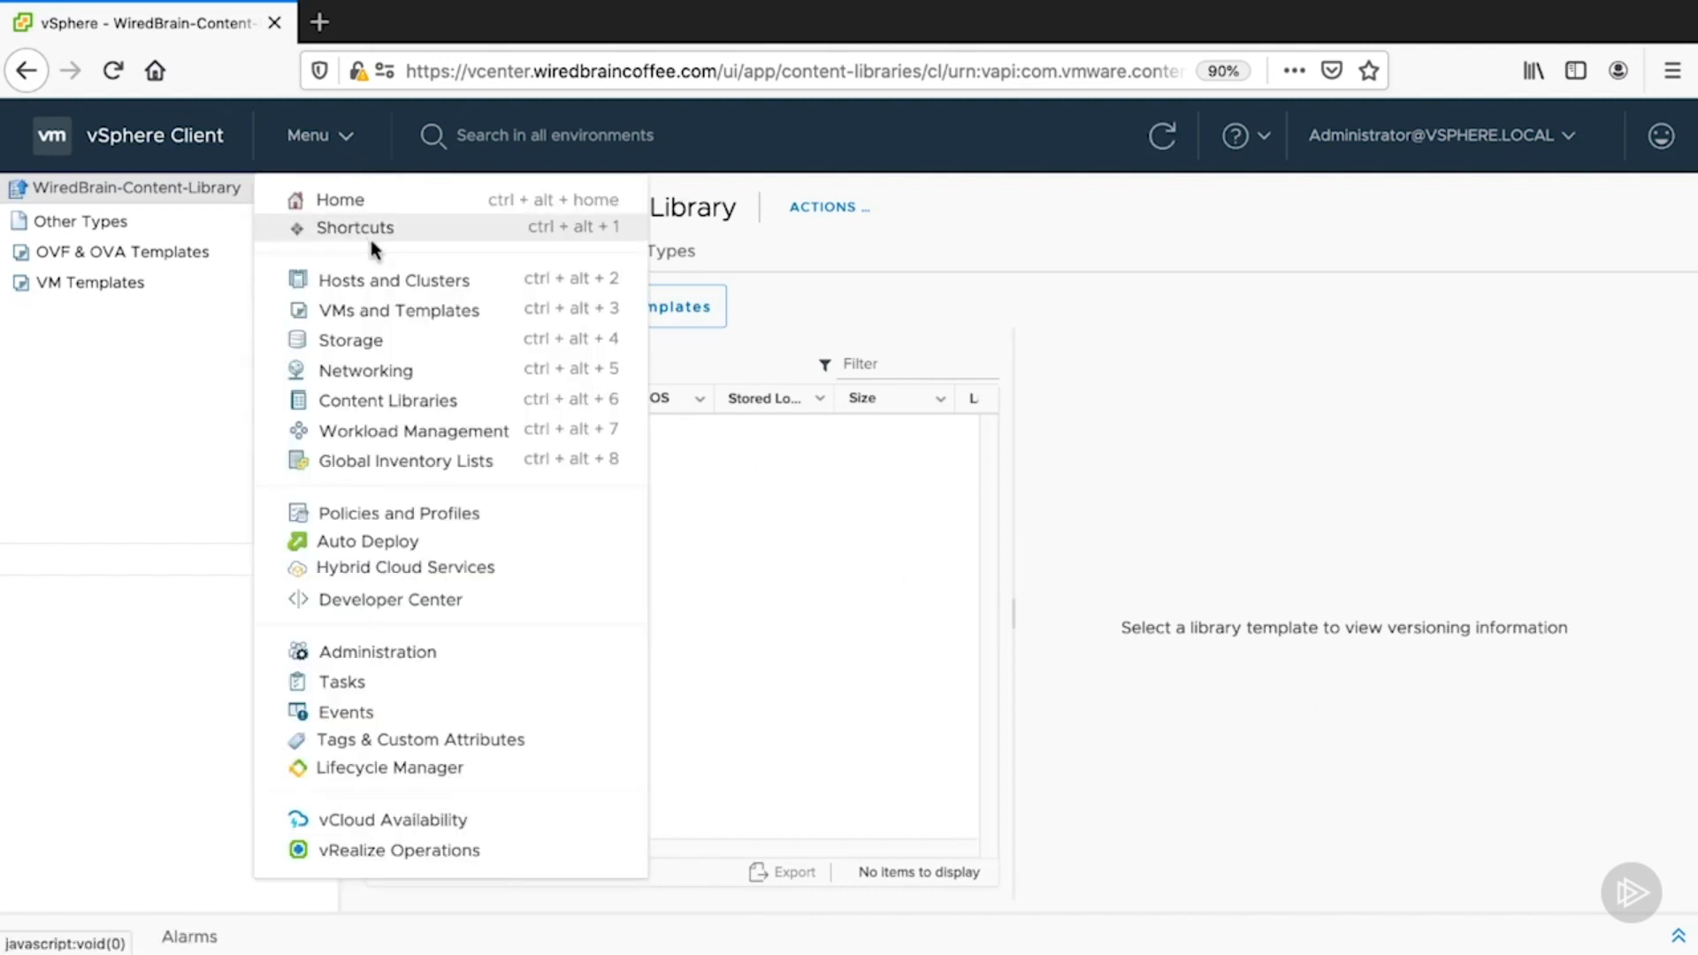
left_click(390, 409)
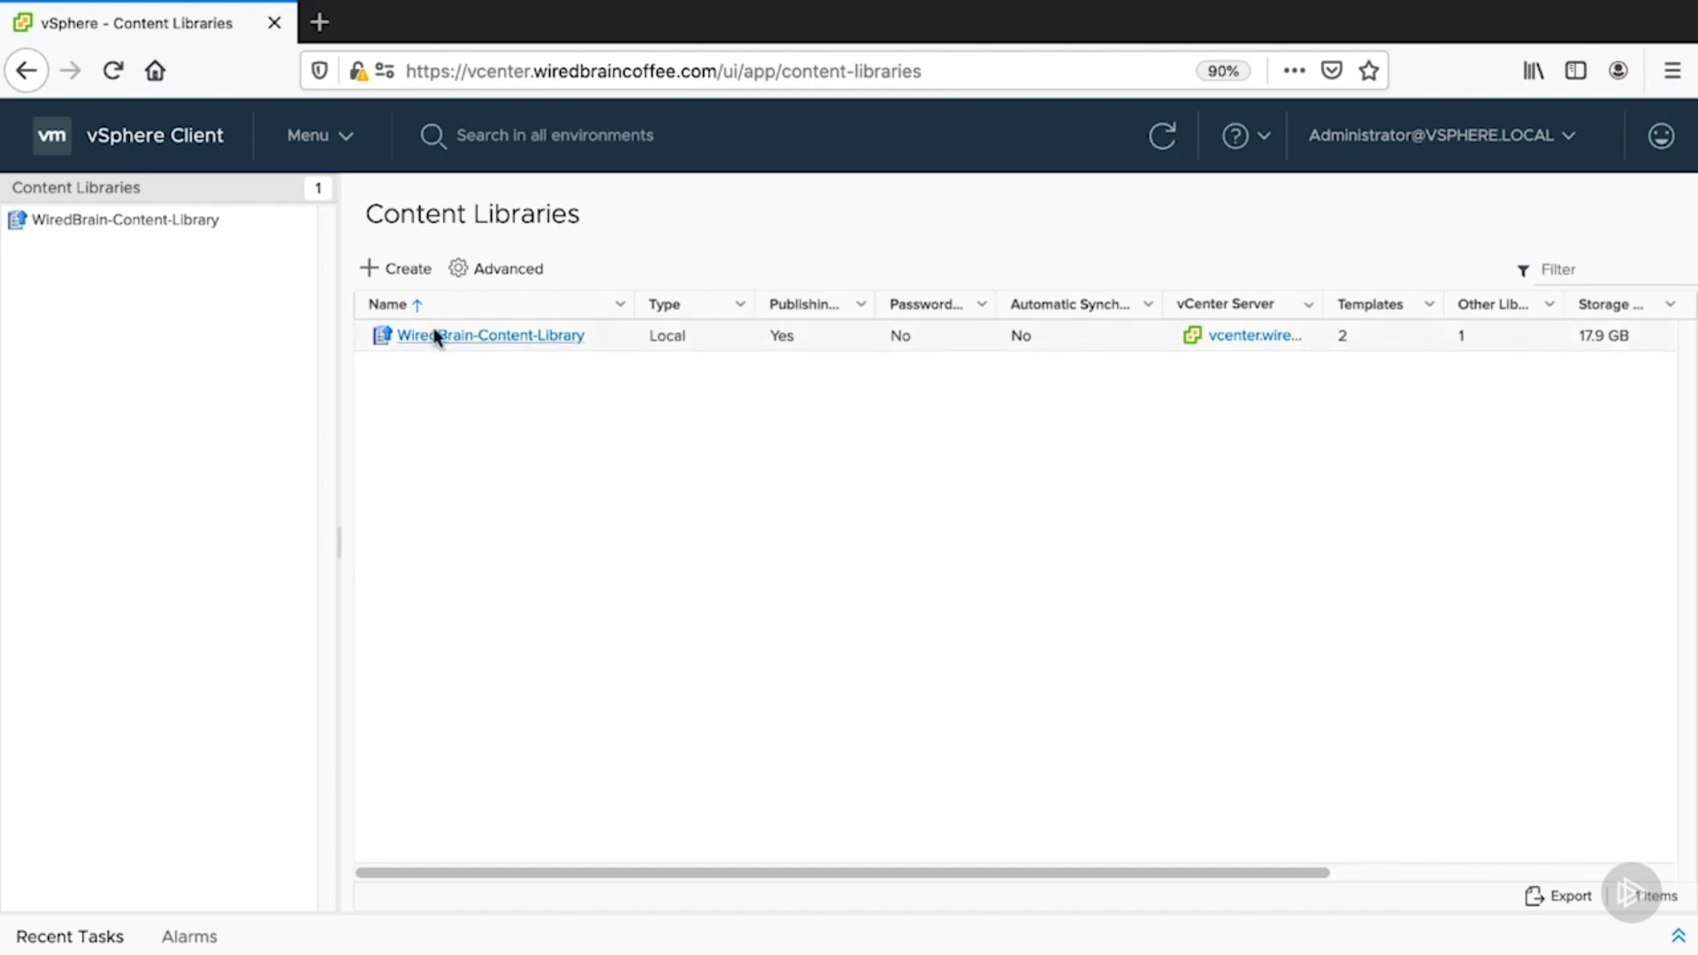
- Define Shared-WBC-Library as subscribed to the pasted URL, downloading content only when needed
left_click(403, 270)
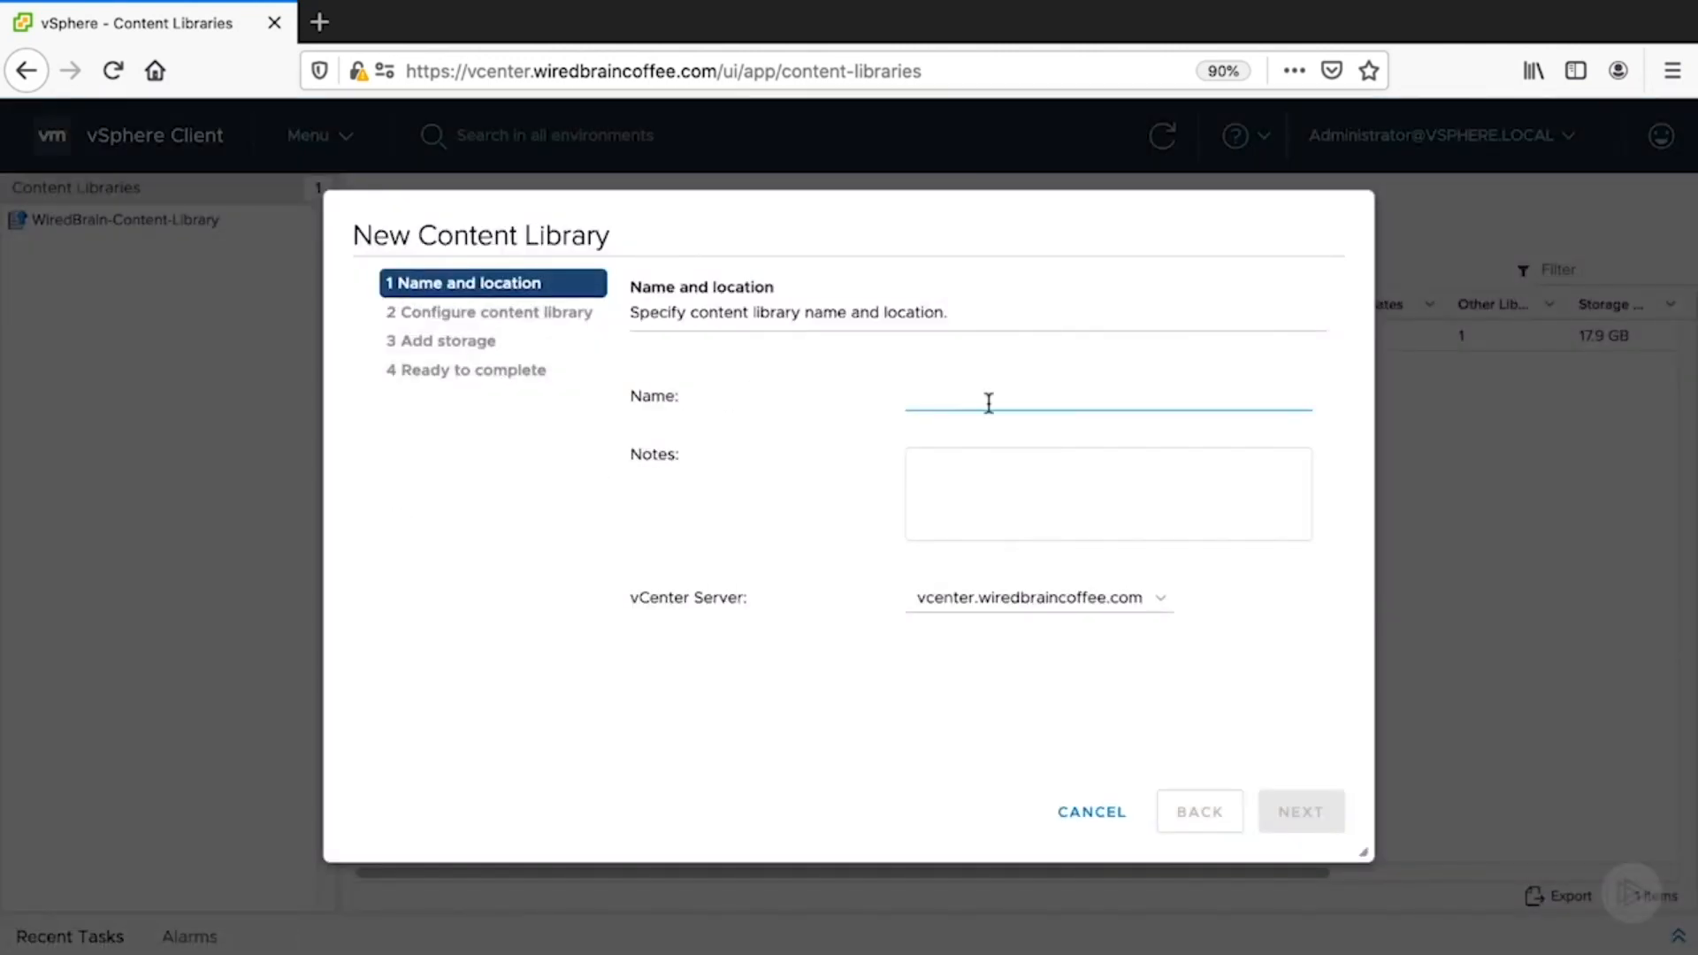
type("Shared")
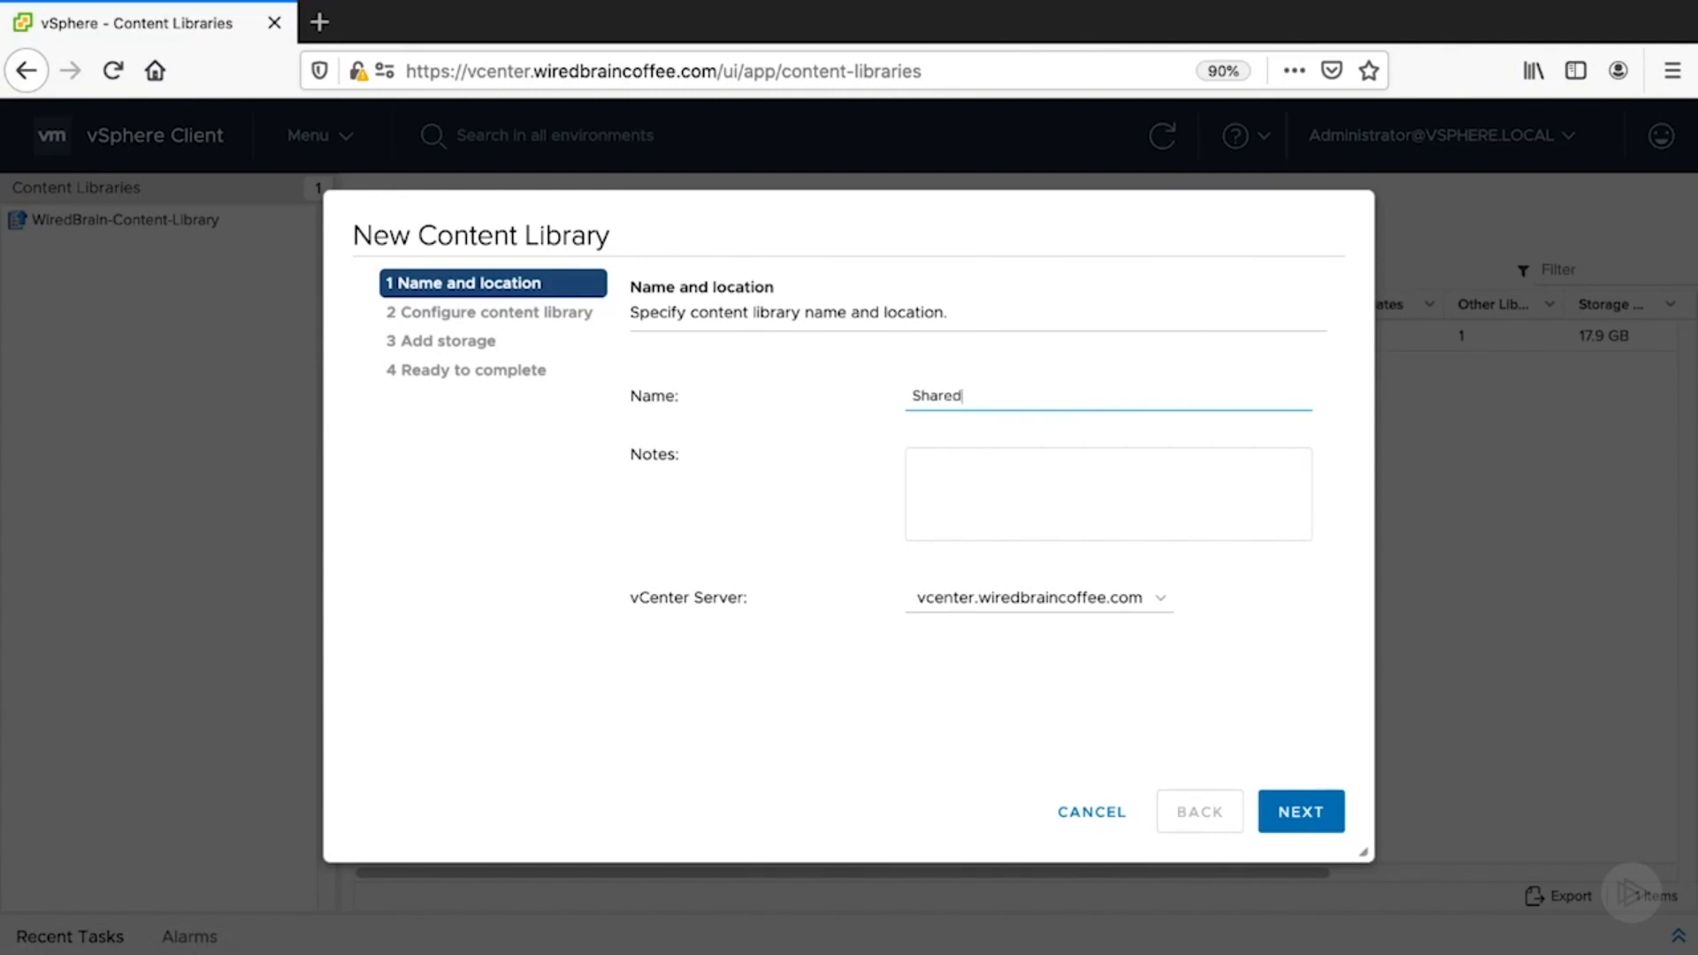
type("-WBC-Library")
left_click(1288, 836)
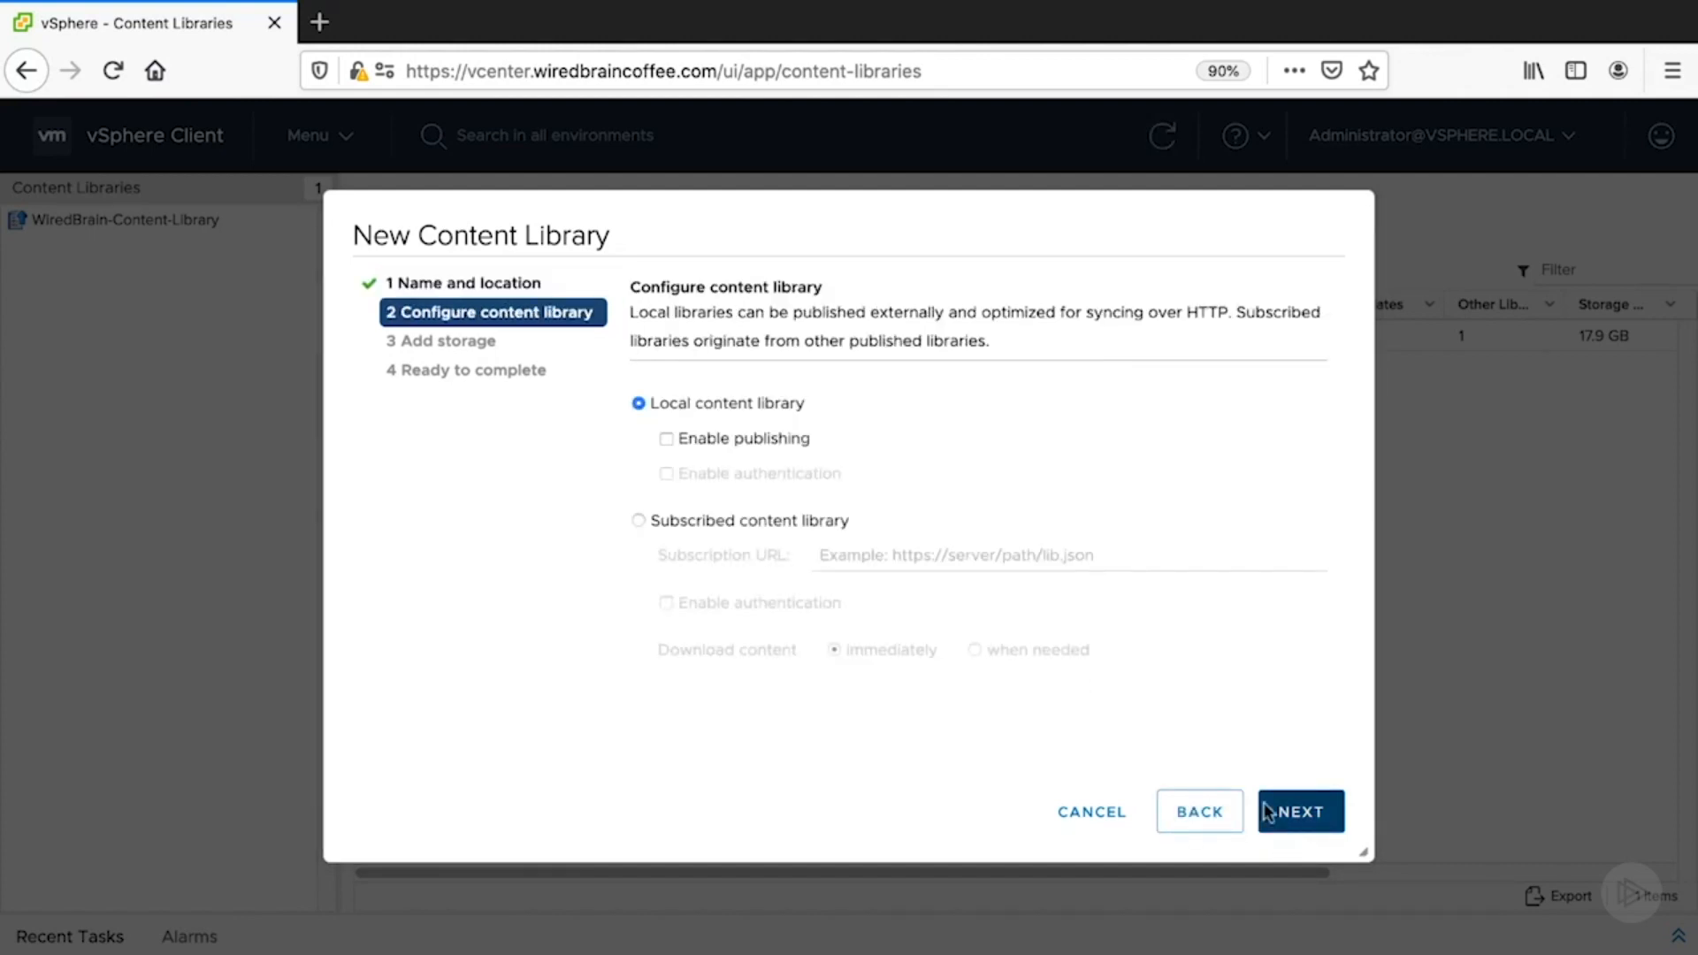
left_click(638, 521)
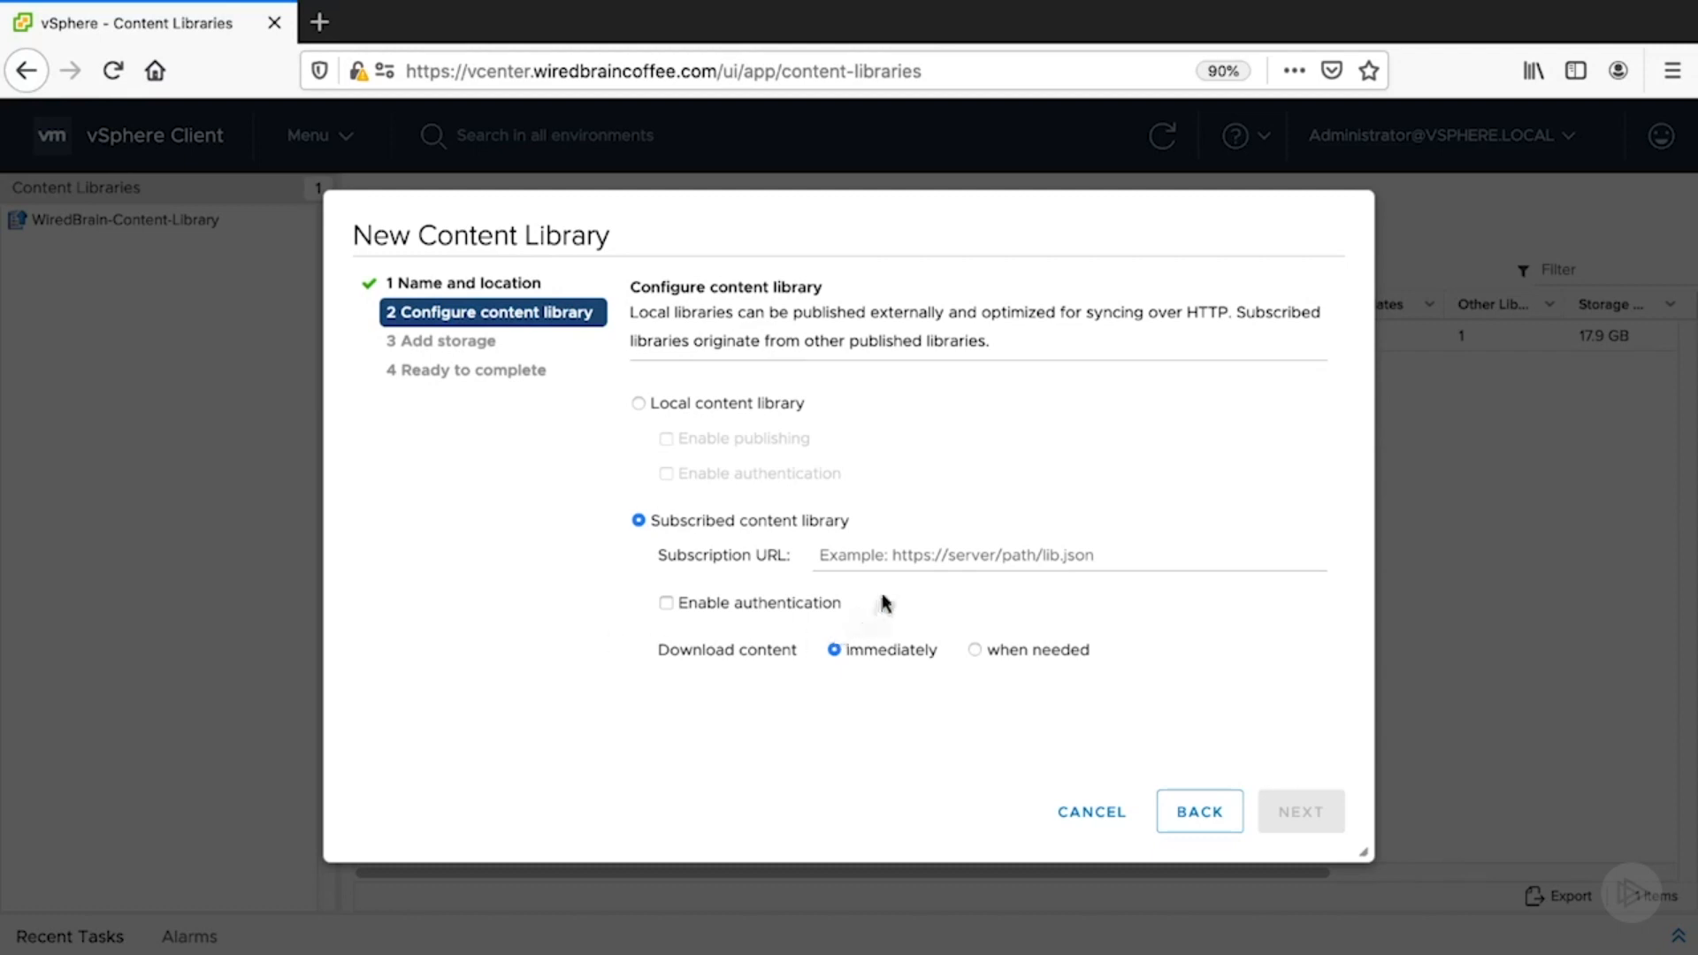
left_click(892, 559)
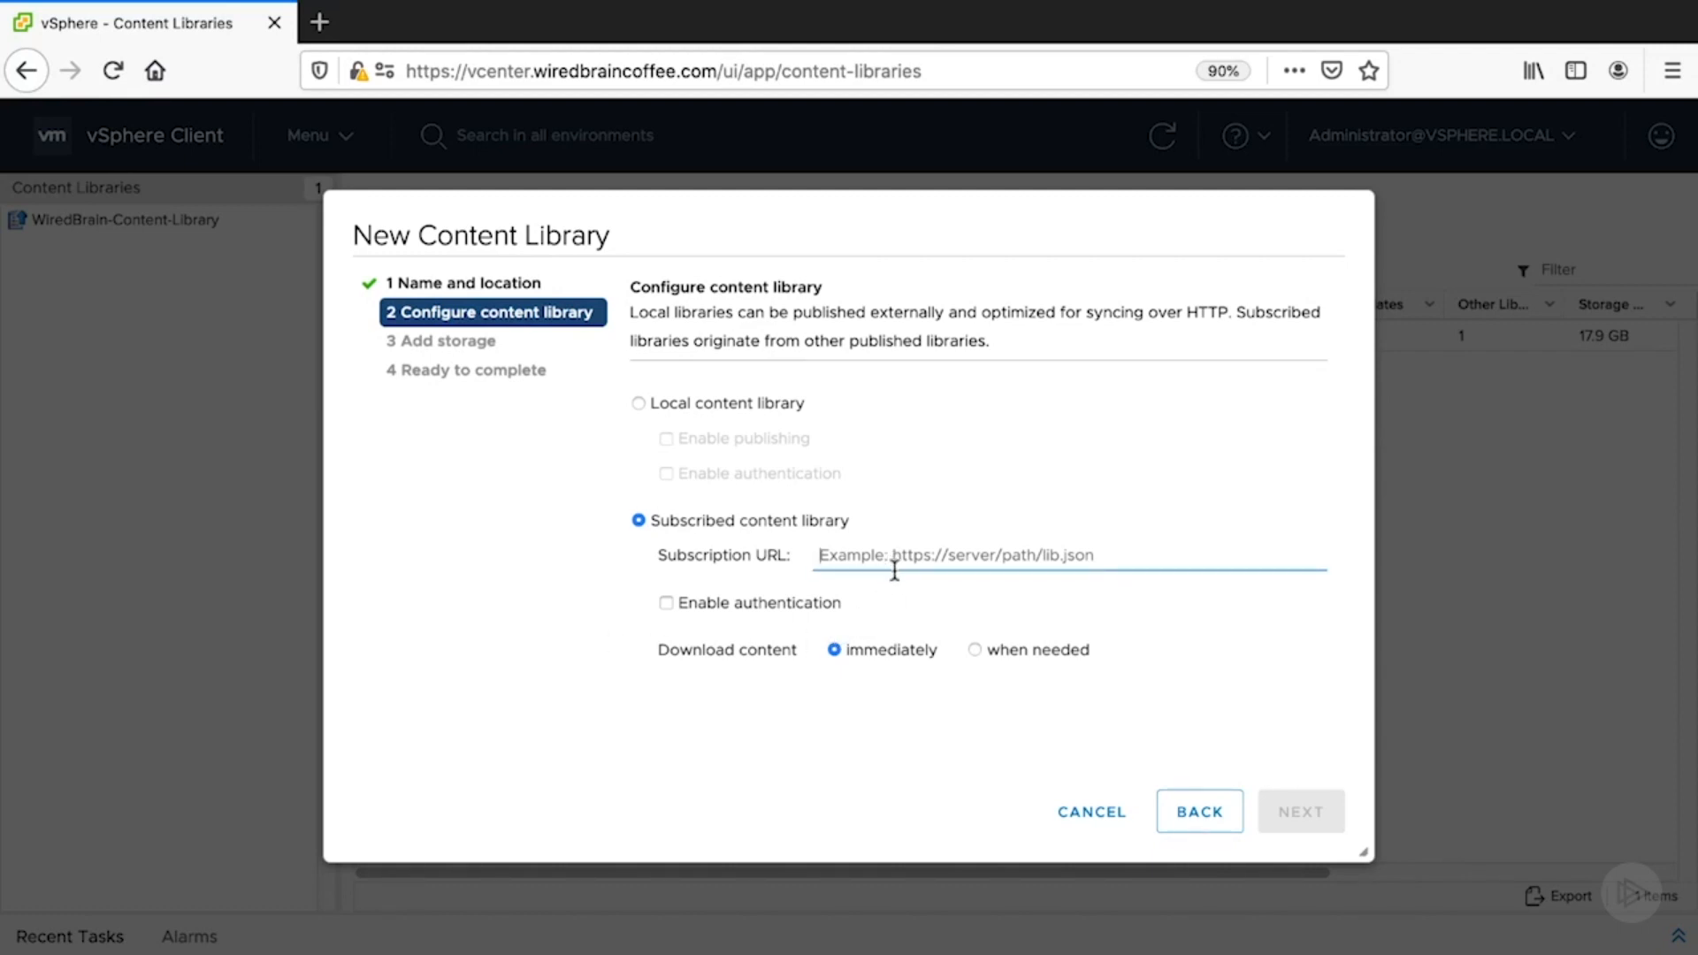
key("ctrl+v")
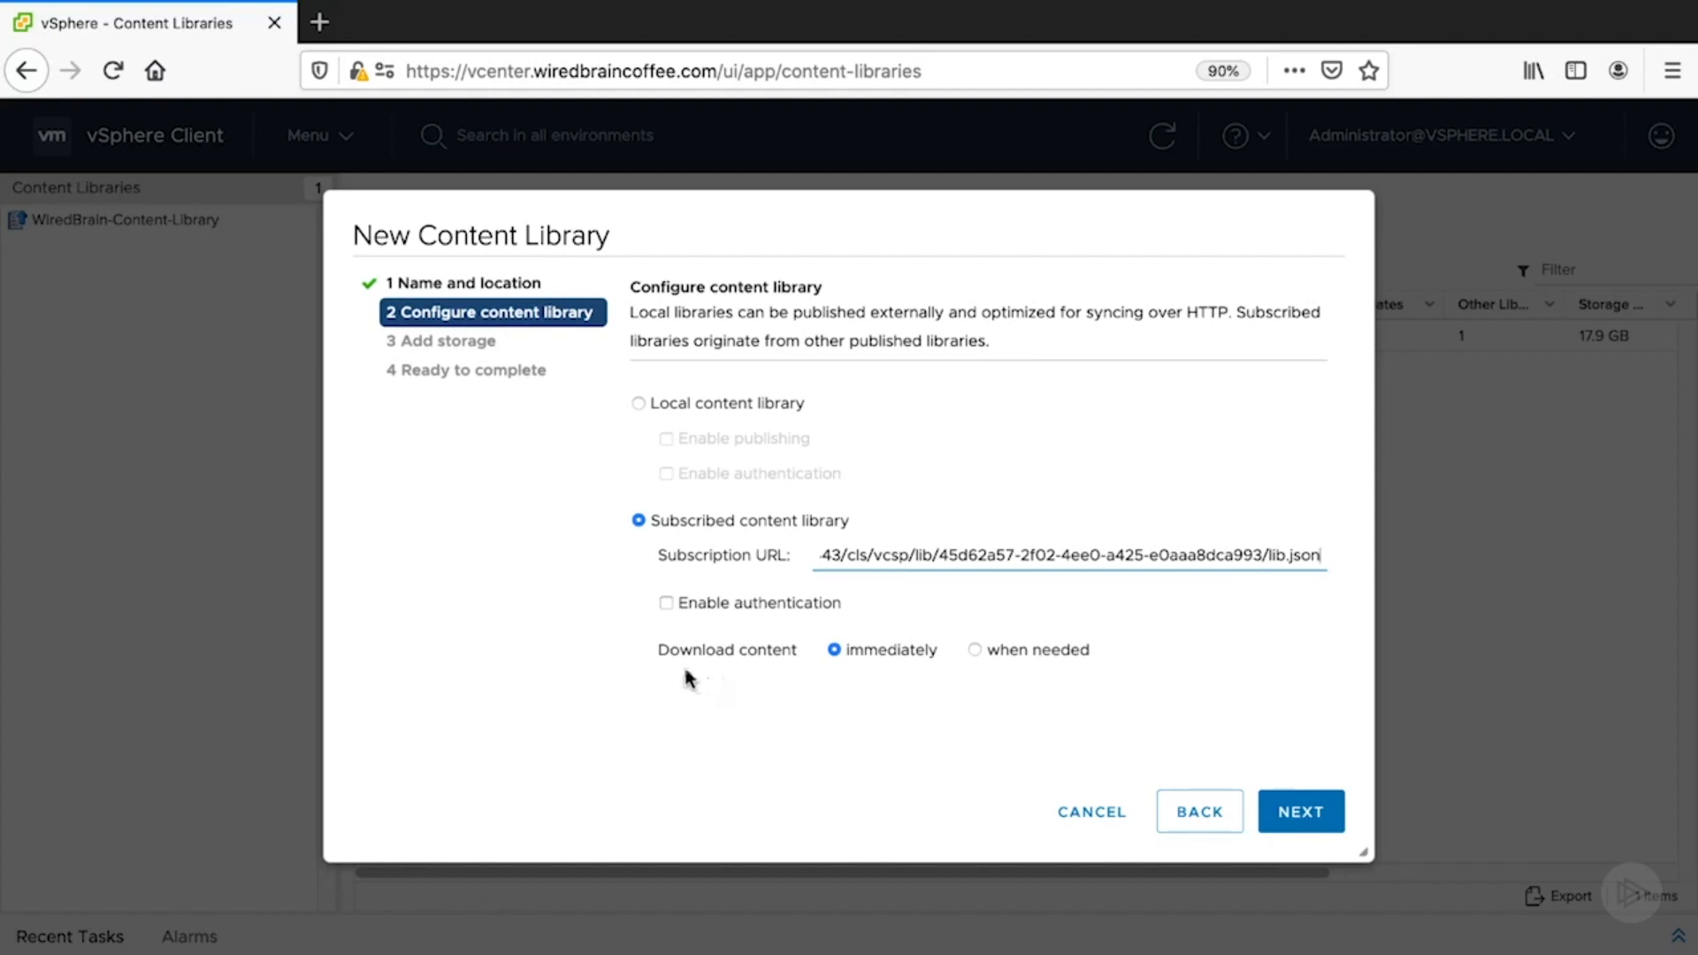
left_click(666, 604)
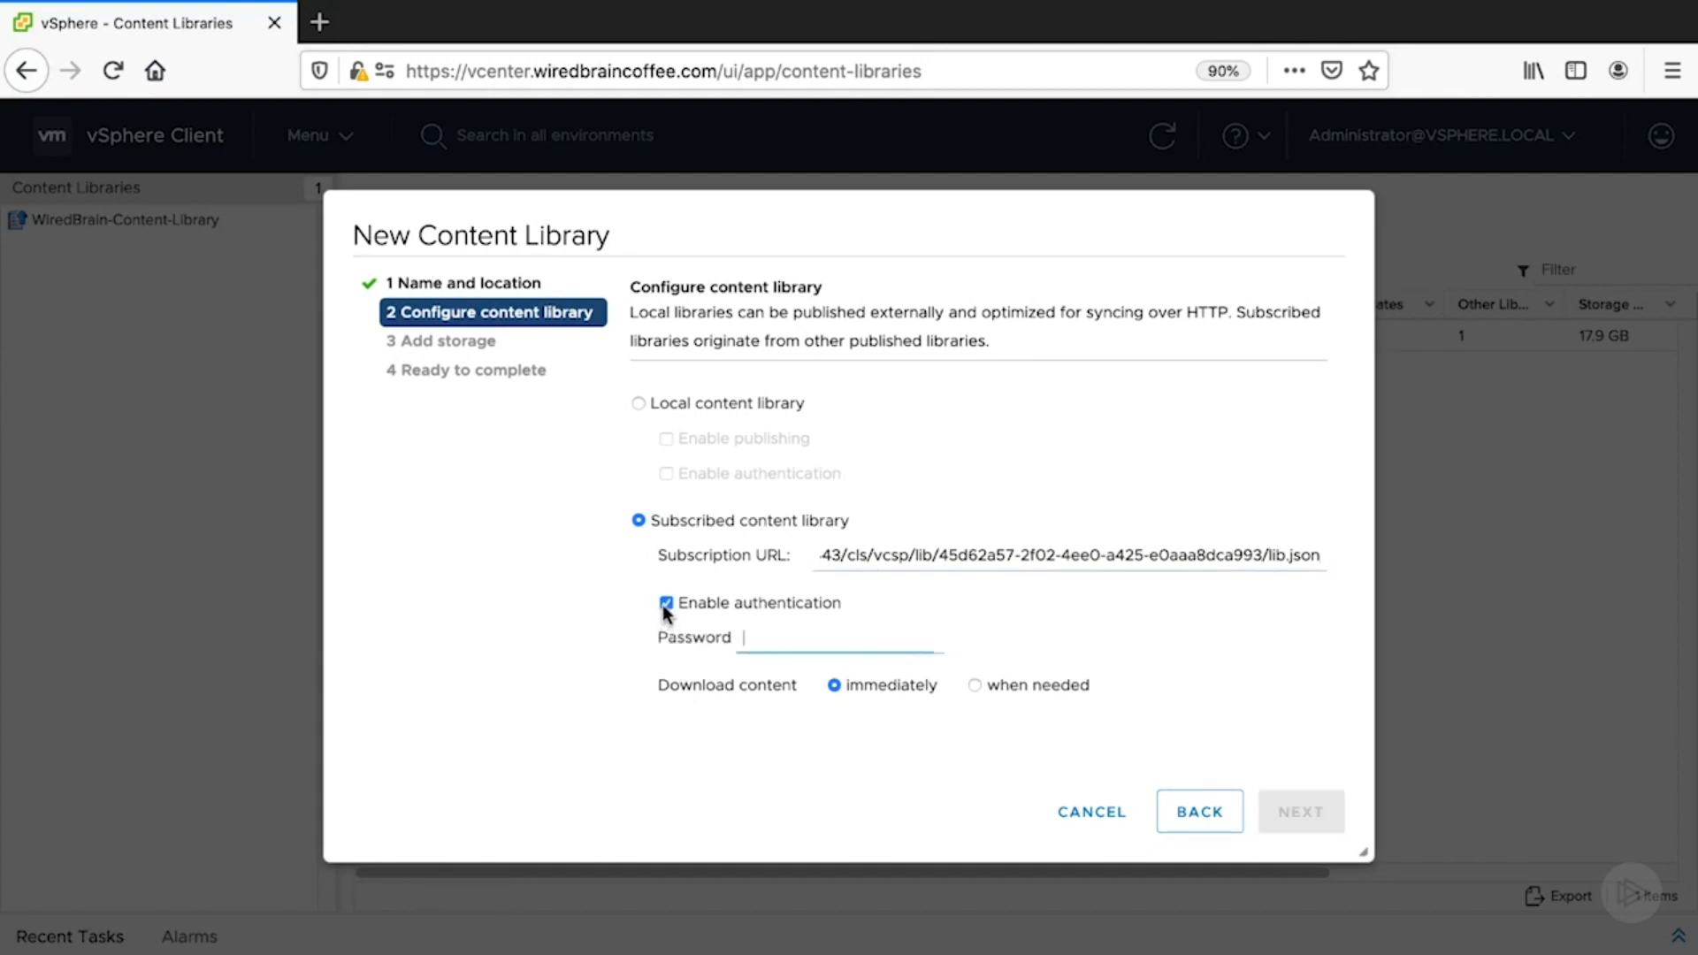
left_click(667, 606)
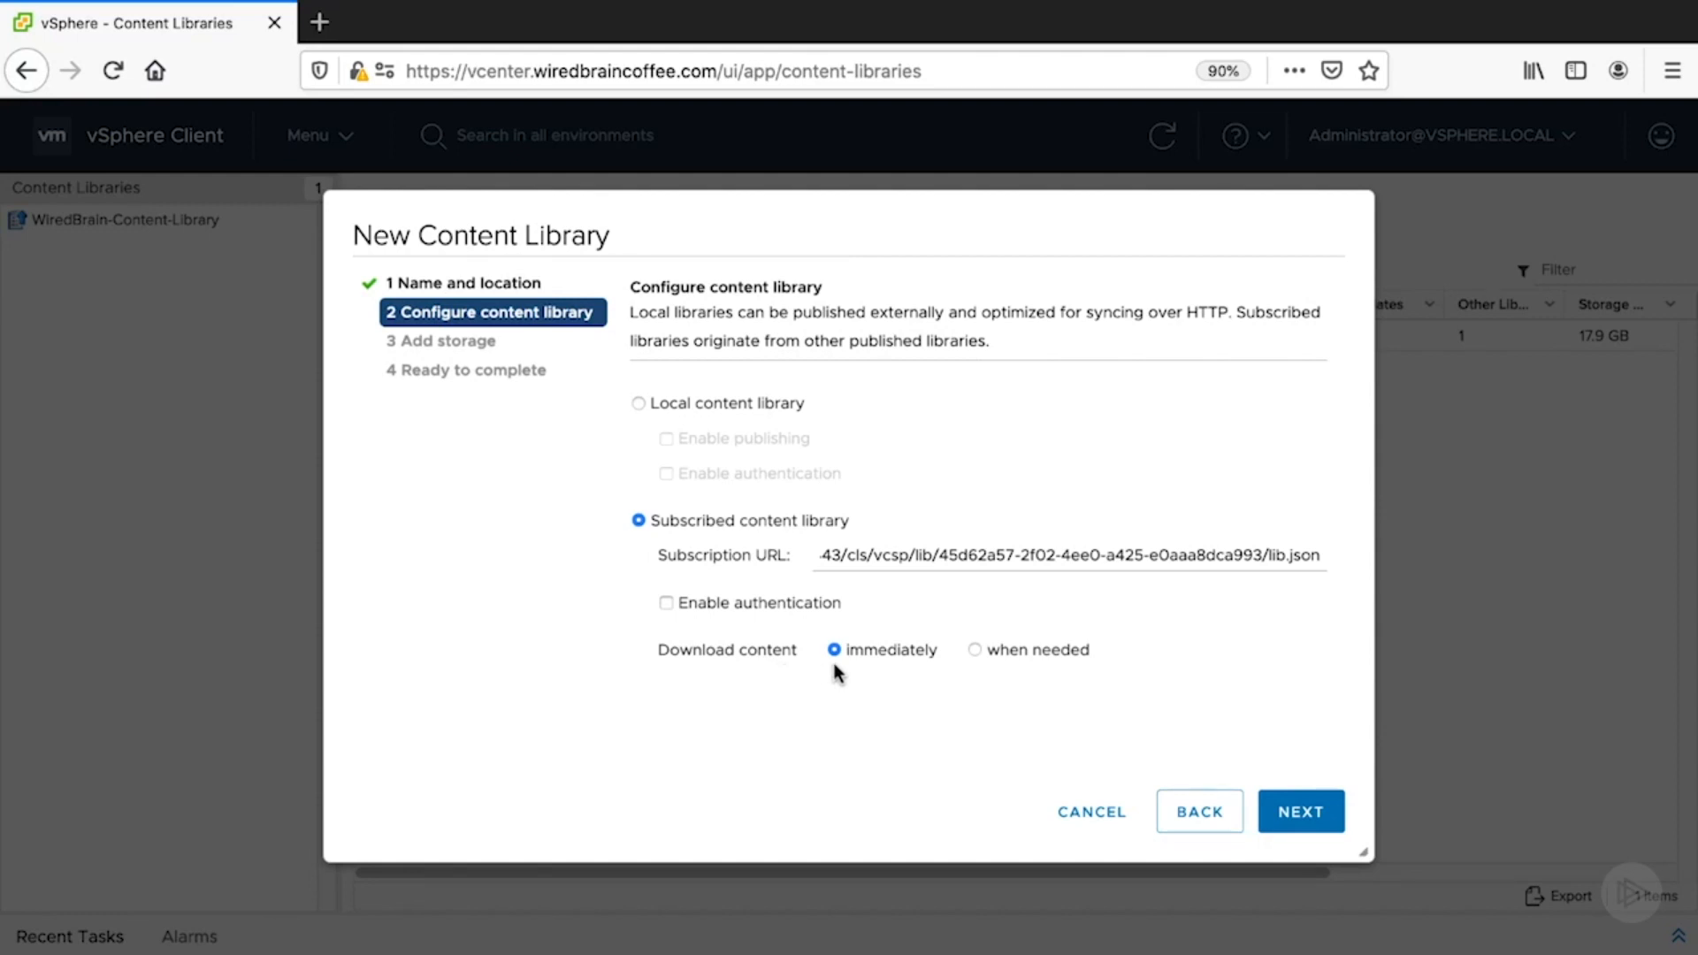
left_click(977, 653)
- Store Shared-WBC-Library on the NFS datastore and finish creating it
left_click(1327, 826)
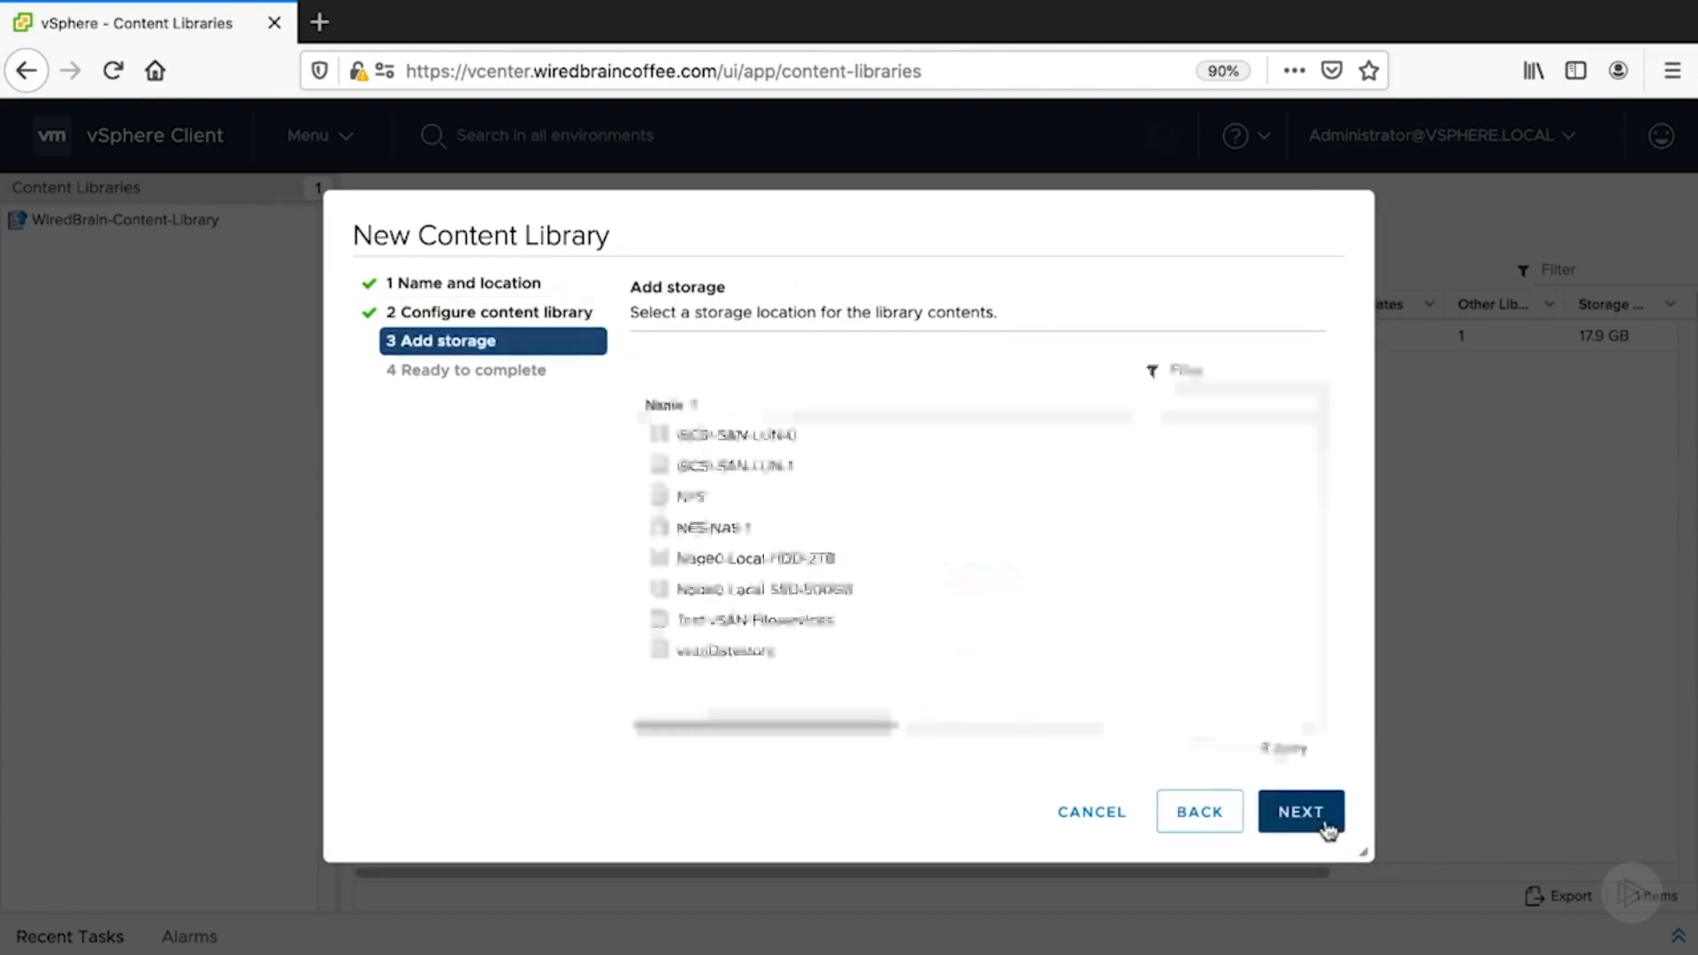
left_click(763, 497)
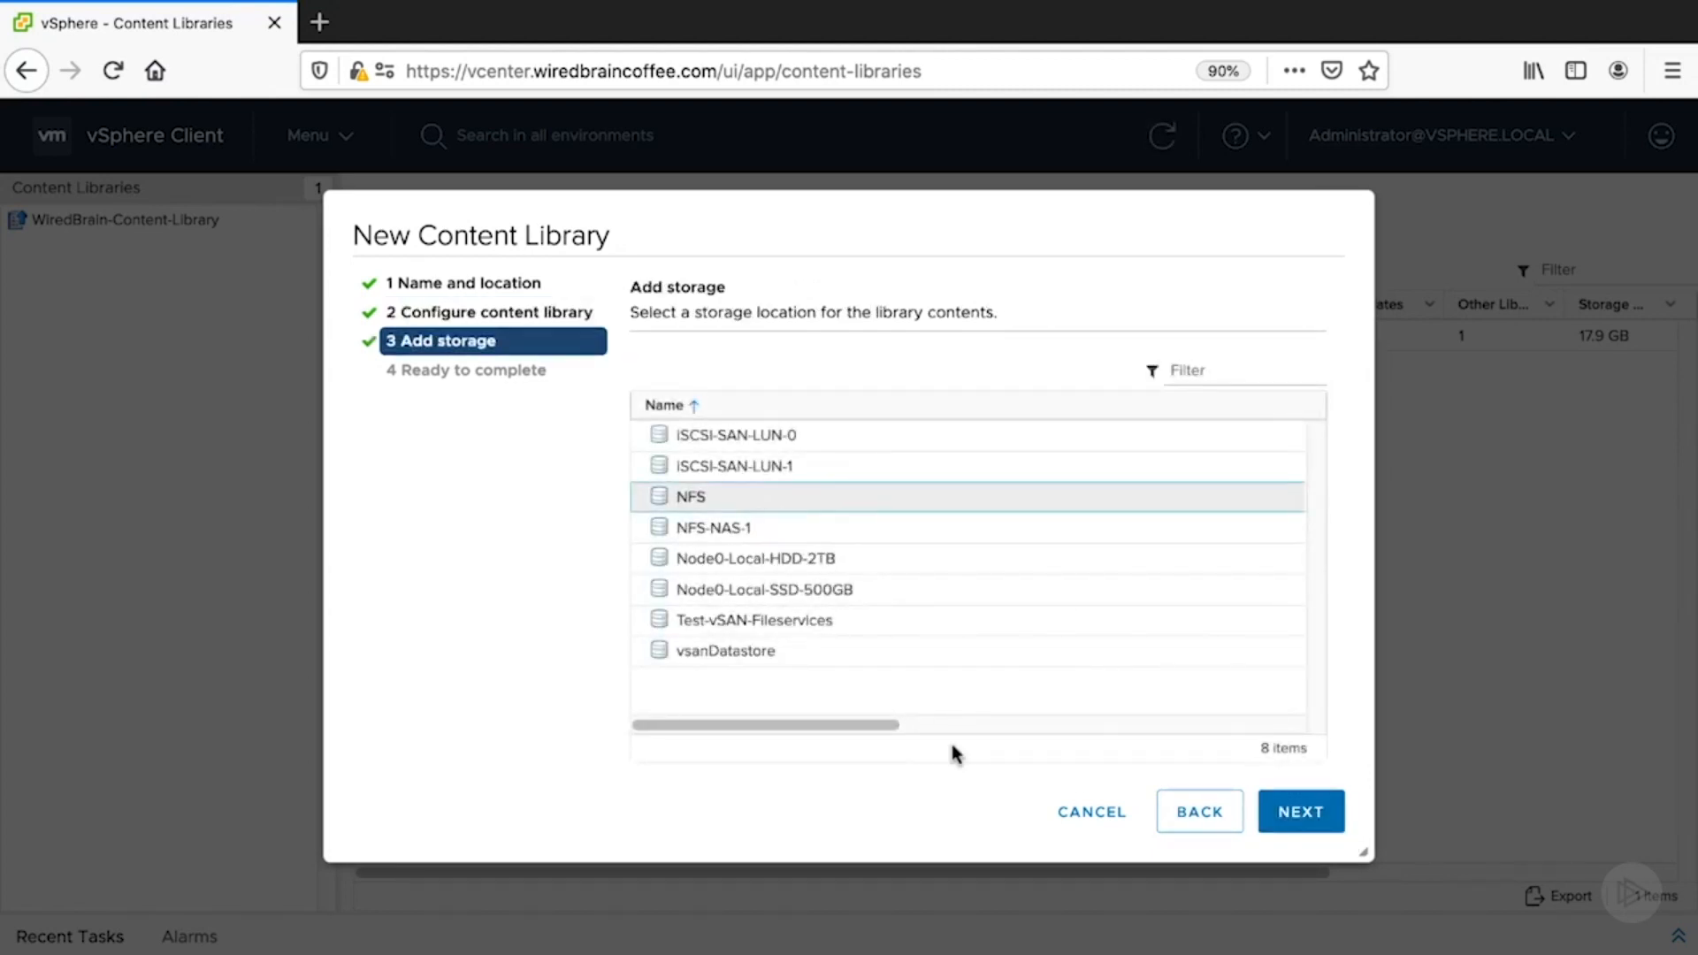
left_click(1324, 829)
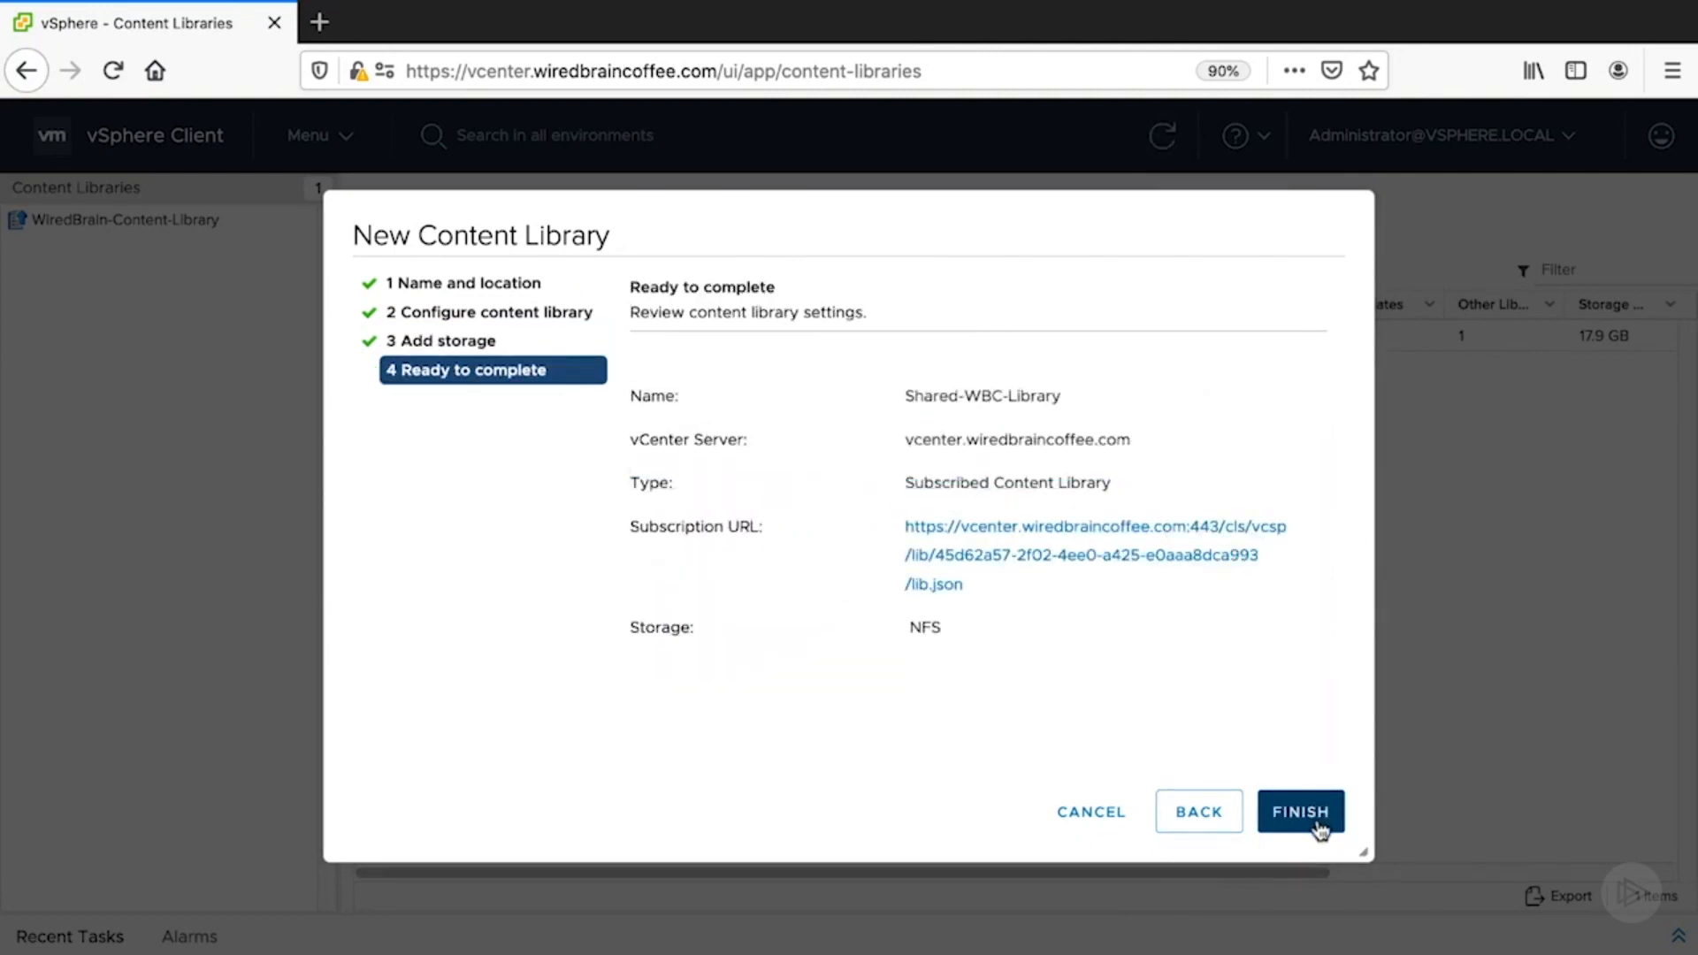
left_click(1301, 812)
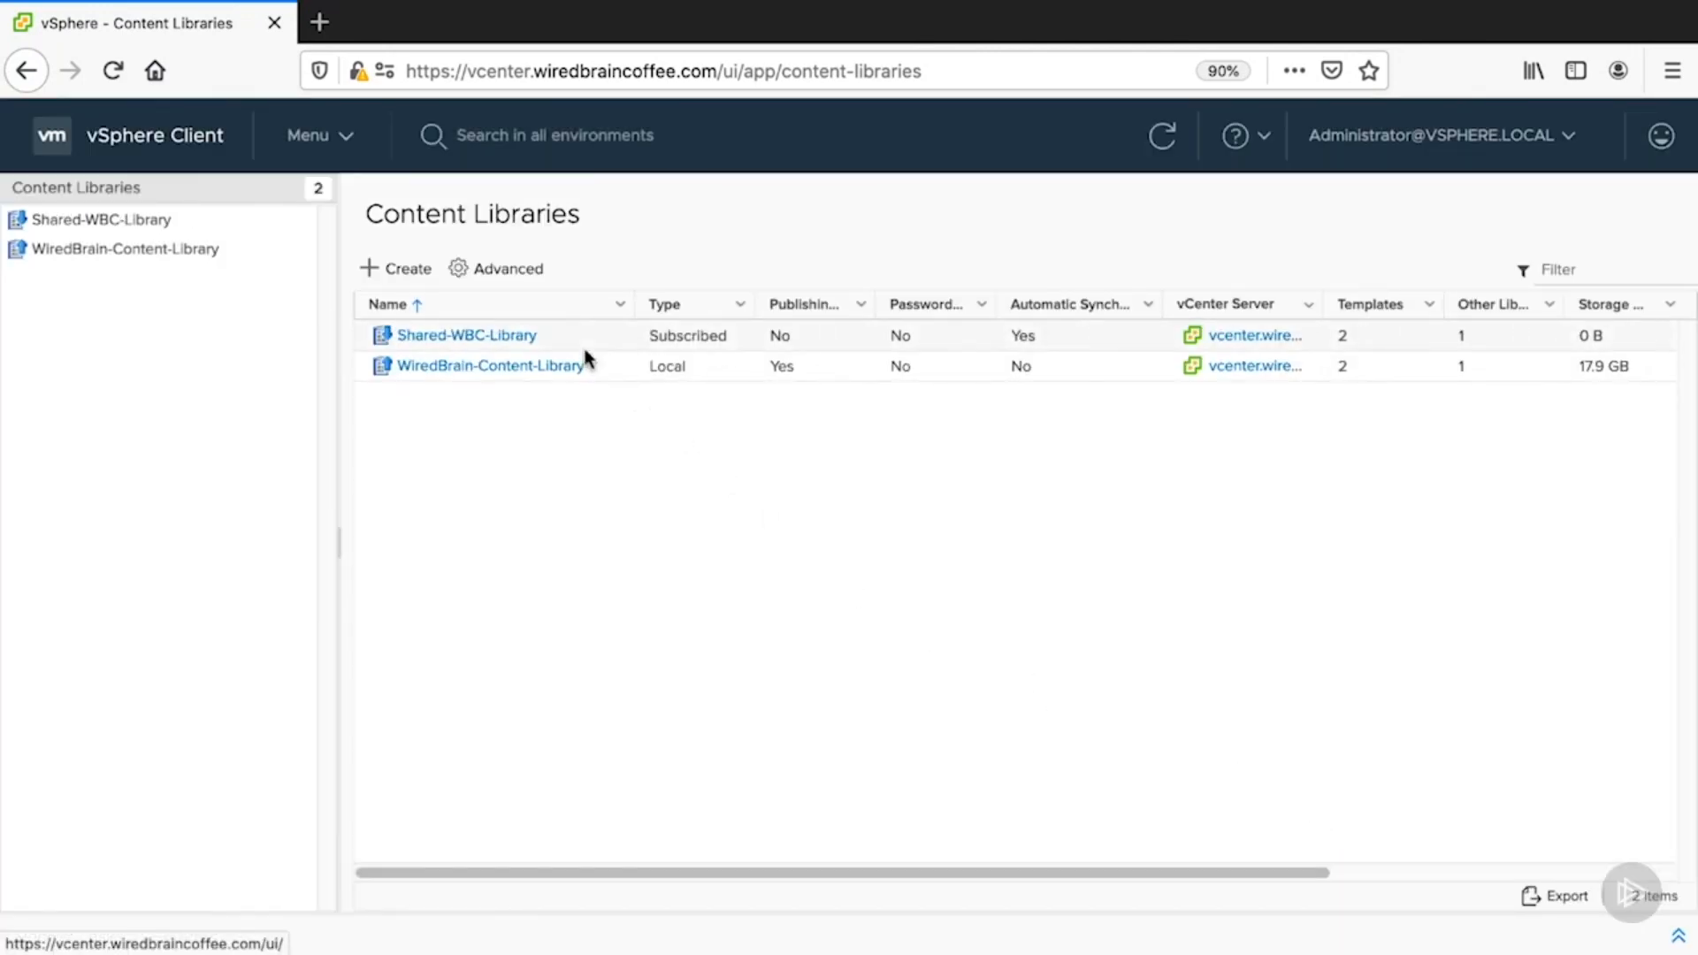
- Browse Shared-WBC-Library's OVF & OVA templates, other item types and the Windows Server 2019 item
left_click(586, 338)
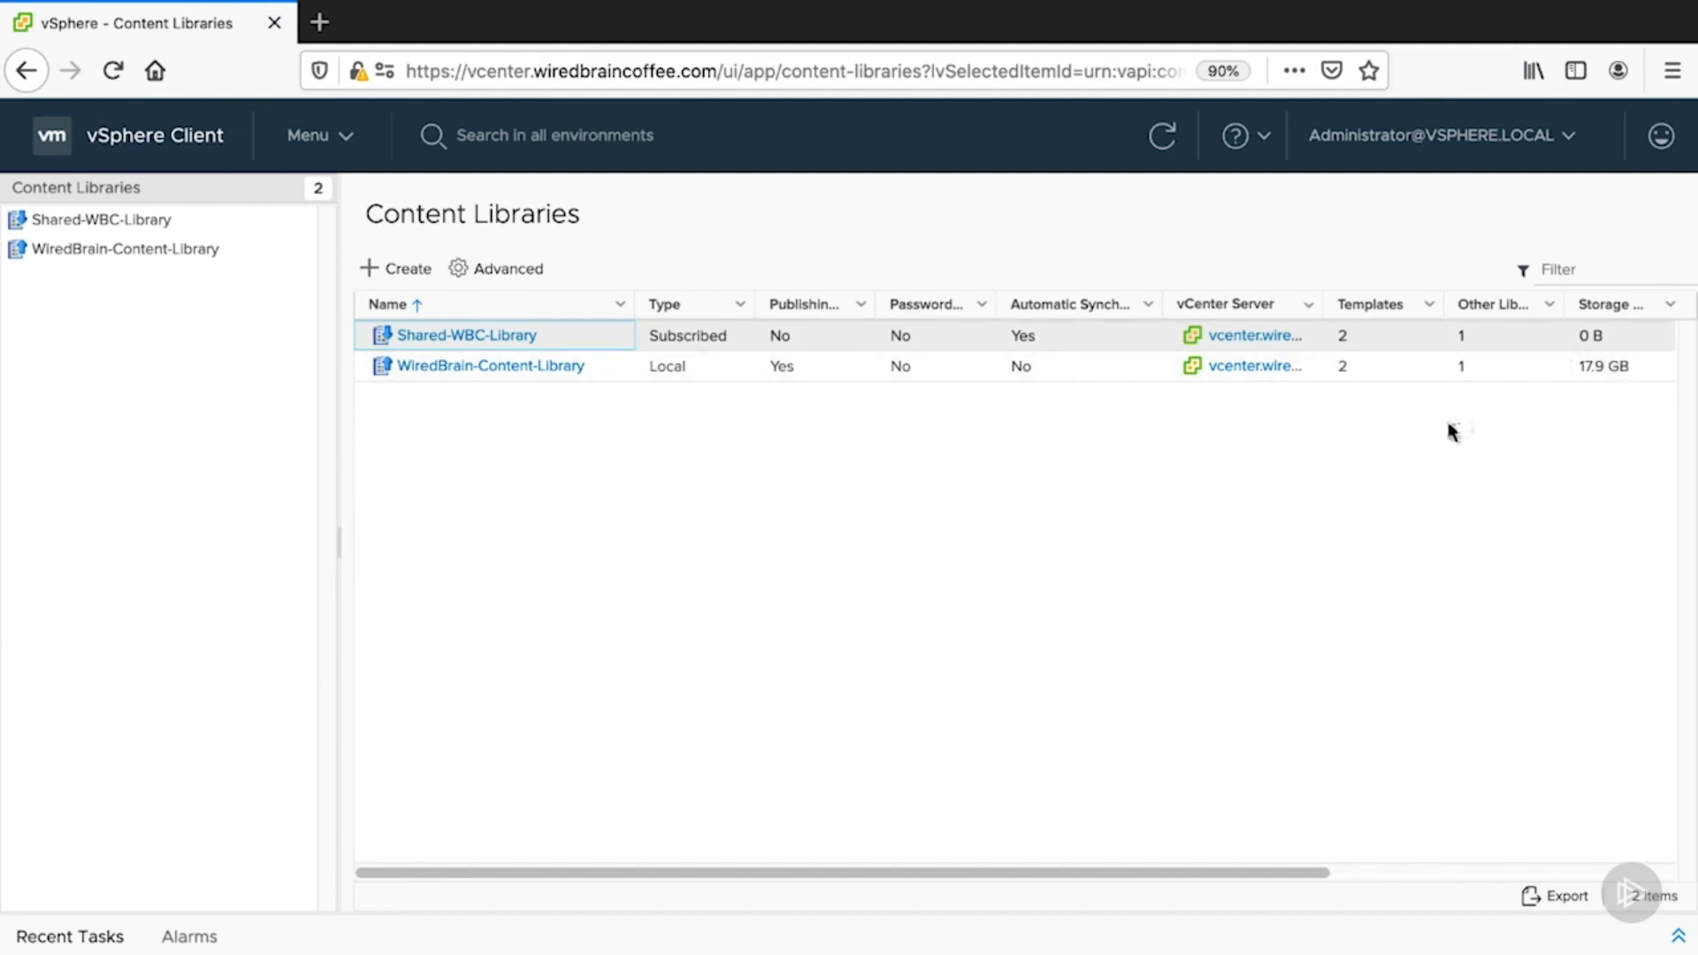
left_click(415, 334)
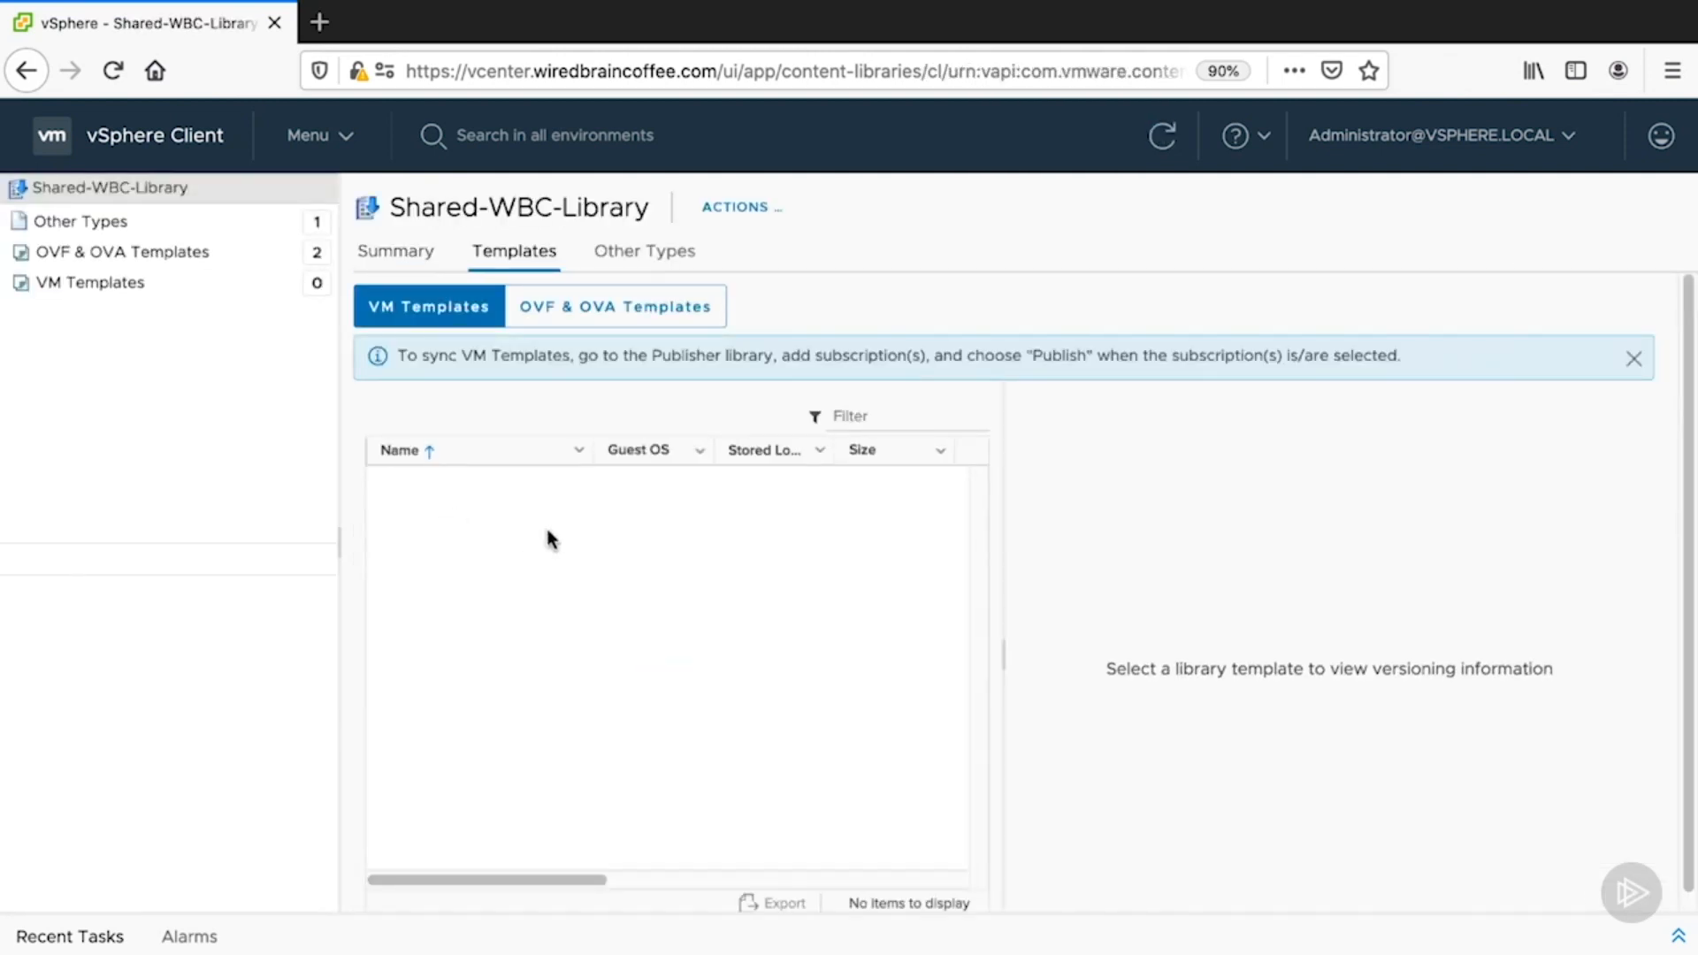
left_click(561, 307)
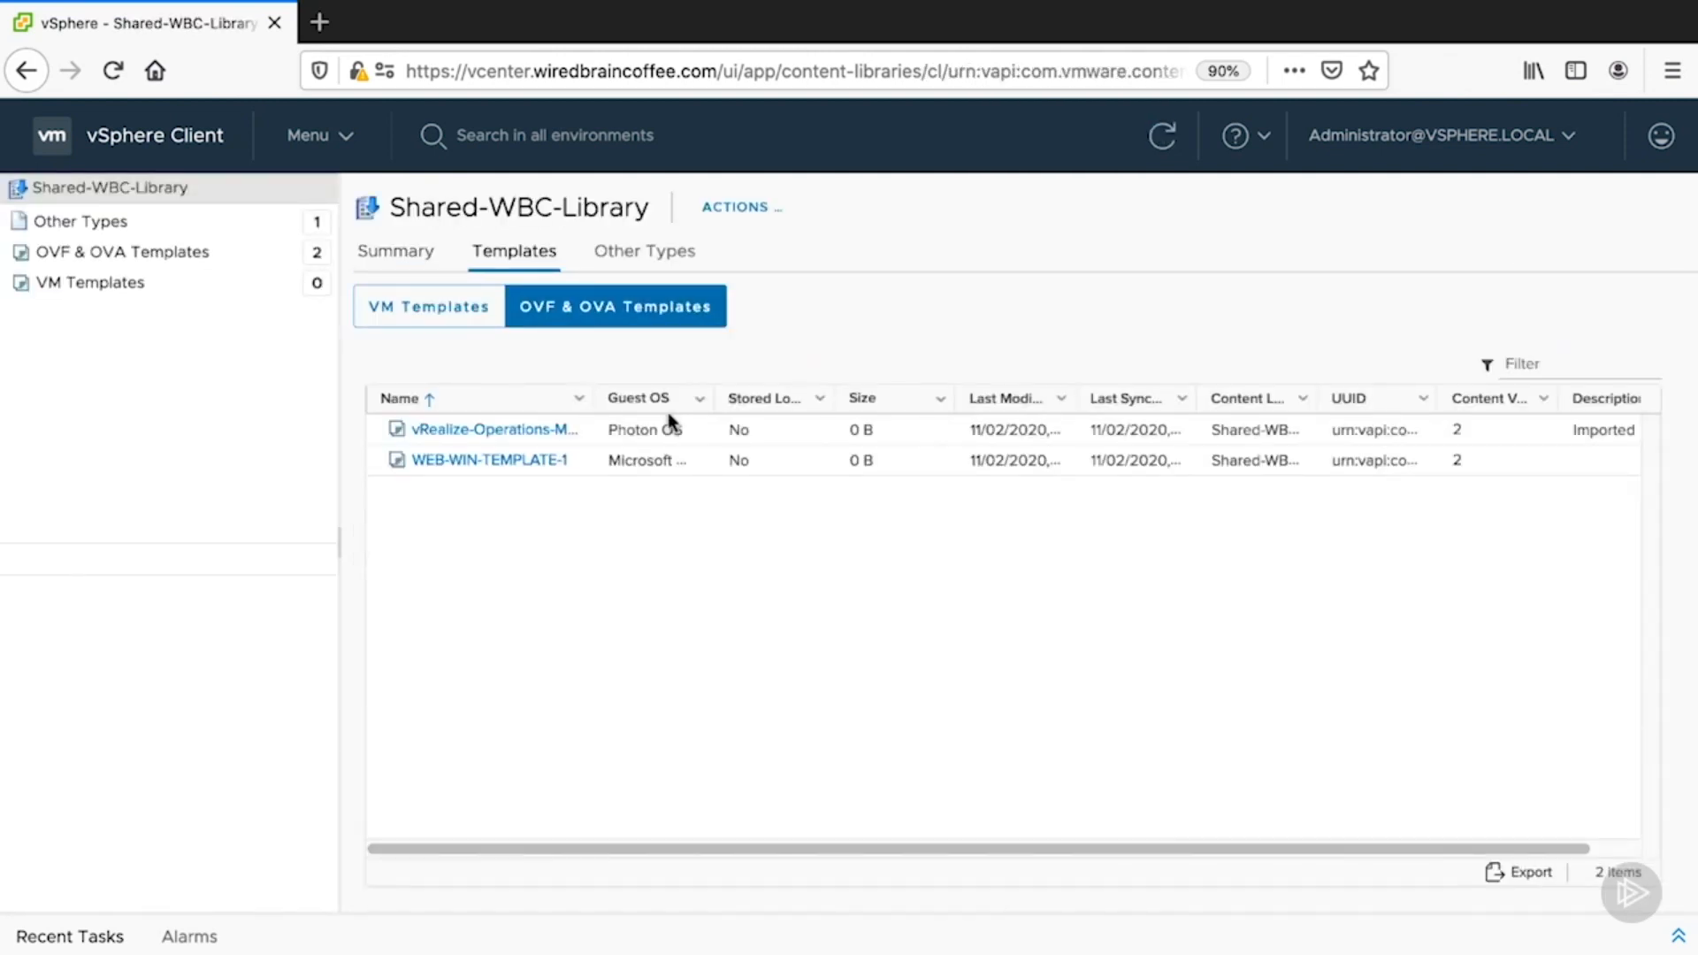
left_click(667, 259)
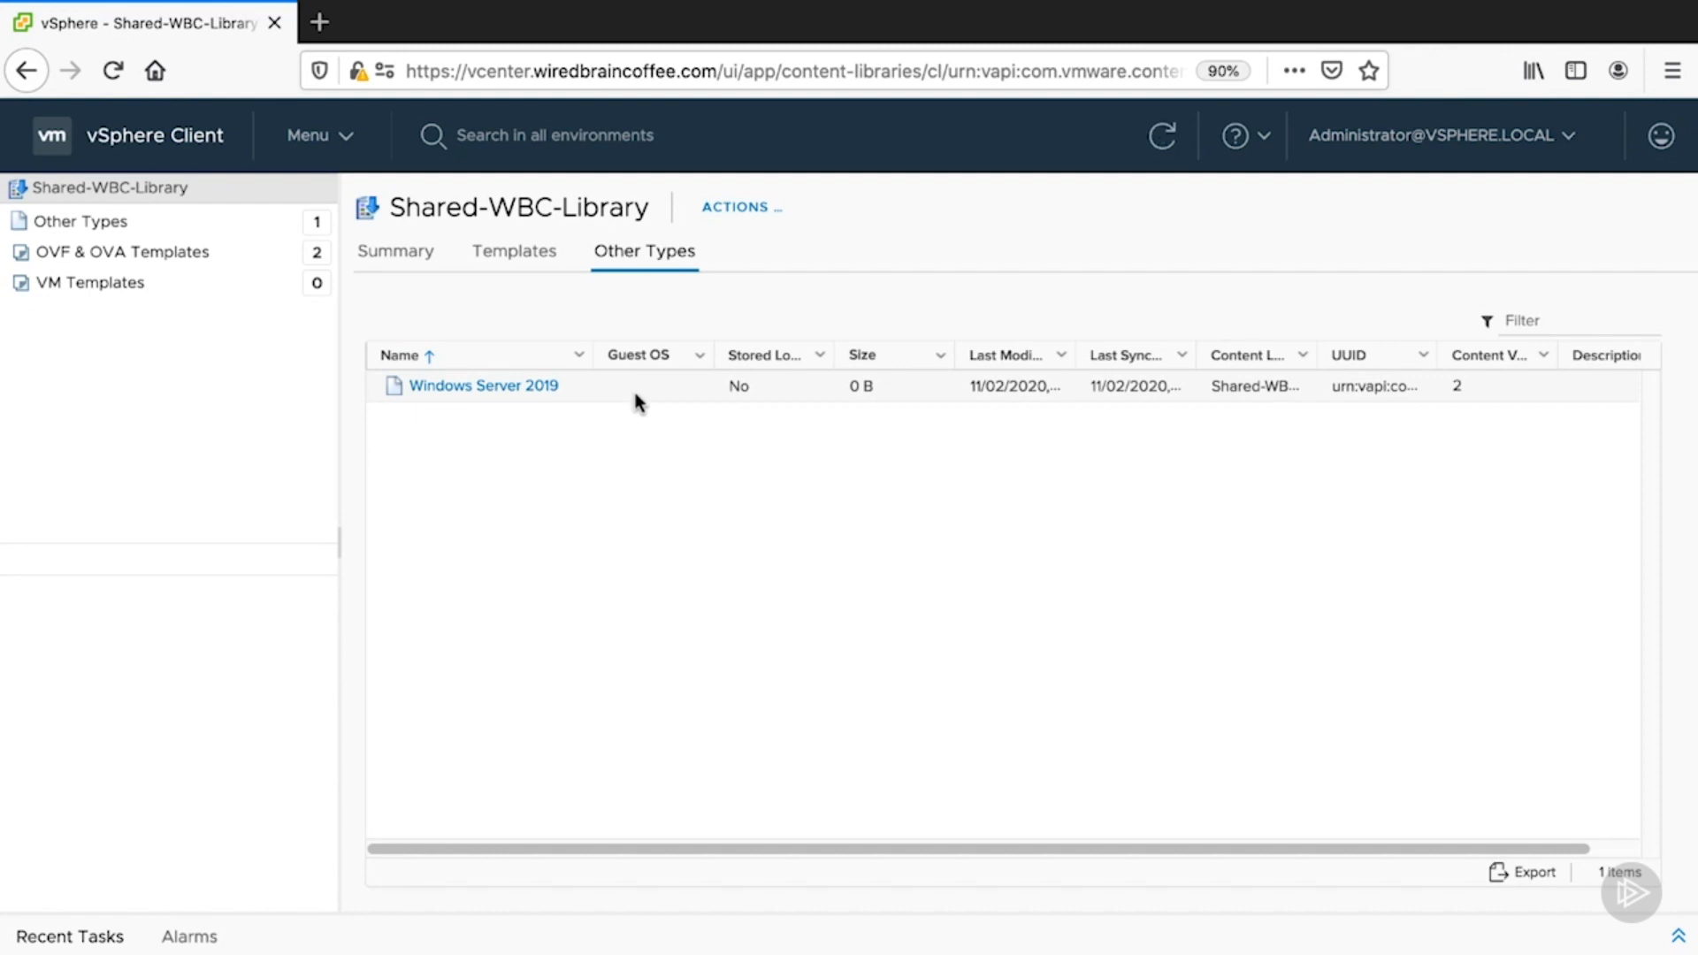
left_click(540, 387)
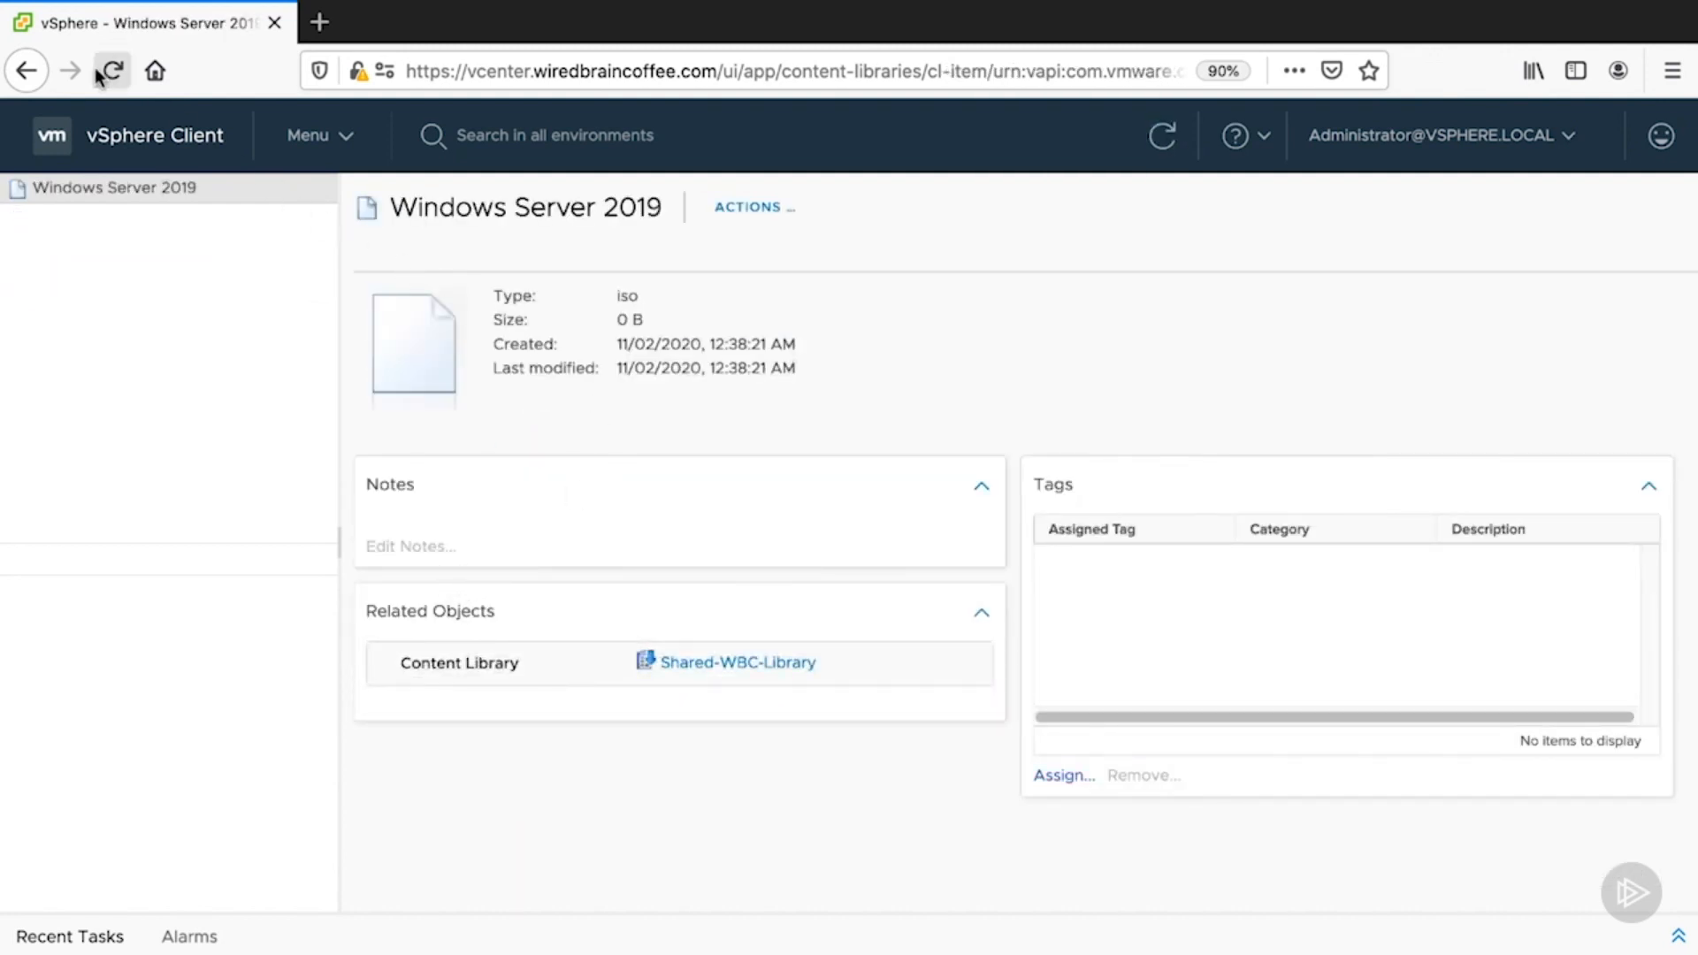
- Go back through the library pages and return to the Content Libraries list
left_click(28, 73)
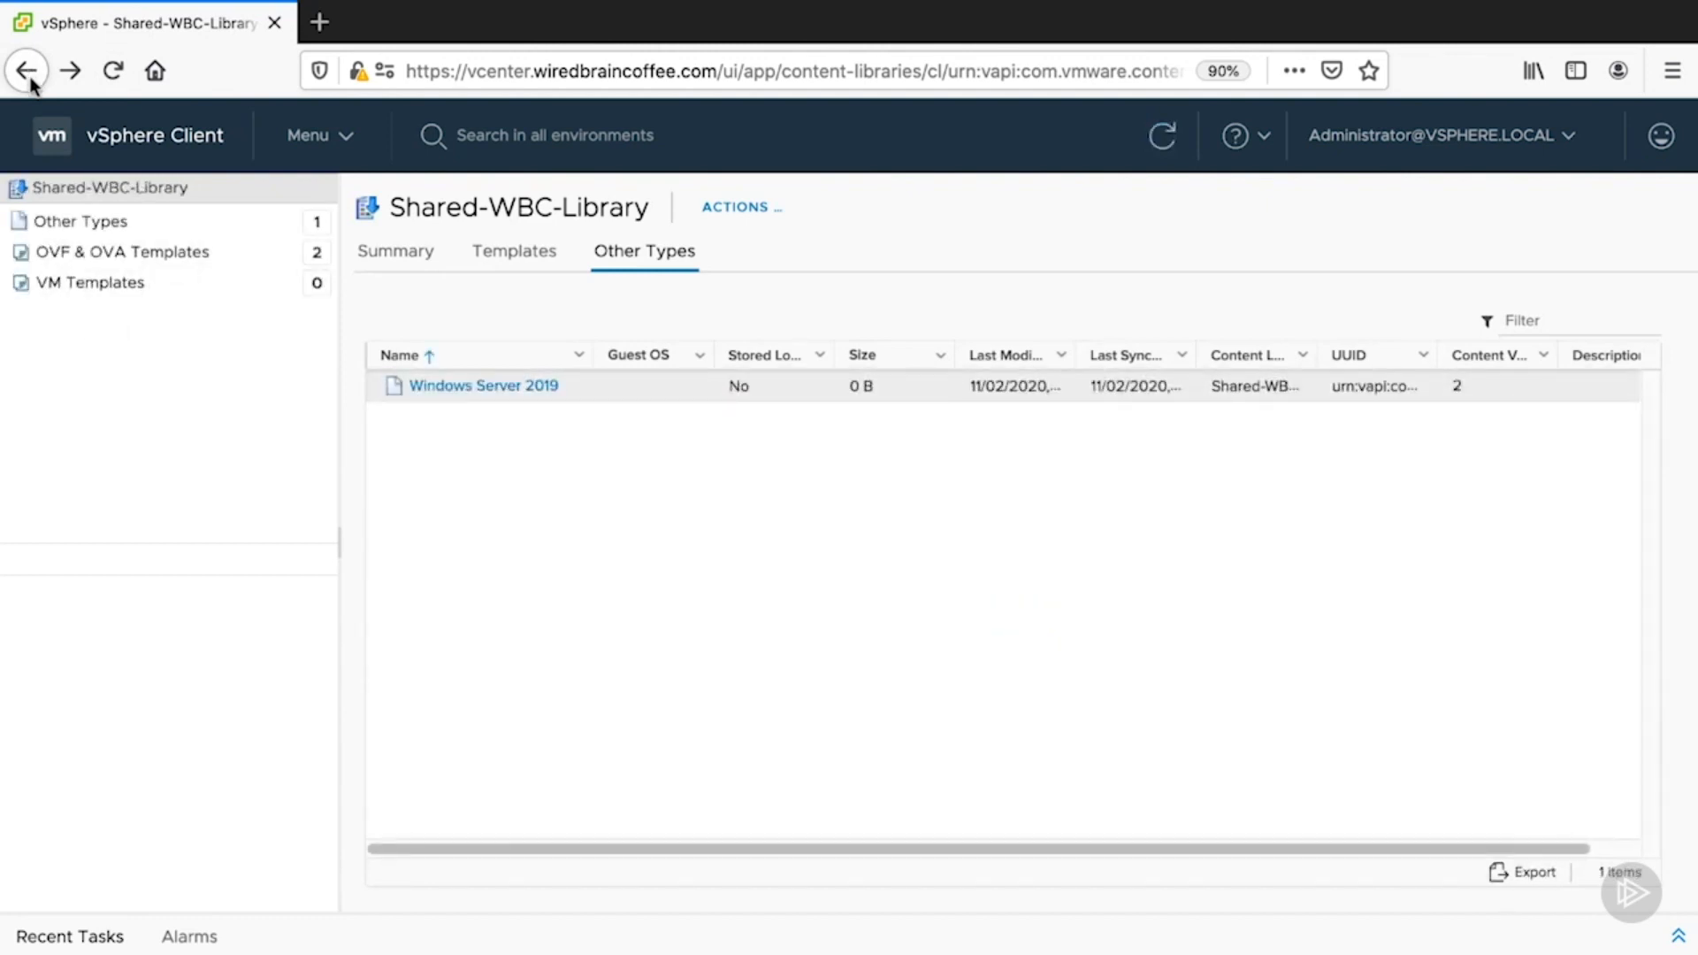
left_click(28, 72)
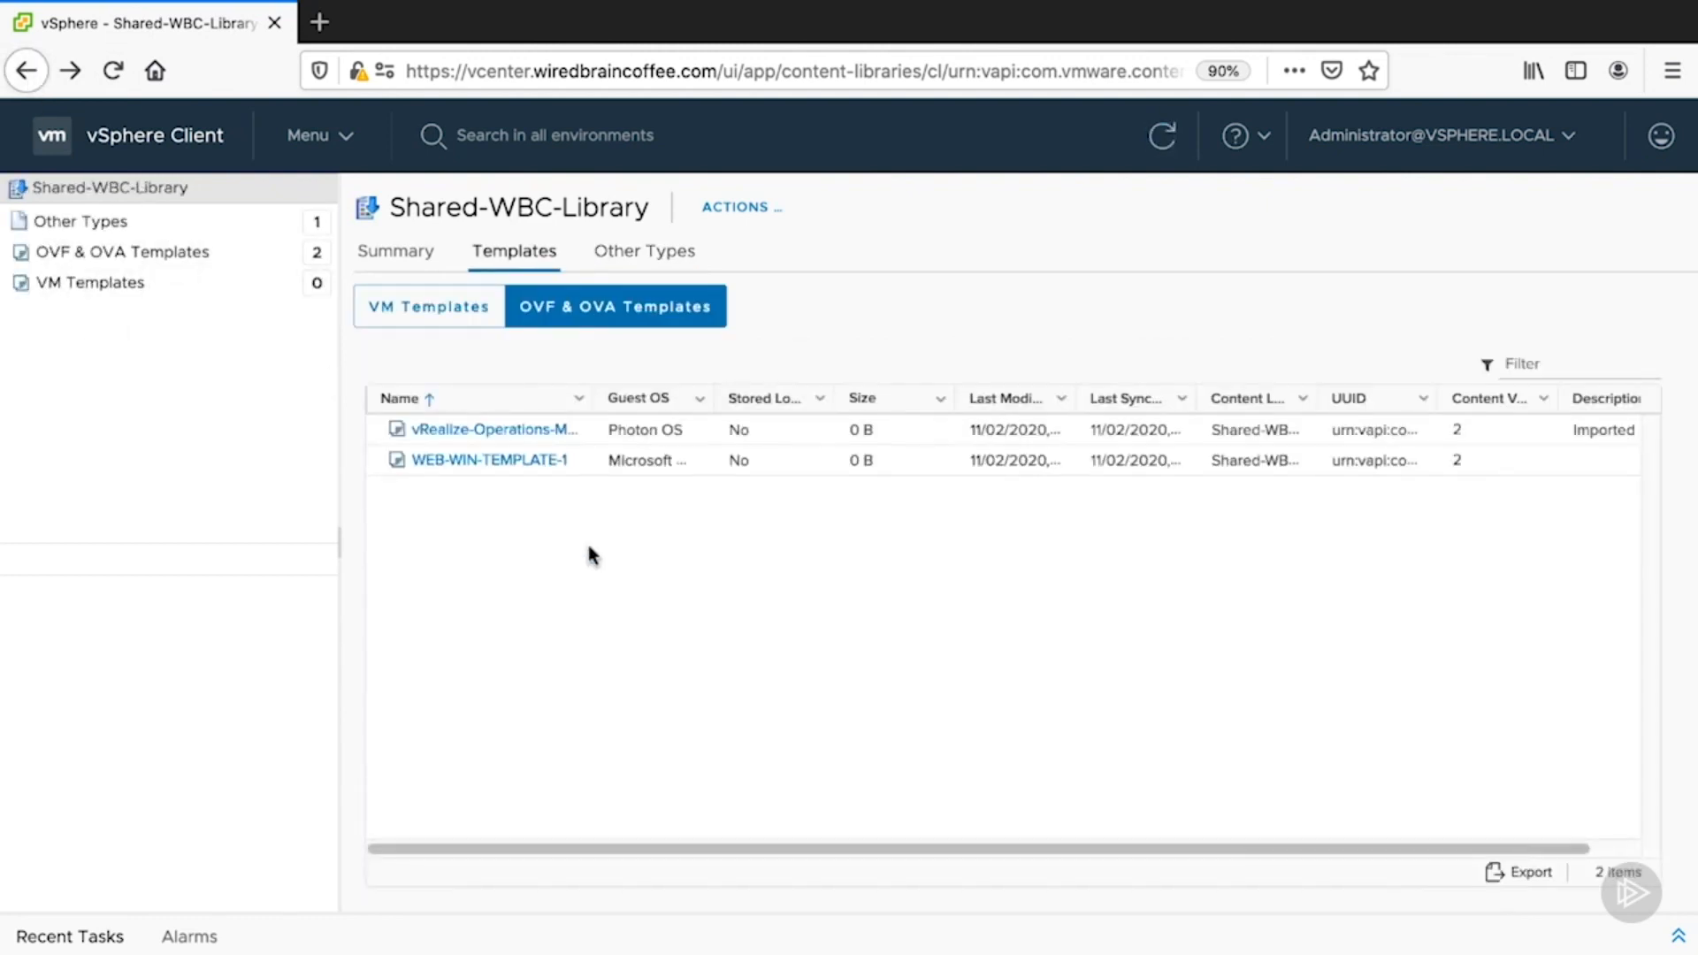
left_click(342, 137)
left_click(417, 400)
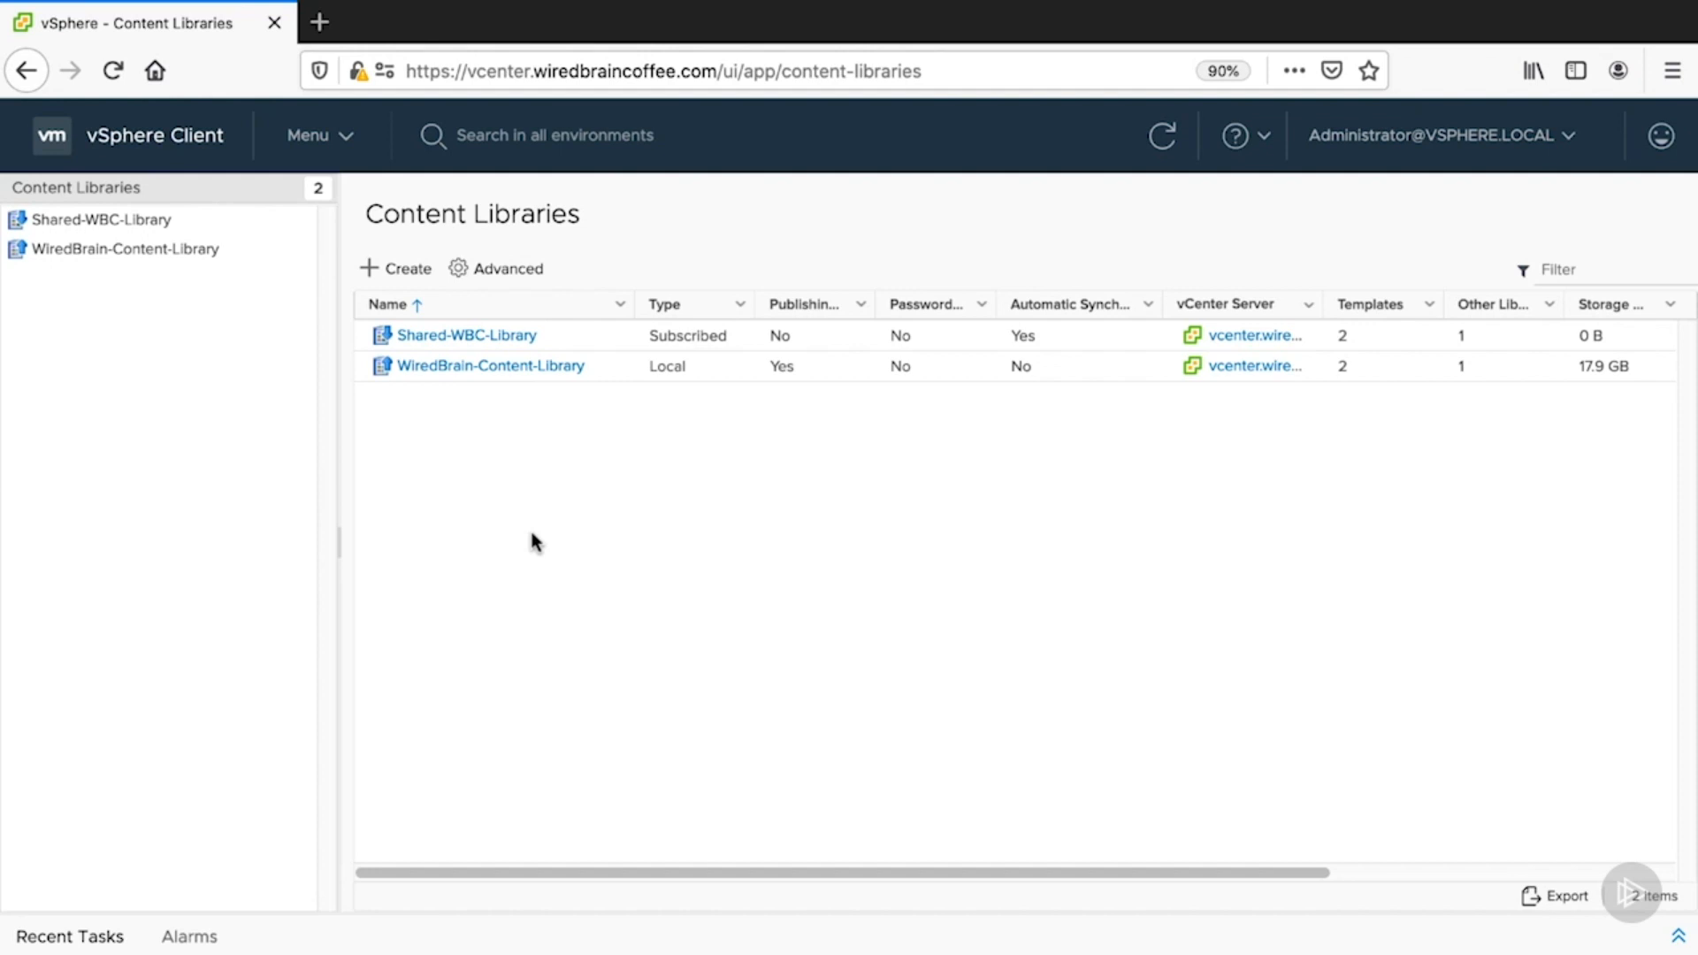
- Delete Shared-WBC-Library with its items and return to the Content Libraries list
left_click(486, 336)
left_click(752, 207)
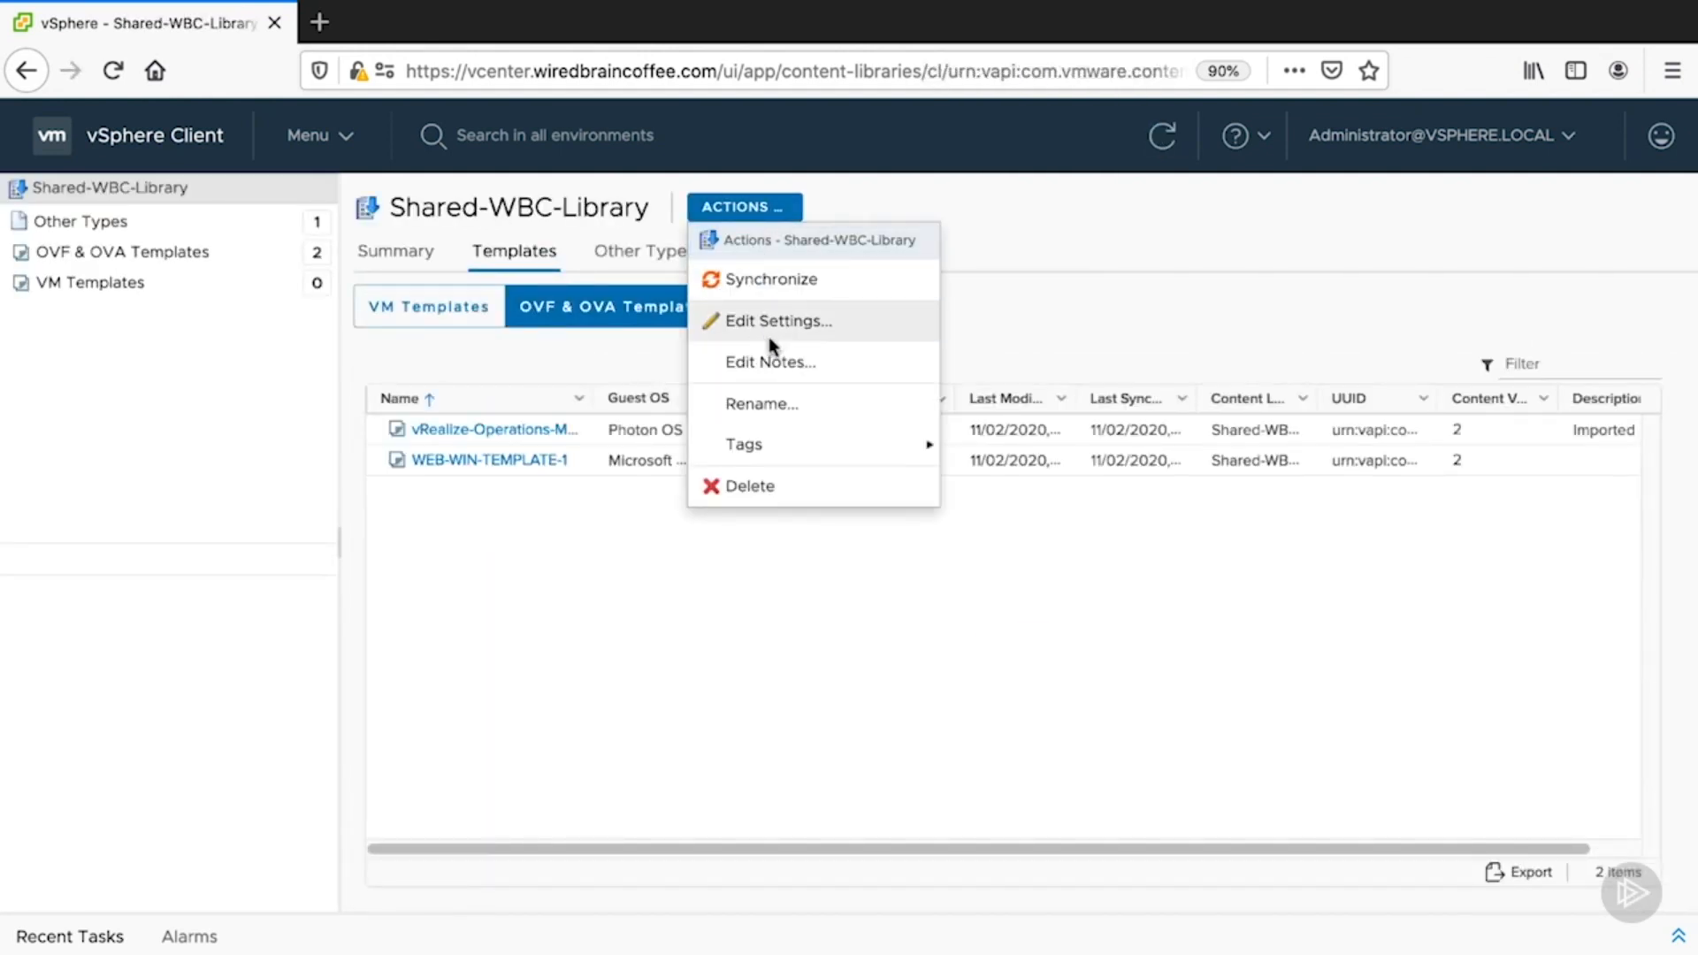
left_click(773, 486)
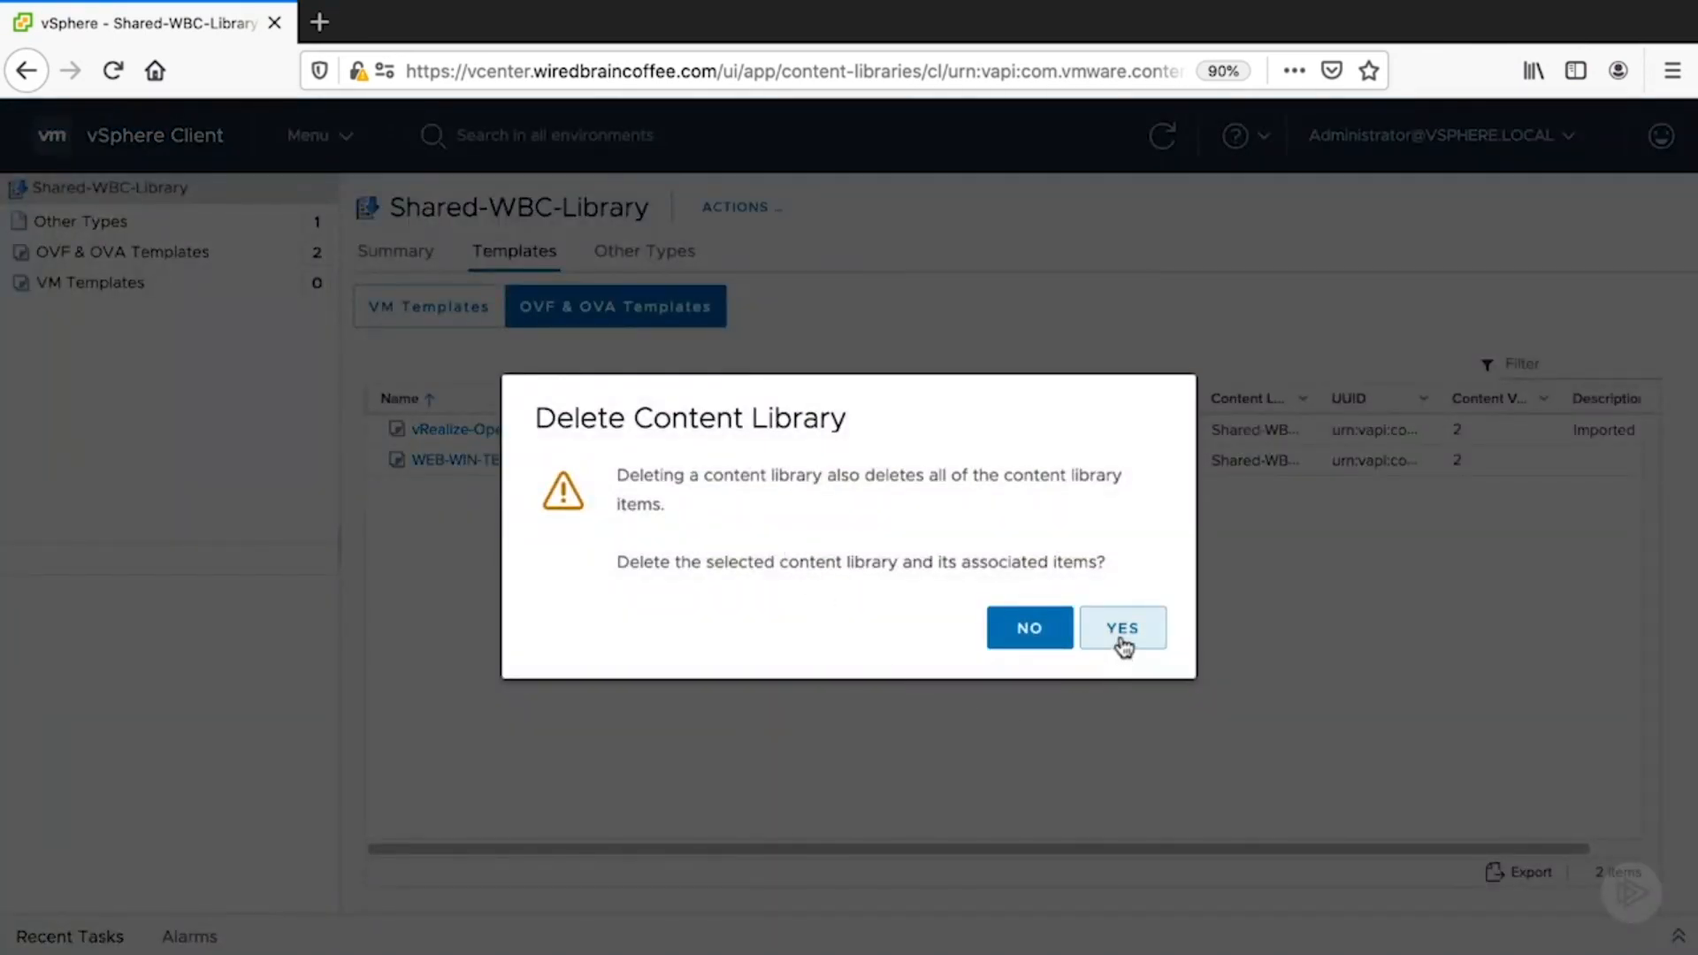
left_click(1124, 628)
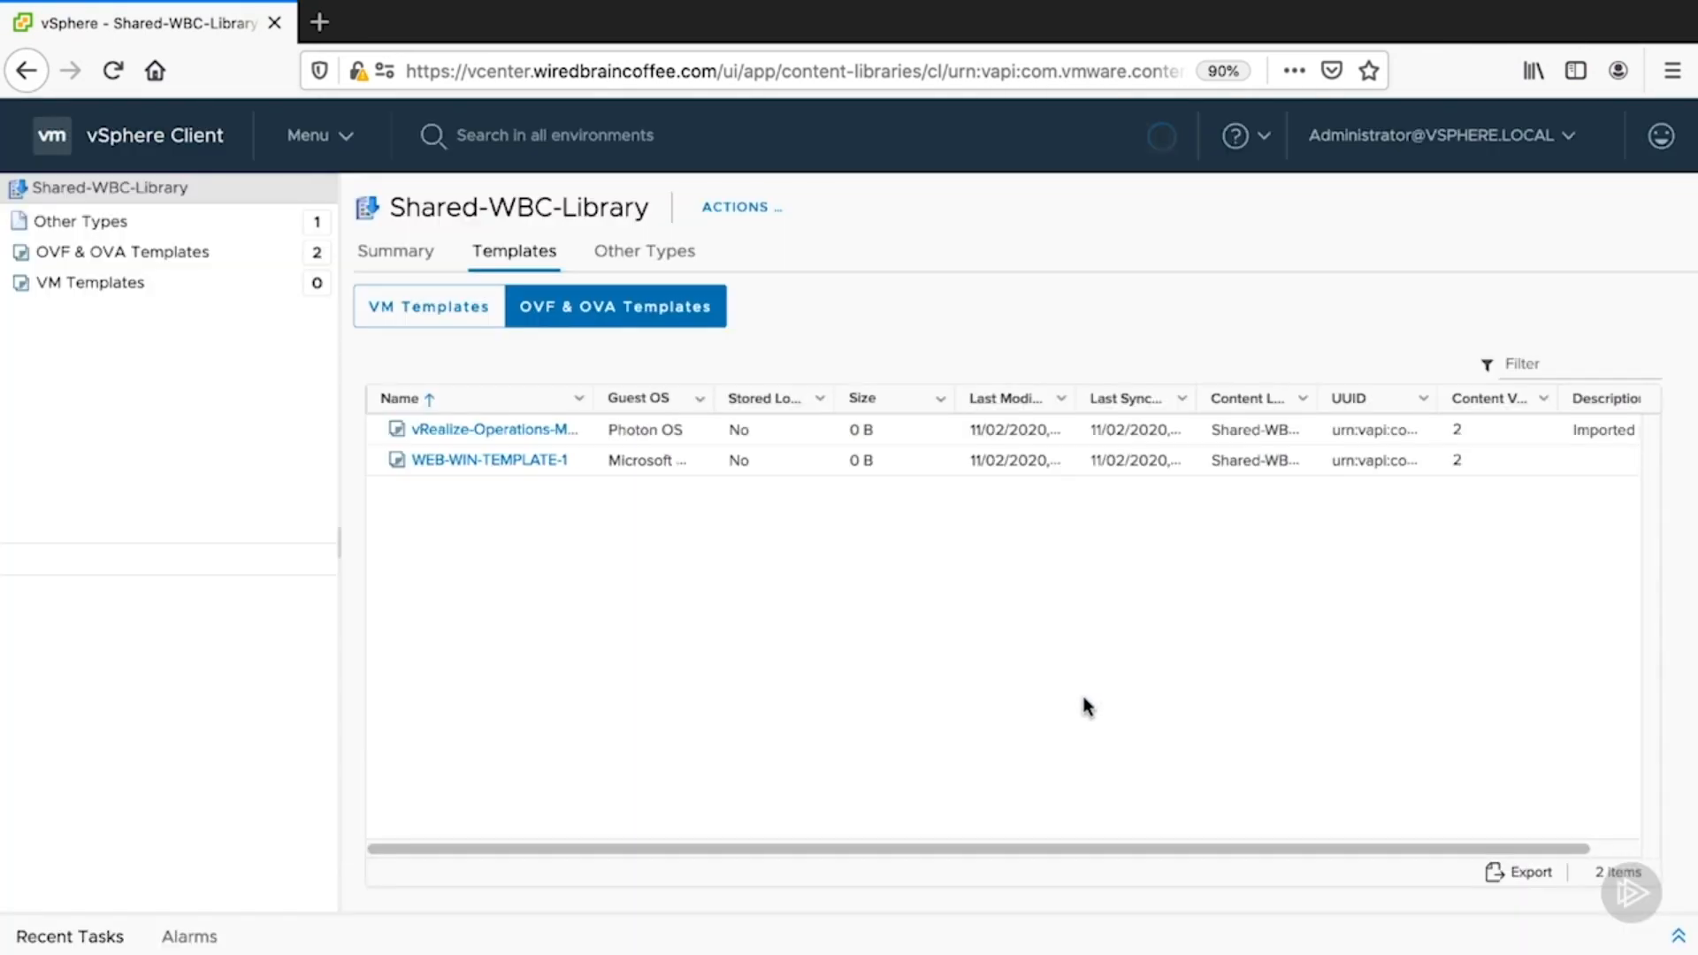
left_click(344, 140)
left_click(386, 400)
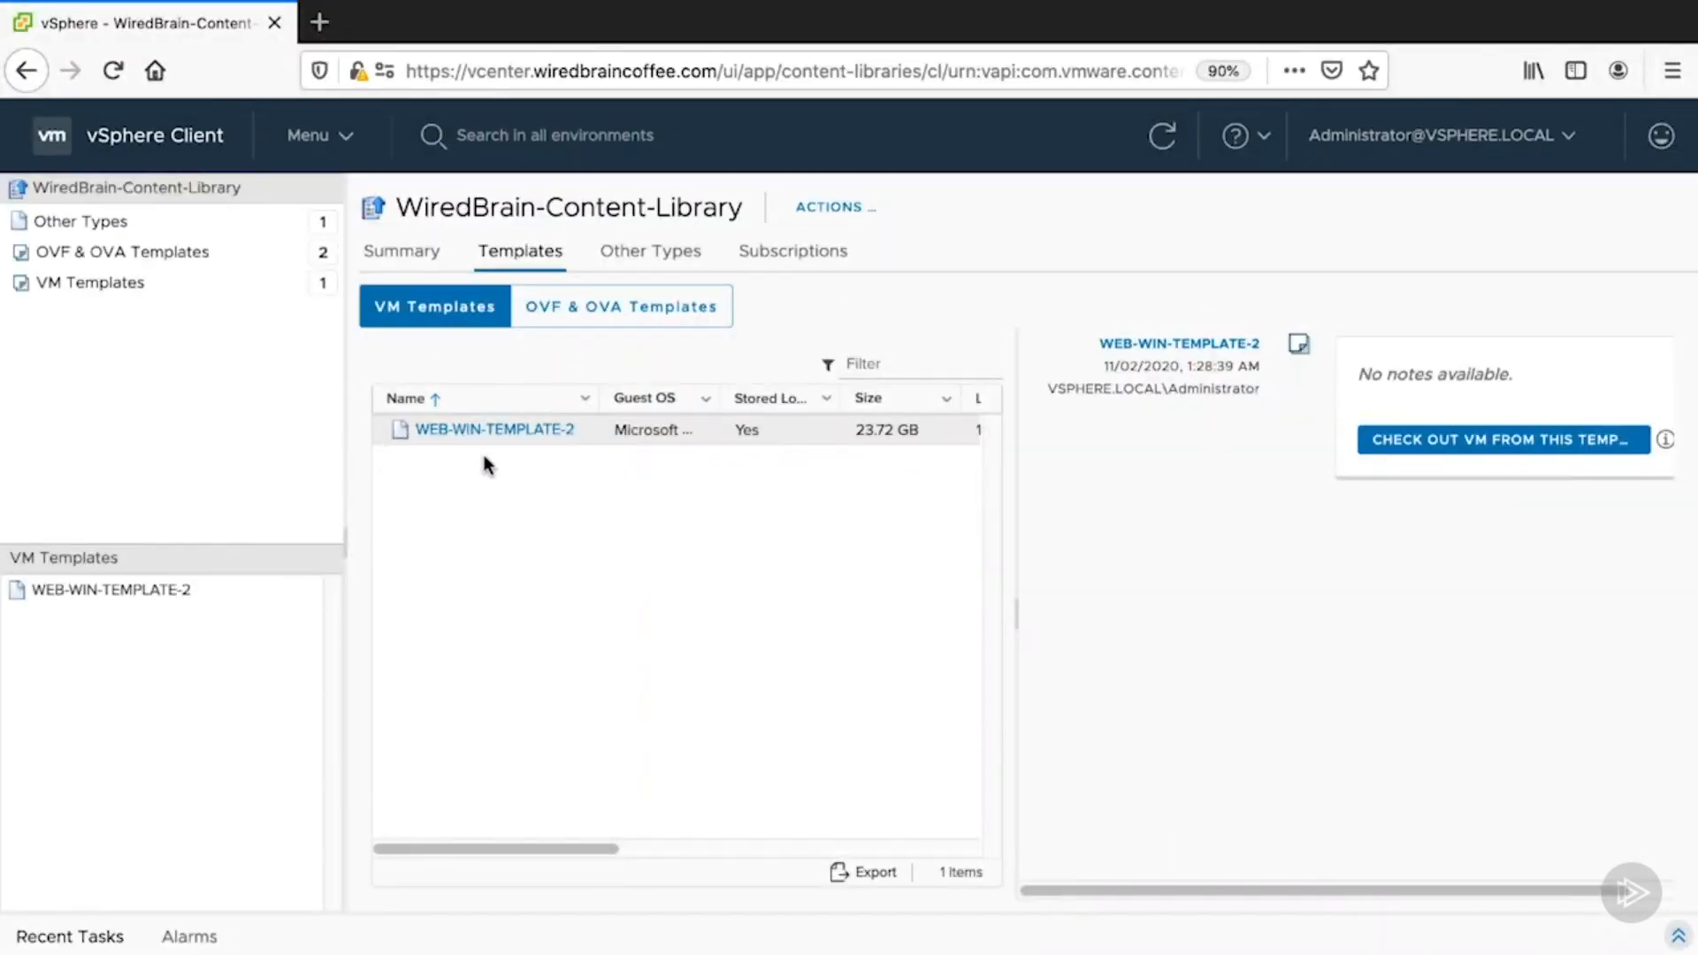
- Check out VM web-win-temp-2-checkout-test from WEB-WIN-TEMPLATE-2 into Hilton Head, SC on Prod-1
left_click(1448, 442)
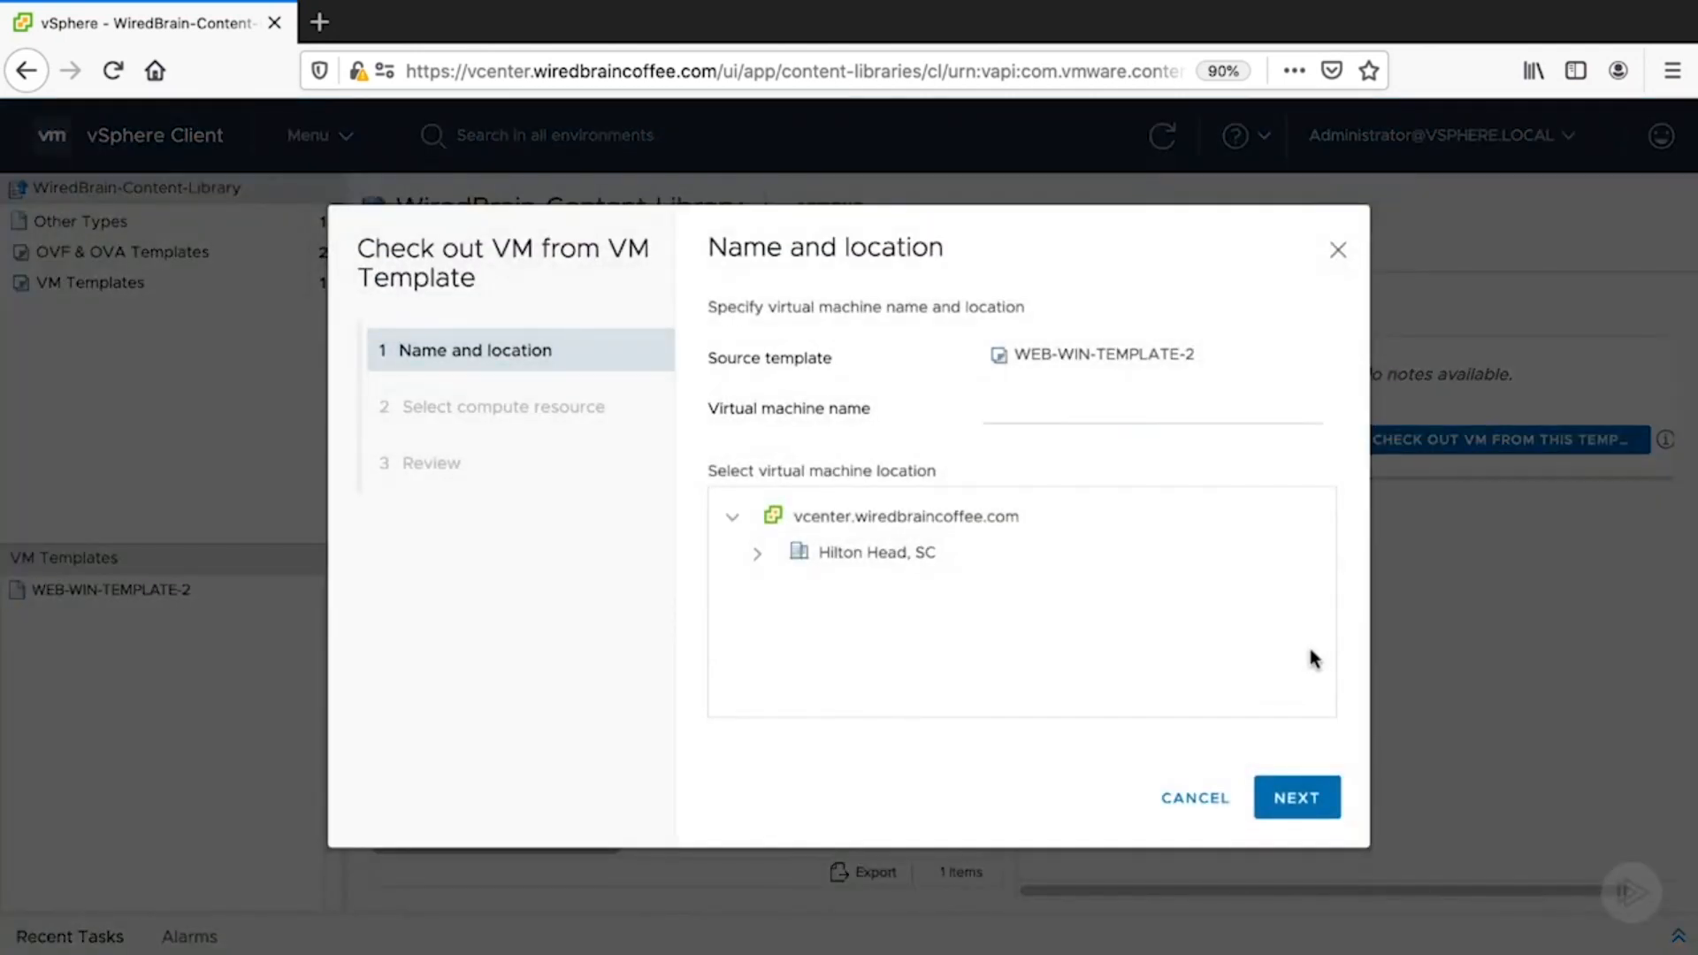
left_click(1031, 412)
type("web-win-temp-2-checkout-test")
left_click(942, 566)
left_click(1300, 802)
left_click(847, 431)
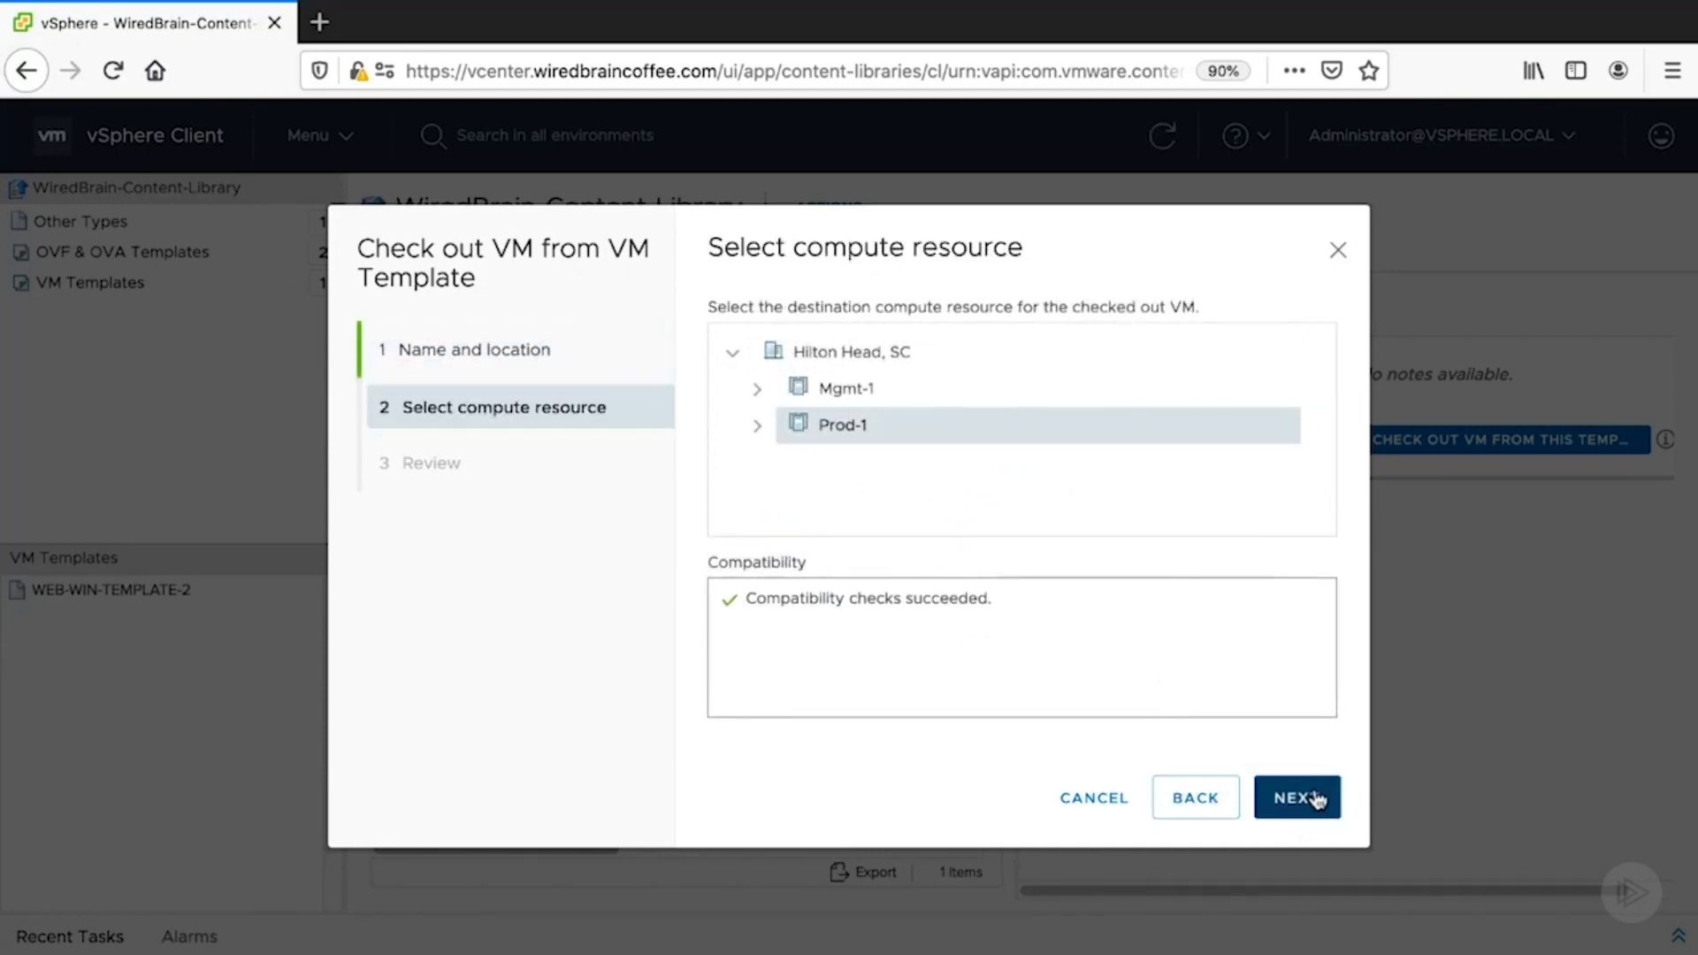
left_click(1319, 800)
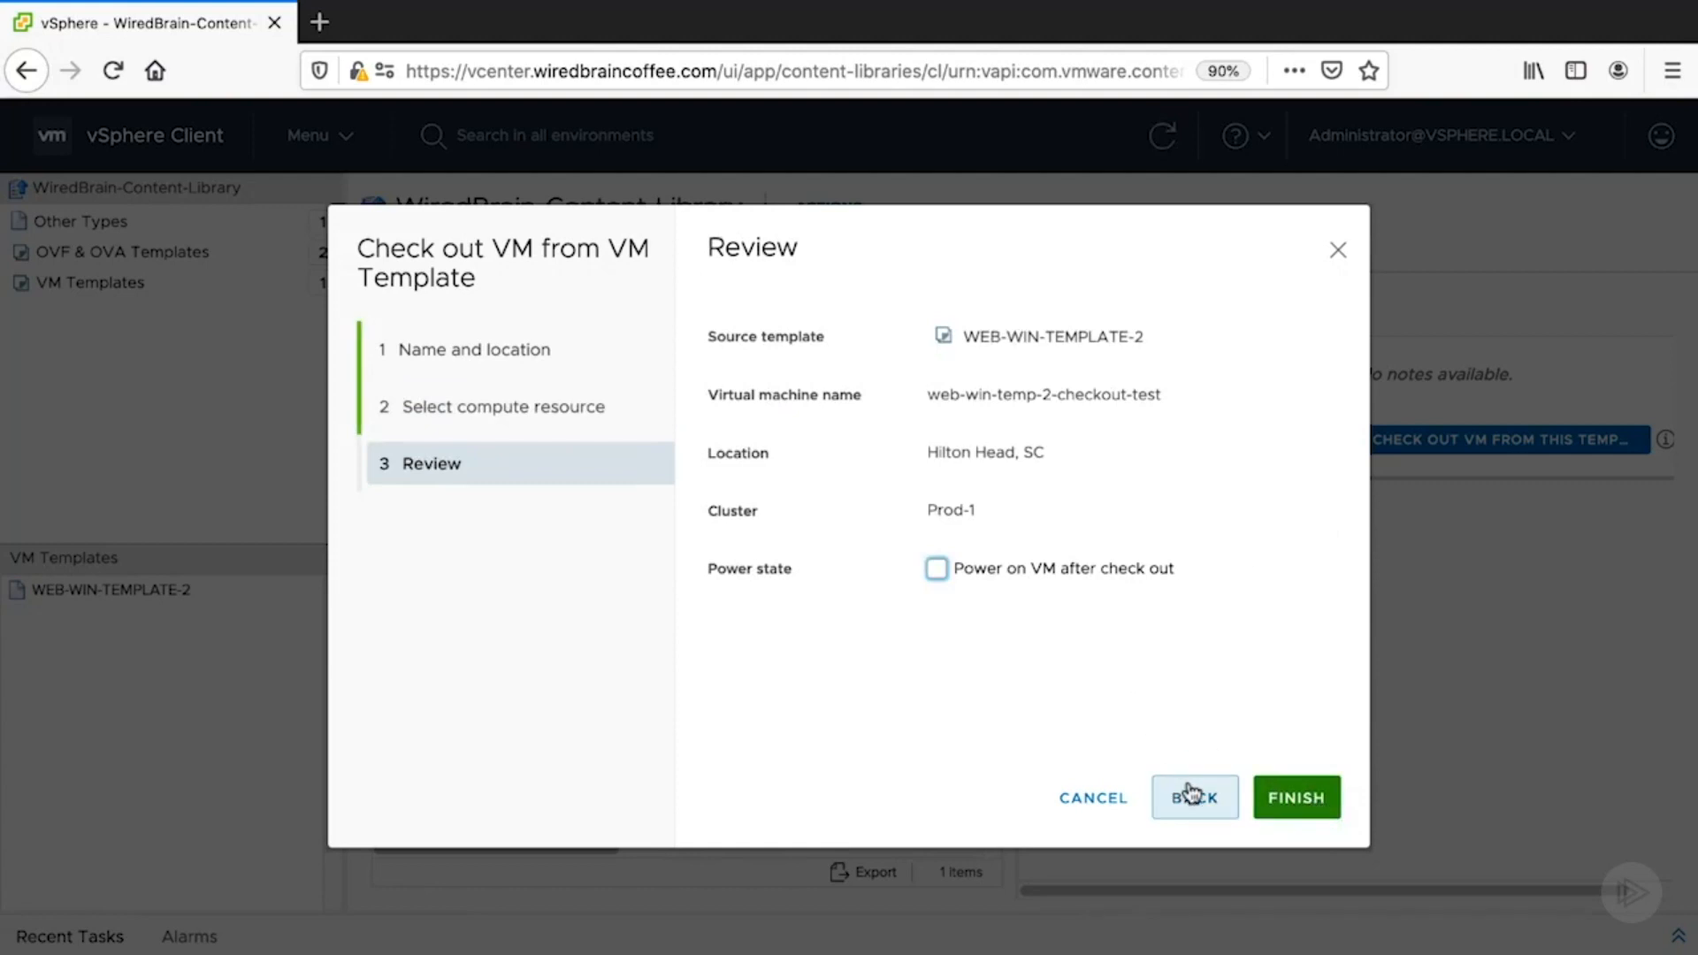
left_click(1278, 799)
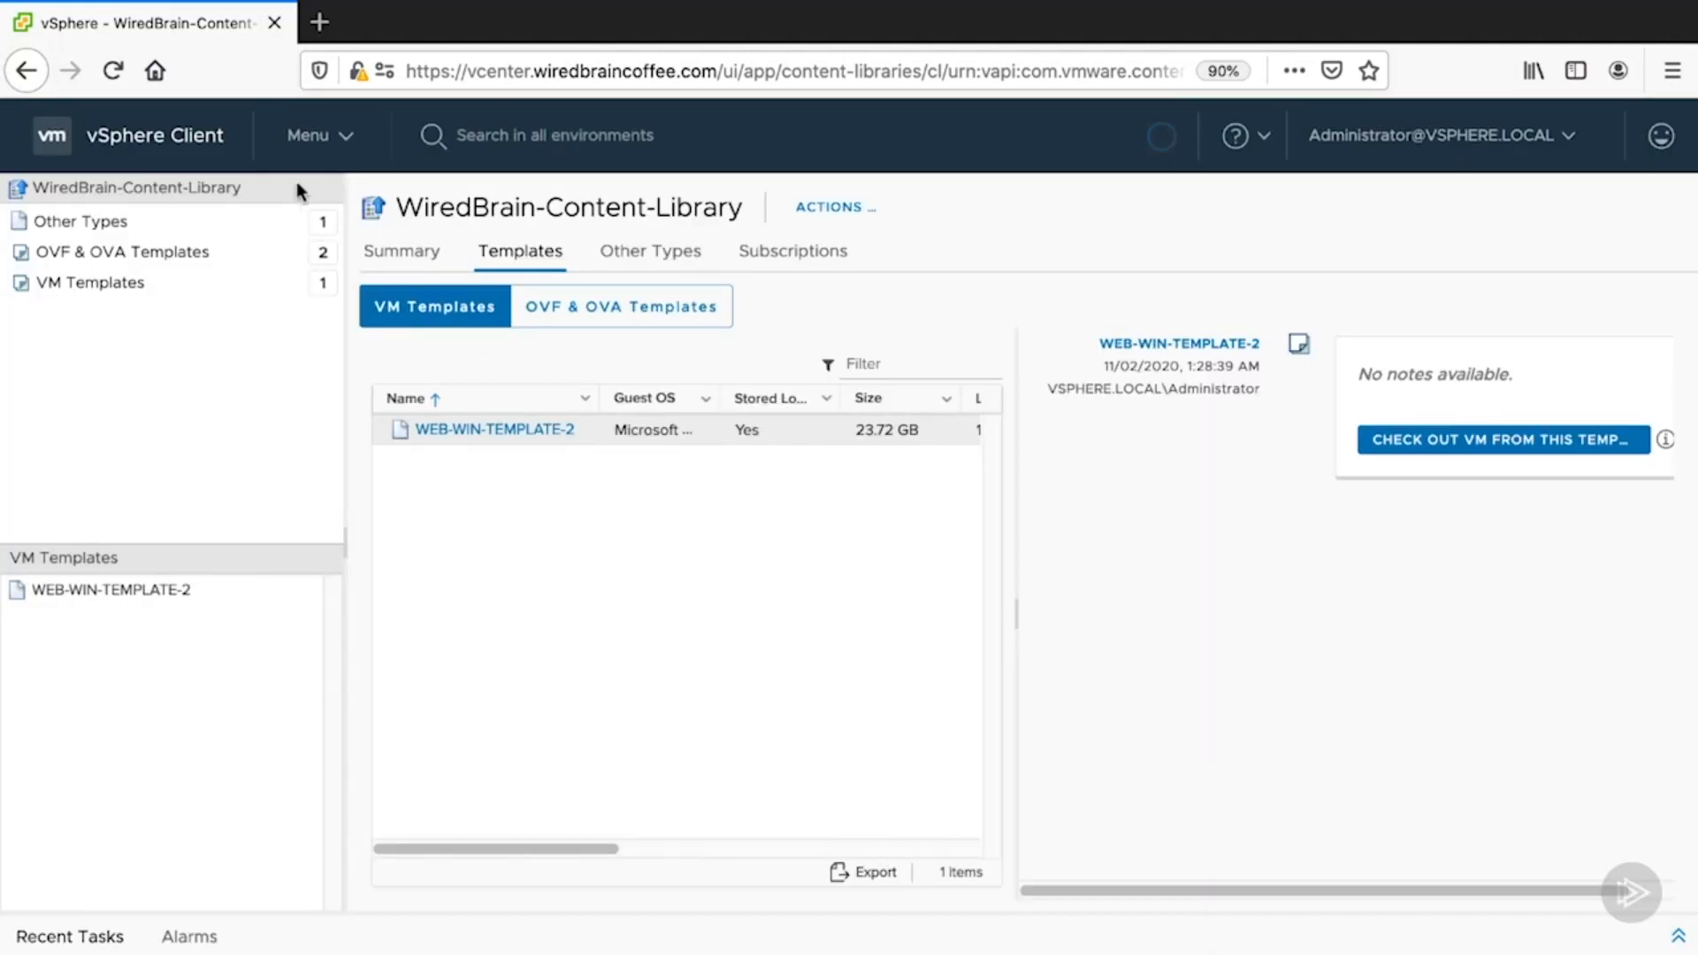
left_click(312, 140)
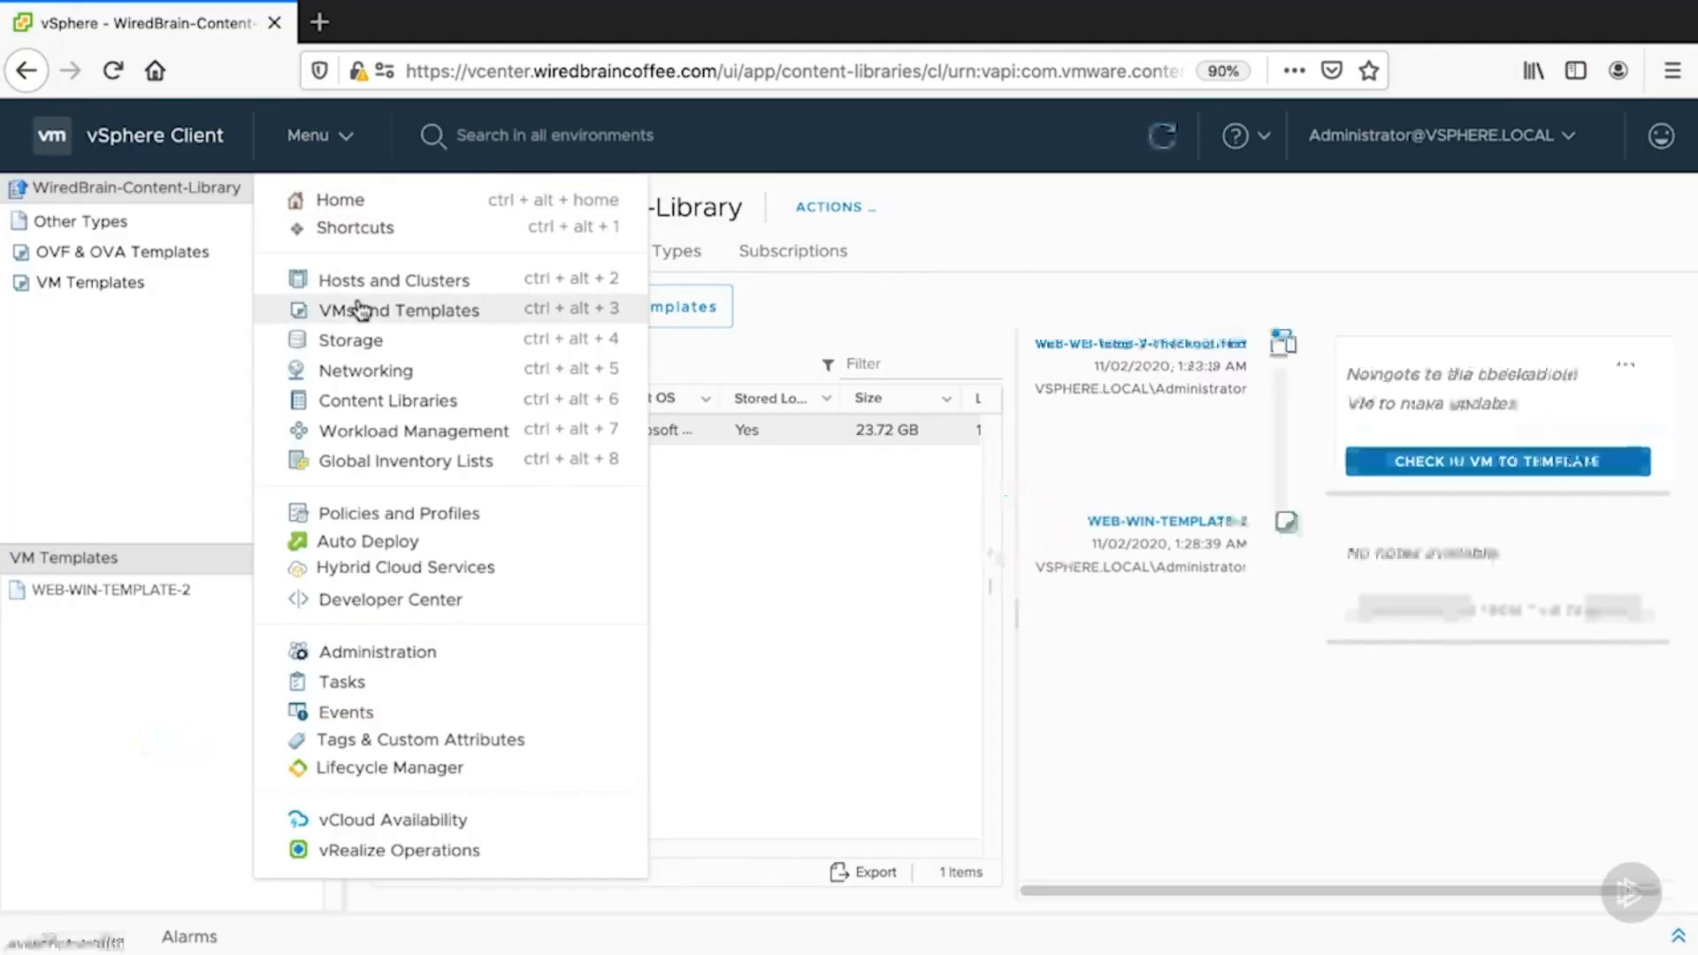
- Review web-win-temp-2-checkout-test's summary in VMs and Templates, then return to the library's templates
left_click(318, 311)
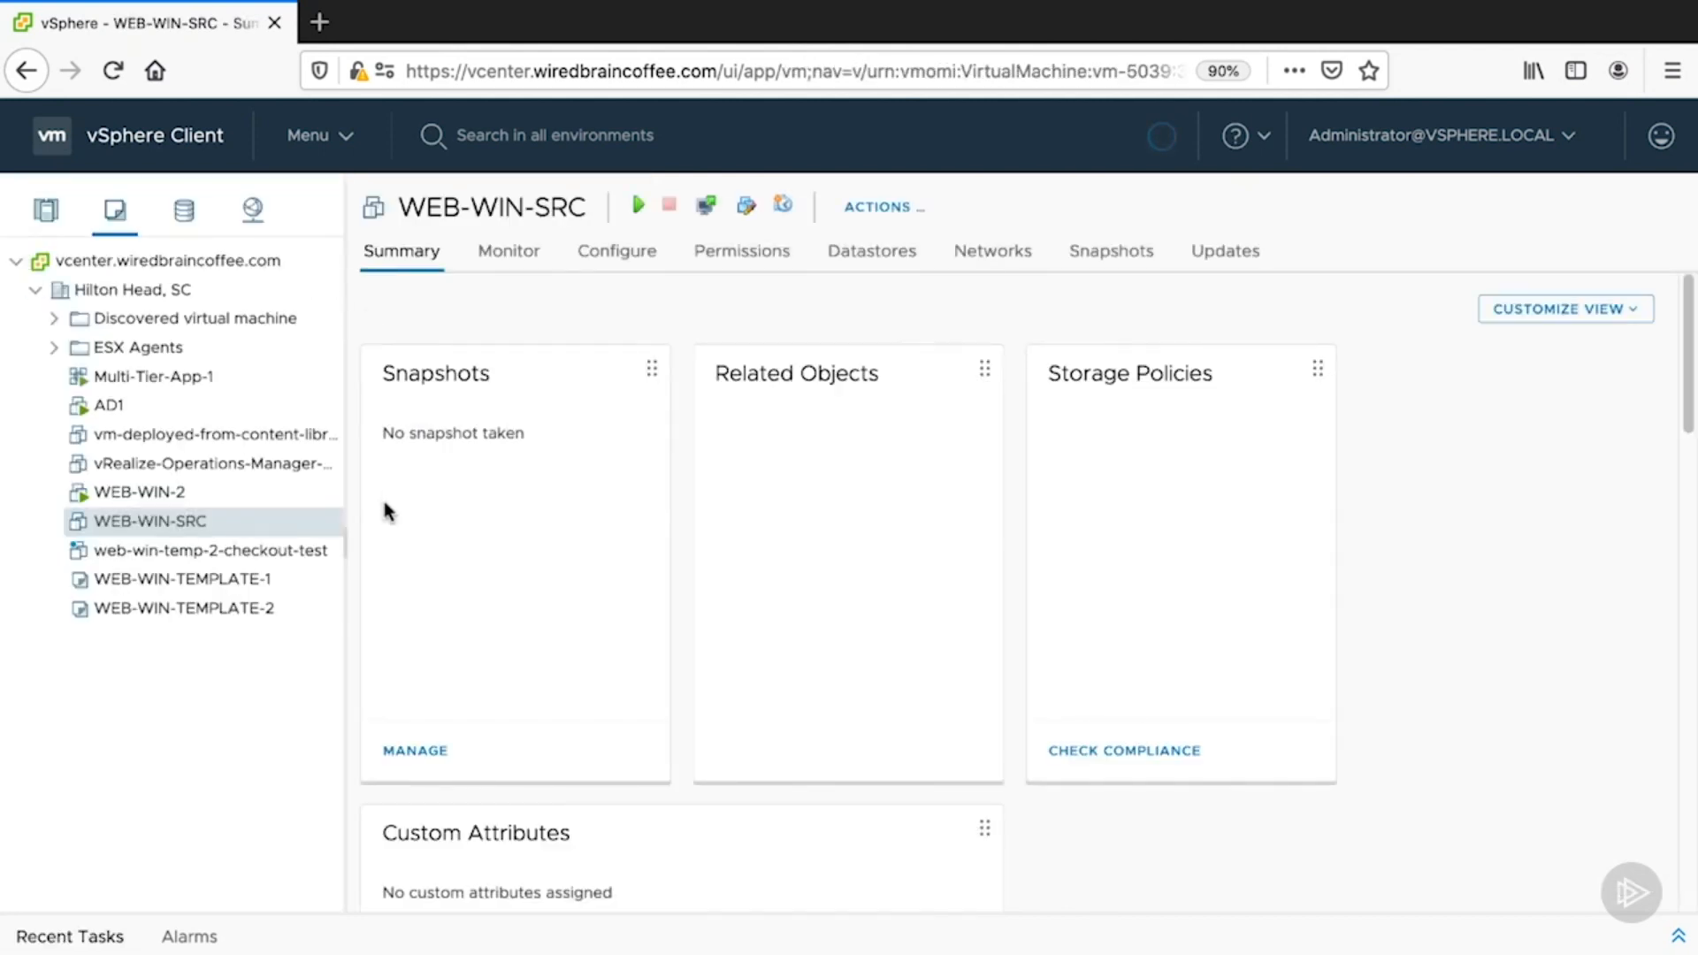
left_click(147, 557)
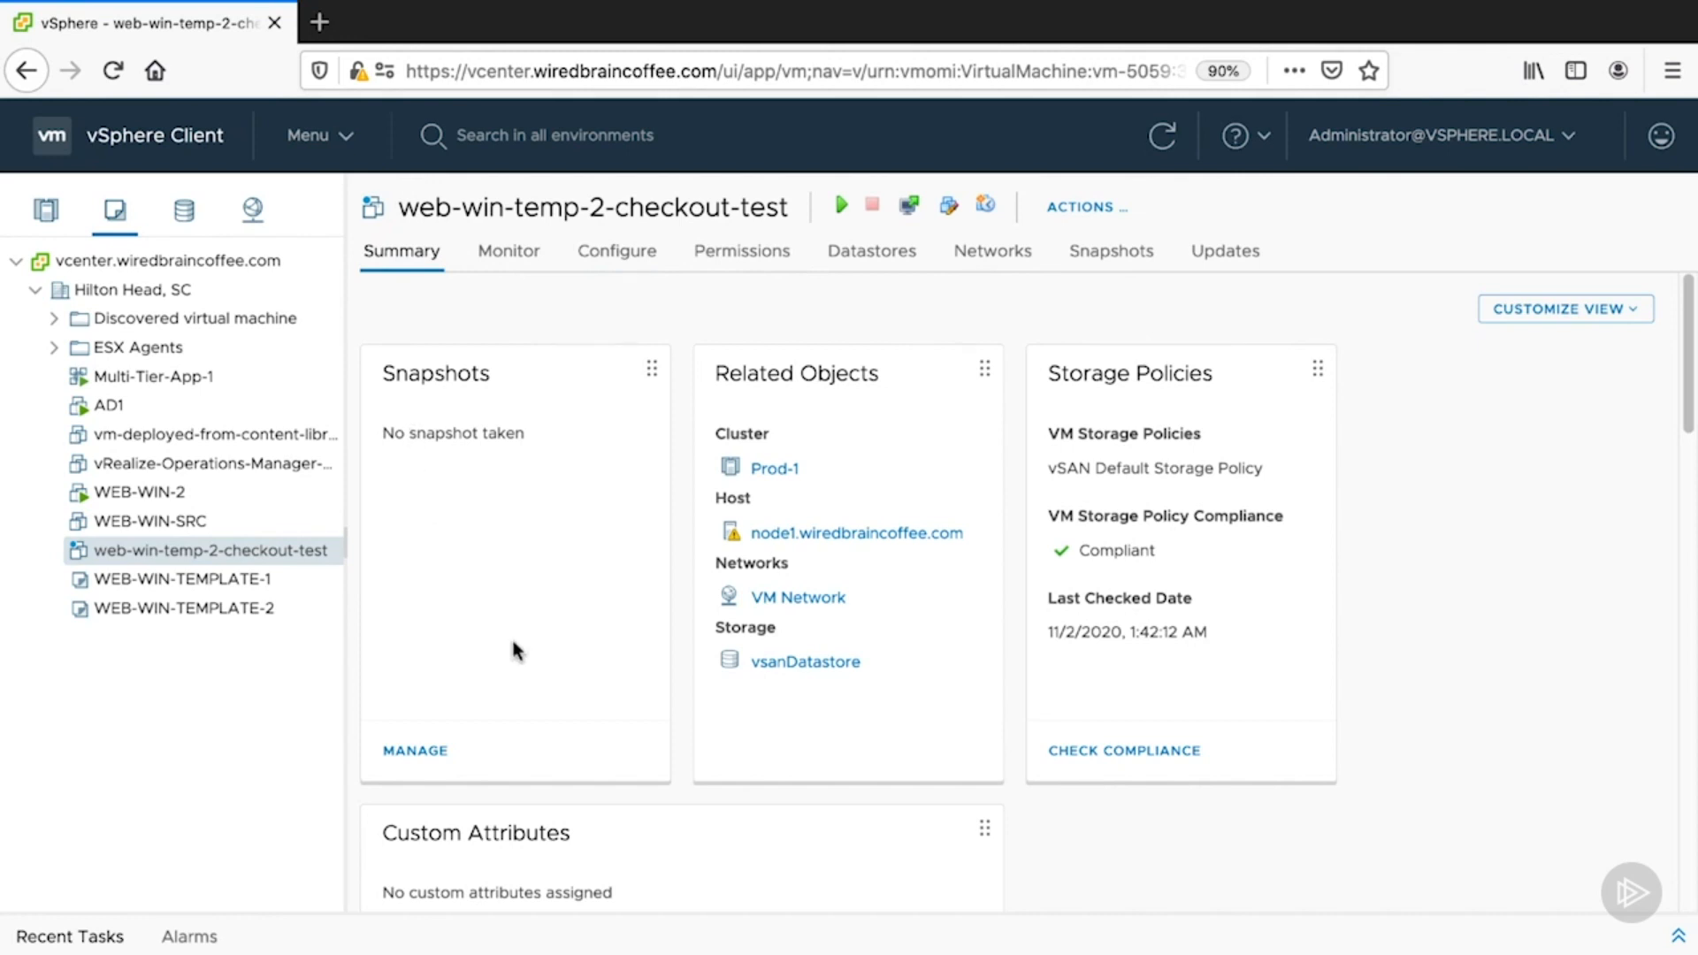
scroll(440, 655, "down", 2)
scroll(452, 657, "up", 1)
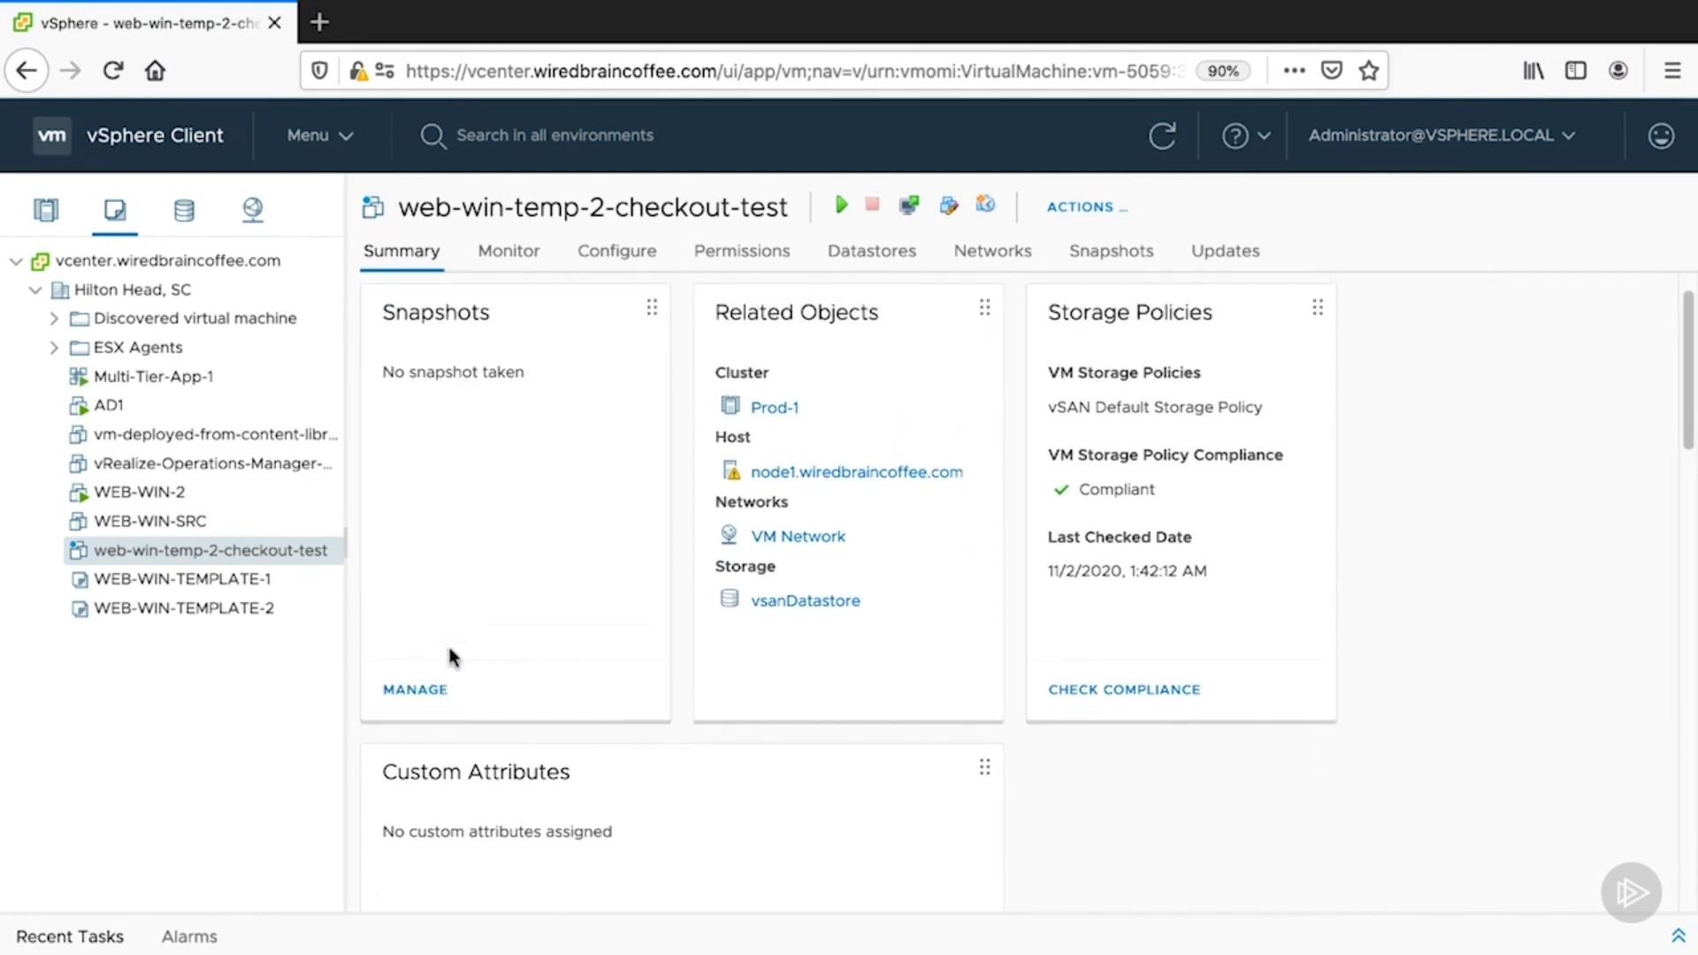
scroll(451, 656, "down", 8)
scroll(453, 657, "down", 10)
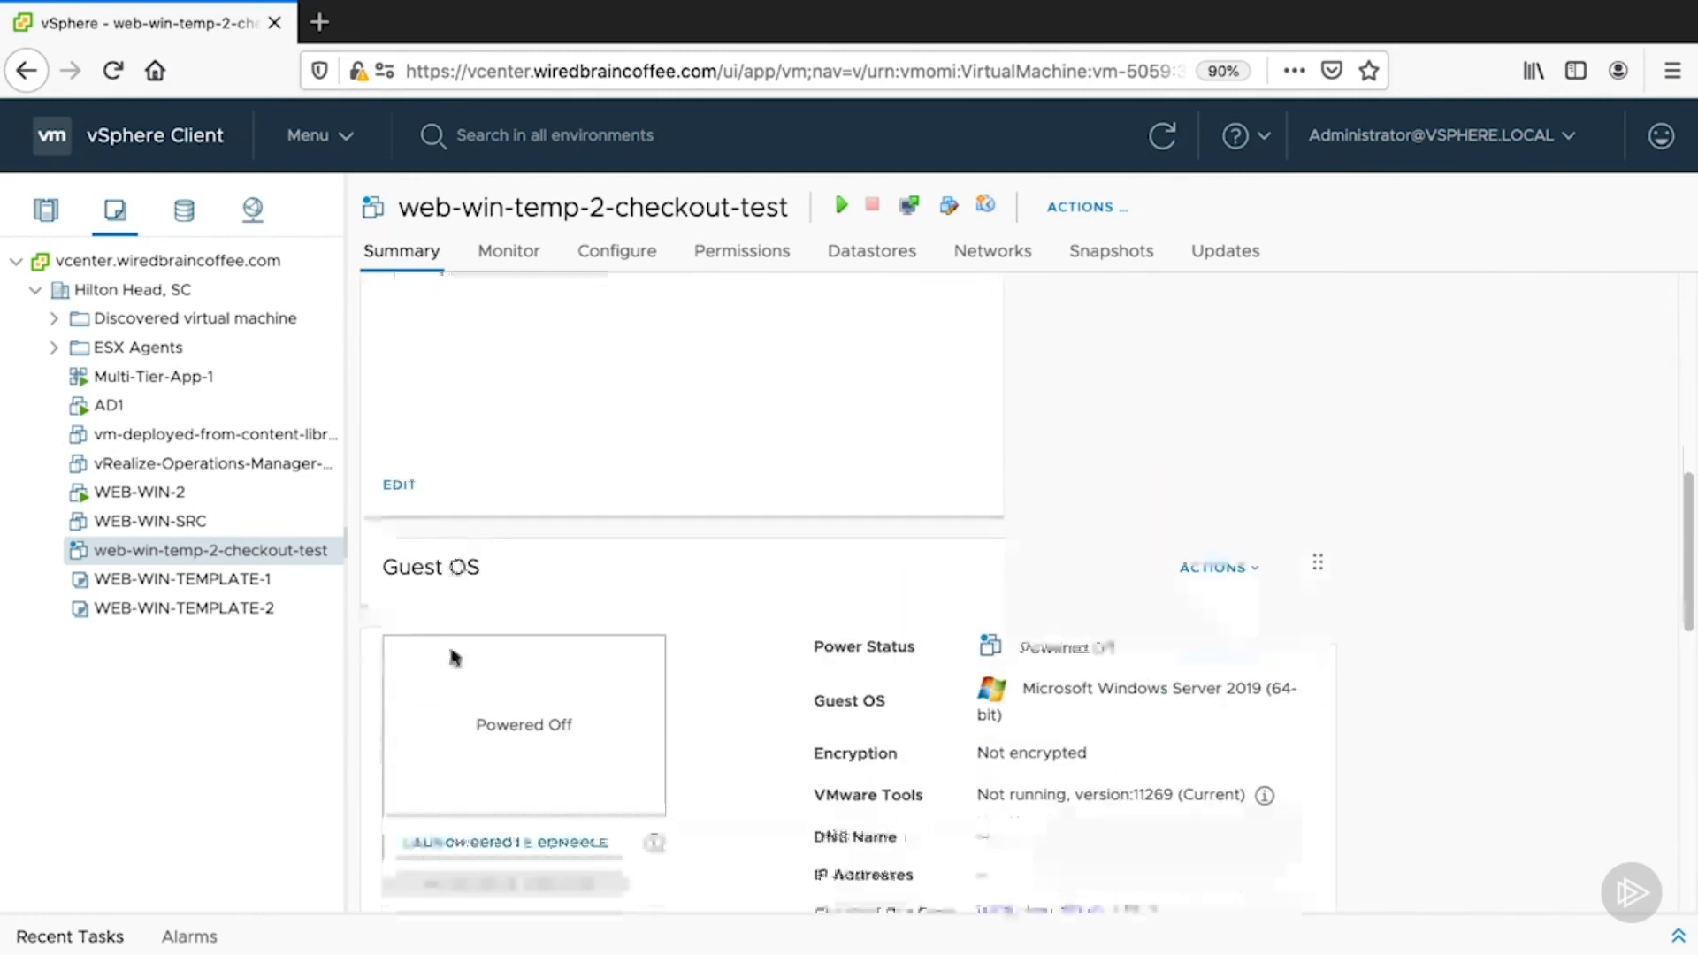
scroll(451, 655, "down", 6)
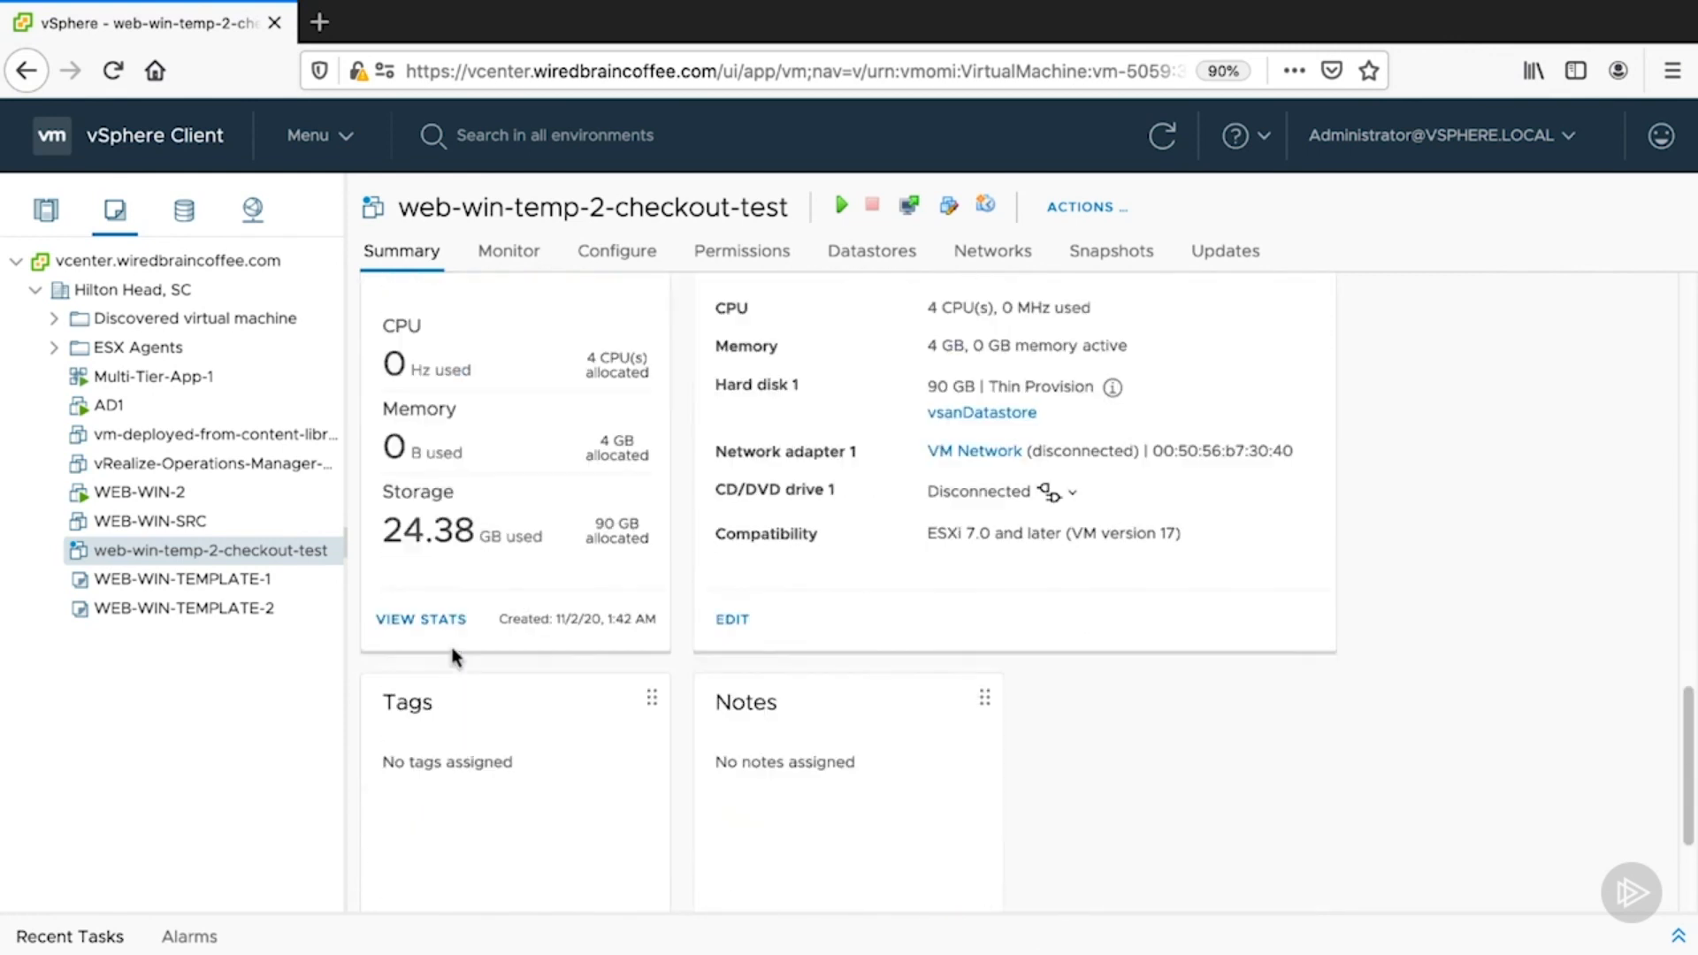
scroll(452, 655, "up", 20)
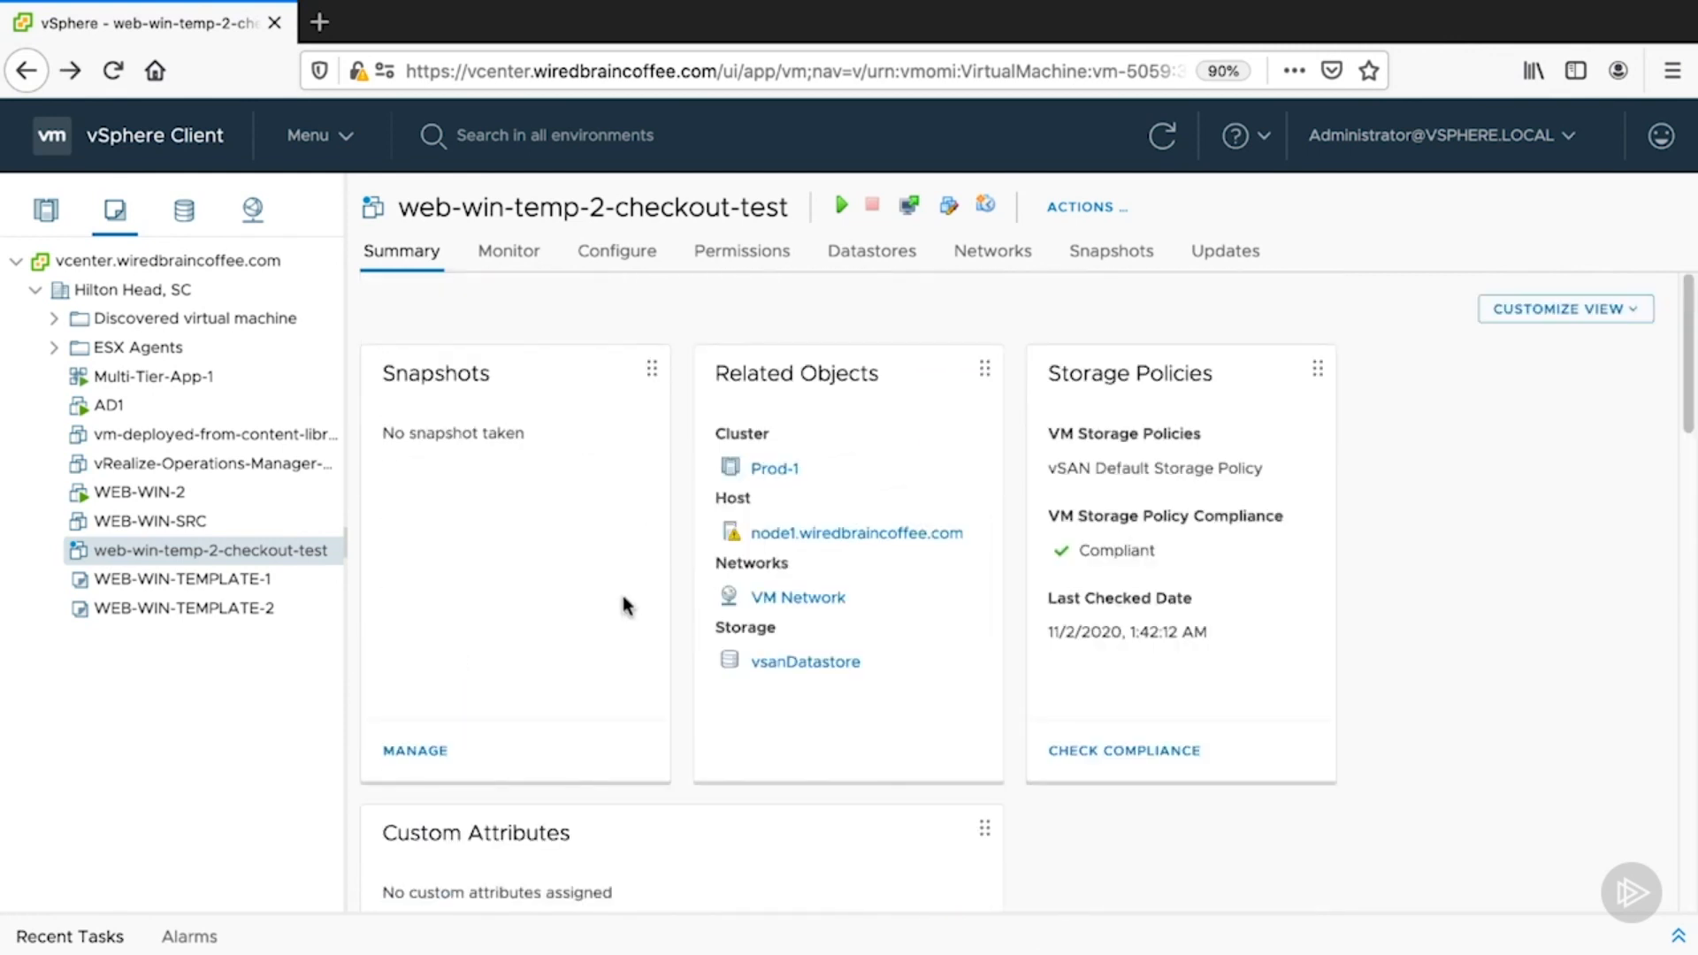
left_click(22, 70)
left_click(24, 73)
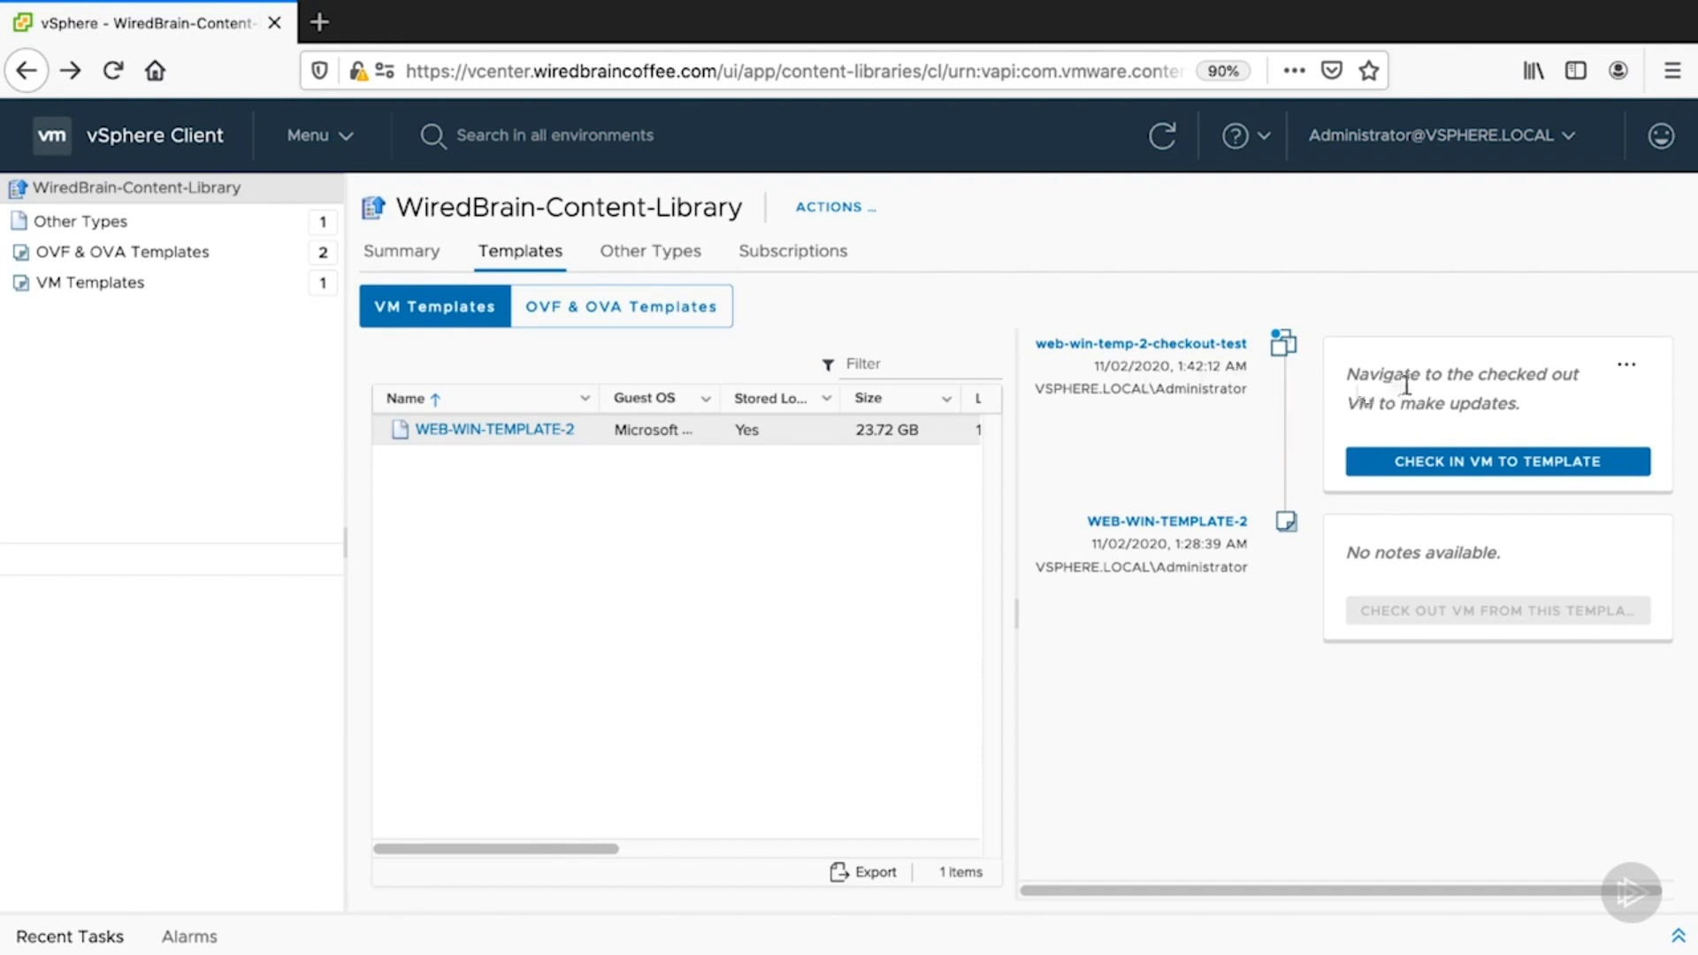
- Check the VM back into WEB-WIN-TEMPLATE-2 with the note 'updated patches to the OS', creating version 3
left_click(1597, 459)
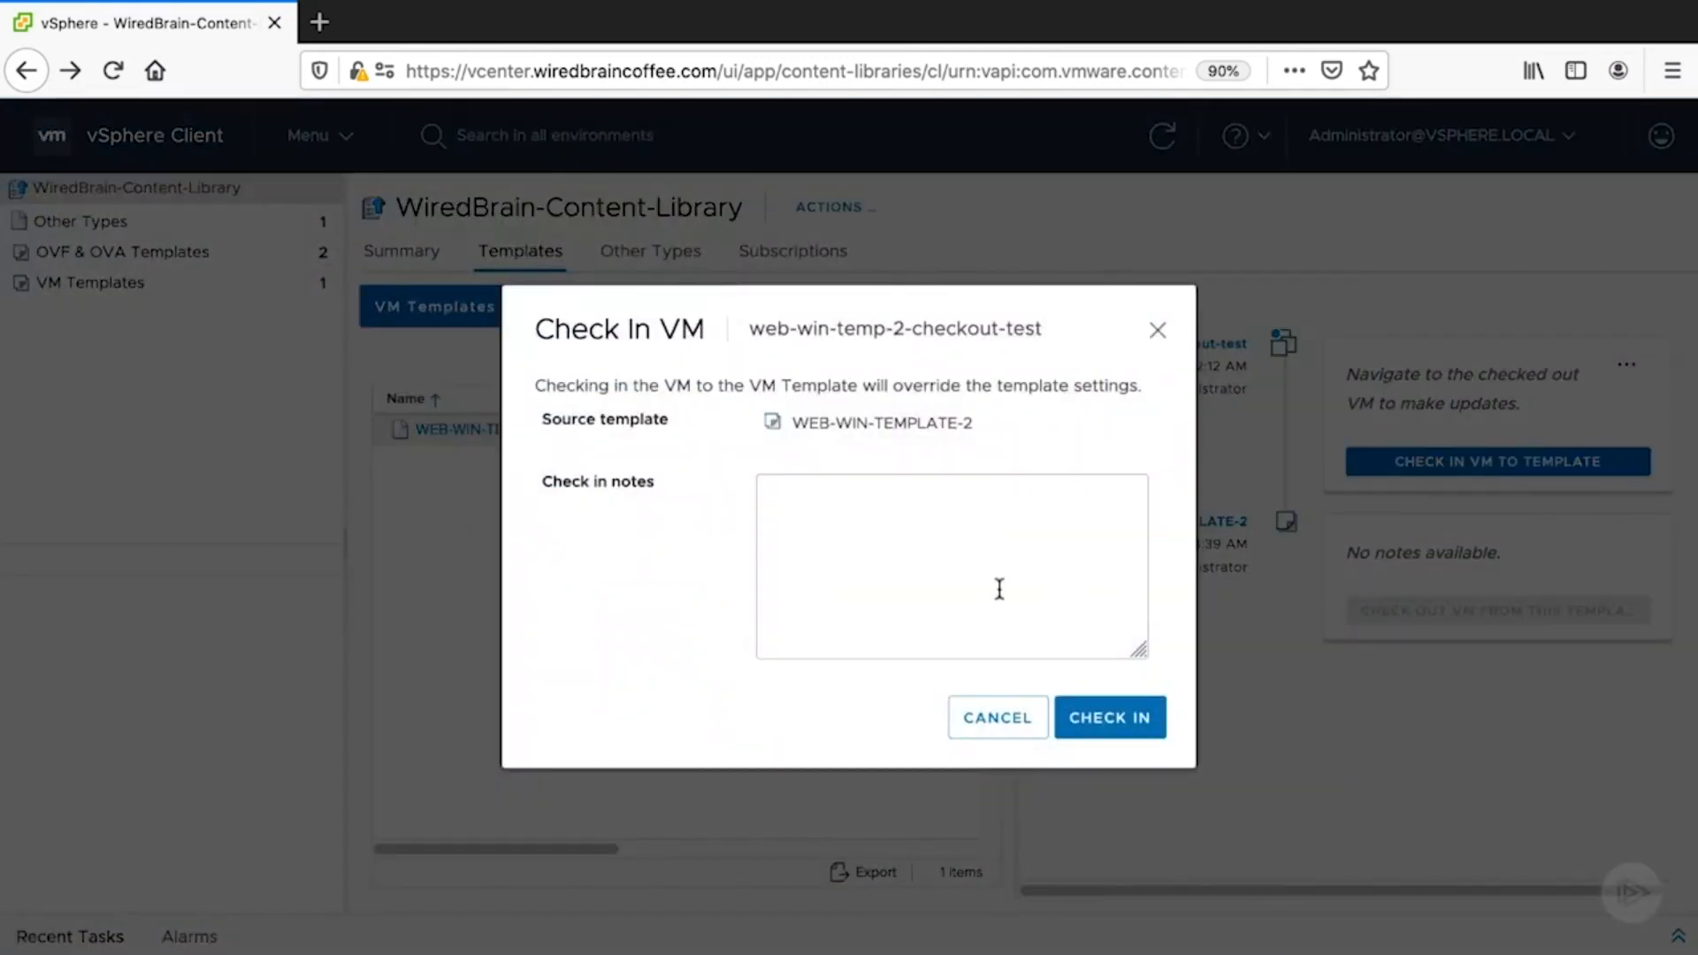
left_click(991, 579)
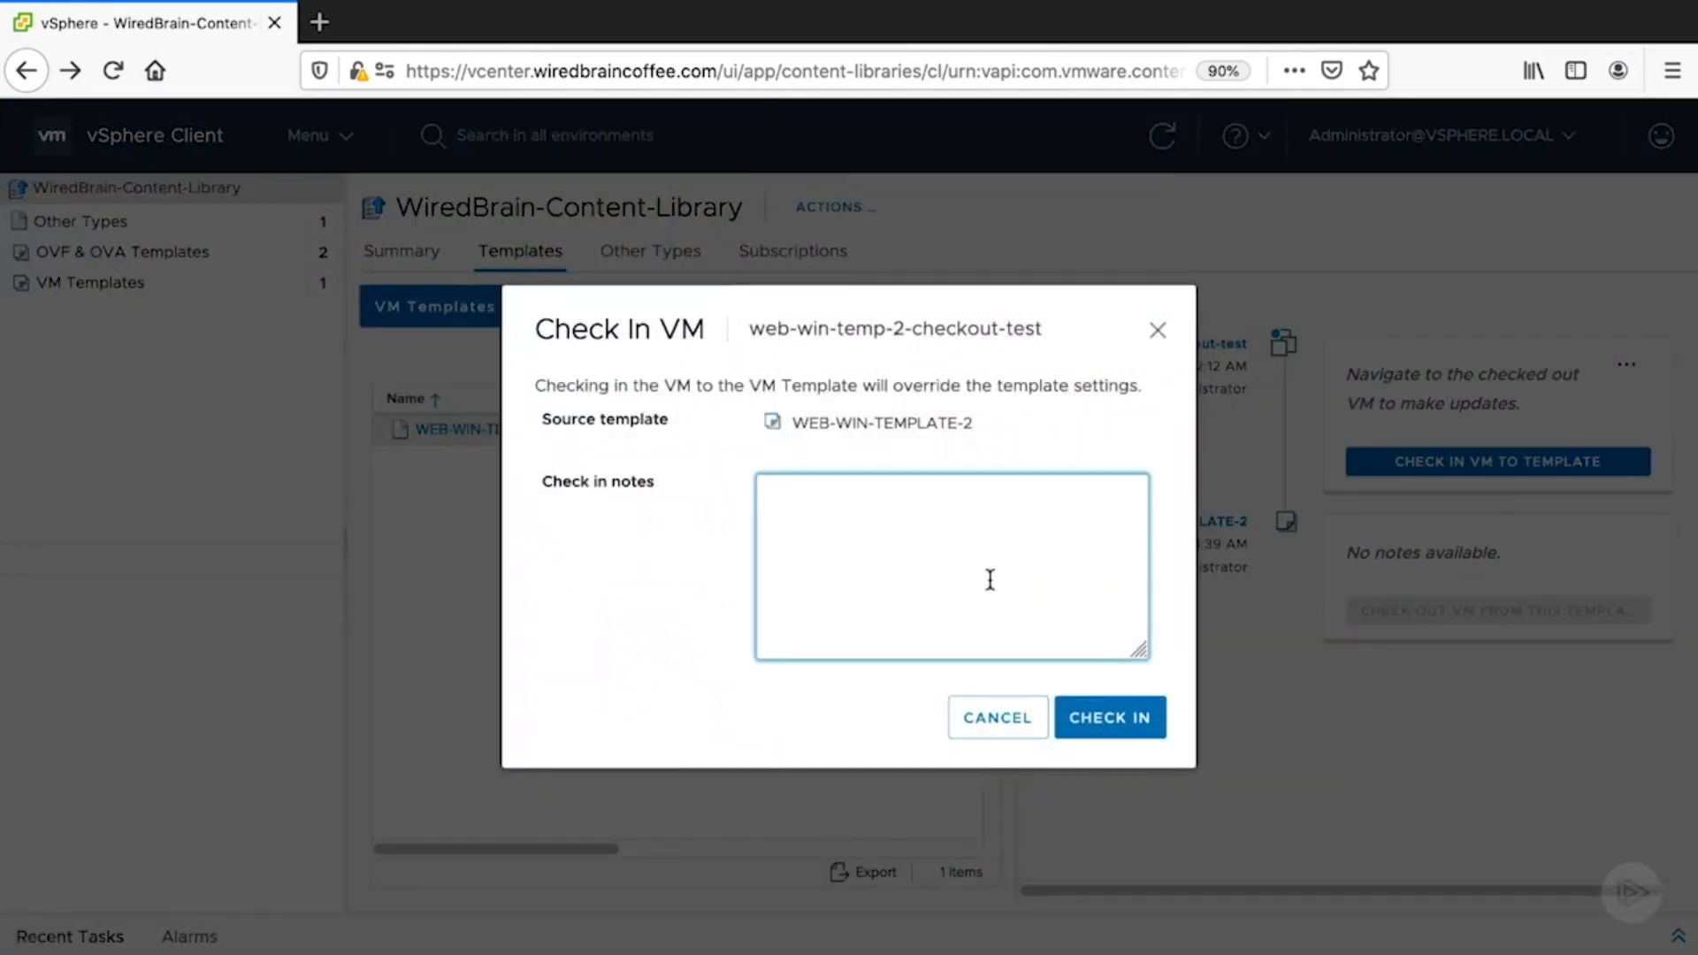
type("updated patches to the OS")
left_click(1145, 720)
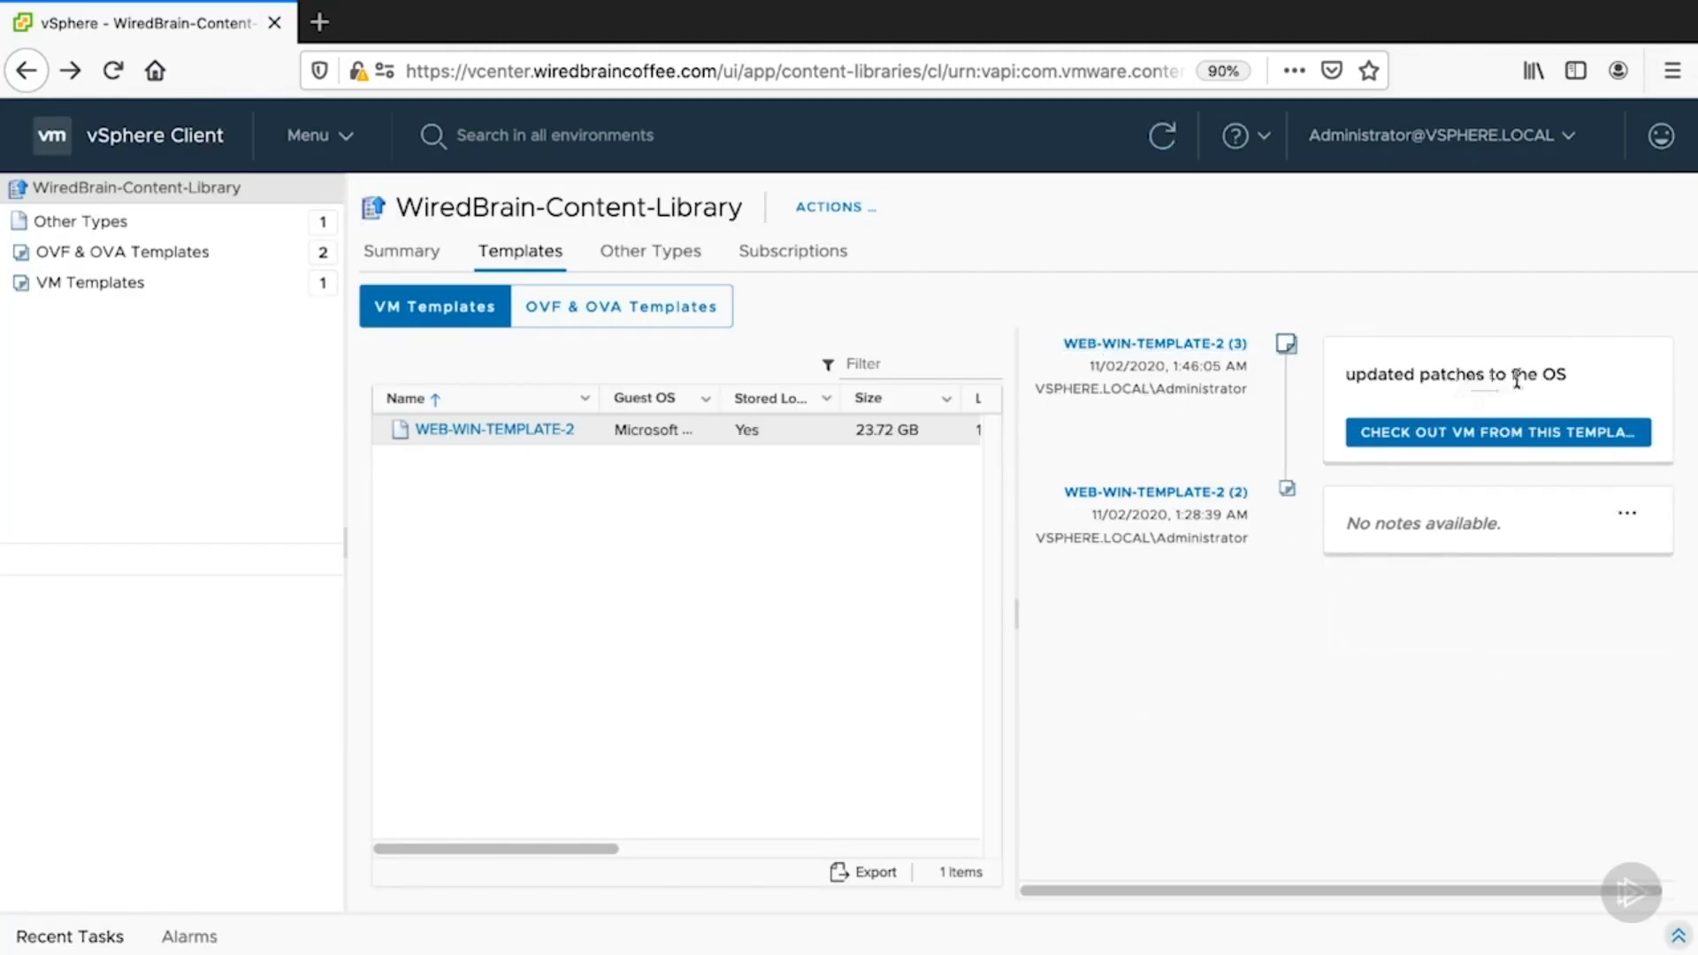
left_click_drag(1567, 379, 1338, 394)
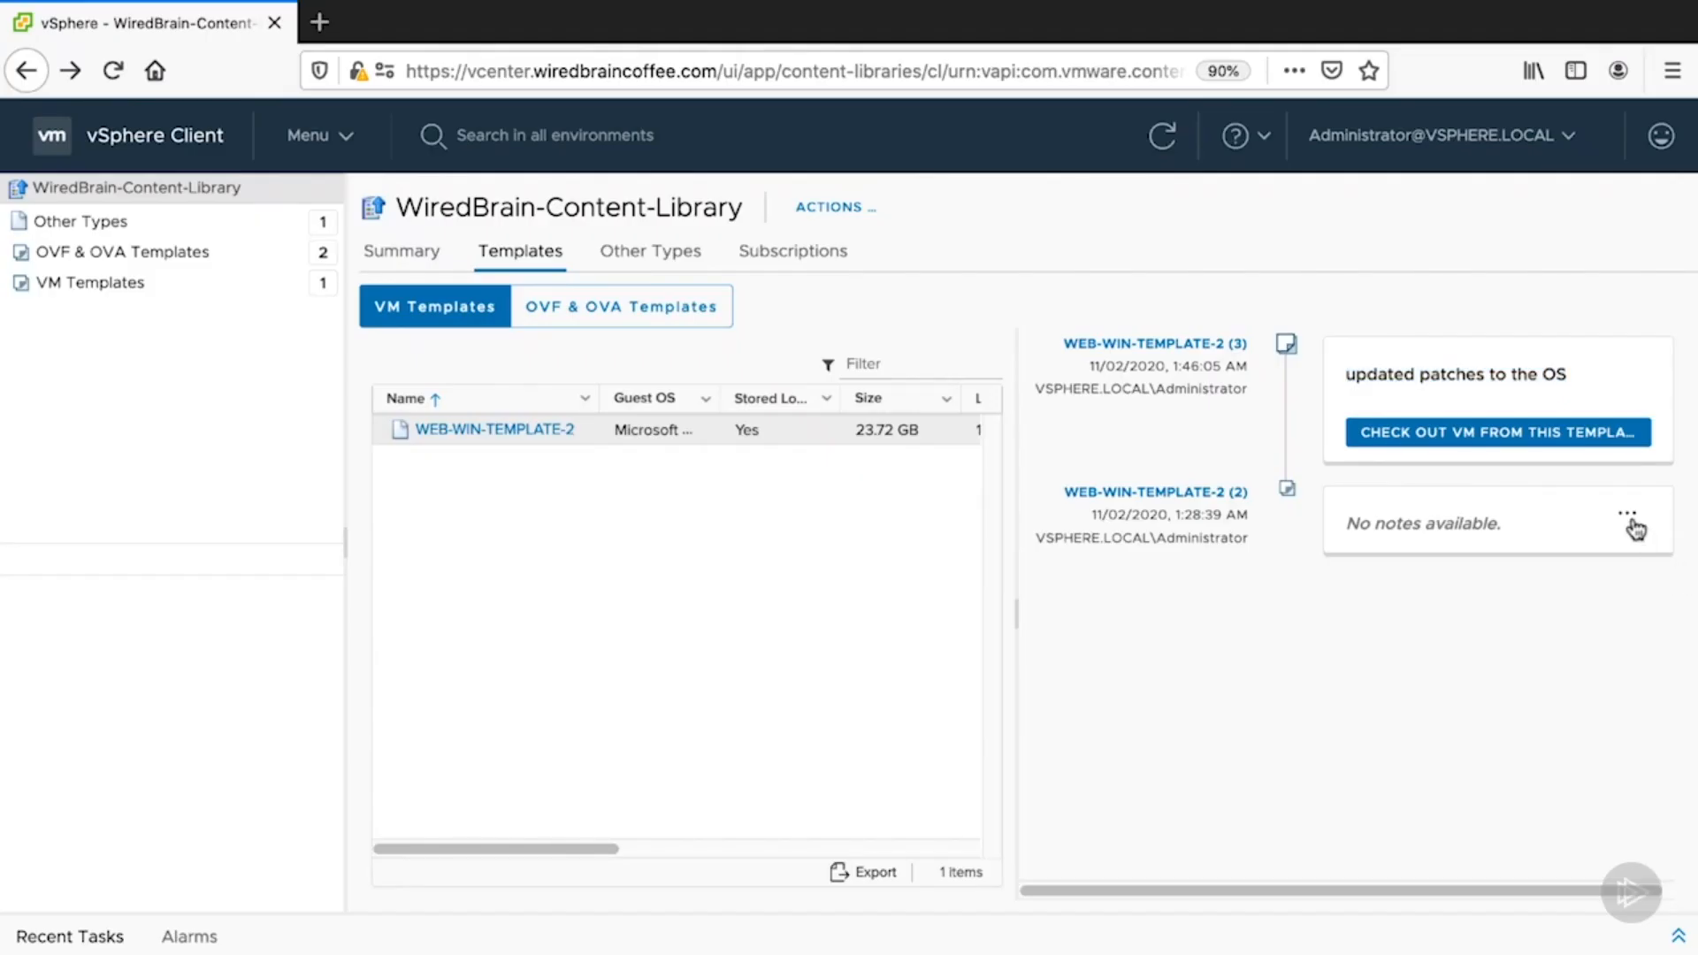
- Show version (2)'s Revert to This Version option, then open Content Libraries' Advanced Configuration settings
left_click(1634, 526)
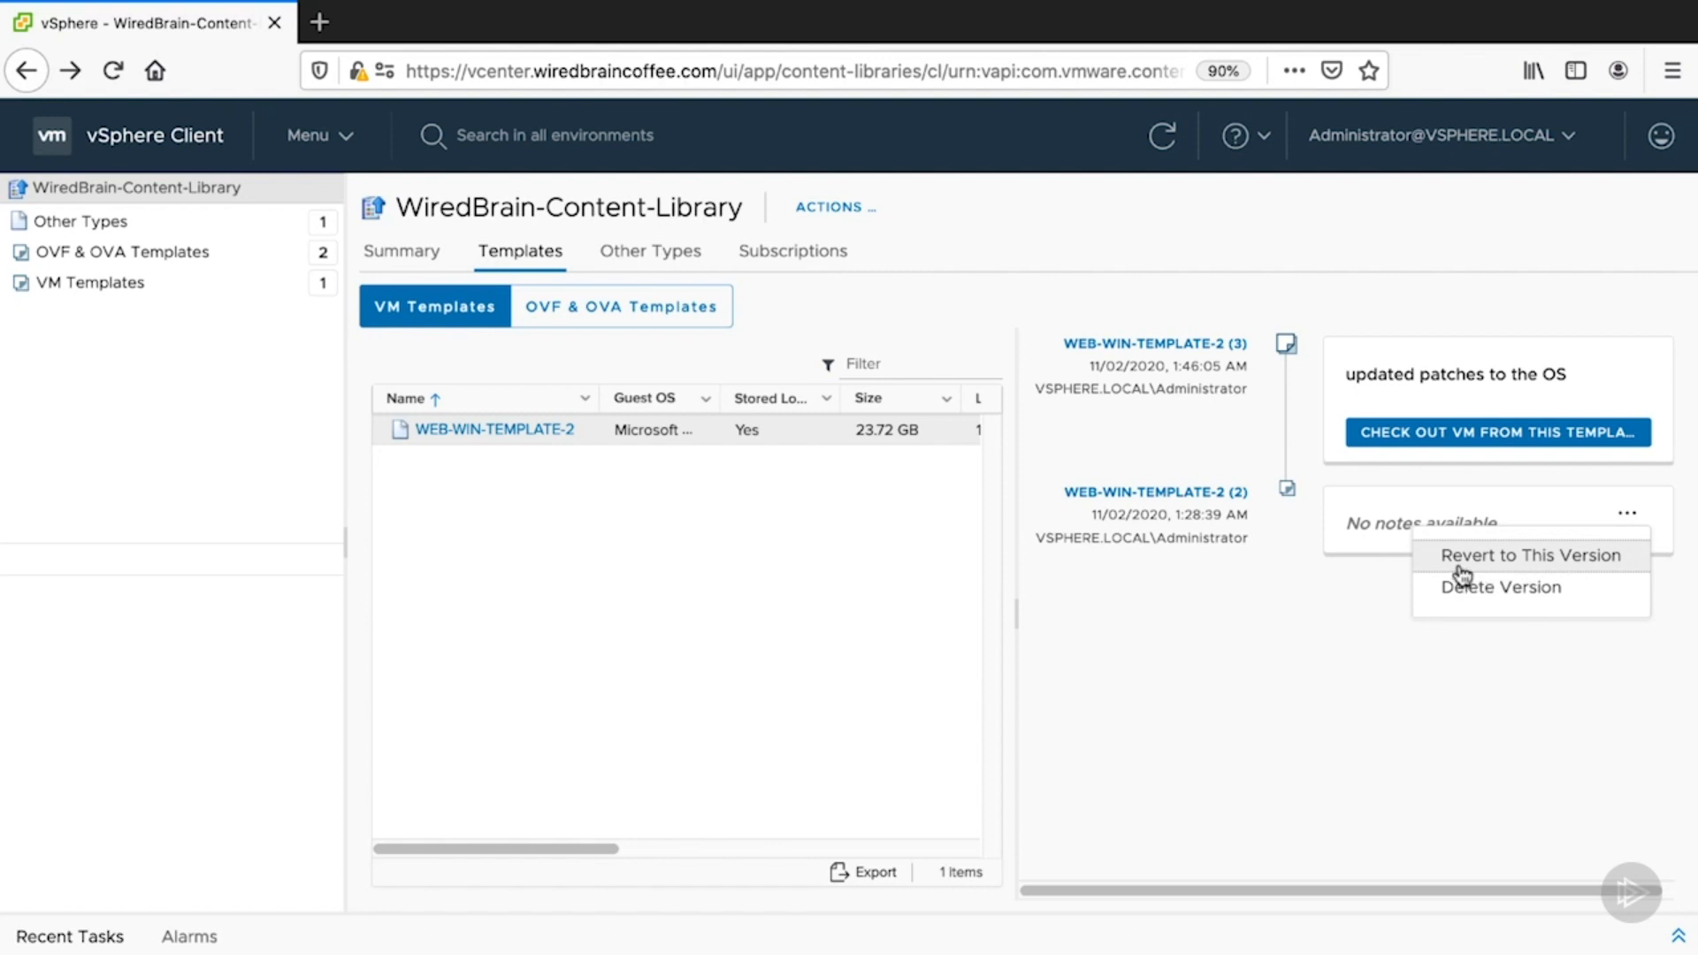
left_click(1420, 709)
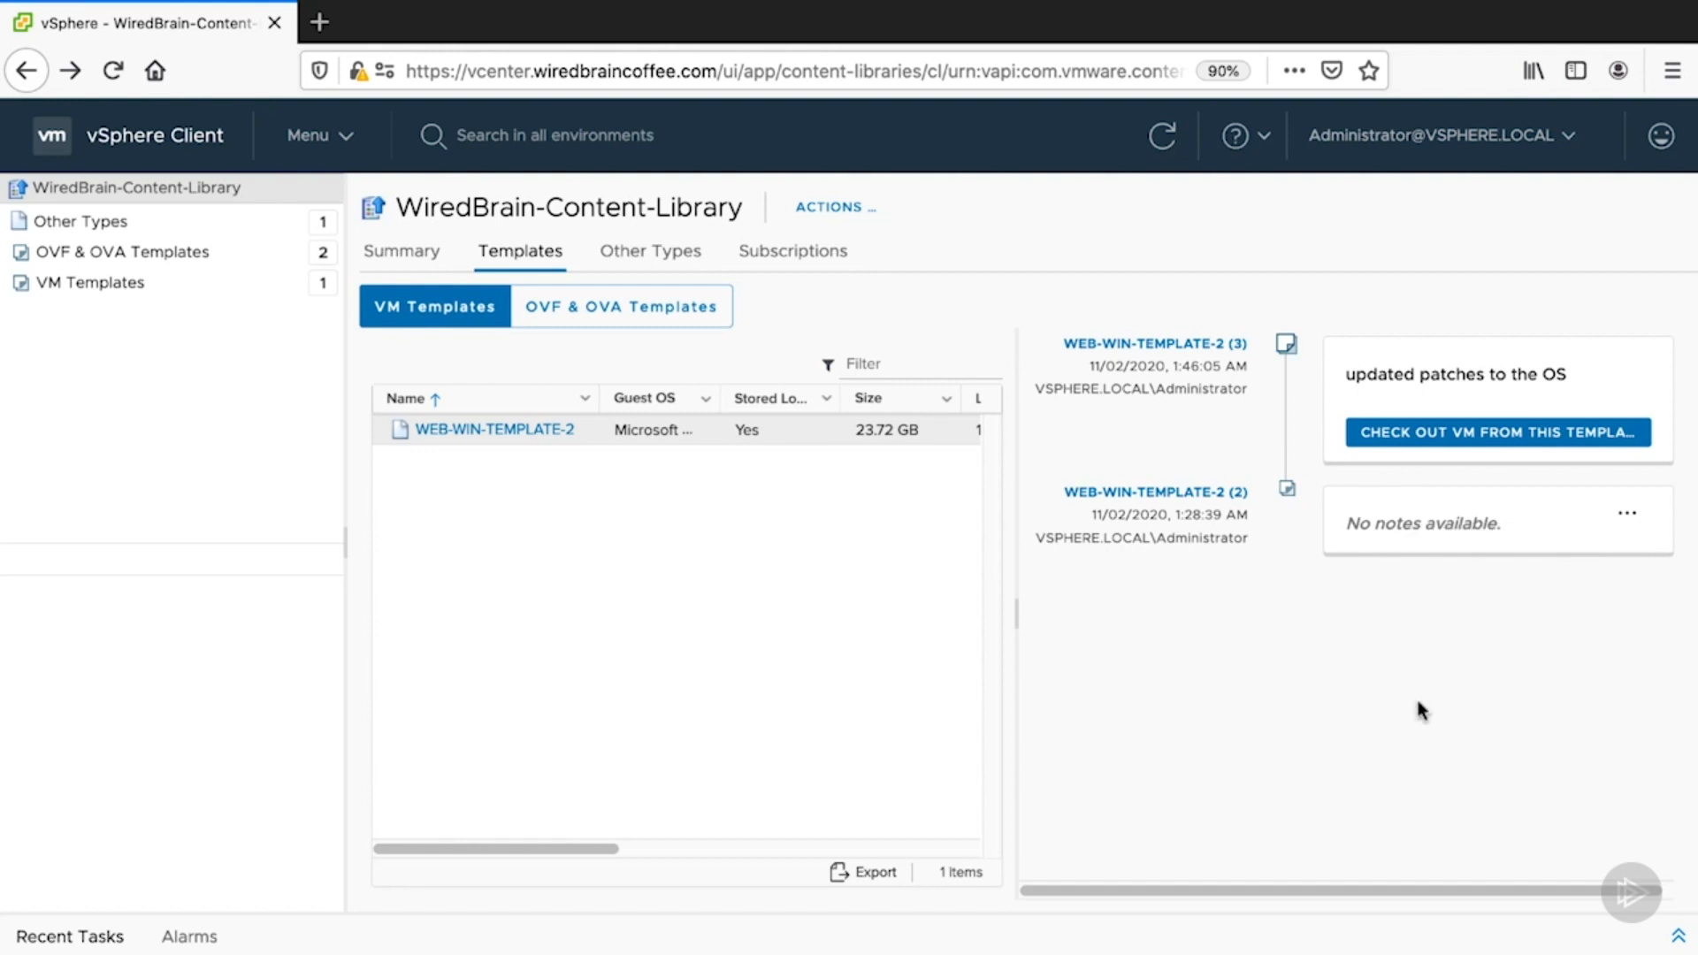
left_click(350, 152)
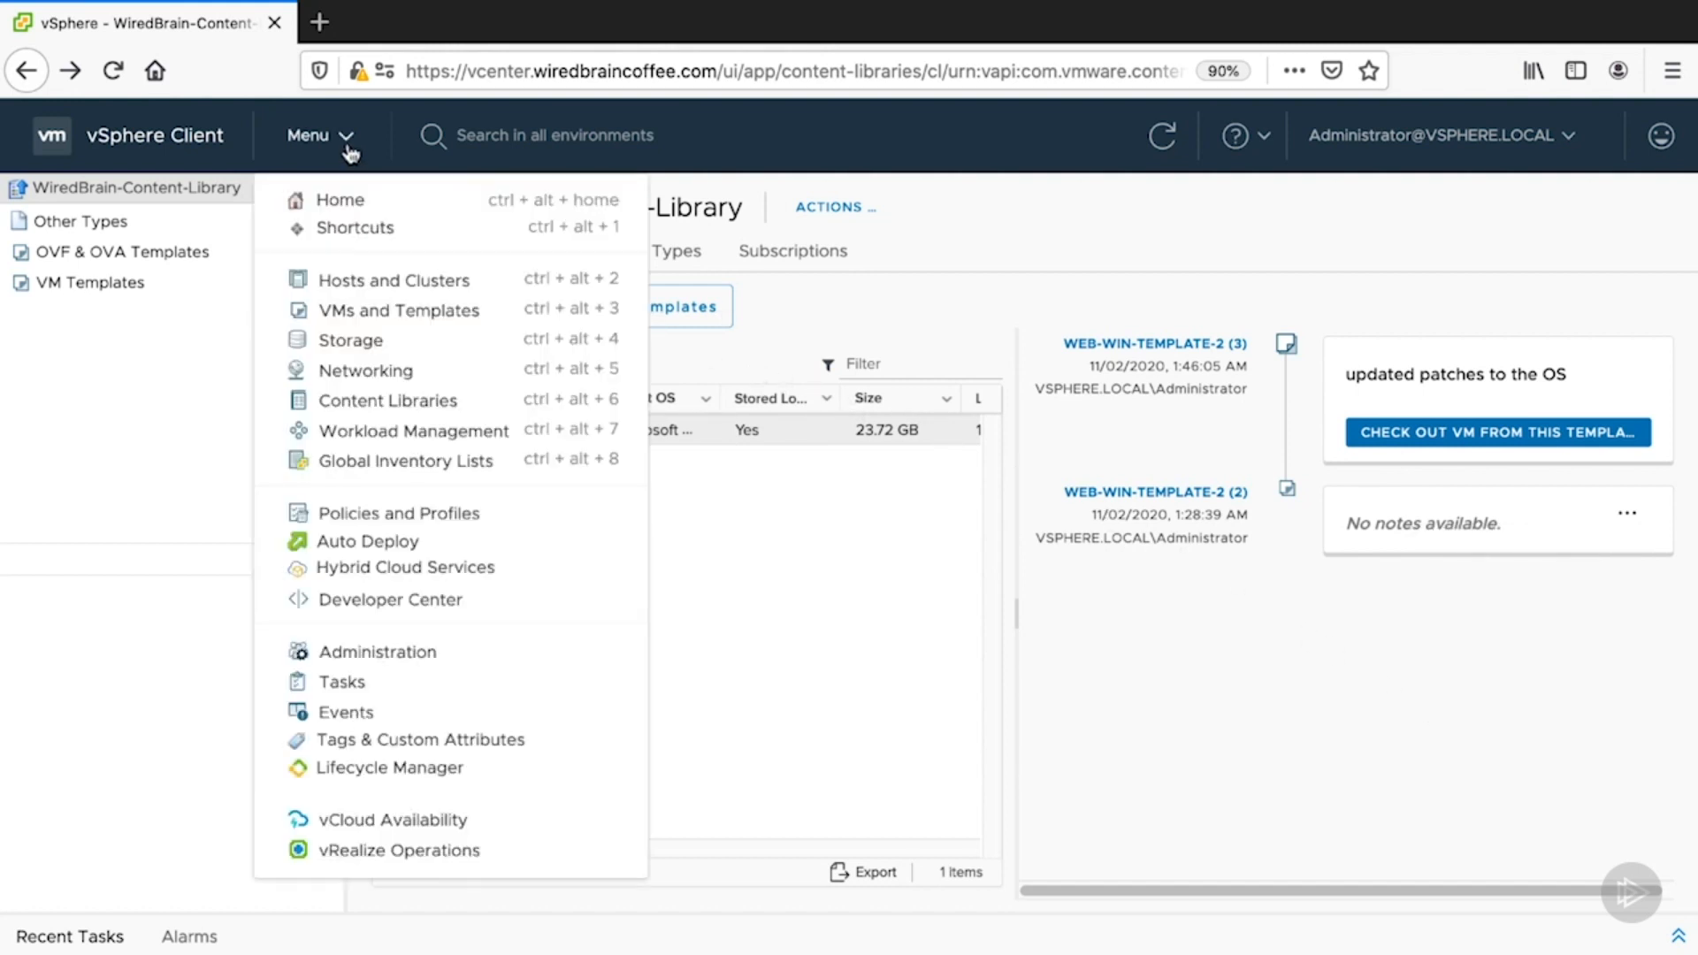
left_click(351, 407)
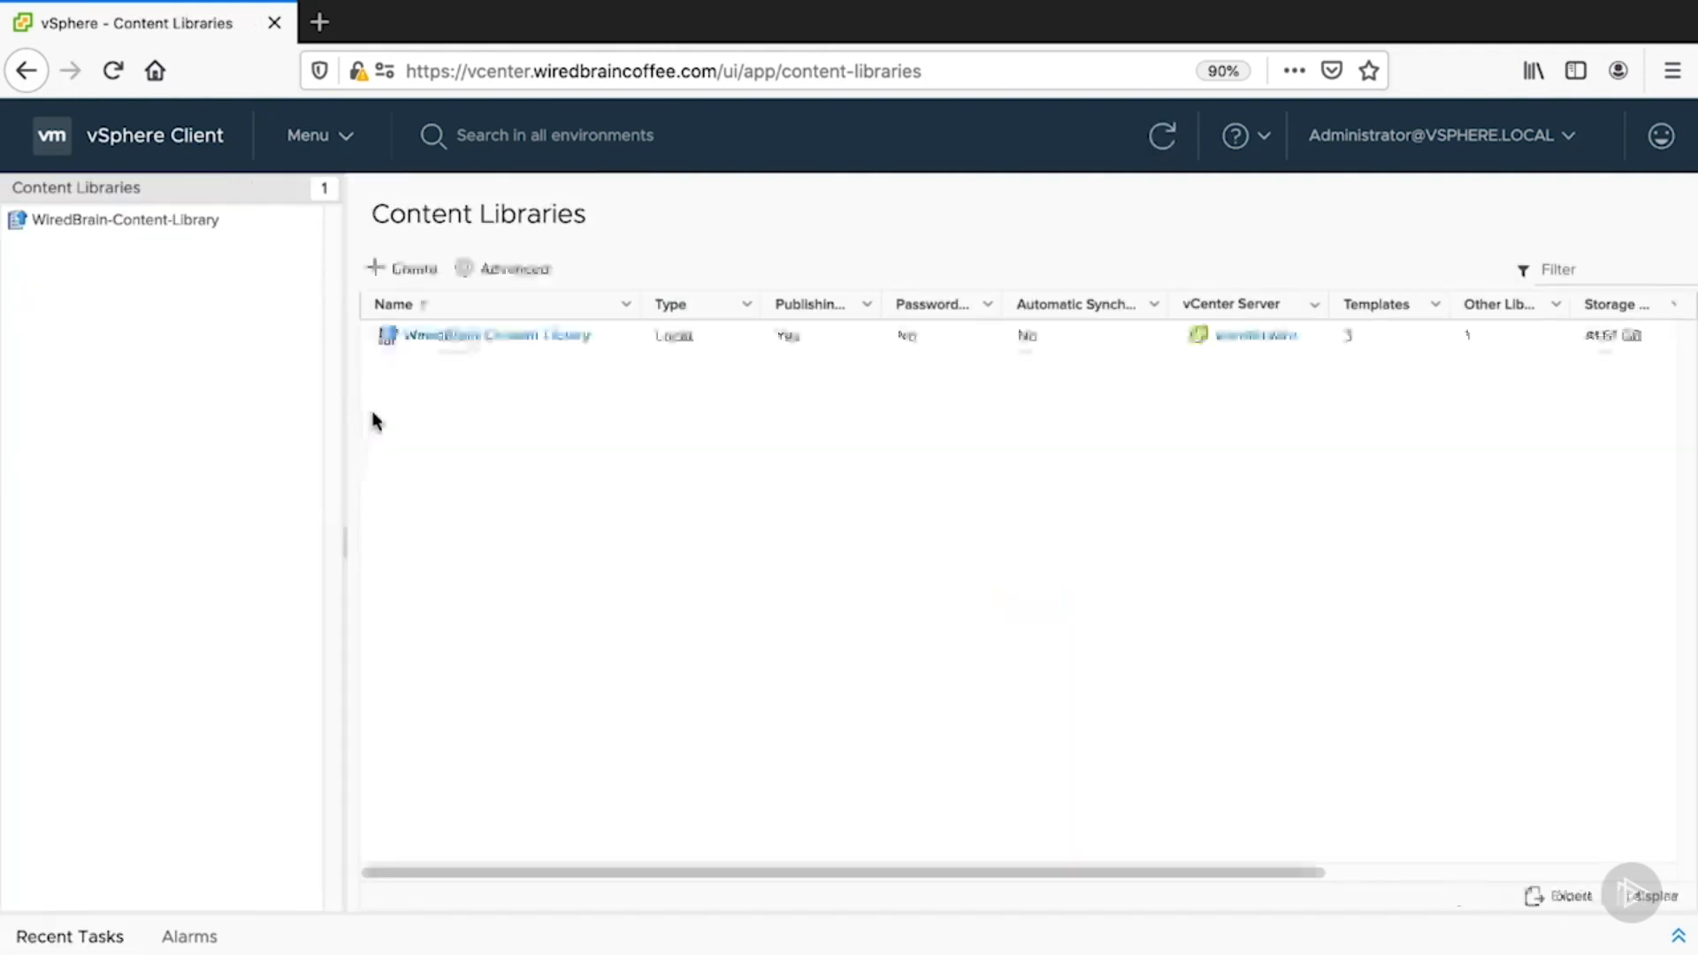
left_click(533, 280)
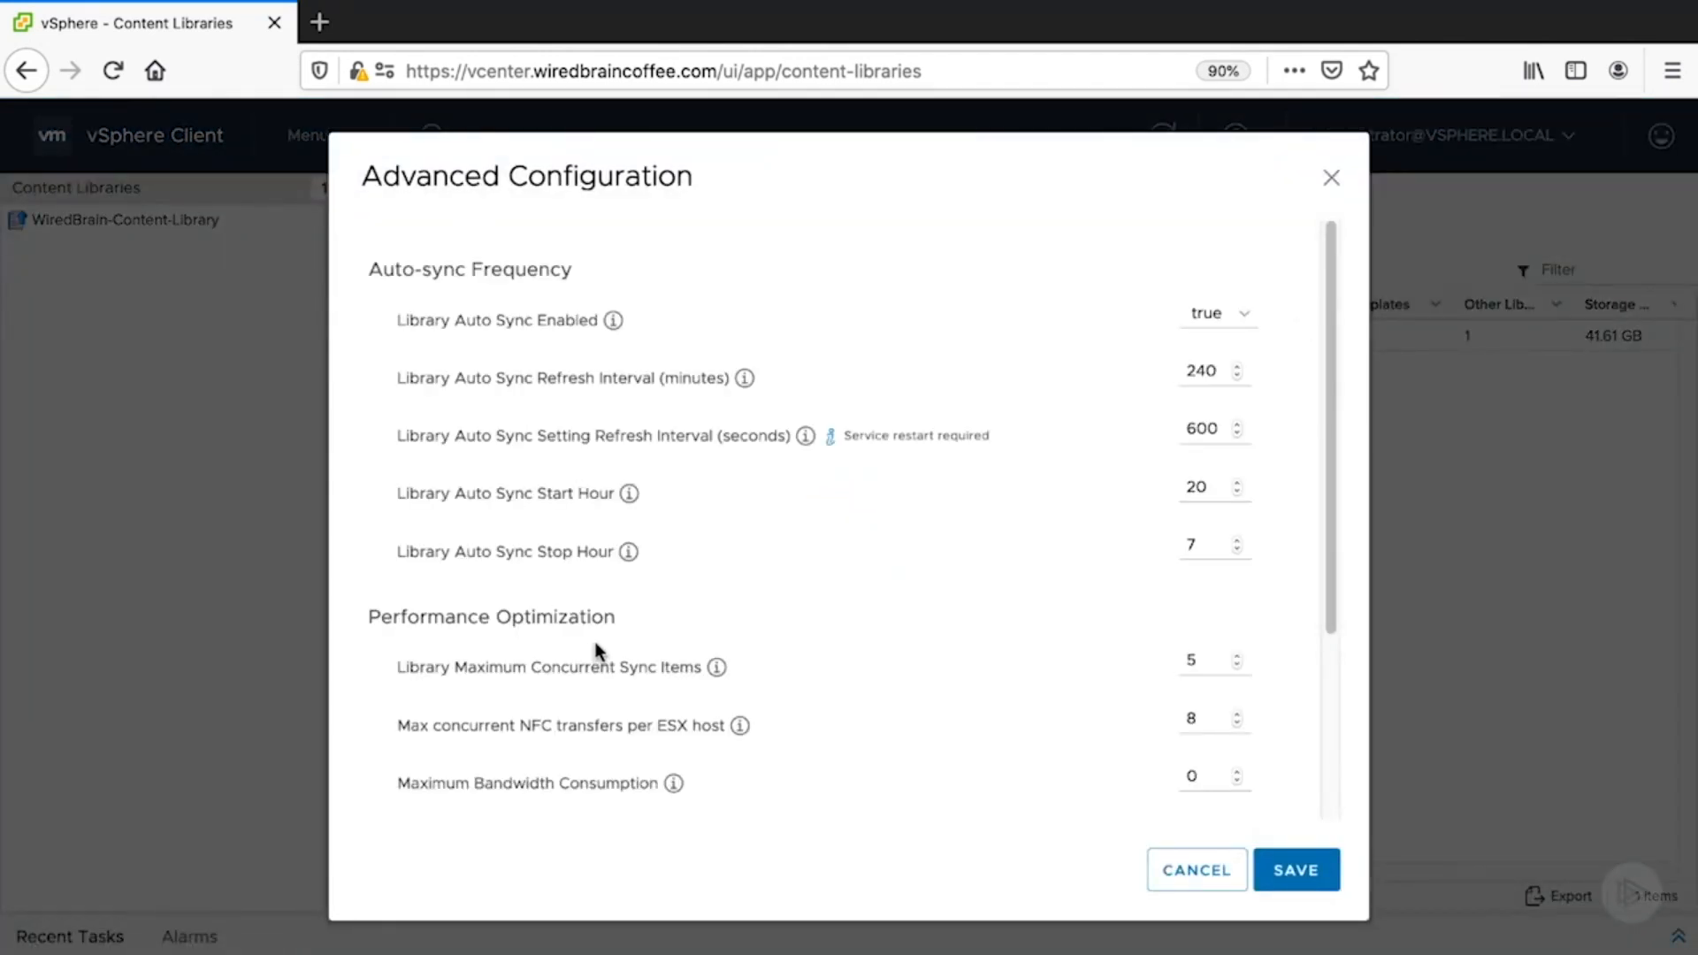
scroll(593, 639, "down", 5)
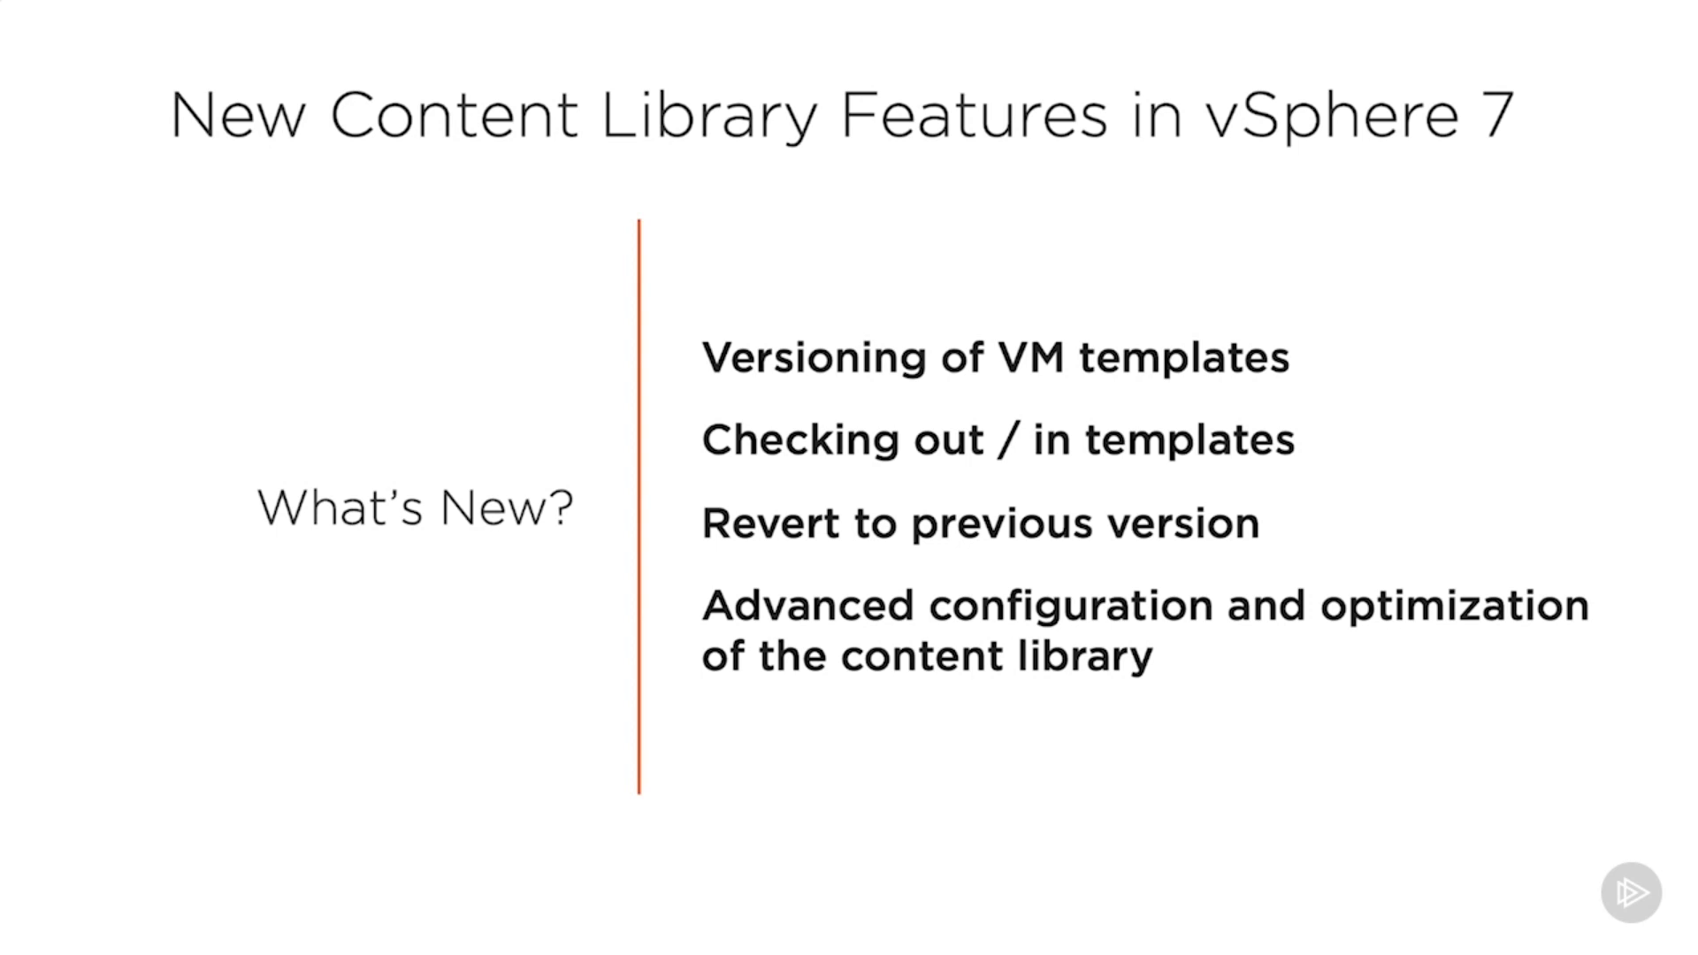